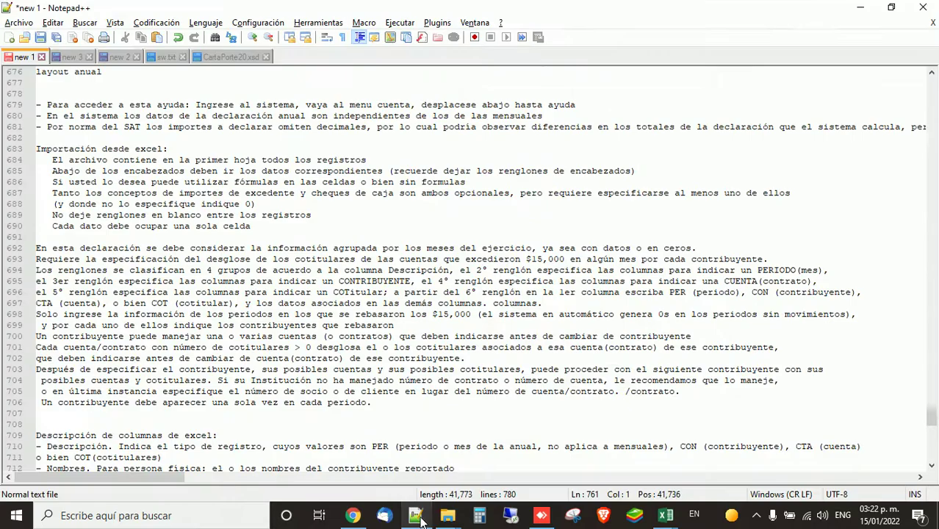
Step: Mark the note on accessing the help, switch to Chrome, and sign out of the Declaraciones IDE session
{"action": "left_click", "coordinate": [416, 515]}
{"action": "left_click", "coordinate": [197, 104]}
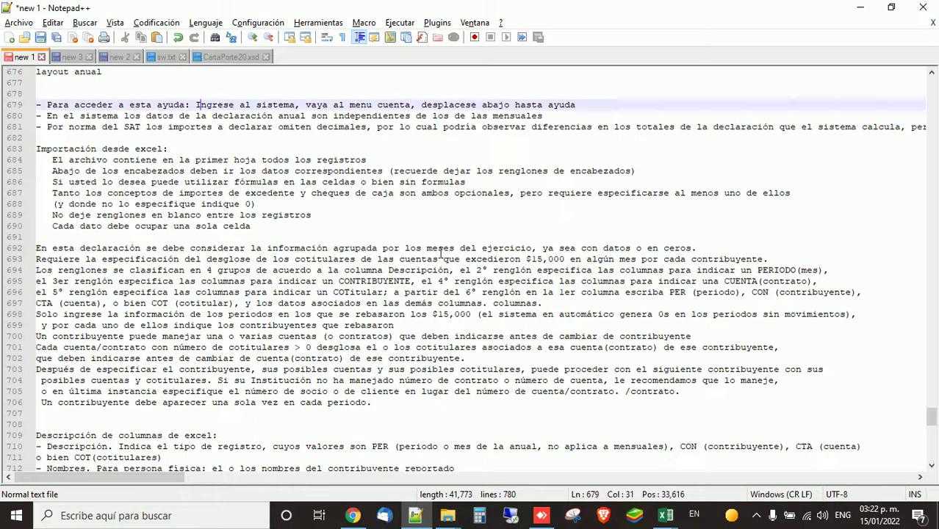
{"action": "key", "text": "alt+Tab"}
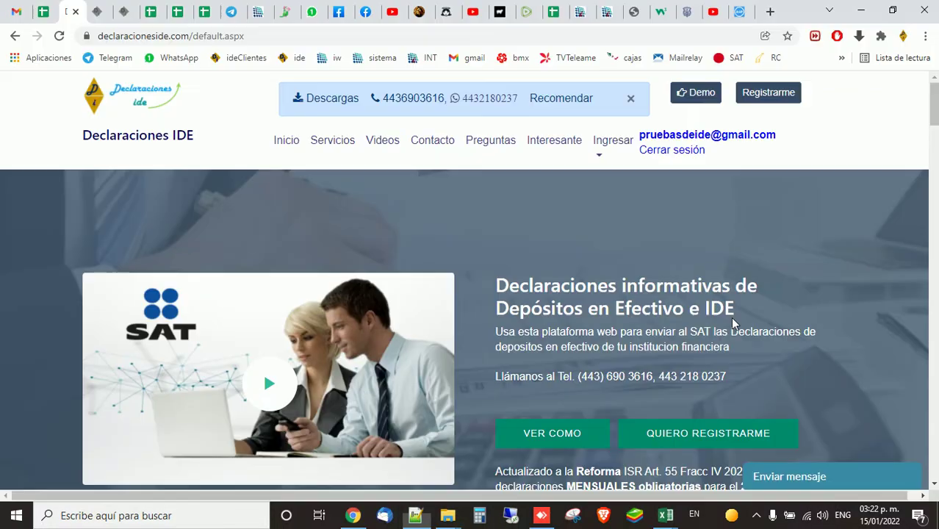
{"action": "left_click", "coordinate": [605, 153]}
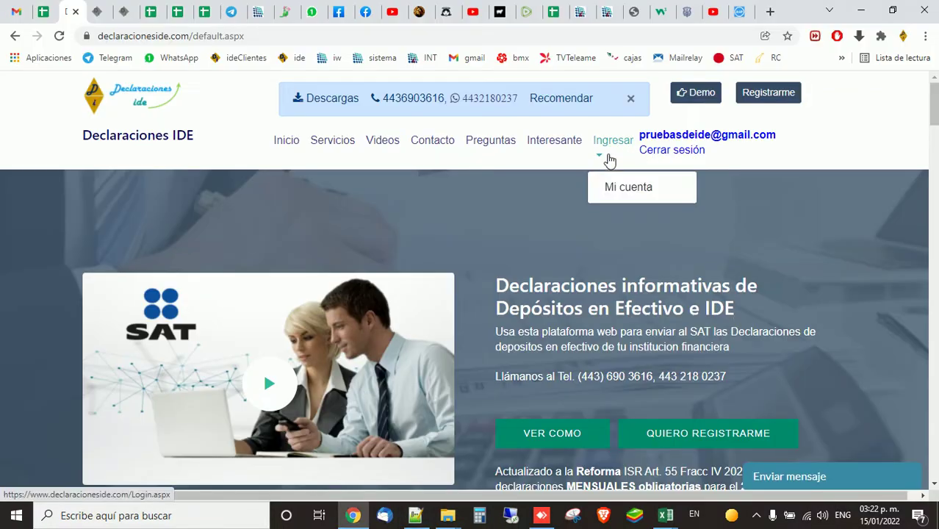
{"action": "left_click", "coordinate": [653, 152]}
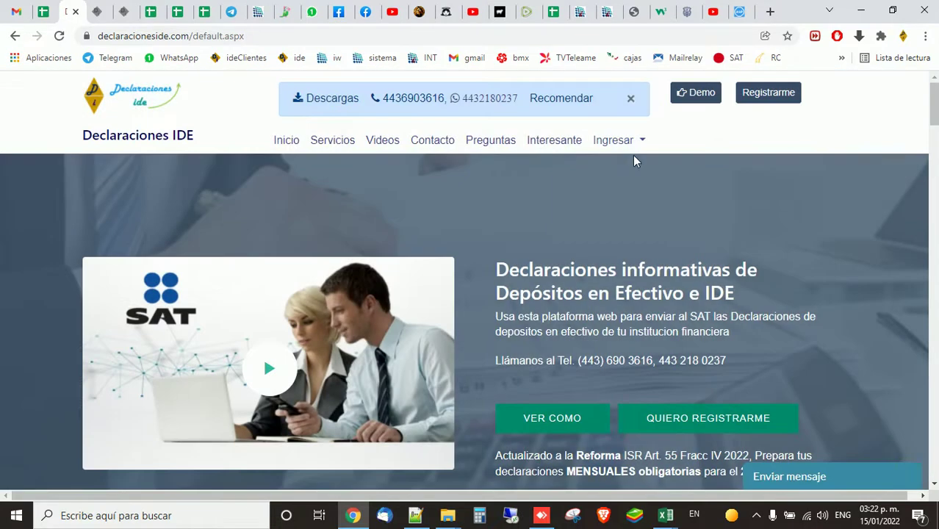
Step: Sign in to the Declaraciones IDE account with the prefilled credentials, completing the "No soy un robot" check
{"action": "left_click", "coordinate": [639, 140]}
{"action": "left_click", "coordinate": [633, 173]}
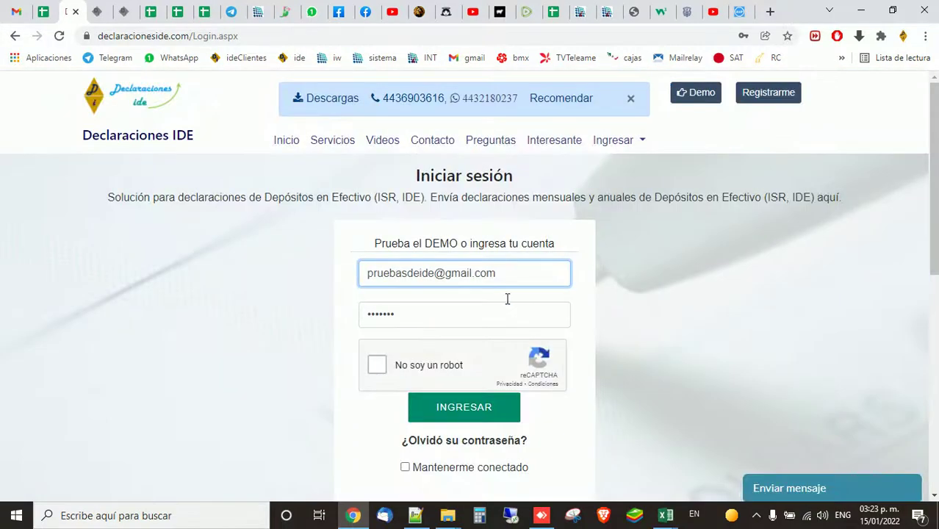
{"action": "left_click", "coordinate": [448, 364]}
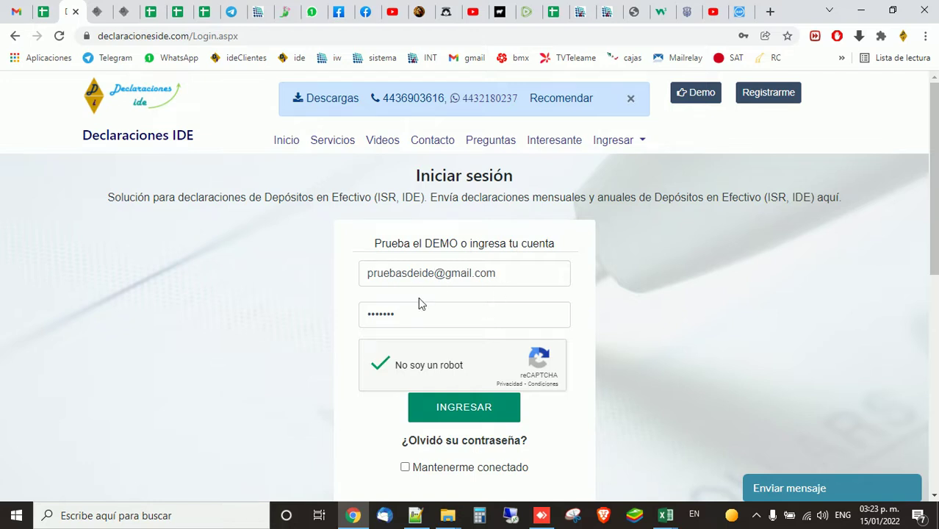
{"action": "left_click", "coordinate": [460, 416]}
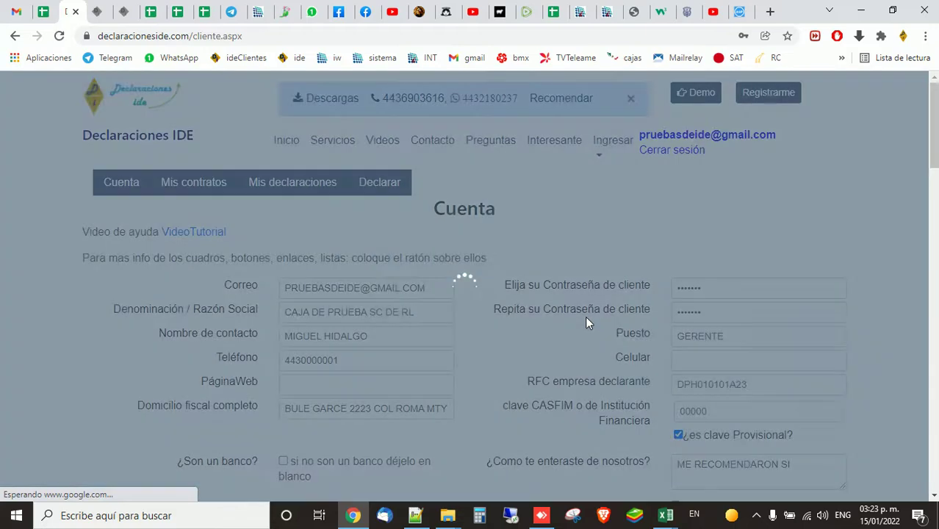
Step: Examine the help section of the account page, including the Excel import rules and the column descriptions
{"action": "scroll", "coordinate": [516, 294], "scroll_direction": "down", "scroll_amount": 1}
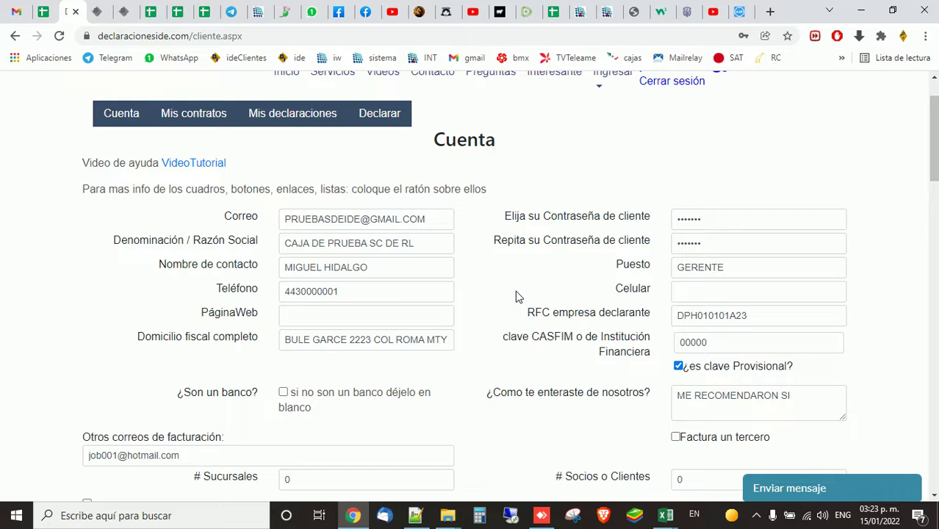
{"action": "scroll", "coordinate": [515, 290], "scroll_direction": "down", "scroll_amount": 3}
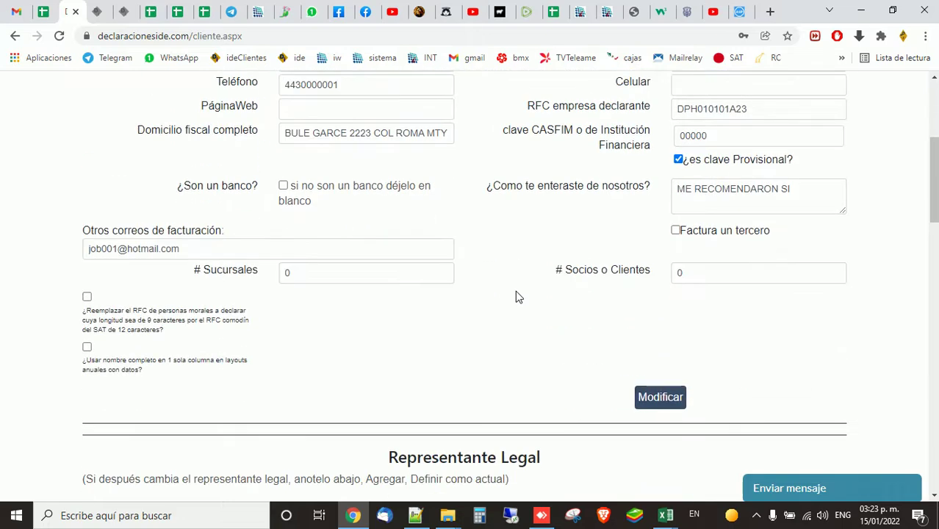
{"action": "scroll", "coordinate": [515, 291], "scroll_direction": "down", "scroll_amount": 10}
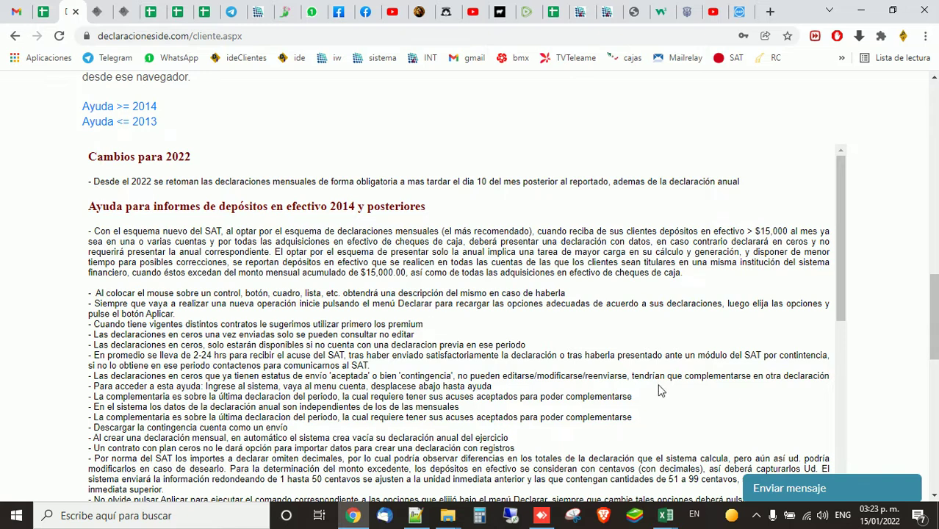
{"action": "scroll", "coordinate": [667, 367], "scroll_direction": "down", "scroll_amount": 5}
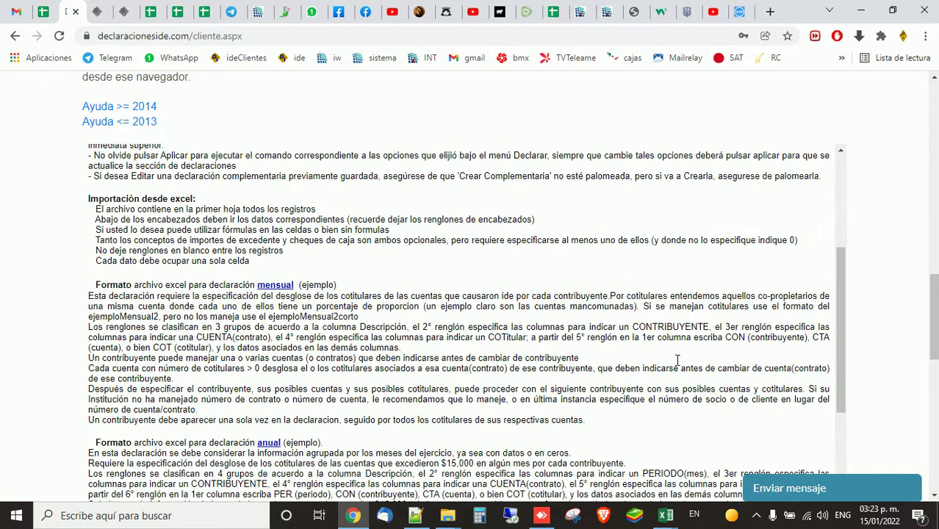
{"action": "scroll", "coordinate": [677, 360], "scroll_direction": "down", "scroll_amount": 10}
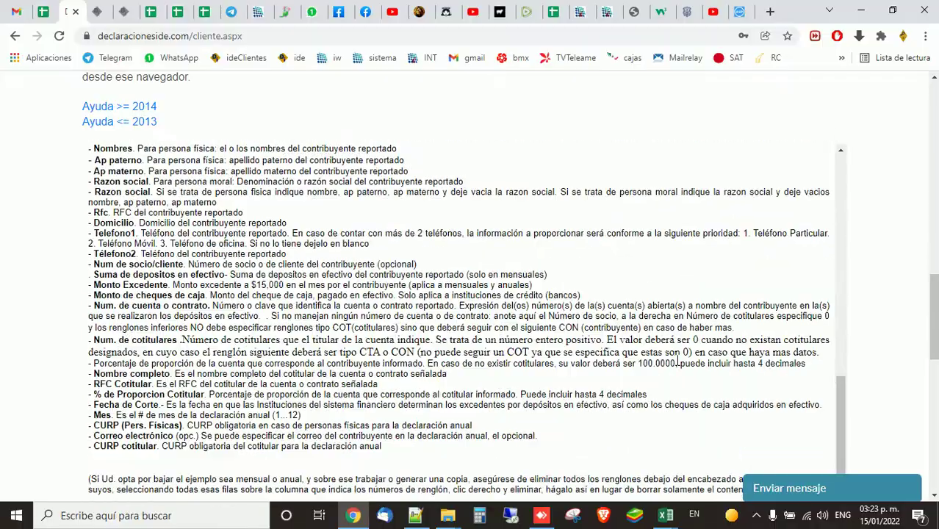
{"action": "scroll", "coordinate": [678, 360], "scroll_direction": "down", "scroll_amount": 15}
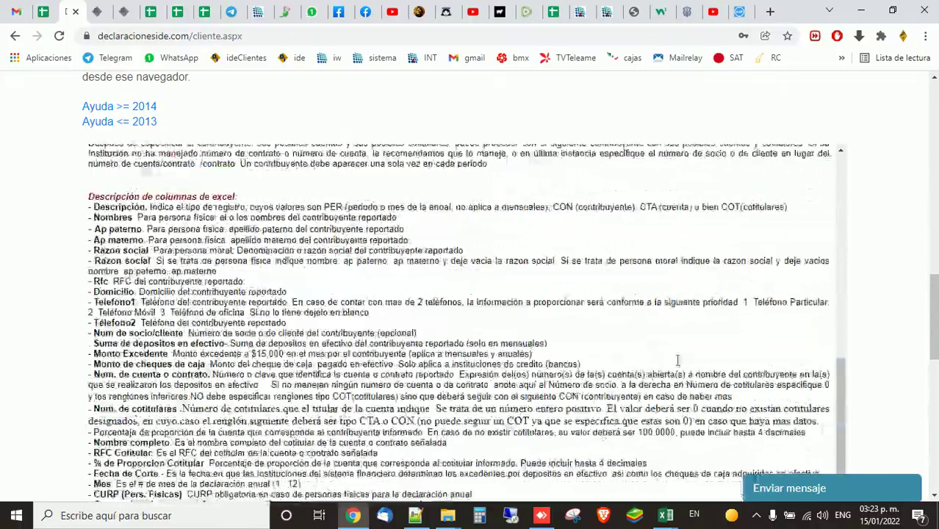
{"action": "scroll", "coordinate": [678, 360], "scroll_direction": "up", "scroll_amount": 20}
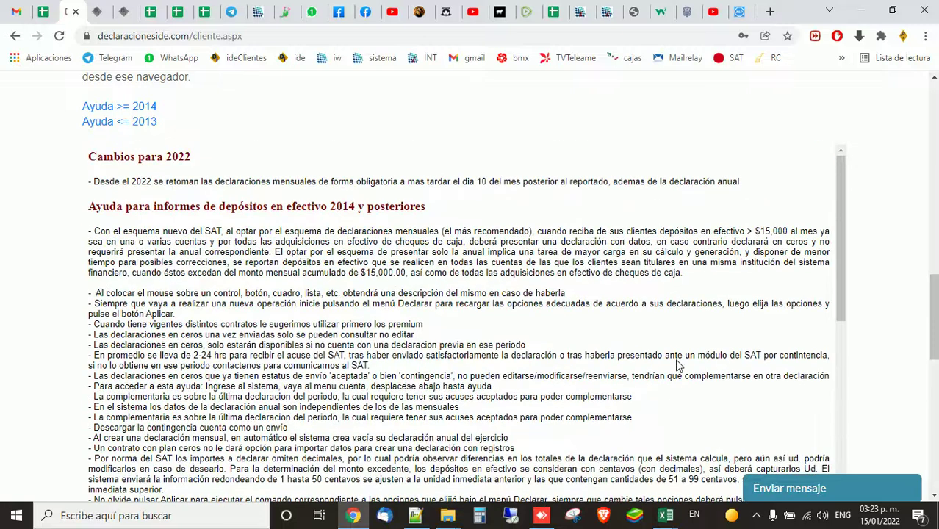
{"action": "scroll", "coordinate": [678, 360], "scroll_direction": "up", "scroll_amount": 3}
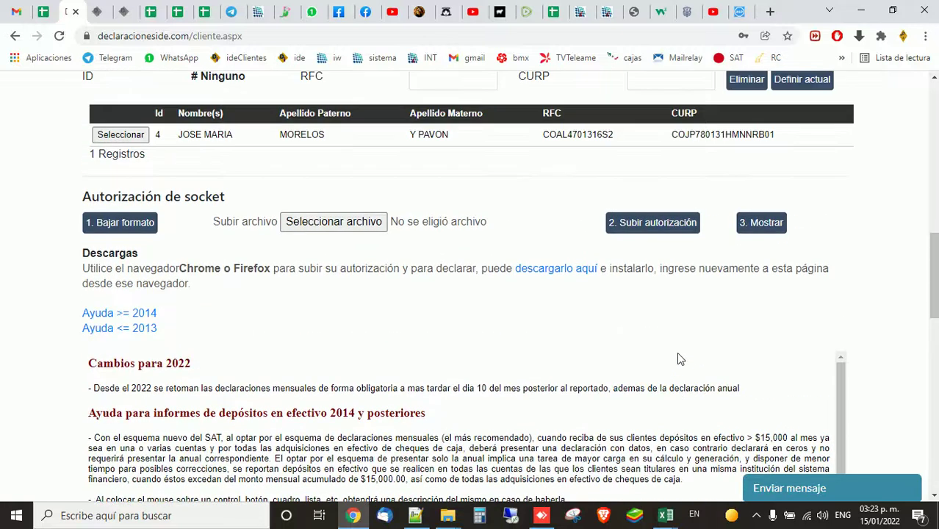
Step: Switch to the Notepad++ notes and highlight the line saying annual declaration data are independent of the monthly ones
{"action": "key", "text": "alt+Tab"}
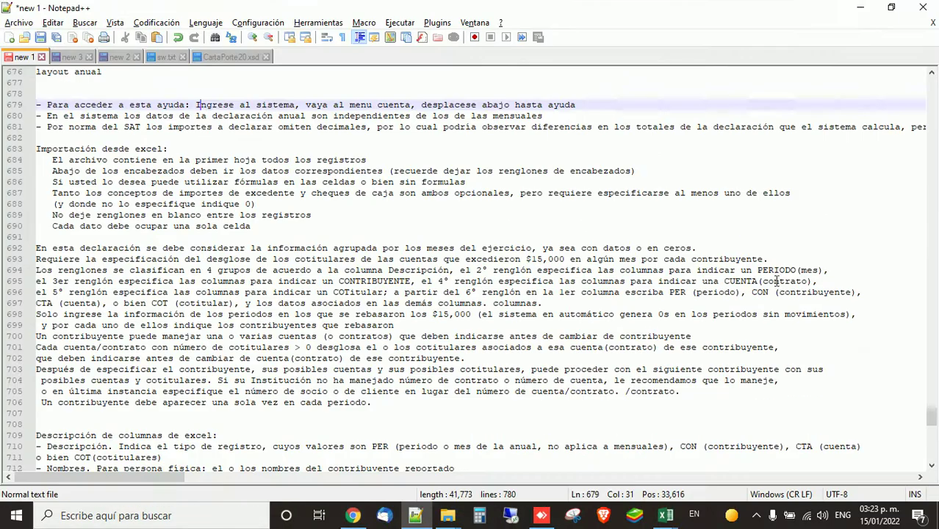
{"action": "key", "text": "Down"}
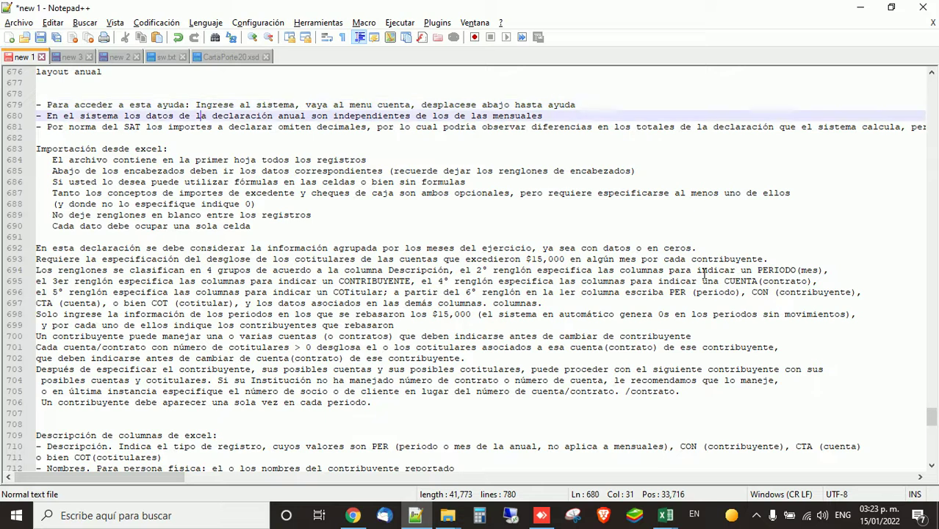
{"action": "key", "text": "Home"}
{"action": "key", "text": "shift+End"}
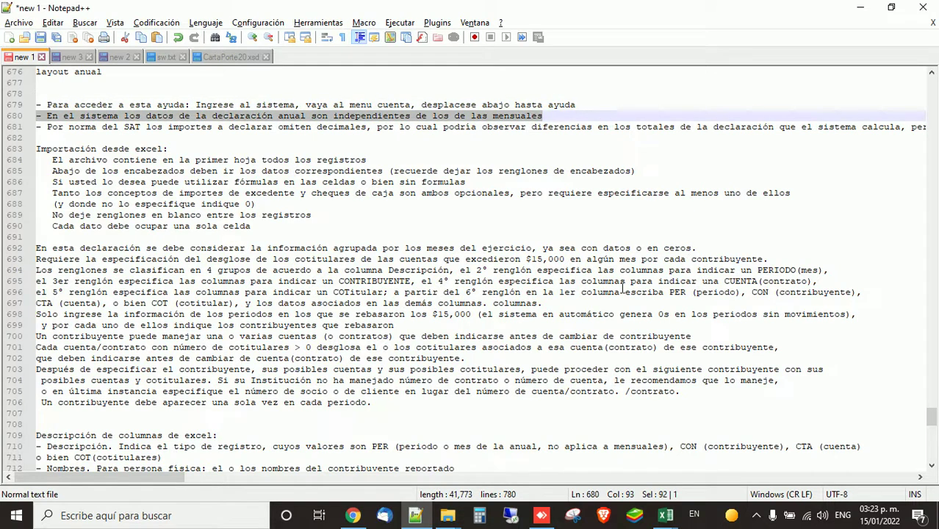
{"action": "scroll", "coordinate": [703, 272], "scroll_direction": "down", "scroll_amount": 1}
{"action": "key", "text": "alt+Tab"}
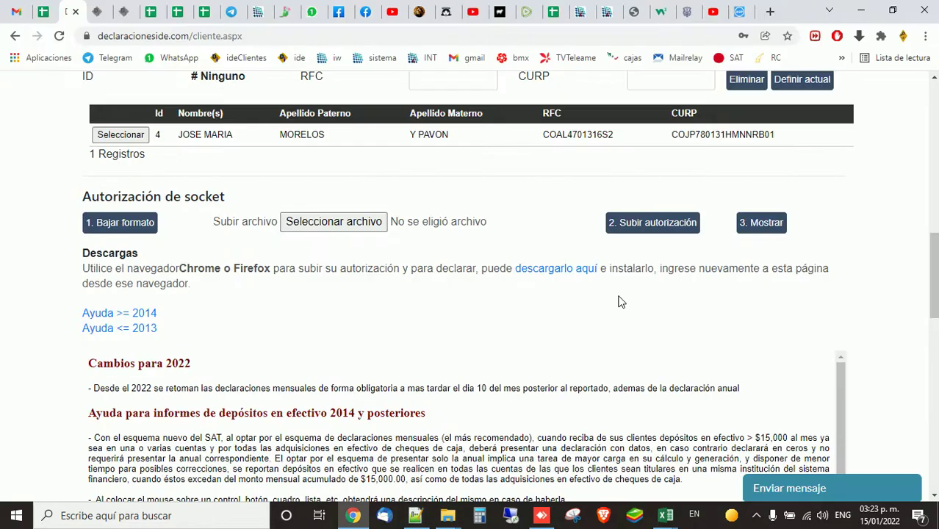
{"action": "key", "text": "alt+Tab"}
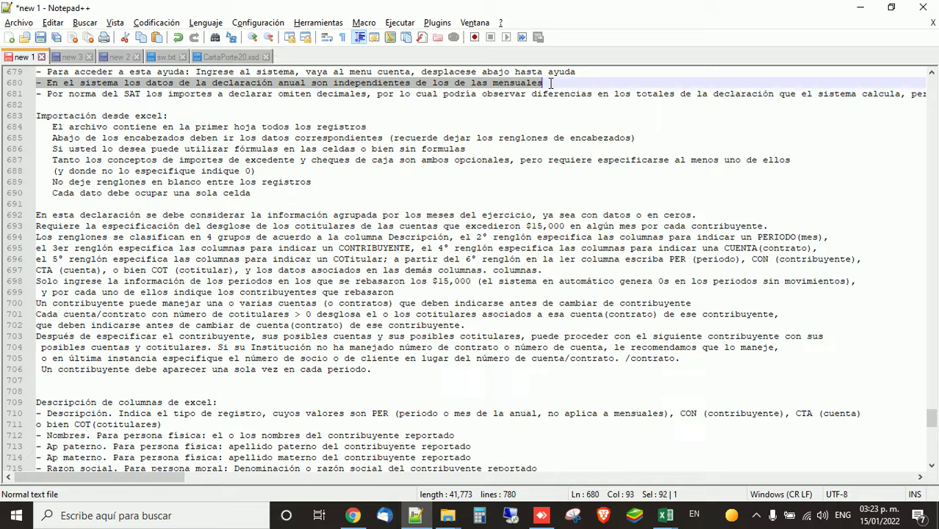
Step: Read the SAT rule on line 681 and highlight its wording about declared amounts omitting decimals
{"action": "left_click", "coordinate": [276, 93]}
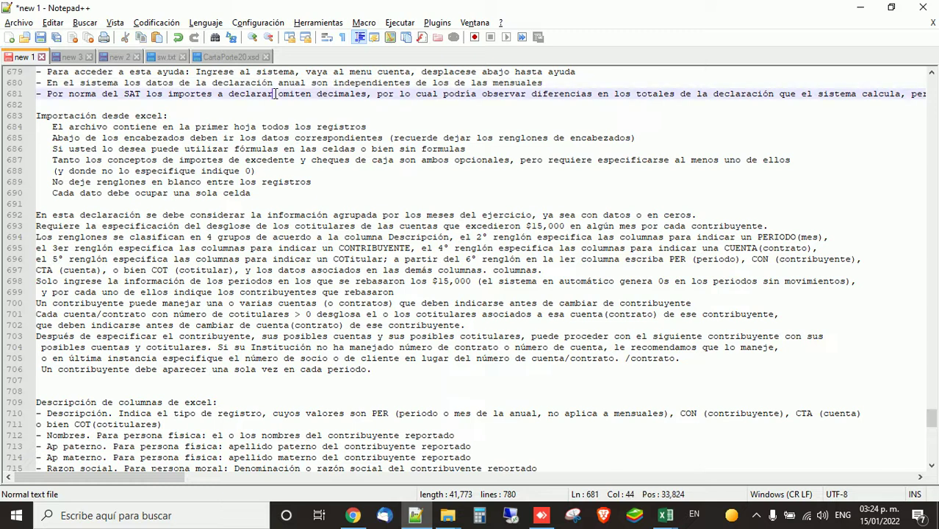
{"action": "key", "text": "Home"}
{"action": "key", "text": "Right"}
{"action": "key", "text": "Right"}
{"action": "left_click", "coordinate": [363, 94]}
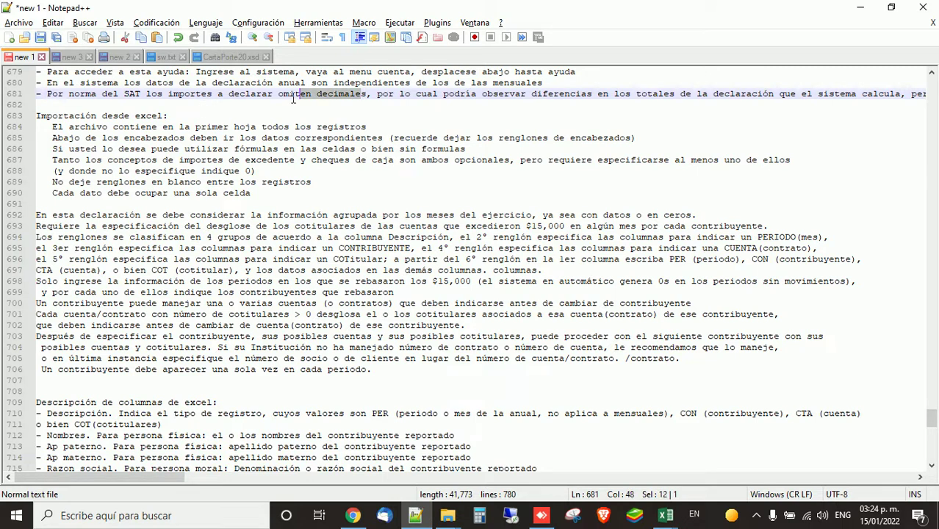
{"action": "key", "text": "shift+Down"}
{"action": "left_click", "coordinate": [190, 96], "text": "shift"}
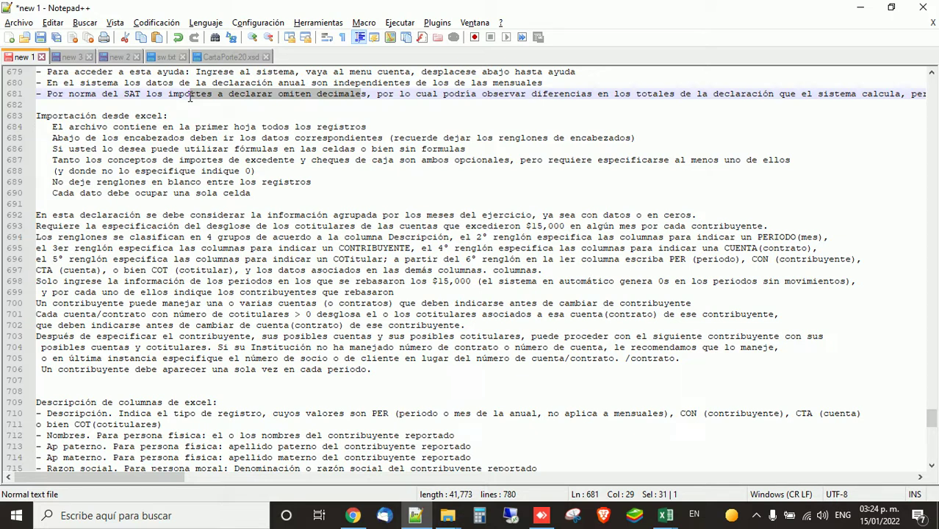
Step: Split the long SAT rule with a line break before "pero aún así ud. podría modificarlos"
{"action": "left_click", "coordinate": [613, 94]}
{"action": "key", "text": "ctrl+Right"}
{"action": "key", "text": "ctrl+Right"}
{"action": "key", "text": "ctrl+Right"}
{"action": "key", "text": "ctrl+Right"}
{"action": "key", "text": "ctrl+Right"}
{"action": "key", "text": "ctrl+Right"}
{"action": "key", "text": "ctrl+Right"}
{"action": "key", "text": "ctrl+Right"}
{"action": "key", "text": "ctrl+Right"}
{"action": "key", "text": "ctrl+Right"}
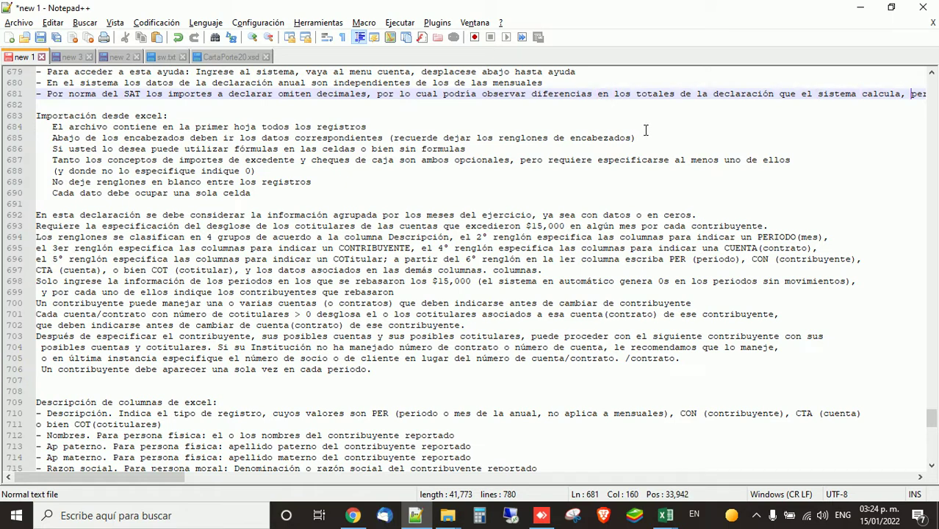
{"action": "key", "text": "Return"}
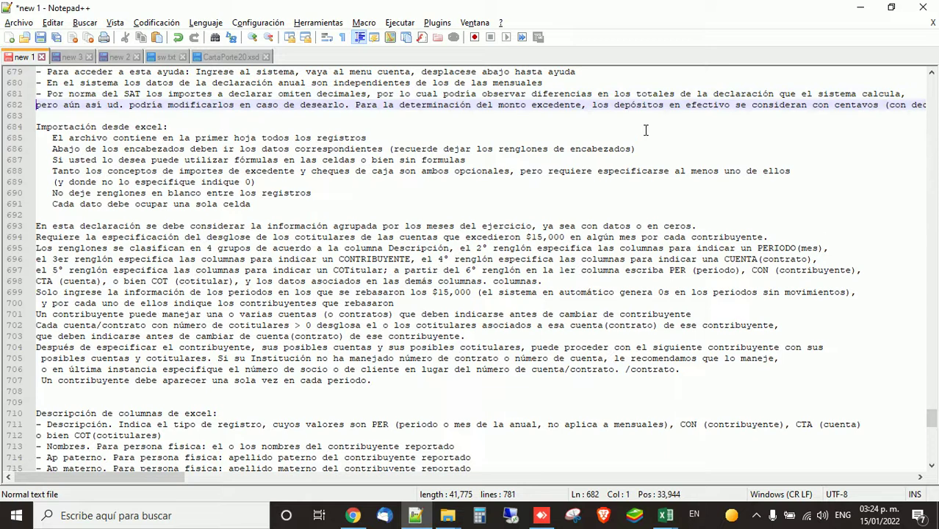
Step: Read the sentence on determining the excess amount and highlight "con centavos (con decimales)"
{"action": "key", "text": "ctrl+Right"}
{"action": "key", "text": "ctrl+Right"}
{"action": "key", "text": "ctrl+Right"}
{"action": "key", "text": "ctrl+Right"}
{"action": "key", "text": "ctrl+Right"}
{"action": "key", "text": "ctrl+Right"}
{"action": "key", "text": "ctrl+Right"}
{"action": "key", "text": "ctrl+Right"}
{"action": "key", "text": "ctrl+Right"}
{"action": "key", "text": "ctrl+Right"}
{"action": "key", "text": "ctrl+Right"}
{"action": "key", "text": "ctrl+Right"}
{"action": "left_click", "coordinate": [581, 105]}
{"action": "left_click_drag", "start_coordinate": [168, 475], "coordinate": [218, 477]}
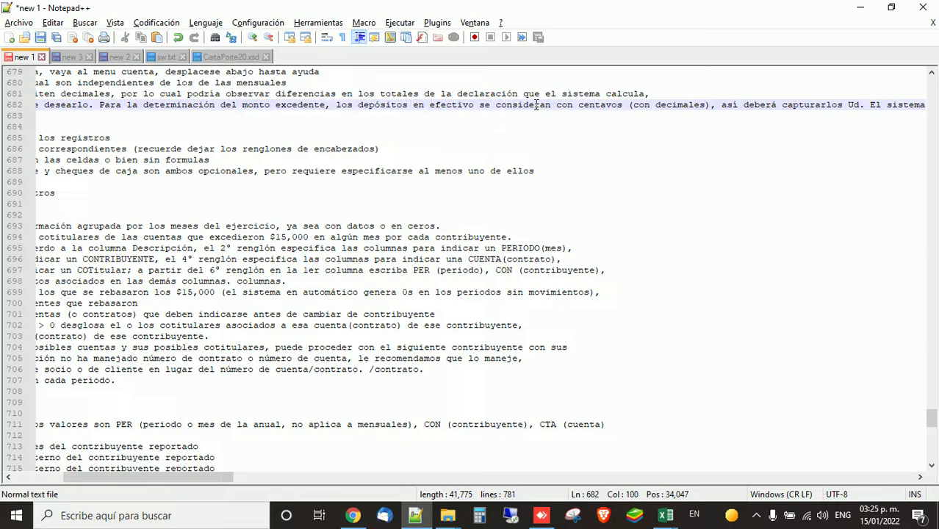
{"action": "left_click_drag", "start_coordinate": [709, 107], "coordinate": [557, 104]}
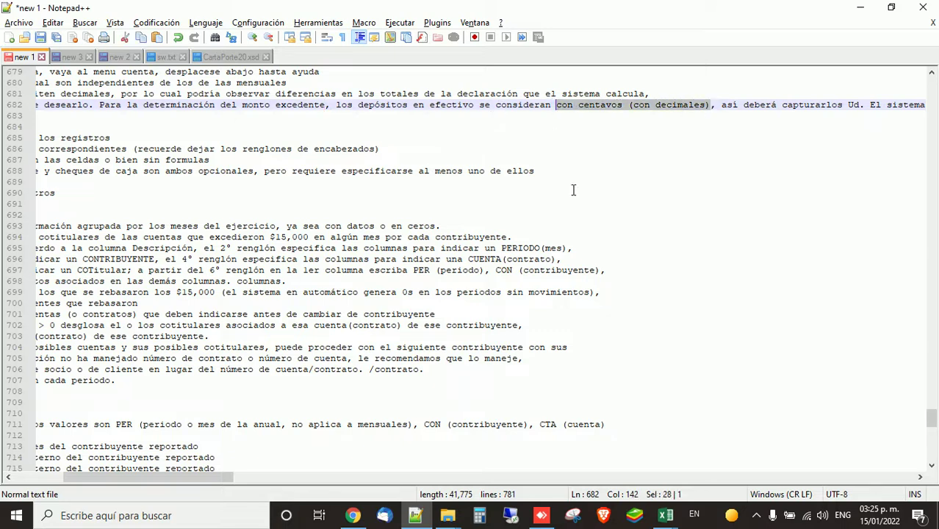
Step: Insert a line break before "El sistema enviará la información" on line 682
{"action": "left_click_drag", "start_coordinate": [218, 478], "coordinate": [245, 478]}
{"action": "left_click", "coordinate": [720, 106]}
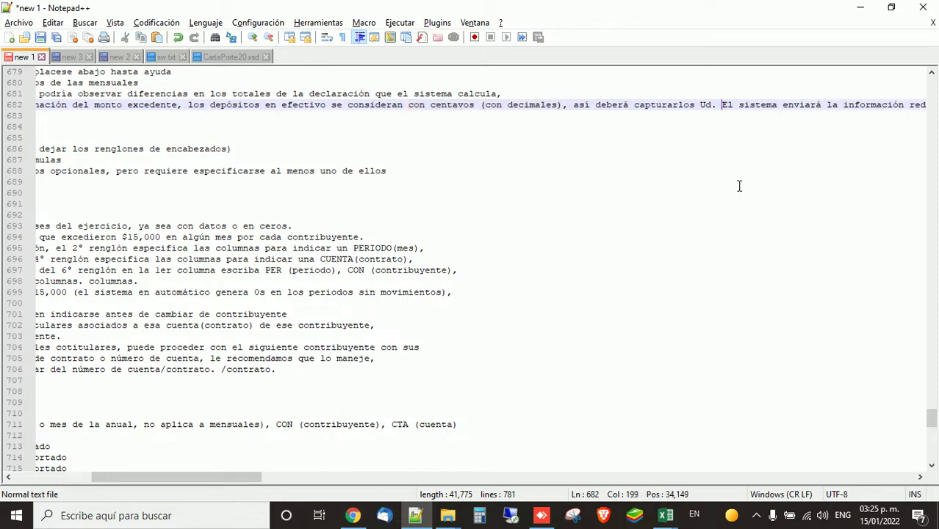
{"action": "key", "text": "Return"}
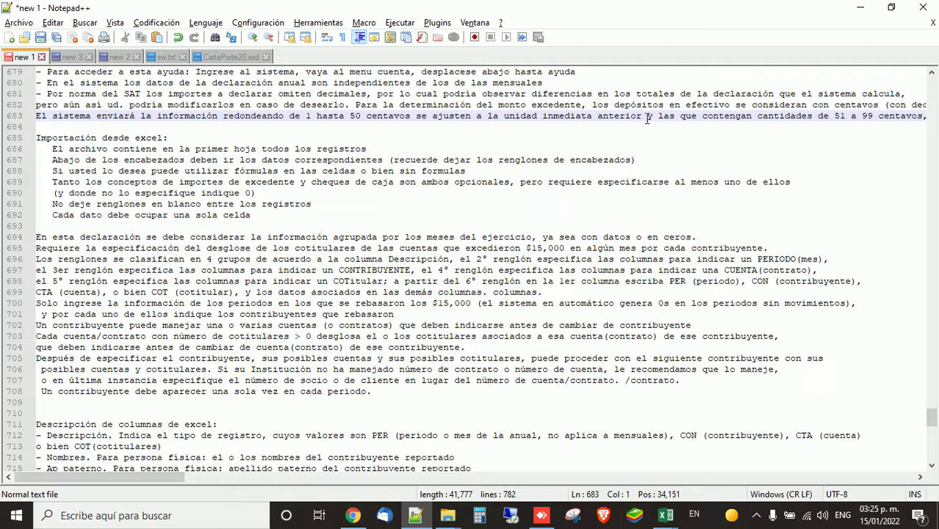
Step: Highlight "excedente" and the rounding rule adjusting 1 to 50 centavos to the unit immediately below
{"action": "double_click", "coordinate": [558, 105]}
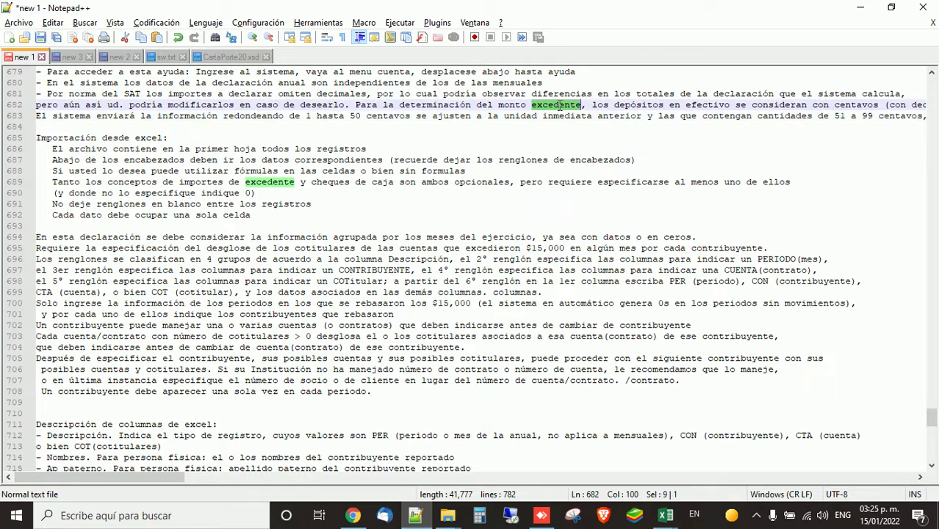
{"action": "left_click", "coordinate": [180, 116]}
{"action": "left_click", "coordinate": [302, 116]}
{"action": "left_click_drag", "start_coordinate": [303, 116], "coordinate": [412, 117]}
{"action": "left_click_drag", "start_coordinate": [529, 110], "coordinate": [642, 123]}
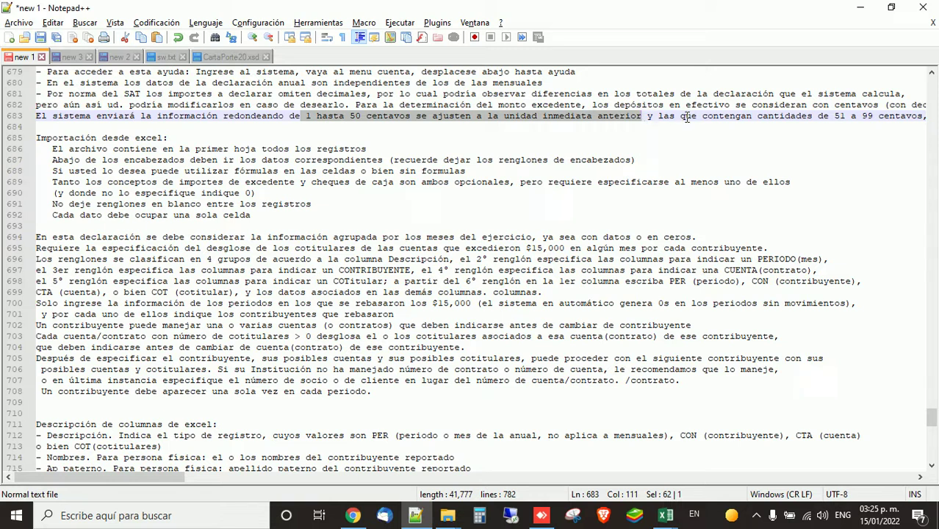
Step: Highlight "51 a 99" in the rounding rule and read the rest of that sentence
{"action": "left_click", "coordinate": [777, 118]}
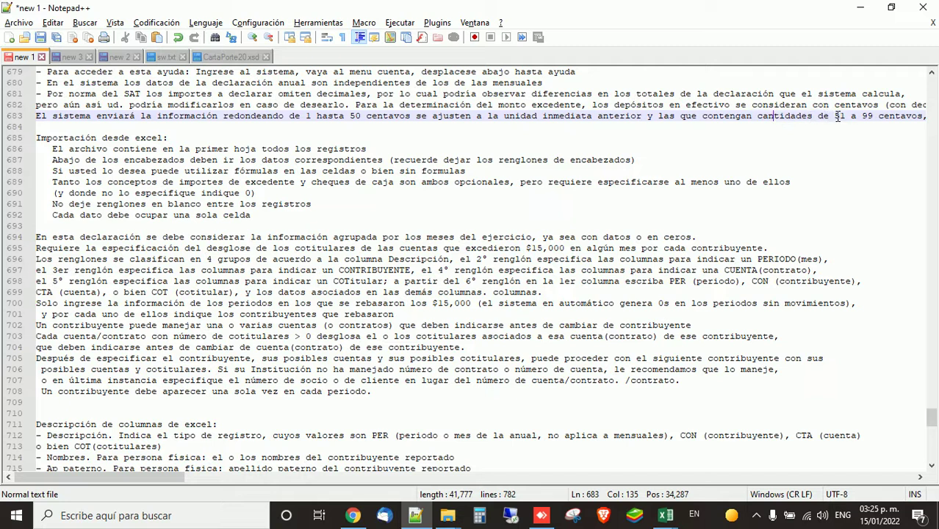
{"action": "left_click_drag", "start_coordinate": [835, 116], "coordinate": [876, 118]}
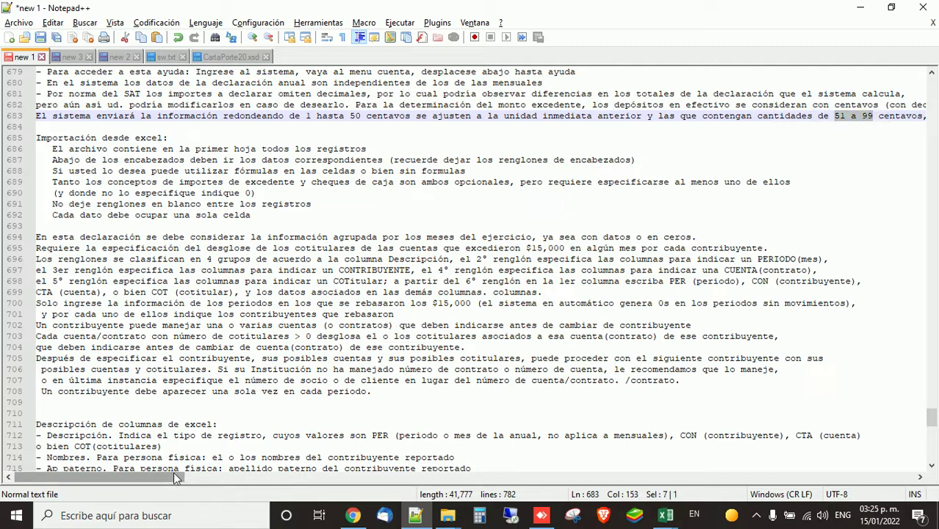
{"action": "left_click_drag", "start_coordinate": [169, 471], "coordinate": [246, 474]}
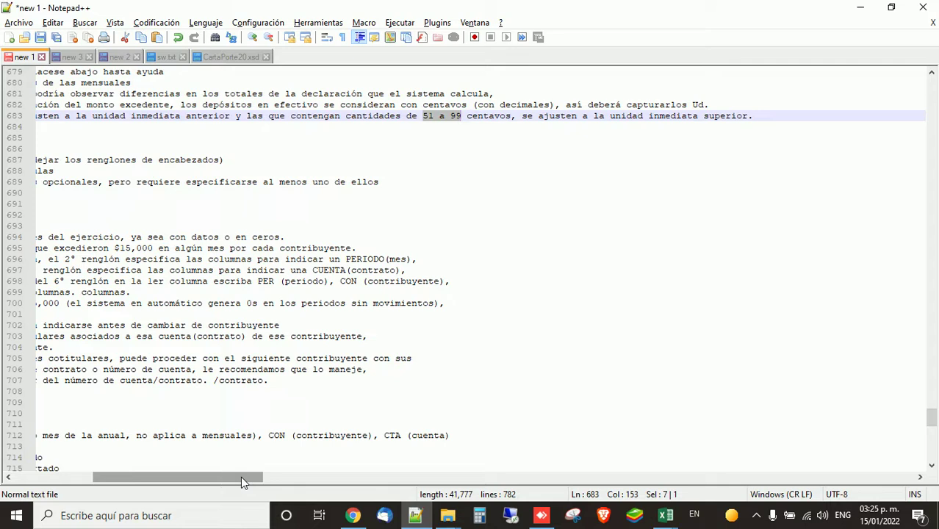
{"action": "left_click_drag", "start_coordinate": [241, 477], "coordinate": [149, 477]}
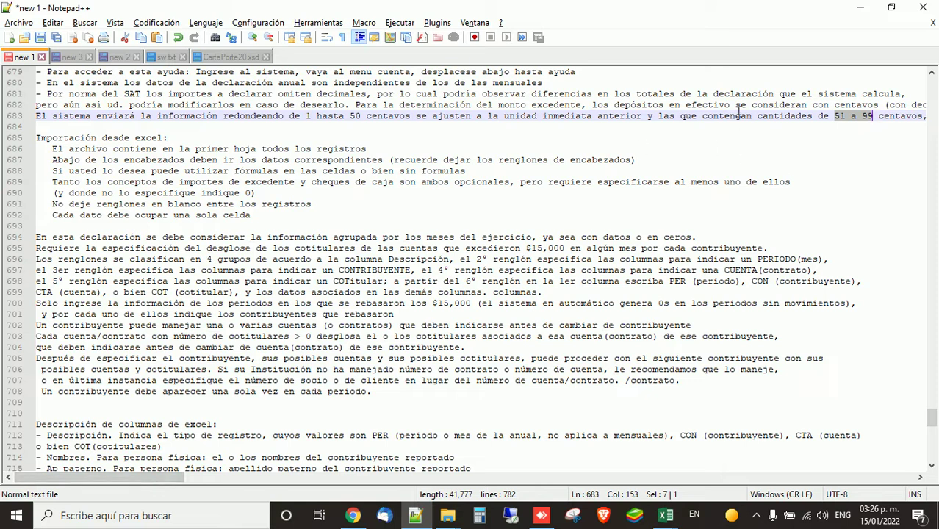
Step: Highlight "monto excedente" in the sentence about cash deposits on line 682
{"action": "left_click", "coordinate": [574, 104]}
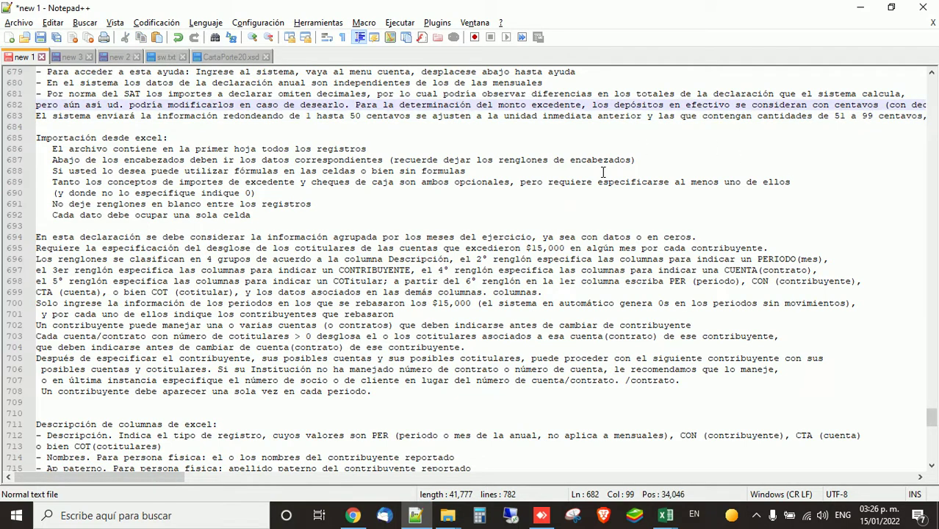
{"action": "key", "text": "Right"}
{"action": "key", "text": "ctrl+shift+Left"}
{"action": "key", "text": "ctrl+shift+Left"}
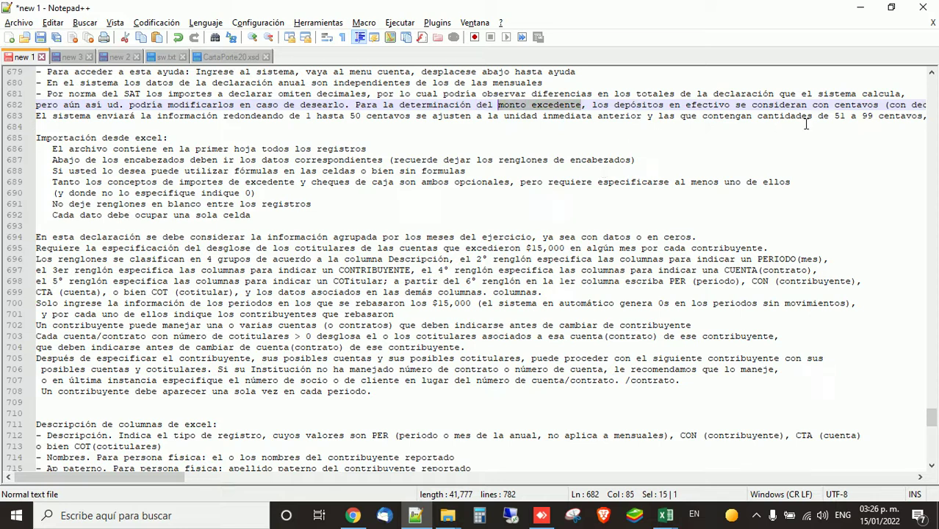
Step: Go to the "Importación desde excel" section and view its rules together with the column descriptions below
{"action": "left_click", "coordinate": [129, 149]}
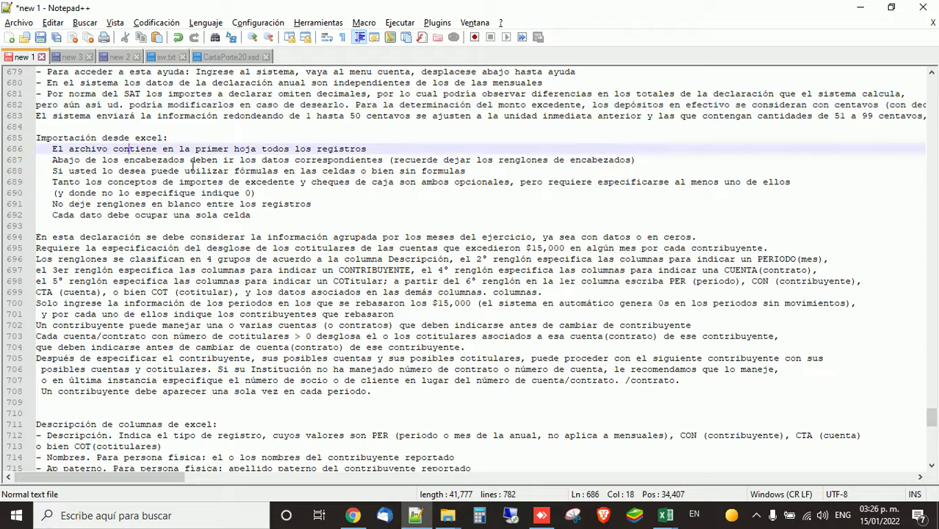
{"action": "scroll", "coordinate": [383, 213], "scroll_direction": "down", "scroll_amount": 1}
{"action": "scroll", "coordinate": [384, 213], "scroll_direction": "down", "scroll_amount": 1}
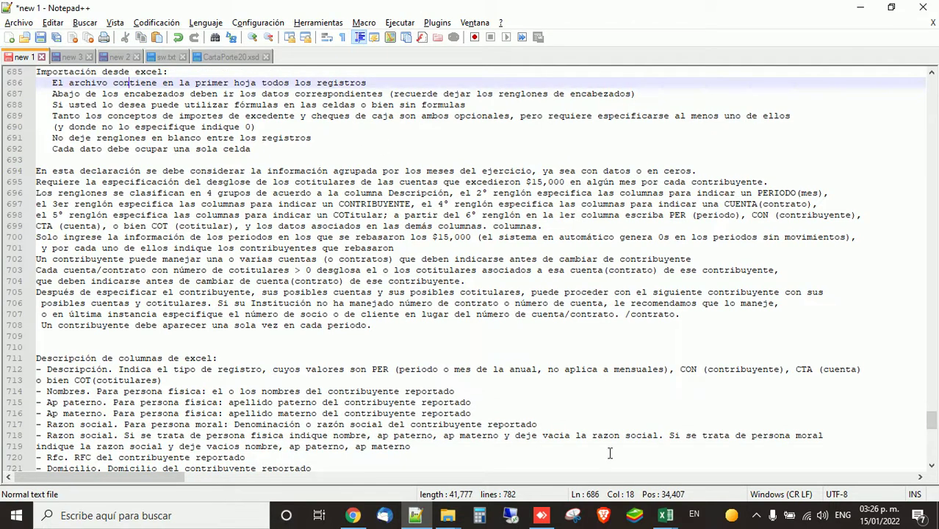
Step: Switch to the "2014 en adelante" folder in File Explorer and select the workbooks ejemploAnual2, ejemploAnual2corto (2) and ejemploAnual2cortoNombre
{"action": "left_click", "coordinate": [447, 514]}
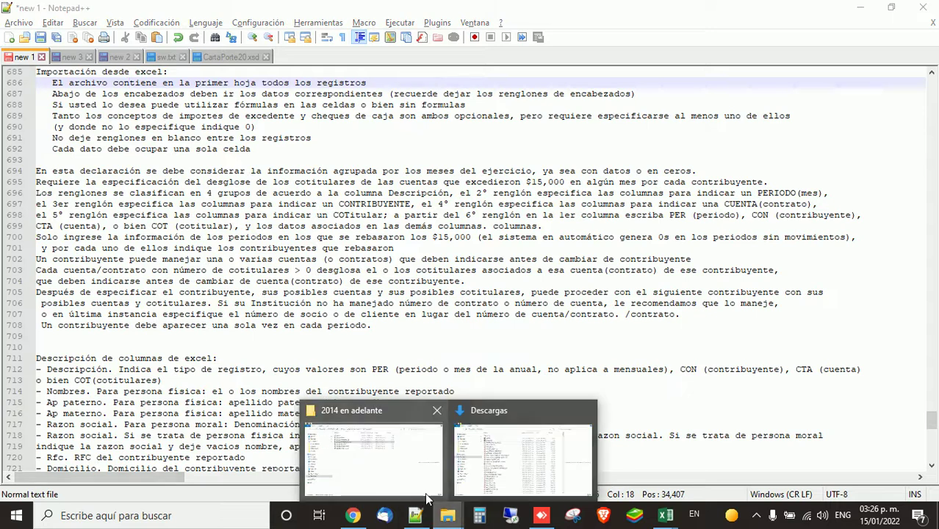
{"action": "left_click", "coordinate": [402, 476]}
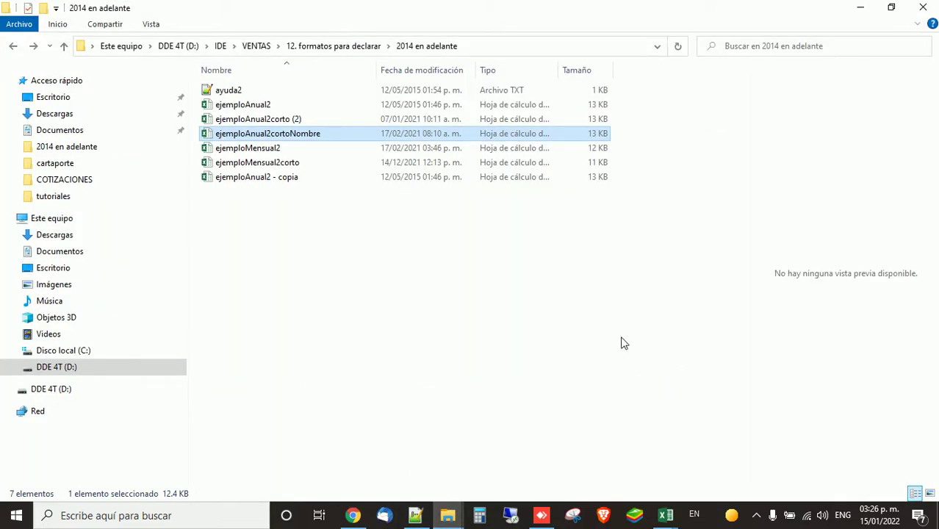
{"action": "key", "text": "Up"}
{"action": "key", "text": "Up"}
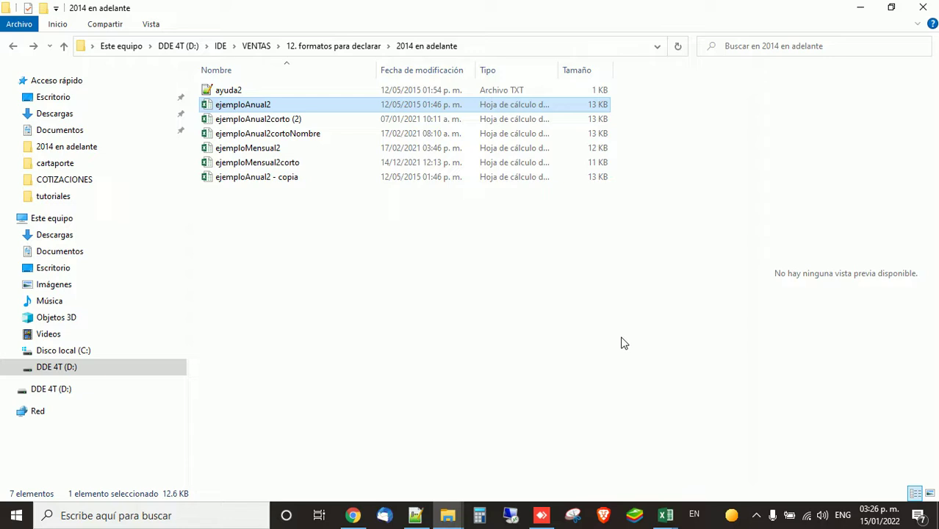
{"action": "key", "text": "Down"}
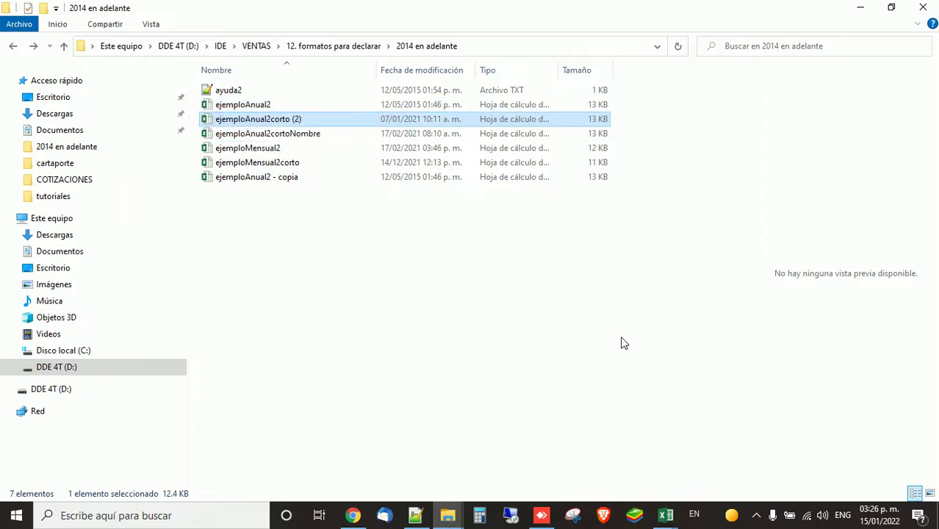
{"action": "key", "text": "Down"}
{"action": "key", "text": "shift+Up"}
{"action": "key", "text": "shift+Up"}
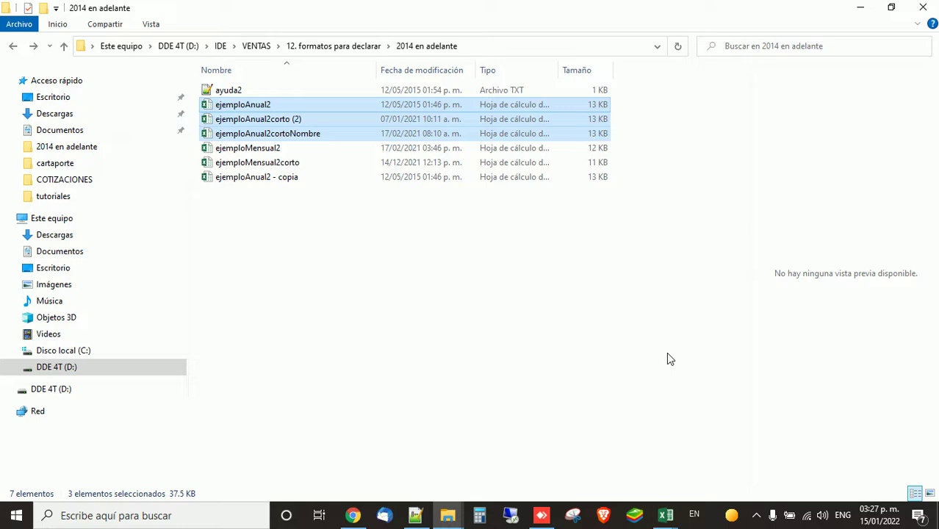
Step: Single out ejemploAnual2, and select ejemploAnual2corto (2) together with ejemploAnual2cortoNombre
{"action": "key", "text": "shift+Up"}
{"action": "key", "text": "shift+Up"}
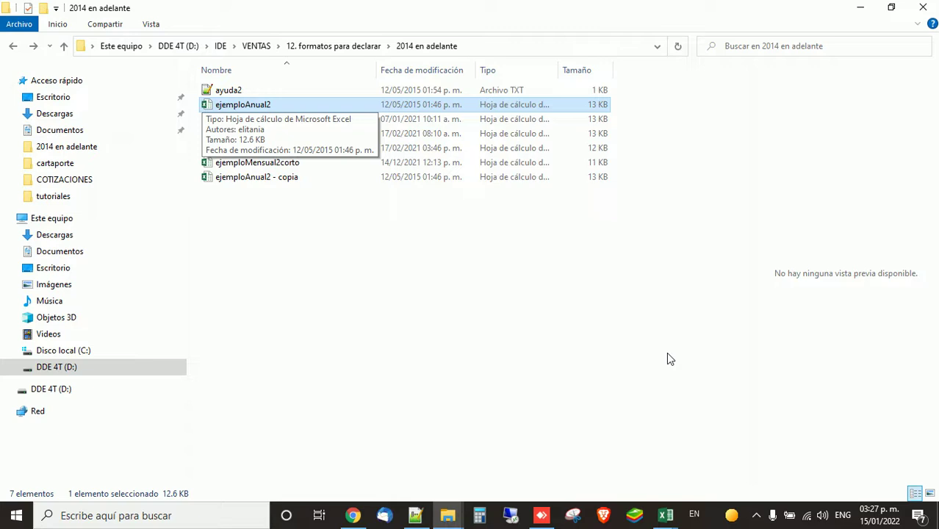
{"action": "key", "text": "Down"}
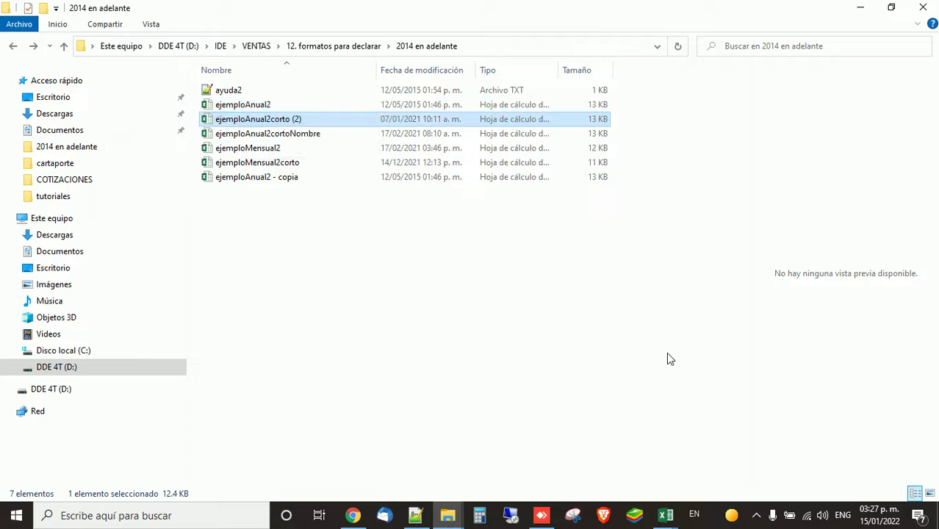
{"action": "key", "text": "shift+Down"}
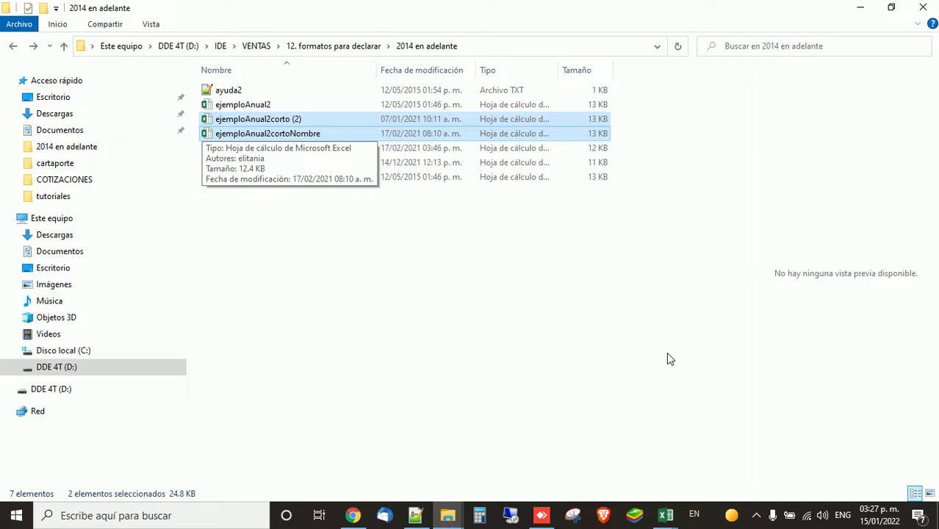
Step: Go through the two short annual example files, ending with only ejemploAnual2cortoNombre selected
{"action": "key", "text": "Down"}
{"action": "key", "text": "Up"}
{"action": "key", "text": "Up"}
{"action": "key", "text": "shift+Down"}
{"action": "key", "text": "Down"}
{"action": "key", "text": "Up"}
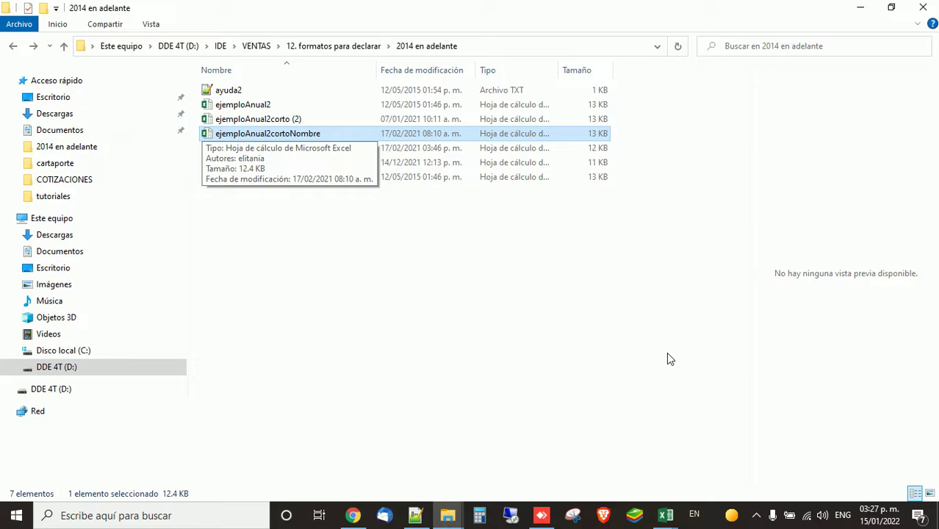
Step: Point out each of the three annual example files in turn, ending with ejemploAnual2 selected
{"action": "key", "text": "Up"}
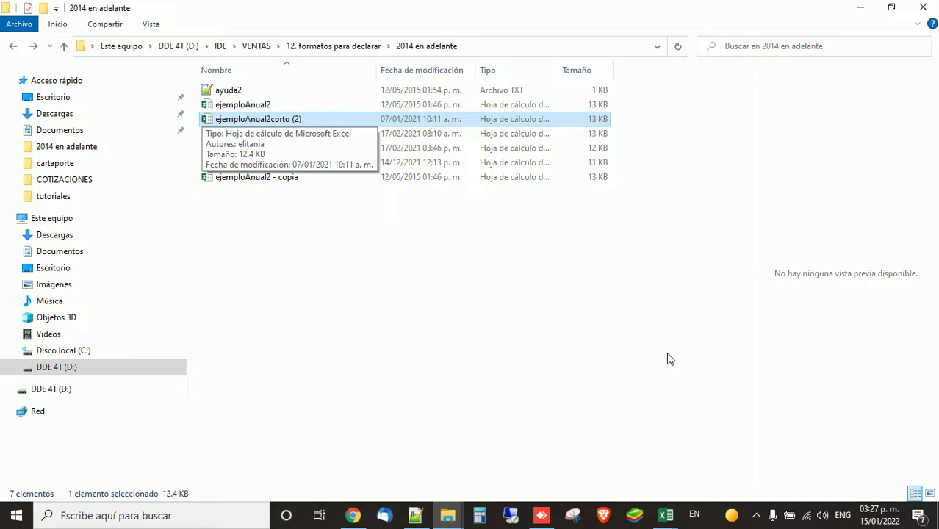
{"action": "key", "text": "Down"}
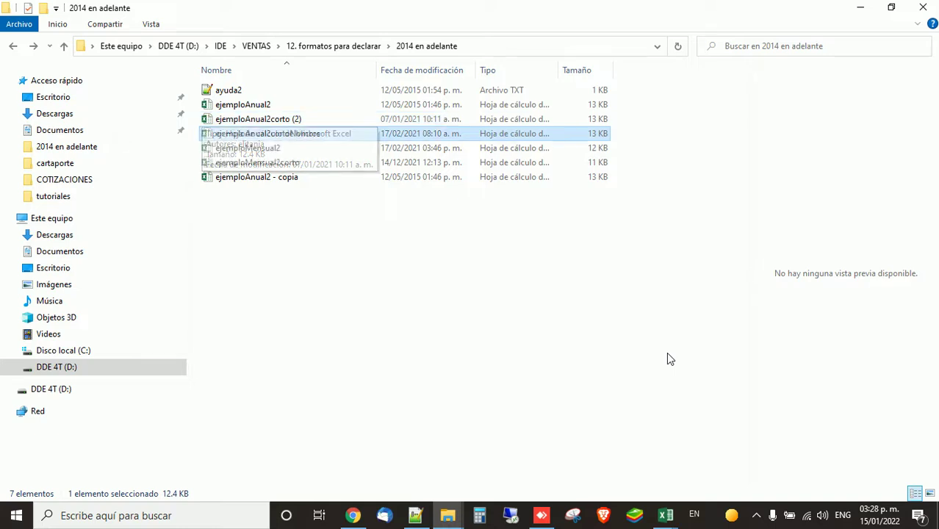
{"action": "key", "text": "Up"}
{"action": "key", "text": "Up"}
{"action": "key", "text": "Down"}
{"action": "key", "text": "Down"}
{"action": "key", "text": "Up"}
{"action": "key", "text": "Up"}
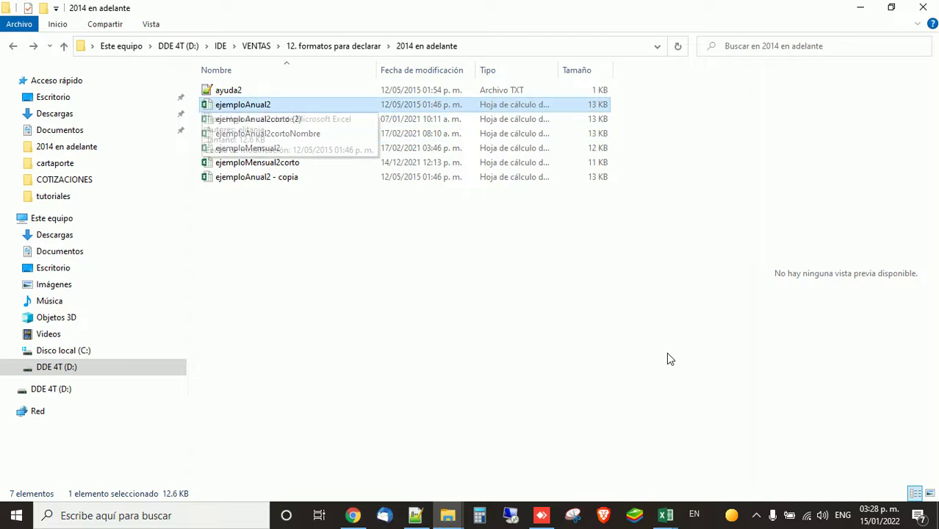
Step: Switch to the ejemploAnual2 workbook in Excel and highlight the COT header in row 5 and the co-holder record in row 10
{"action": "left_click", "coordinate": [668, 517]}
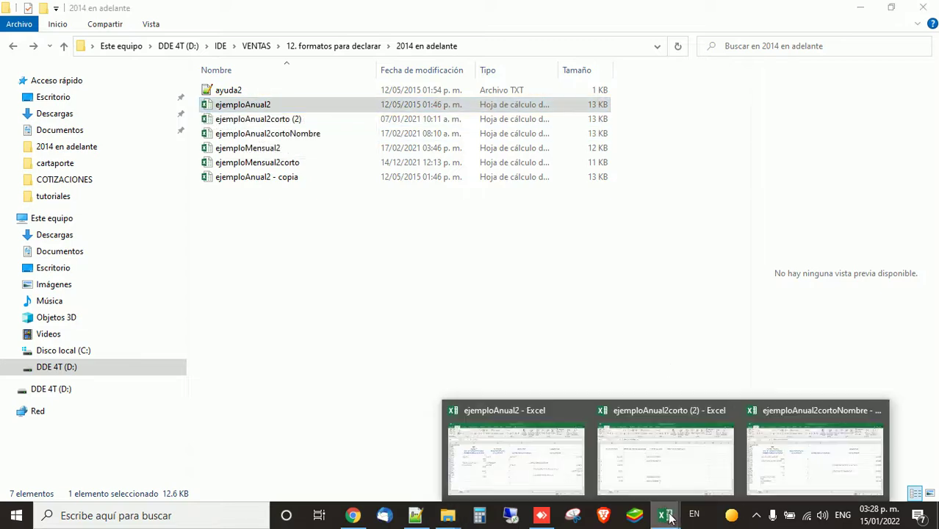
{"action": "mouse_move", "coordinate": [490, 448]}
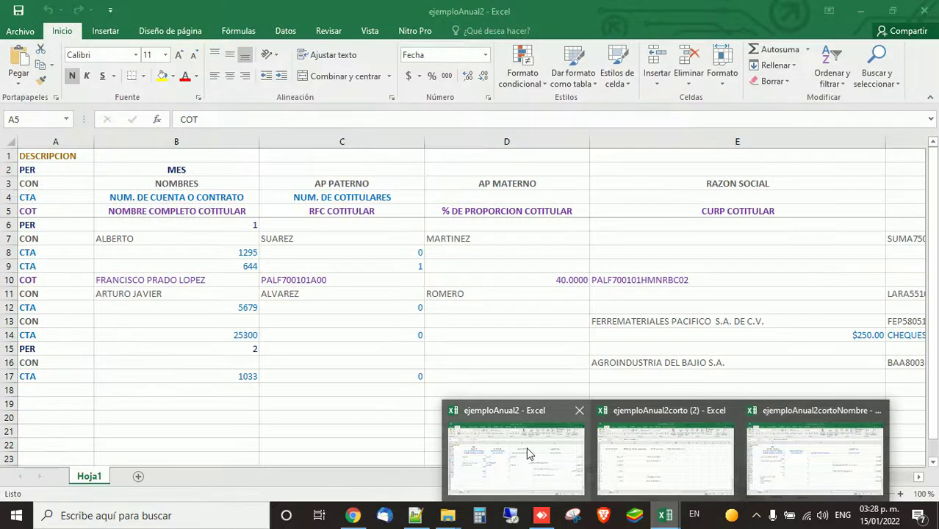
{"action": "left_click", "coordinate": [528, 453]}
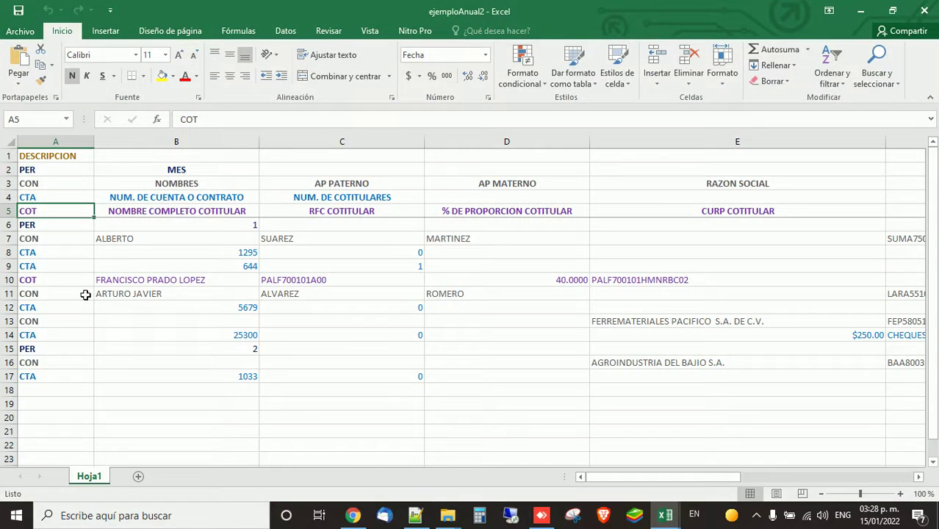
{"action": "left_click", "coordinate": [10, 212]}
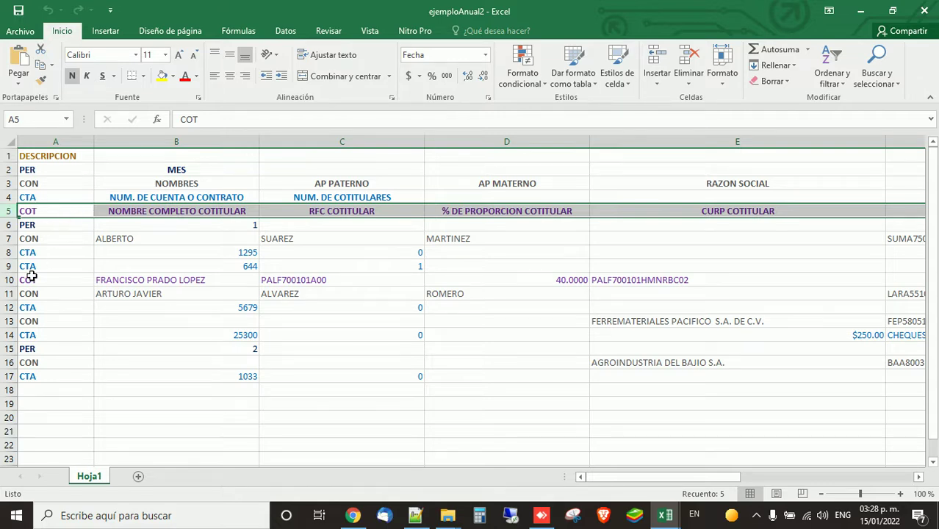
{"action": "left_click", "coordinate": [8, 280]}
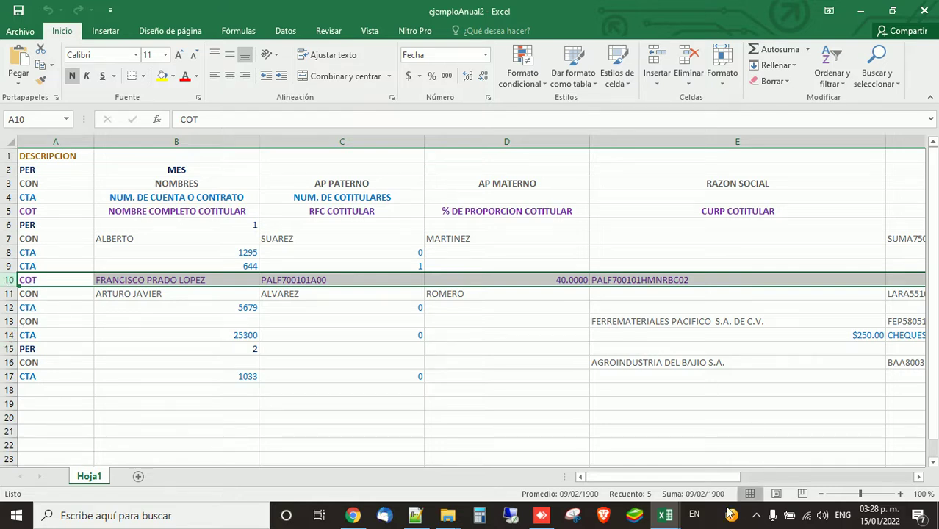
Step: Switch to the ejemploAnual2corto (2) workbook and highlight the COT header in row 5
{"action": "left_click", "coordinate": [665, 515]}
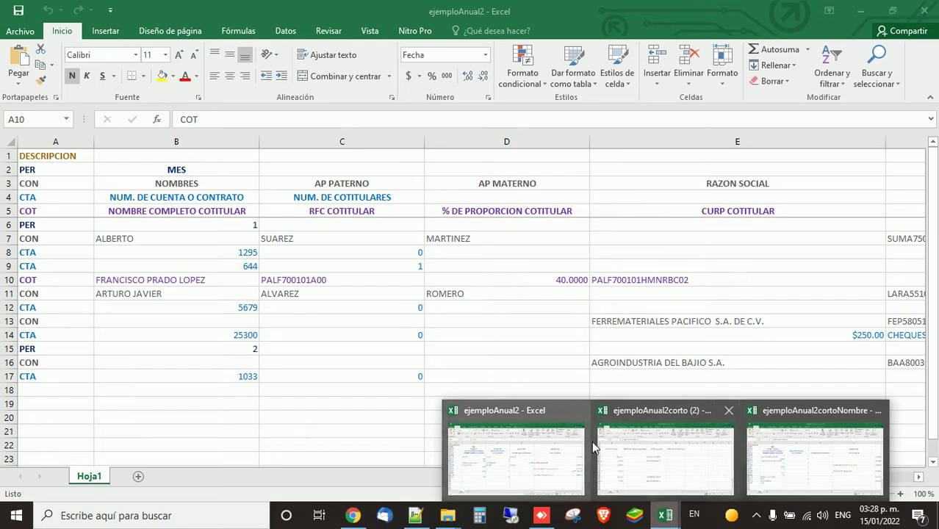
{"action": "left_click", "coordinate": [655, 443]}
{"action": "key", "text": "Home"}
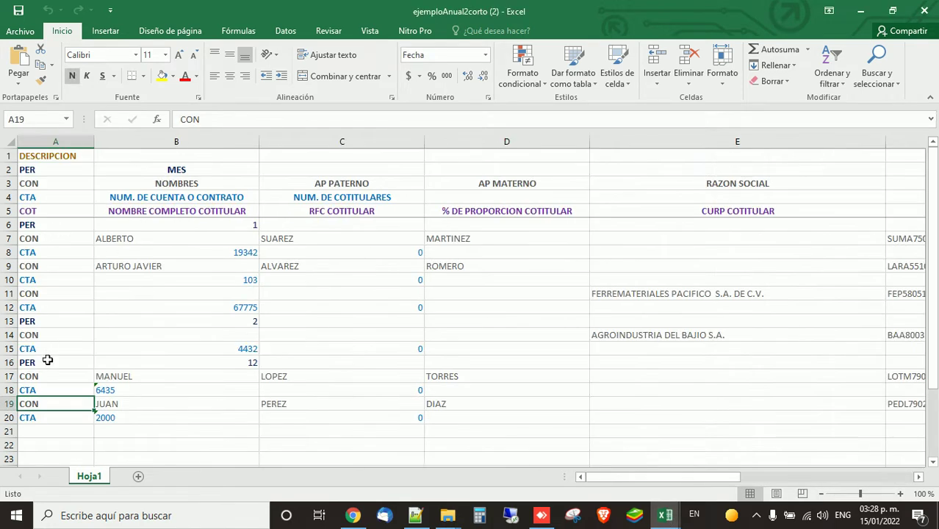
{"action": "left_click", "coordinate": [11, 211]}
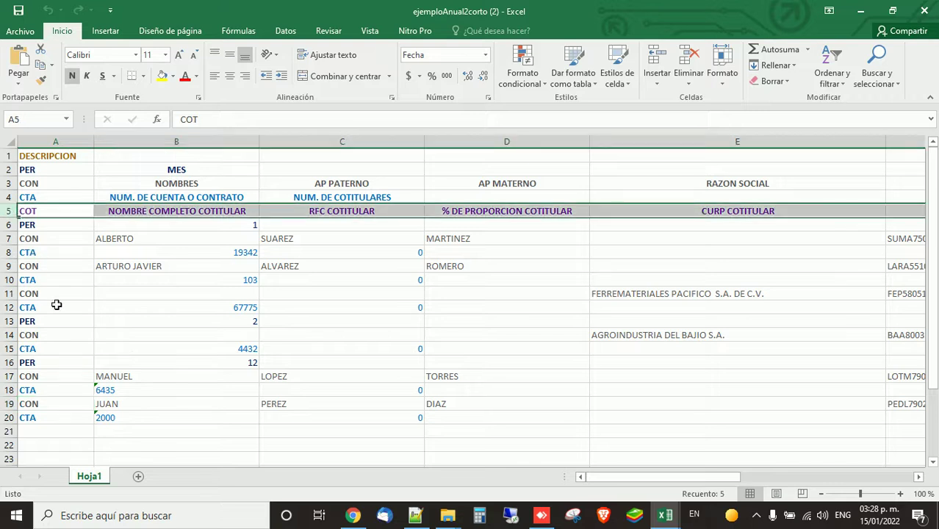
Step: Switch to the ejemploAnual2cortoNombre workbook and highlight the COT header in row 5 and the PER record in row 6
{"action": "mouse_move", "coordinate": [669, 517]}
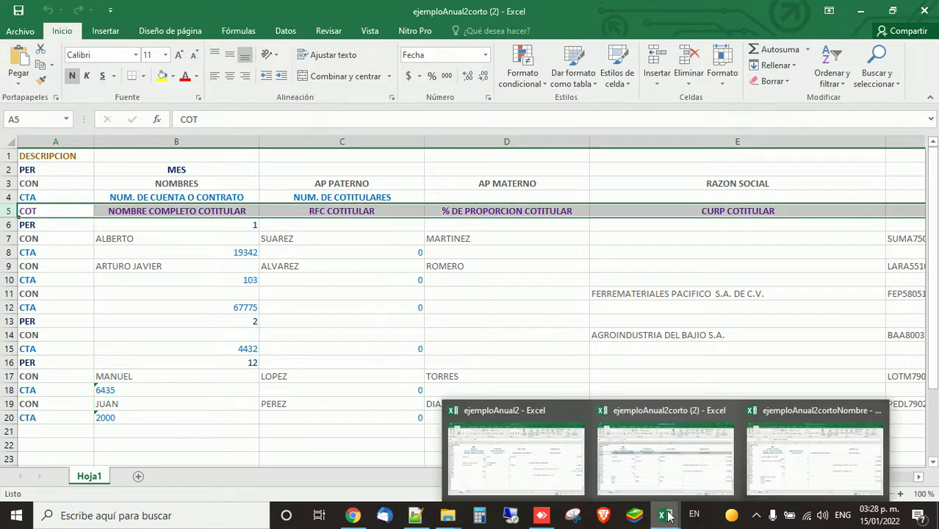
{"action": "left_click", "coordinate": [802, 454]}
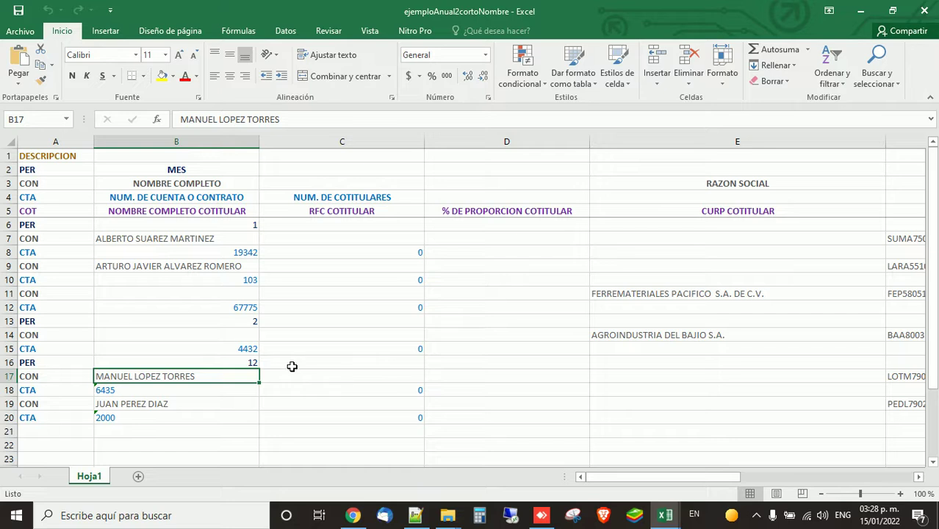
{"action": "left_click", "coordinate": [5, 211]}
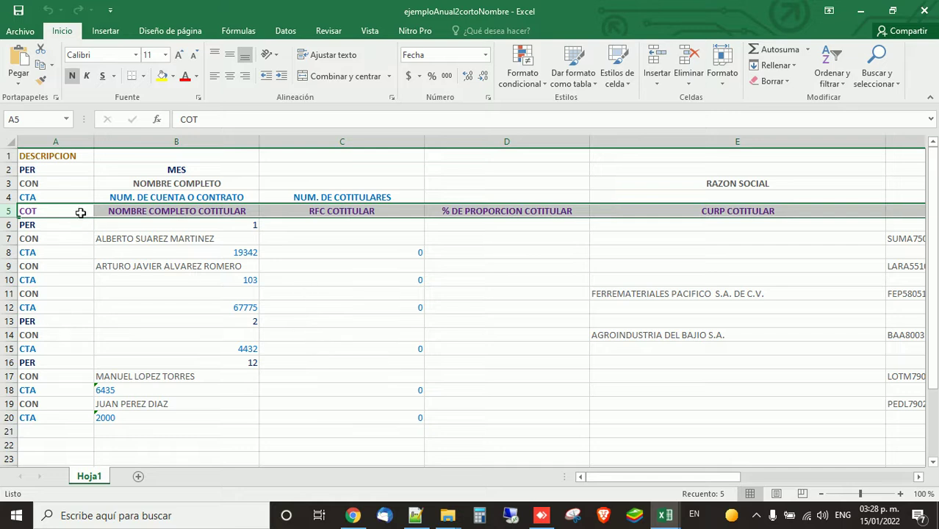
{"action": "left_click", "coordinate": [6, 225]}
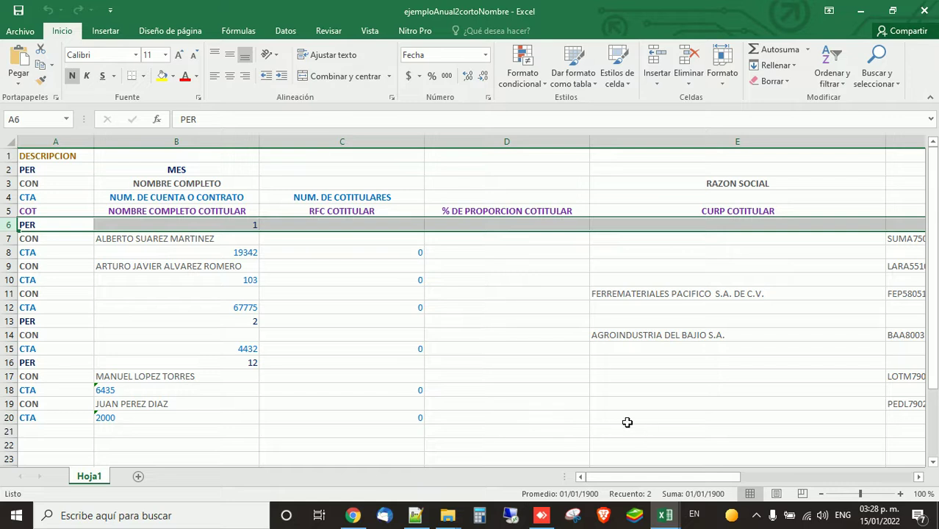
Step: Examine the NOMBRE COMPLETO header in B3 and select the first contributor's full name in B7
{"action": "left_click", "coordinate": [206, 244]}
{"action": "left_click", "coordinate": [206, 186]}
{"action": "left_click", "coordinate": [209, 238]}
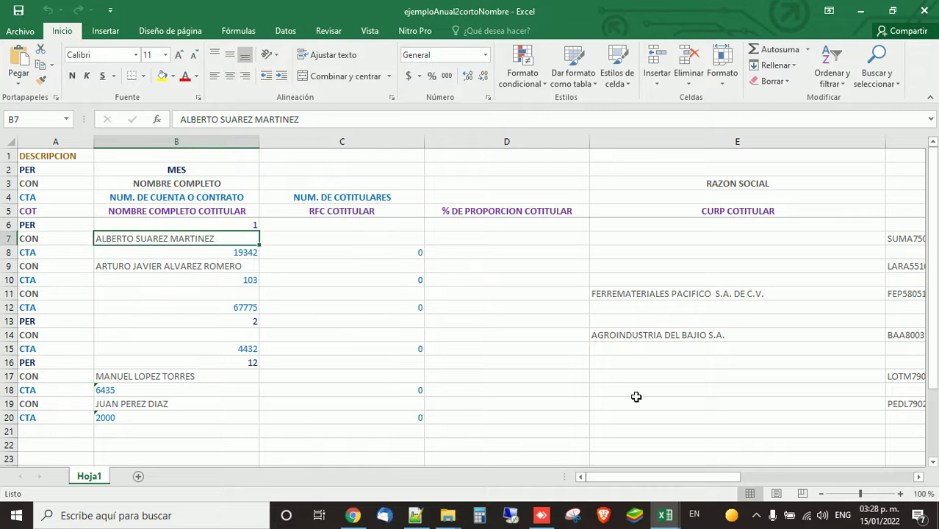
Step: Switch to ejemploAnual2corto (2) and examine the first contributor's given name and two surnames split across B7, C7 and D7
{"action": "left_click", "coordinate": [669, 518]}
{"action": "left_click", "coordinate": [680, 455]}
{"action": "left_click", "coordinate": [176, 237]}
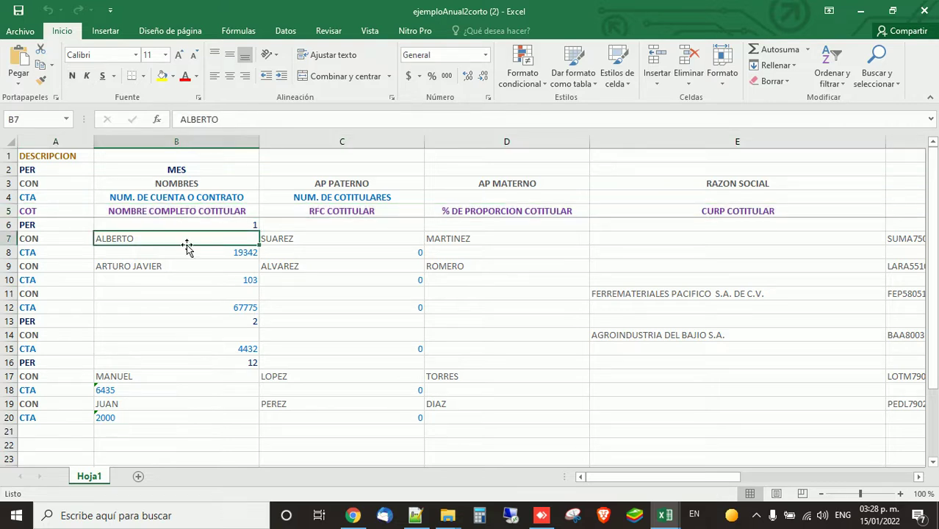
{"action": "key", "text": "Right"}
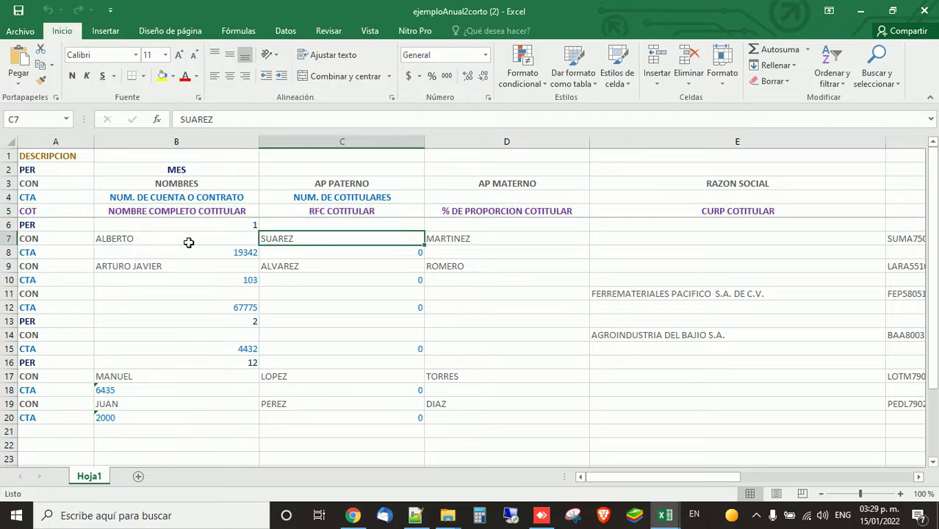
{"action": "key", "text": "Right"}
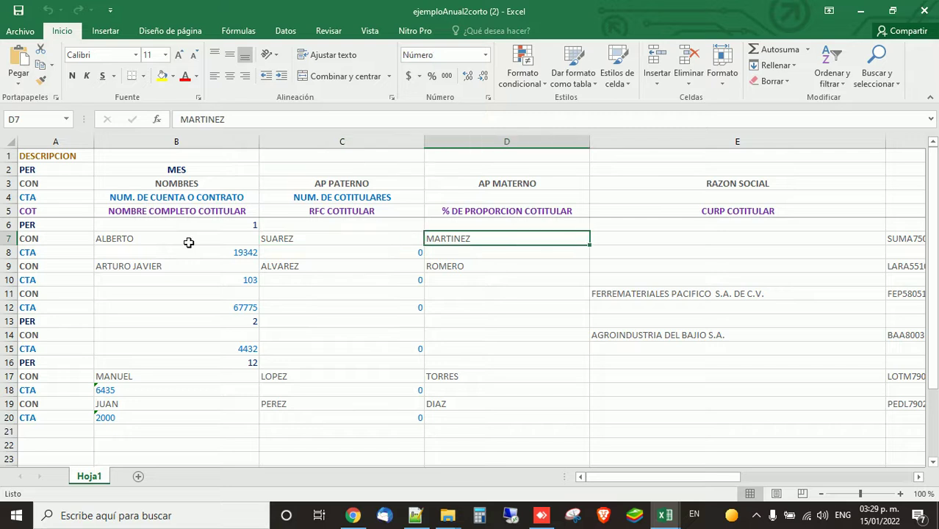
{"action": "key", "text": "Left"}
{"action": "key", "text": "Left"}
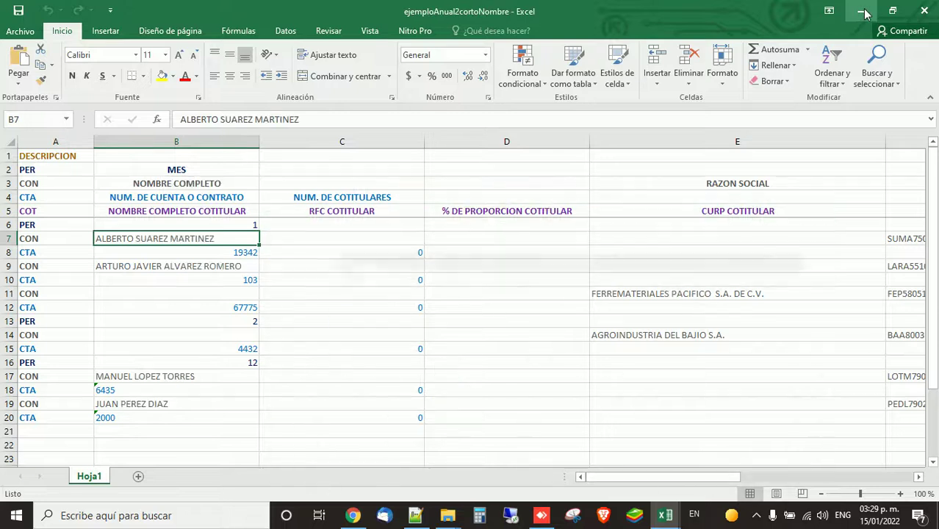
Step: Minimize ejemploAnual2cortoNombre to return to ejemploAnual2, and select the NOMBRES header in B3
{"action": "left_click", "coordinate": [864, 12]}
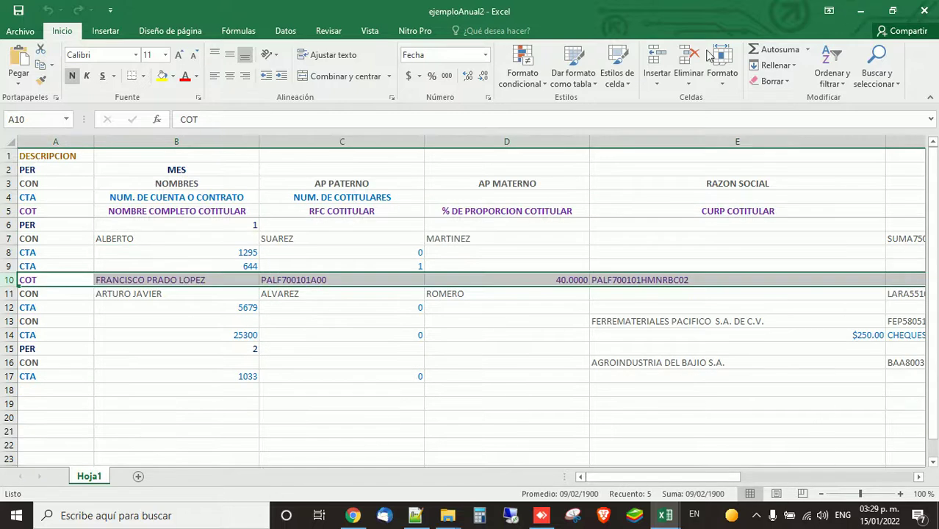
{"action": "left_click", "coordinate": [164, 189]}
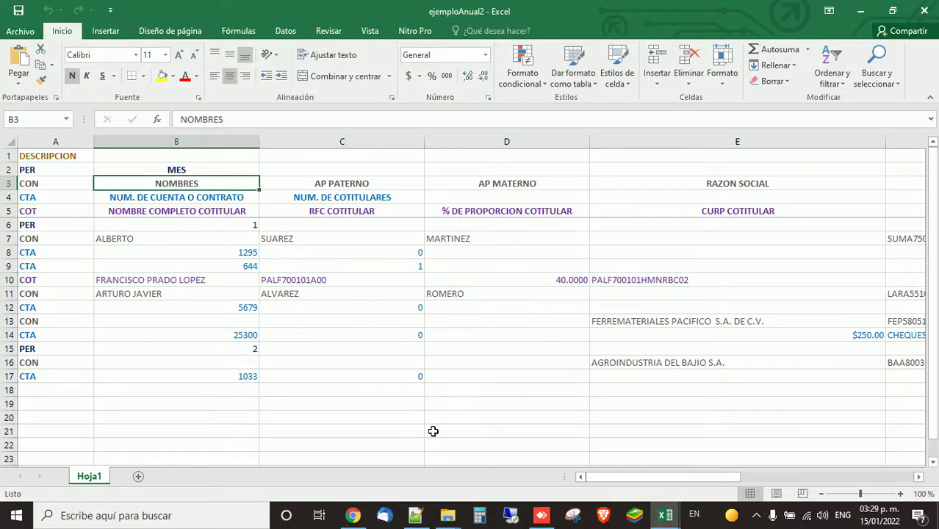
Step: Examine the NOMBRES, AP PATERNO and AP MATERNO headers in row 3 of ejemploAnual2
{"action": "key", "text": "Right"}
{"action": "key", "text": "Right"}
{"action": "key", "text": "Left"}
{"action": "key", "text": "Left"}
{"action": "key", "text": "Right"}
{"action": "key", "text": "Right"}
{"action": "key", "text": "Left"}
{"action": "key", "text": "Left"}
{"action": "key", "text": "Right"}
{"action": "key", "text": "Right"}
{"action": "key", "text": "Left"}
{"action": "key", "text": "Left"}
Step: Minimize and reopen ejemploAnual2, and select the DESCRIPCION header in A1
{"action": "left_click", "coordinate": [868, 8]}
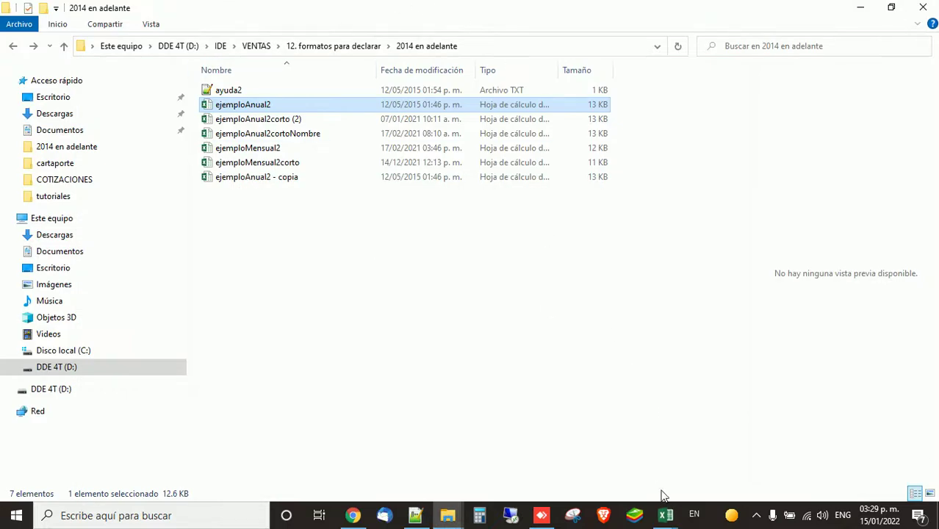
{"action": "mouse_move", "coordinate": [673, 518]}
{"action": "left_click", "coordinate": [540, 458]}
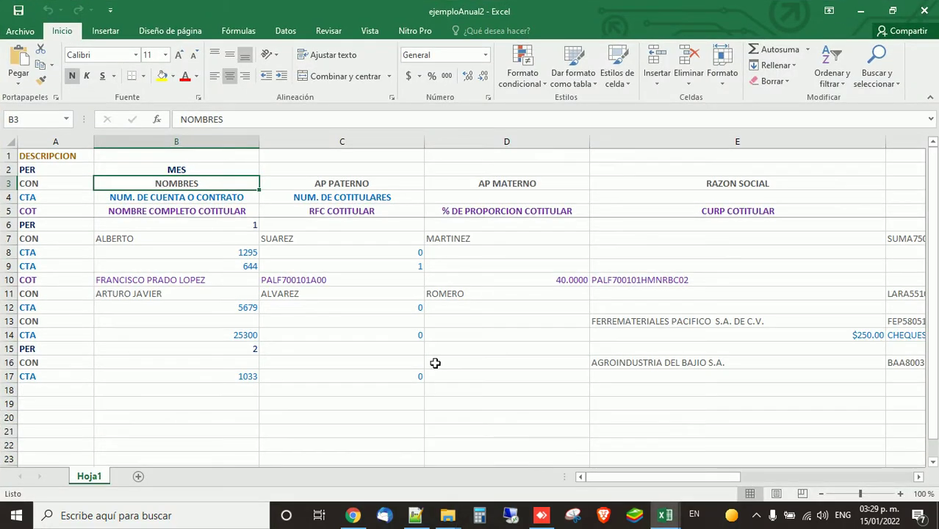
{"action": "key", "text": "Left"}
{"action": "key", "text": "Up"}
{"action": "key", "text": "Up"}
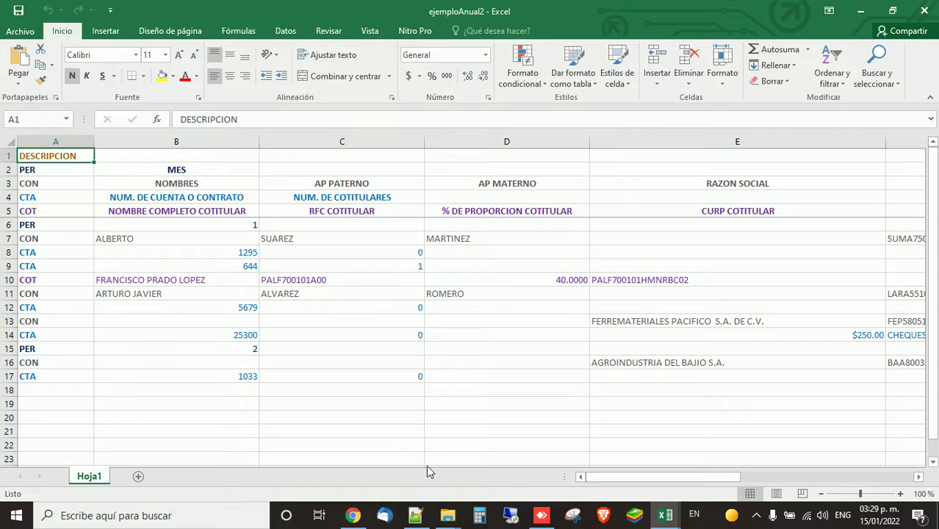
Step: Switch to the Notepad++ notes, highlight line 686 about keeping all records in the first sheet, and compare it with ejemploAnual2
{"action": "left_click", "coordinate": [415, 515]}
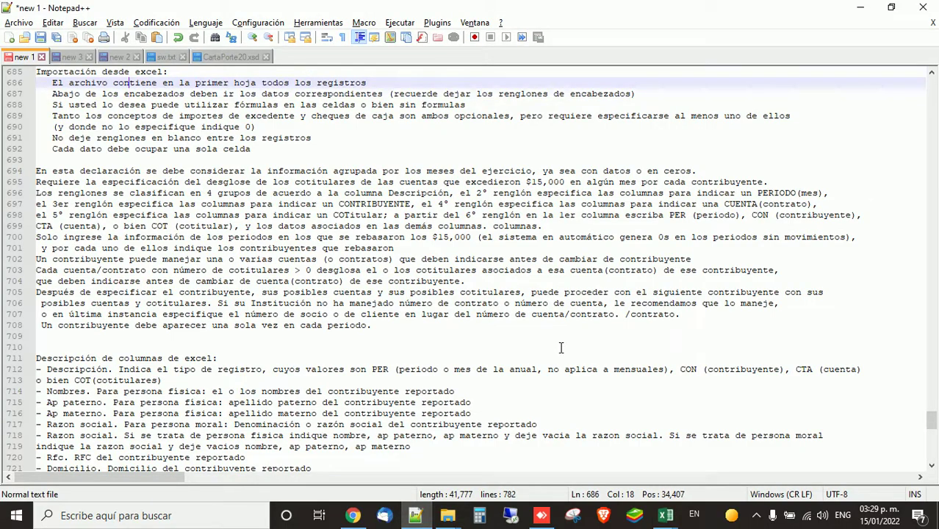
{"action": "key", "text": "Home"}
{"action": "key", "text": "shift+End"}
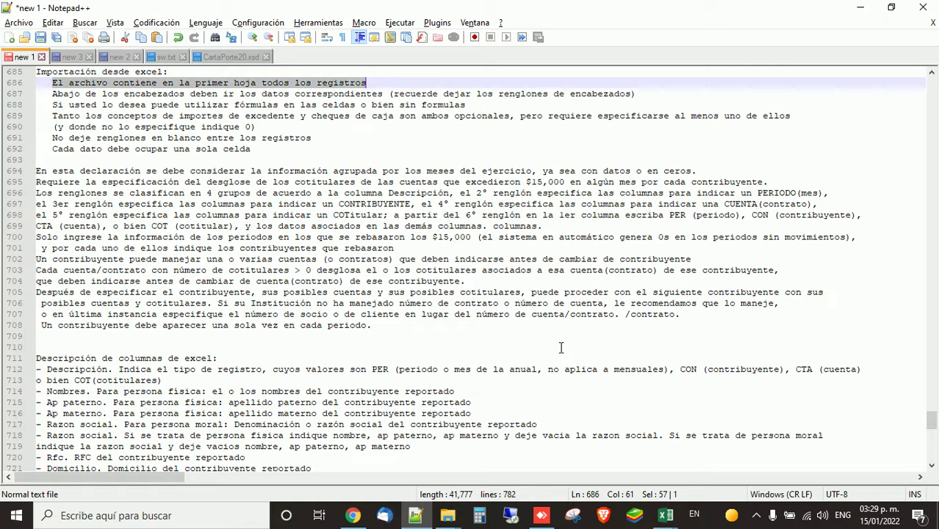
{"action": "key", "text": "alt+Tab"}
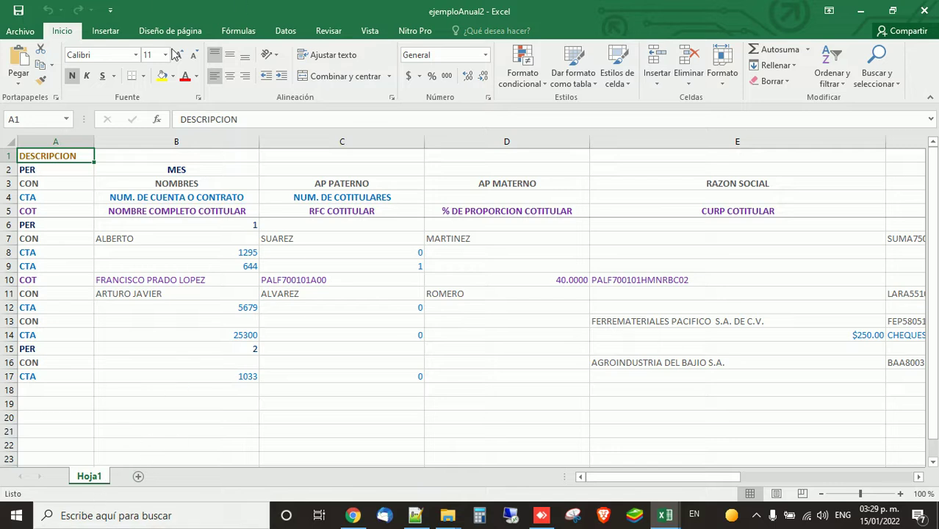
{"action": "key", "text": "alt+Tab"}
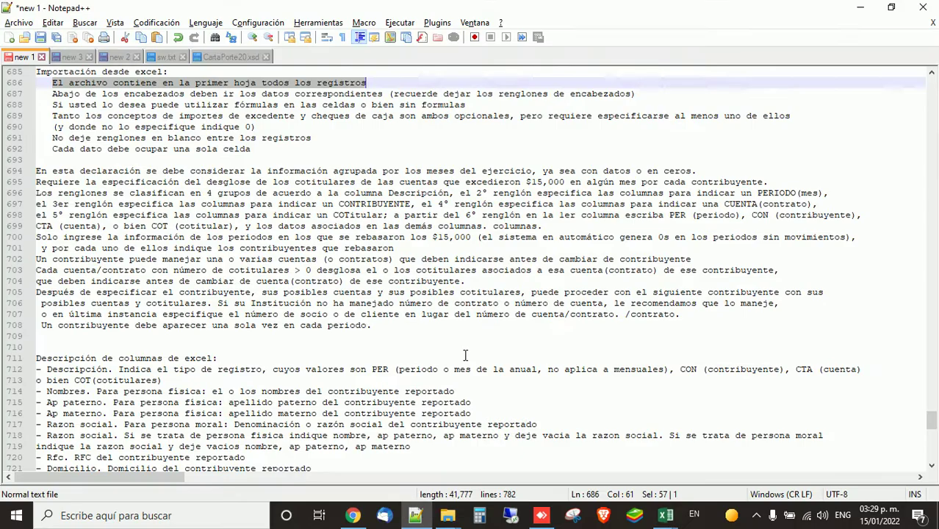
Step: Highlight line 687 about placing data below the headers, and select header rows 1 to 5 in ejemploAnual2
{"action": "key", "text": "Home"}
{"action": "key", "text": "shift+End"}
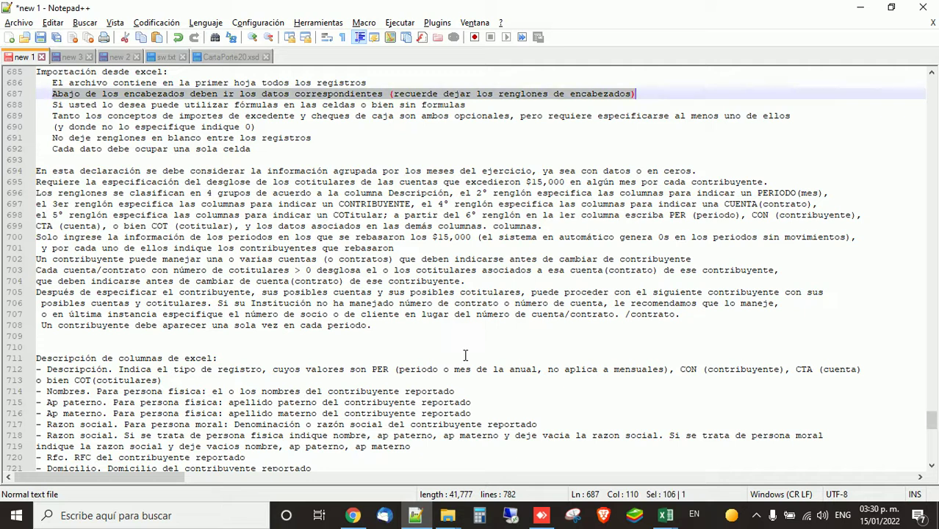
{"action": "key", "text": "alt+Tab"}
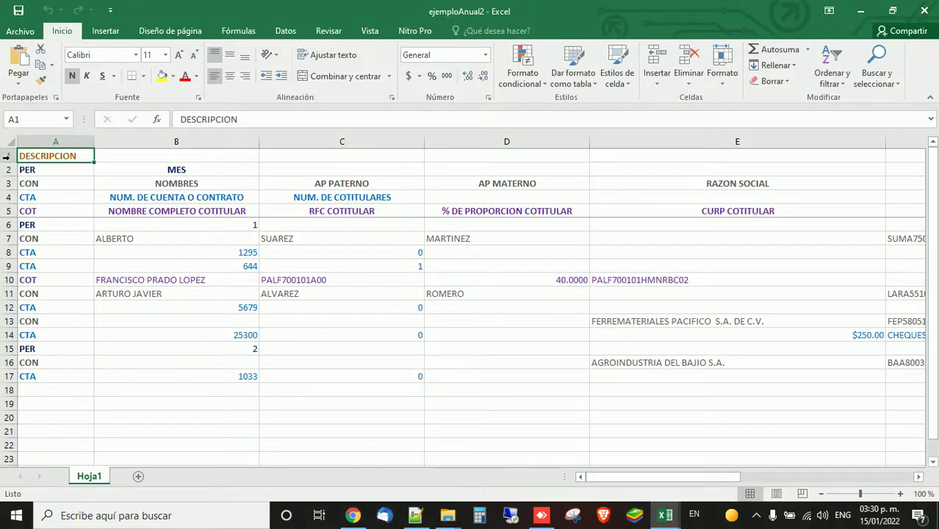
{"action": "left_click_drag", "start_coordinate": [3, 156], "coordinate": [4, 209]}
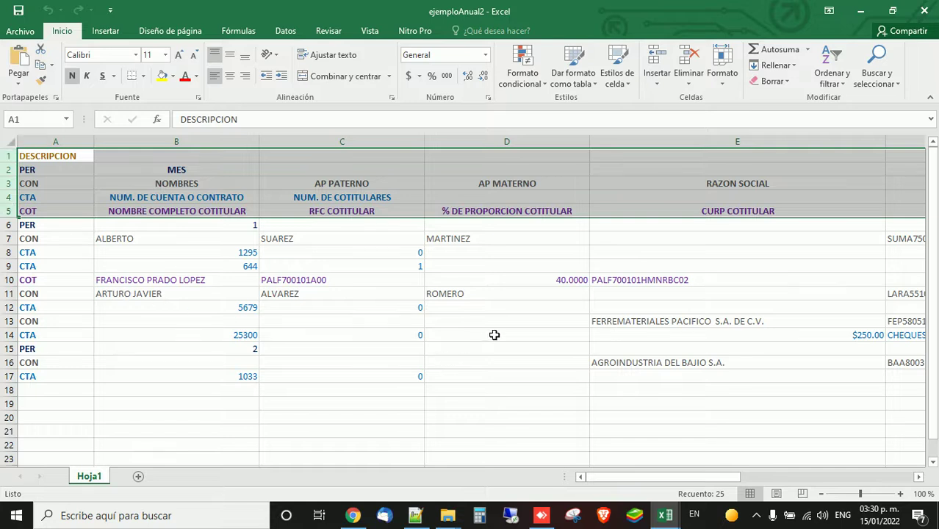
Step: Examine the CORREO ELECTRONICO, CURP and MONTO DEL CHEQUE CAJA columns, and return to the start of row 7
{"action": "scroll", "coordinate": [489, 335], "scroll_direction": "down", "scroll_amount": 2}
{"action": "scroll", "coordinate": [496, 335], "scroll_direction": "up", "scroll_amount": 2}
{"action": "left_click_drag", "start_coordinate": [653, 476], "coordinate": [809, 474]}
{"action": "left_click", "coordinate": [705, 140]}
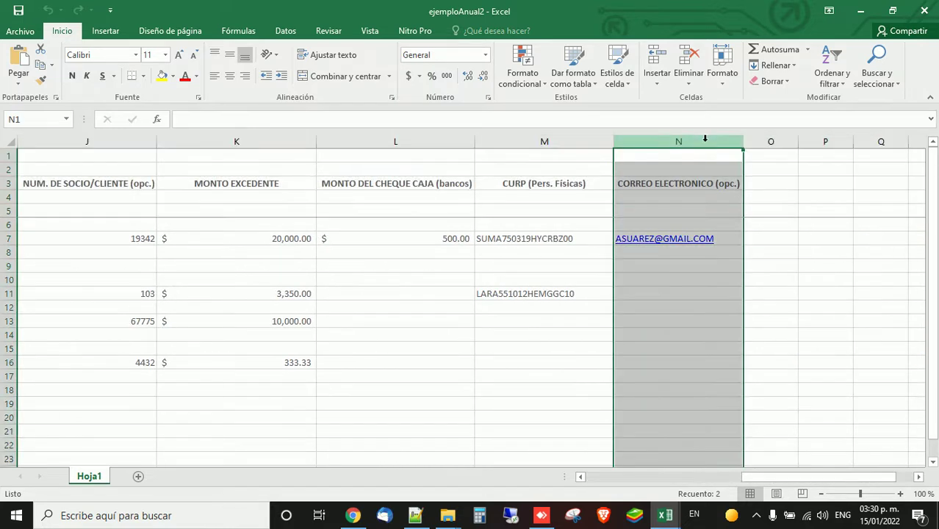
{"action": "left_click", "coordinate": [573, 140]}
{"action": "left_click", "coordinate": [434, 245]}
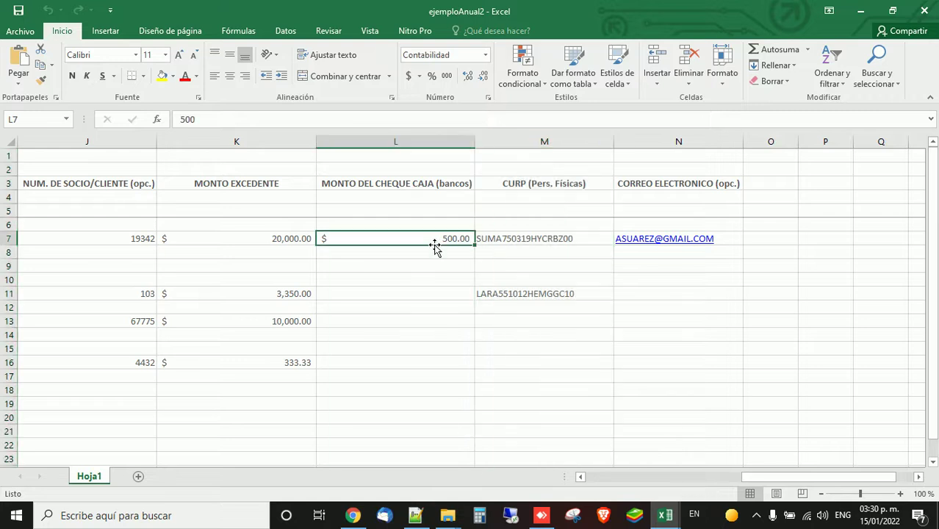
{"action": "key", "text": "Home"}
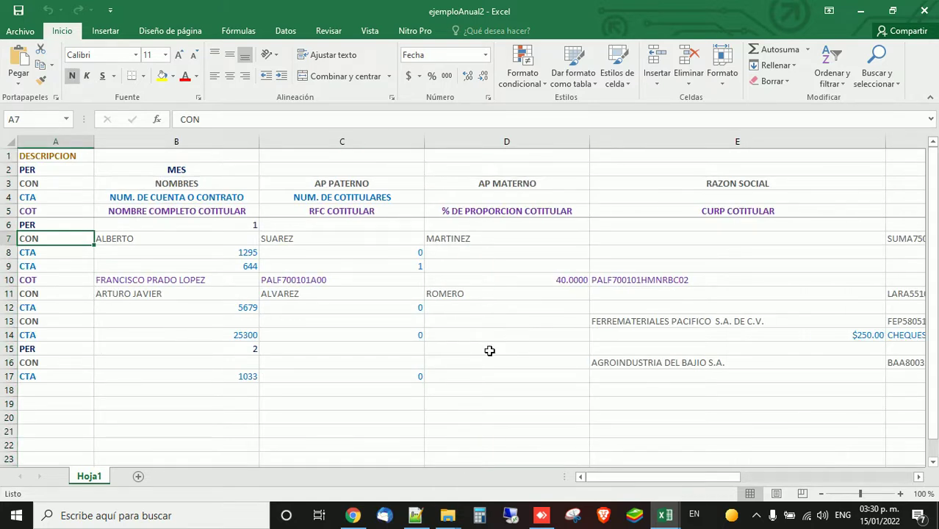
Step: Highlight the rows below the headers from row 6 through row 19, and reduce the selection to A6
{"action": "left_click", "coordinate": [7, 225]}
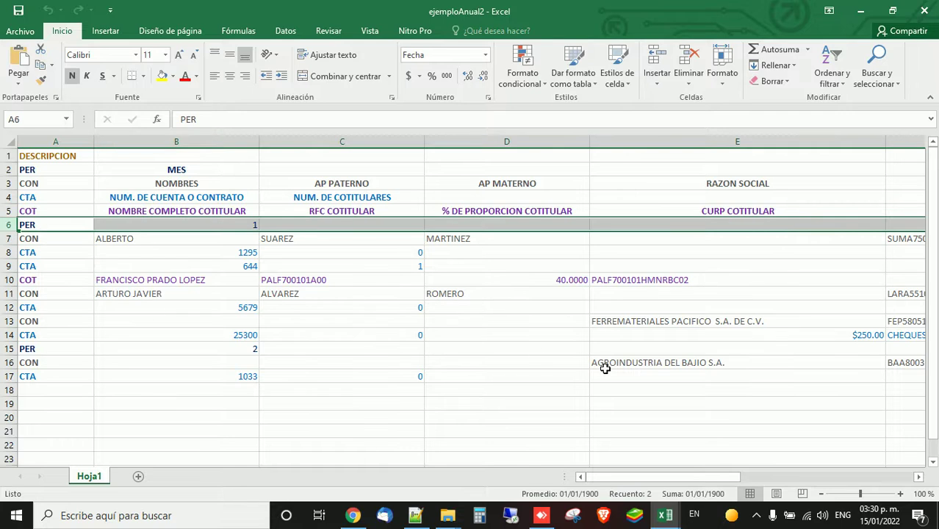
{"action": "key", "text": "shift+Down"}
{"action": "key", "text": "shift+Down"}
{"action": "key", "text": "shift+Down"}
{"action": "key", "text": "shift+Down"}
{"action": "key", "text": "shift+Down"}
{"action": "key", "text": "shift+Down"}
{"action": "key", "text": "shift+Down"}
{"action": "key", "text": "shift+Down"}
{"action": "key", "text": "shift+Down"}
{"action": "key", "text": "shift+Down"}
{"action": "key", "text": "shift+Down"}
{"action": "key", "text": "shift+Down"}
{"action": "key", "text": "shift+Down"}
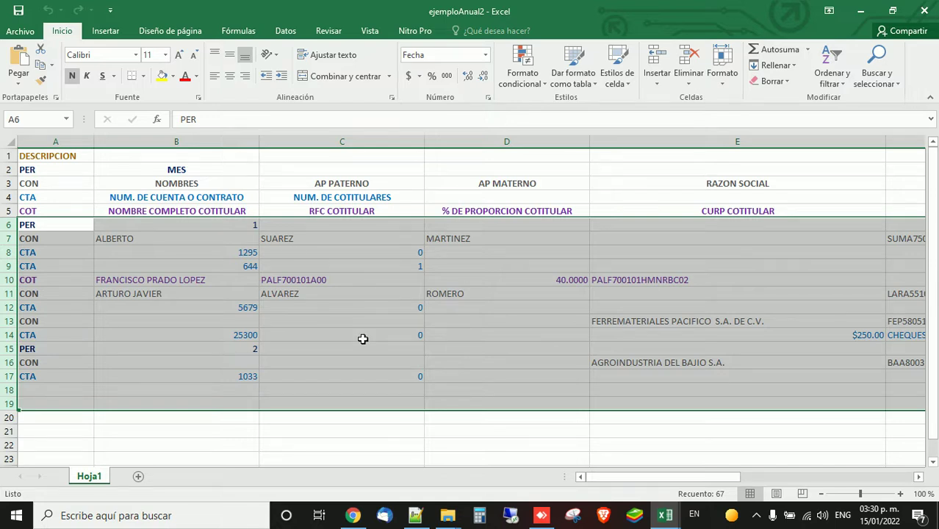
{"action": "key", "text": "shift+BackSpace"}
Step: Switch to the Notepad++ notes and highlight line 688 about optionally using formulas in the cells
{"action": "key", "text": "alt+Tab"}
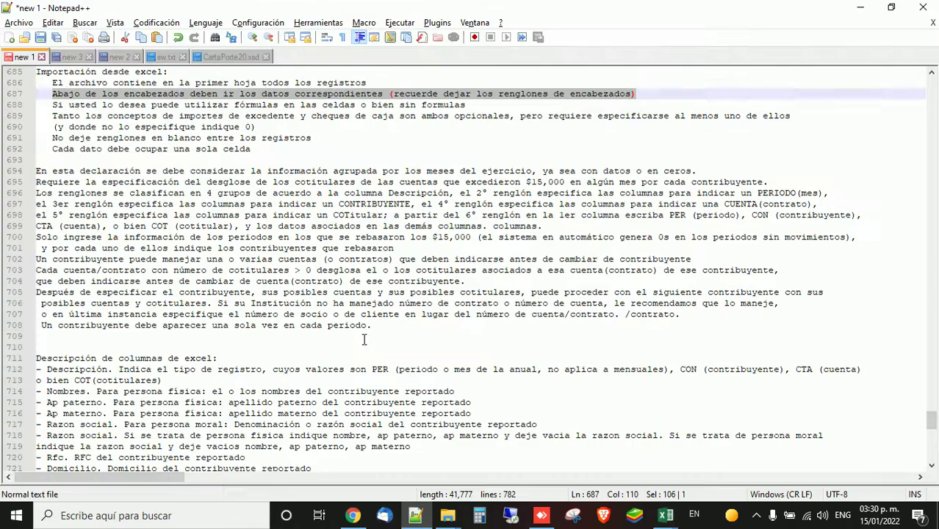
{"action": "key", "text": "Down"}
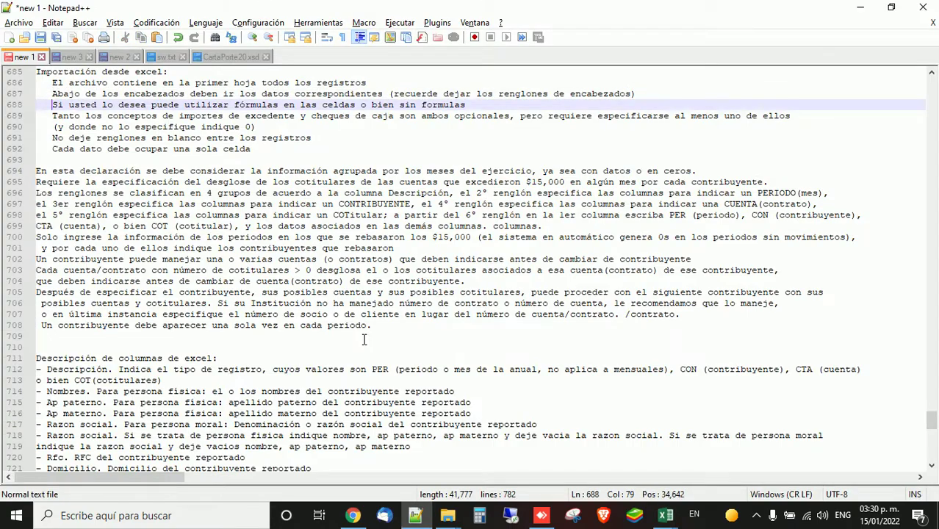
{"action": "key", "text": "shift+Home"}
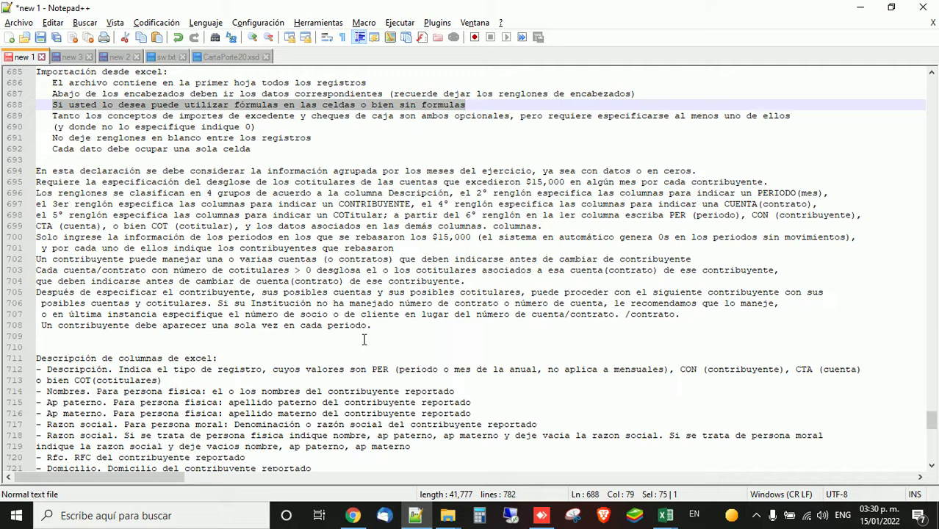
Step: Switch to ejemploAnual2 and examine the first contributor's MONTO EXCEDENTE and MONTO DEL CHEQUE CAJA amounts in row 7
{"action": "key", "text": "alt+Tab"}
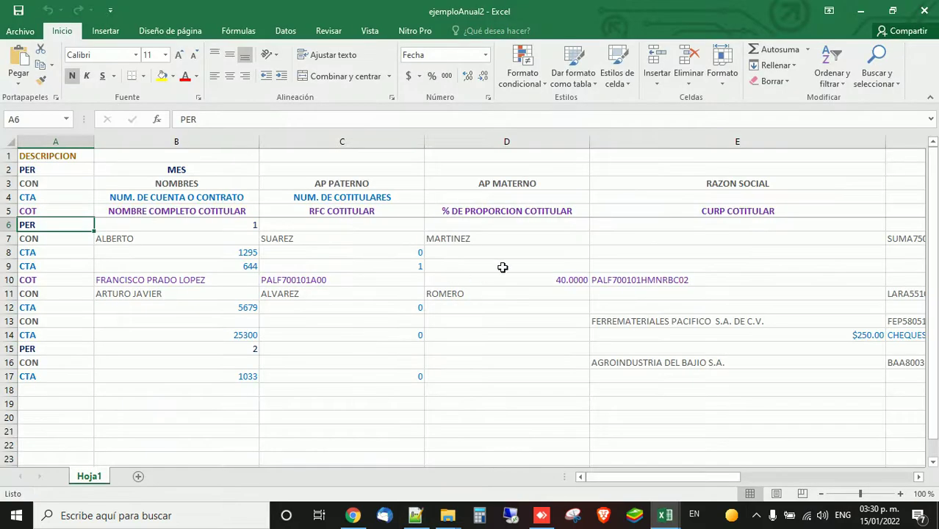
{"action": "left_click", "coordinate": [524, 281]}
{"action": "key", "text": "Right"}
{"action": "key", "text": "Right"}
{"action": "key", "text": "Right"}
{"action": "key", "text": "Right"}
{"action": "key", "text": "Right"}
{"action": "key", "text": "Right"}
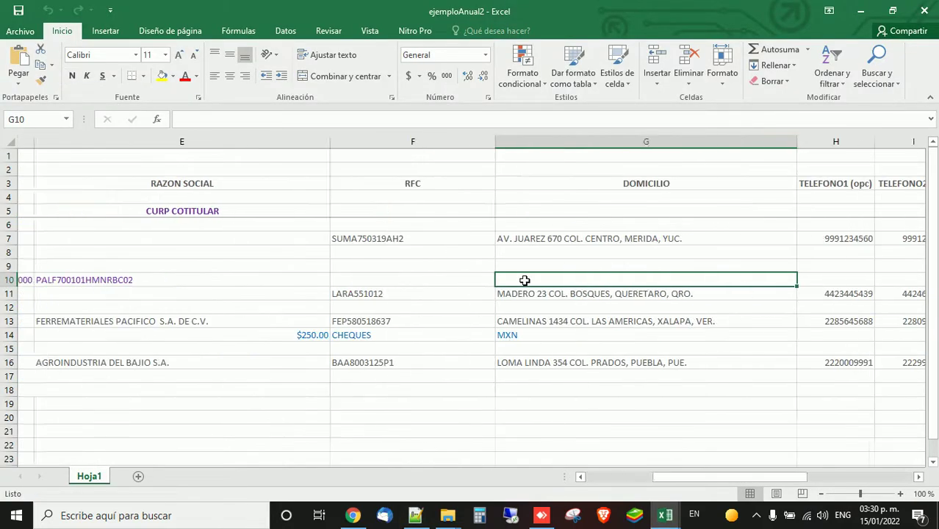
{"action": "key", "text": "Right"}
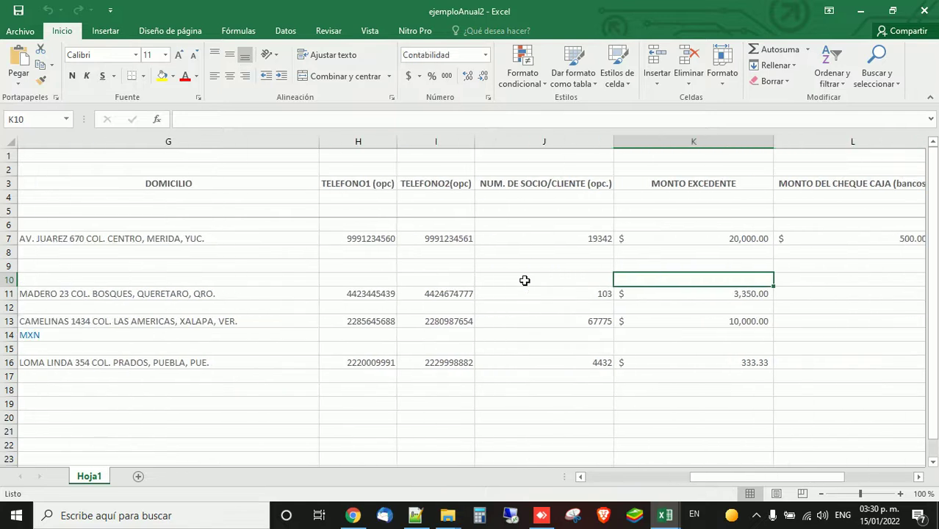
{"action": "key", "text": "Right"}
{"action": "key", "text": "Up"}
{"action": "key", "text": "Up"}
{"action": "key", "text": "Up"}
{"action": "key", "text": "Left"}
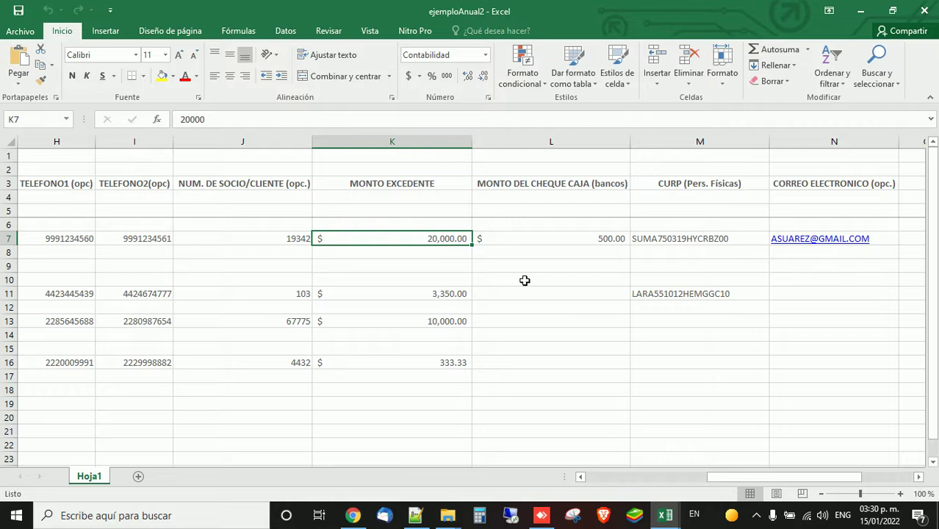
{"action": "key", "text": "Right"}
{"action": "key", "text": "Left"}
{"action": "key", "text": "Home"}
Step: Switch to the Notepad++ notes and highlight line 689 about requiring at least one of the excess and cashier's check amounts
{"action": "key", "text": "alt+Tab"}
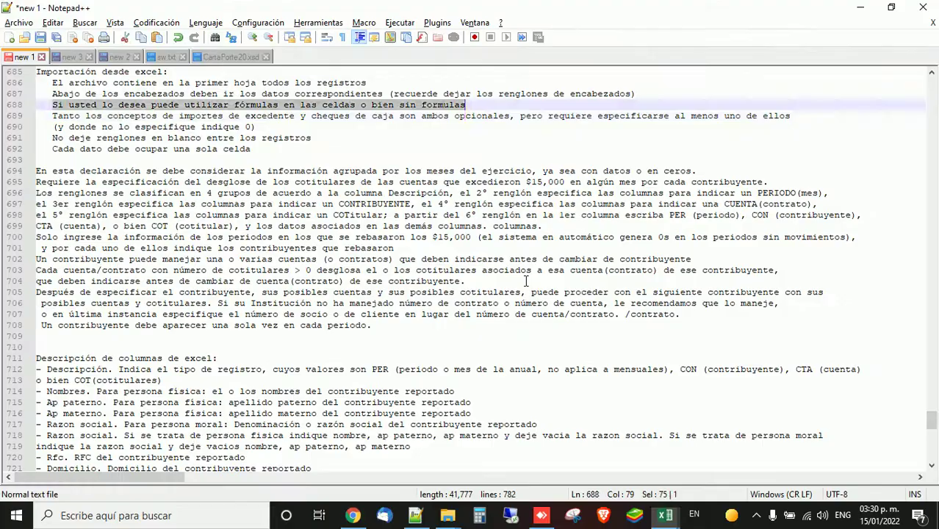
{"action": "key", "text": "Down"}
{"action": "key", "text": "shift+End"}
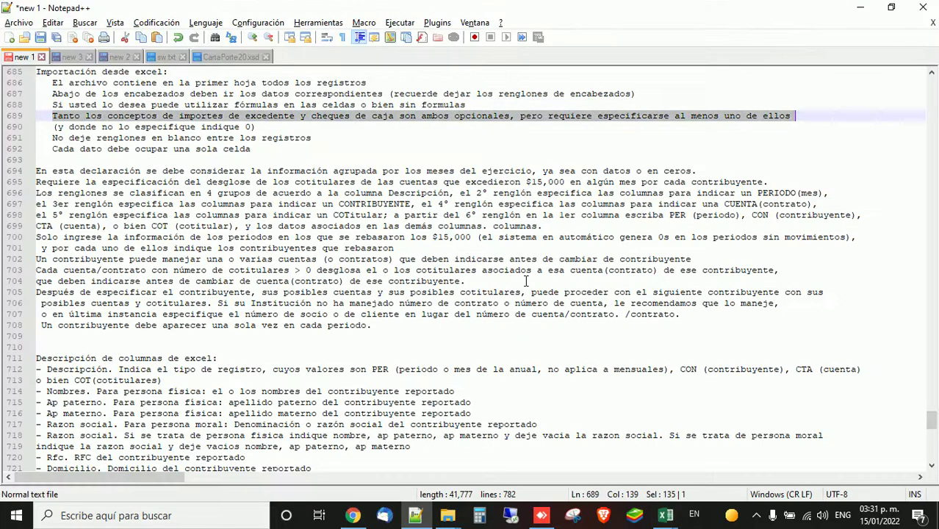
Step: Switch to ejemploAnual2, review row 7 across to the CORREO ELECTRONICO column, and return to the amount columns
{"action": "key", "text": "alt+Tab"}
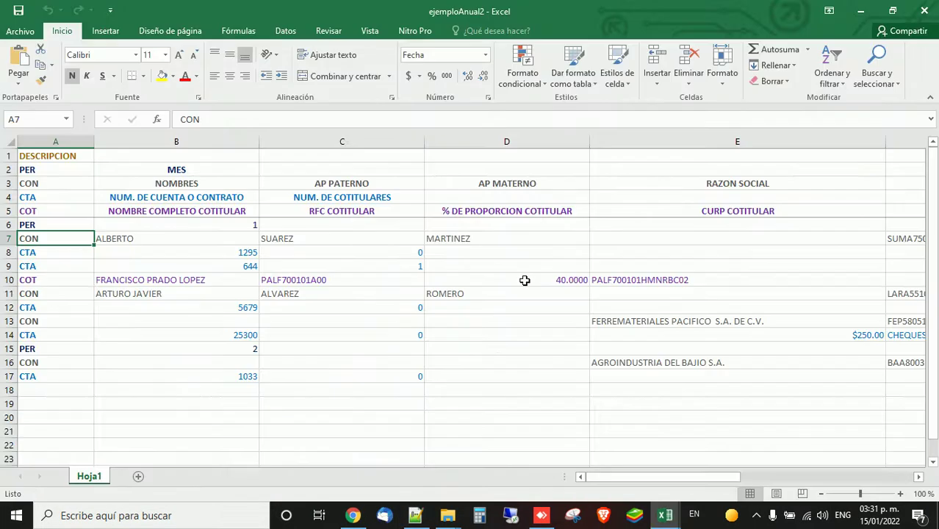
{"action": "key", "text": "Right"}
{"action": "key", "text": "Right"}
{"action": "key", "text": "Right"}
{"action": "key", "text": "Right"}
{"action": "key", "text": "Right"}
{"action": "key", "text": "Right"}
{"action": "key", "text": "Right"}
{"action": "key", "text": "Right"}
{"action": "key", "text": "Right"}
{"action": "key", "text": "Right"}
{"action": "key", "text": "Right"}
{"action": "key", "text": "Right"}
{"action": "key", "text": "Right"}
{"action": "key", "text": "Right"}
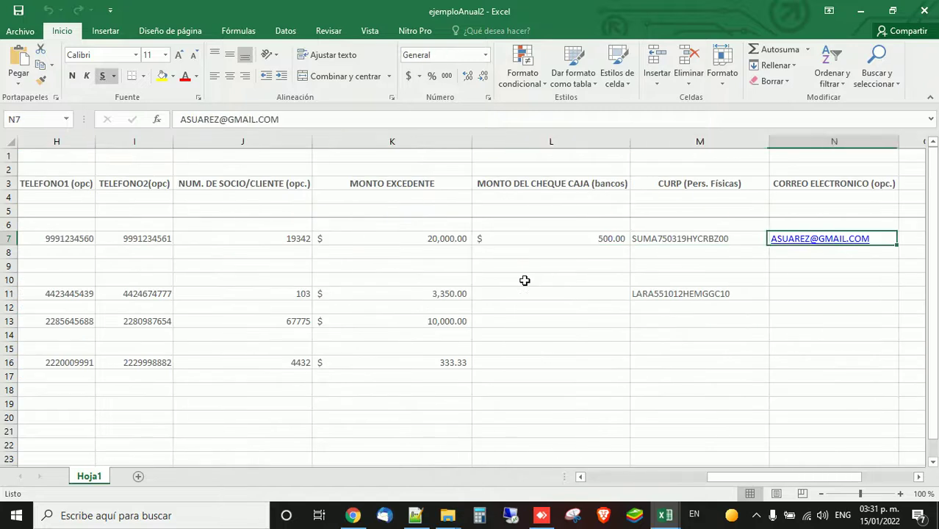
{"action": "key", "text": "Left"}
{"action": "key", "text": "Left"}
{"action": "key", "text": "Left"}
{"action": "key", "text": "Left"}
{"action": "key", "text": "Right"}
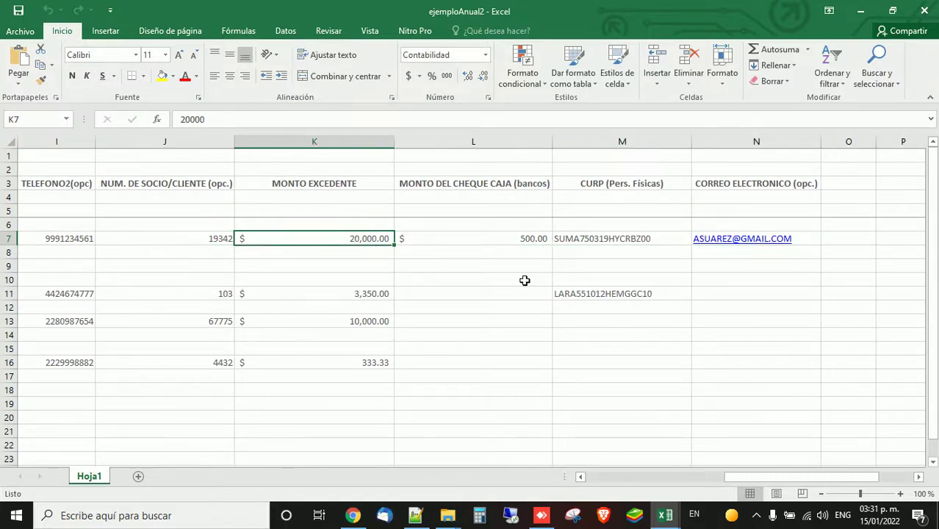
Step: Compare the MONTO EXCEDENTE header in K3 with the MONTO DEL CHEQUE CAJA header in L3
{"action": "left_click", "coordinate": [335, 180]}
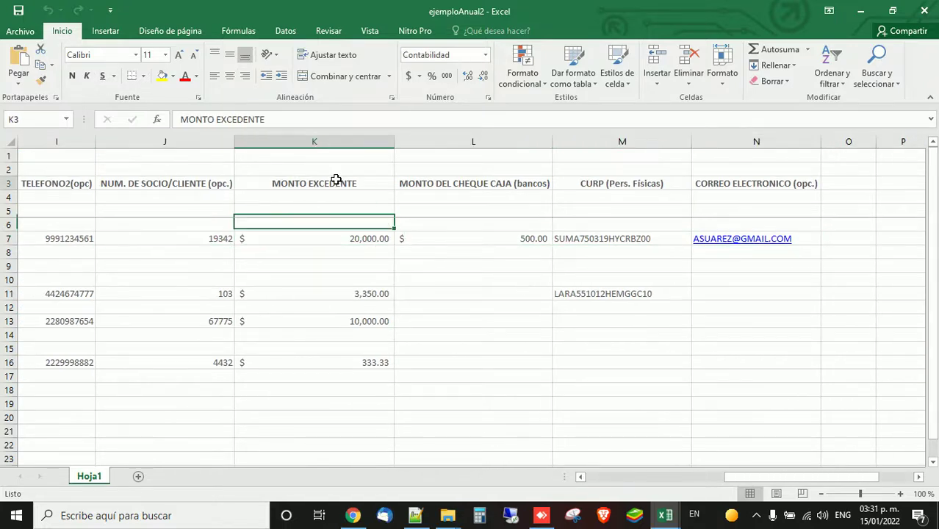
{"action": "left_click", "coordinate": [478, 184]}
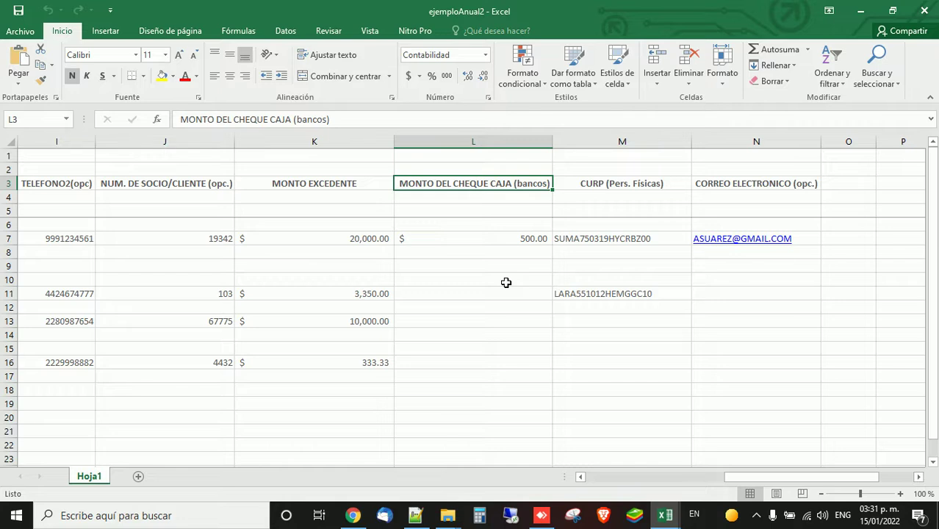
{"action": "left_click", "coordinate": [355, 182]}
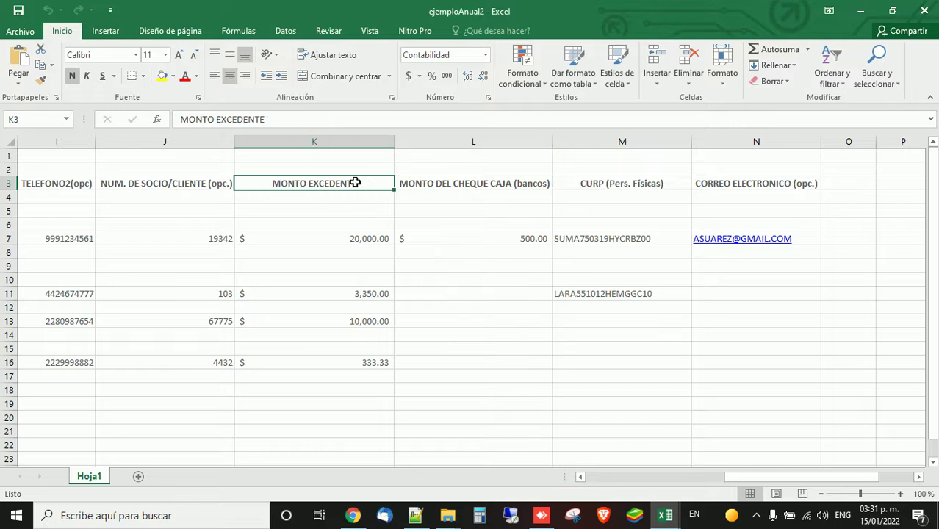
{"action": "left_click", "coordinate": [462, 185]}
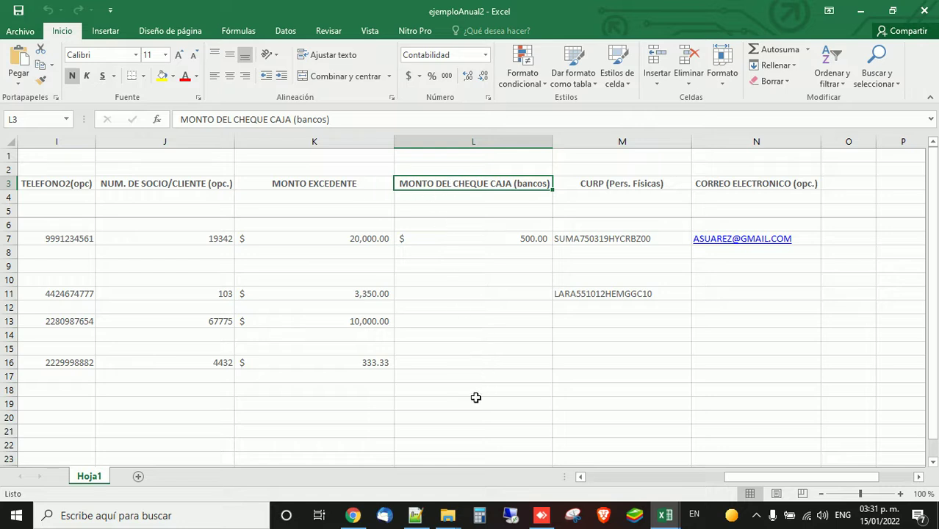
Step: Switch to the Notepad++ notes and read lines 690 and 691 about indicating 0 and leaving no blank rows
{"action": "key", "text": "alt+Tab"}
{"action": "key", "text": "Down"}
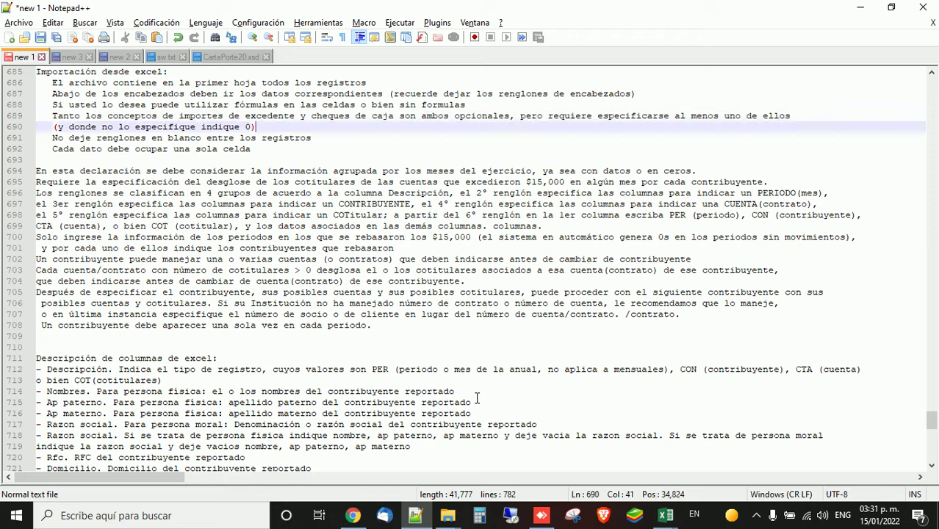
{"action": "key", "text": "Down"}
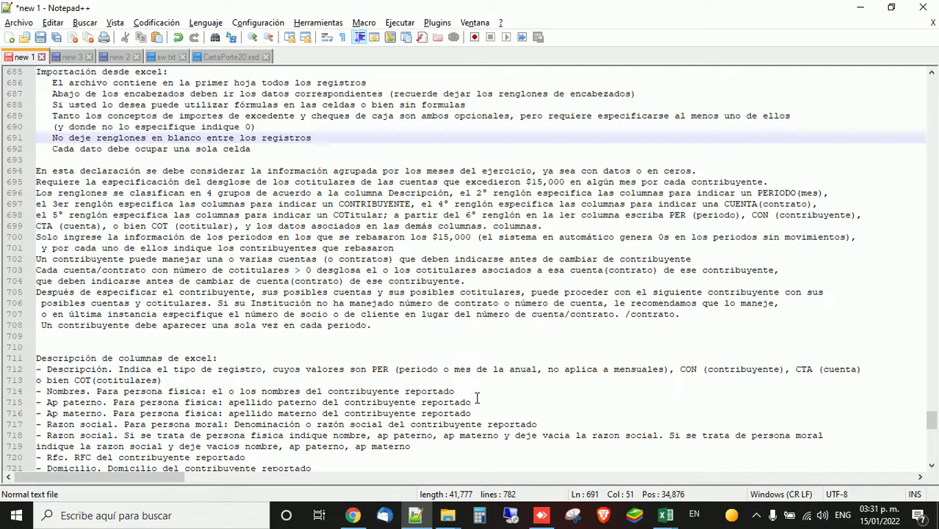
Step: Switch to ejemploAnual2 and enter 0 as the MONTO DEL CHEQUE CAJA in cells L11, L13 and L16
{"action": "key", "text": "alt+Tab"}
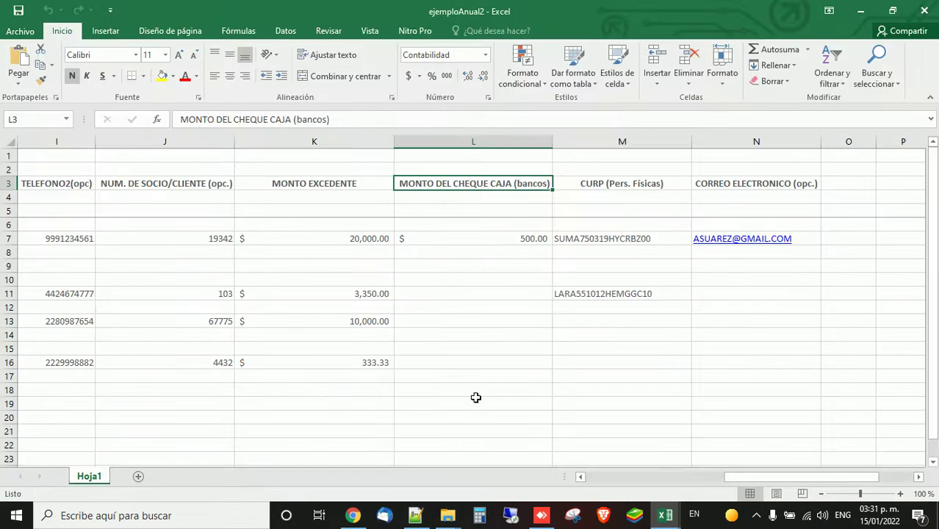
{"action": "left_click", "coordinate": [516, 295]}
{"action": "type", "text": "0"}
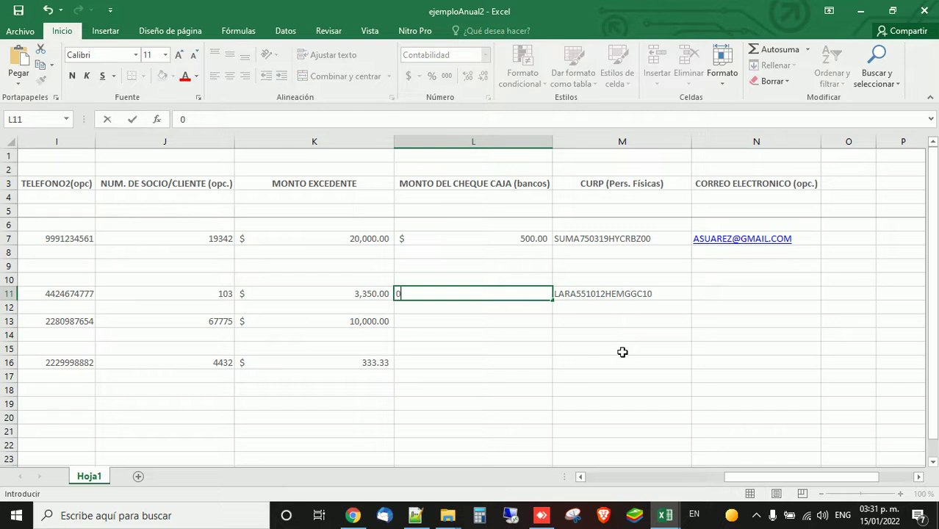
{"action": "left_click", "coordinate": [529, 321]}
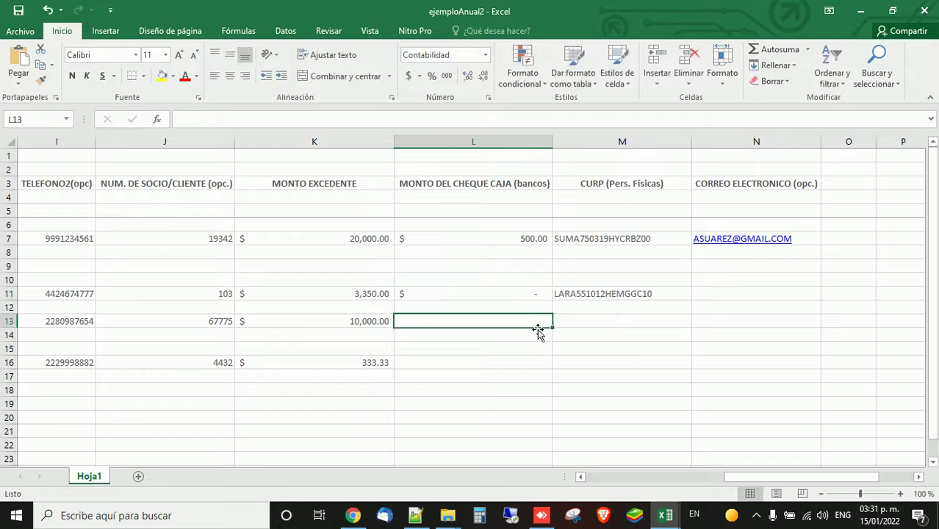
{"action": "type", "text": "0"}
{"action": "left_click", "coordinate": [520, 368]}
{"action": "type", "text": "0"}
{"action": "key", "text": "Return"}
{"action": "key", "text": "Up"}
Step: Switch to the Notepad++ notes and highlight line 691 about leaving no blank rows between records
{"action": "key", "text": "alt+Tab"}
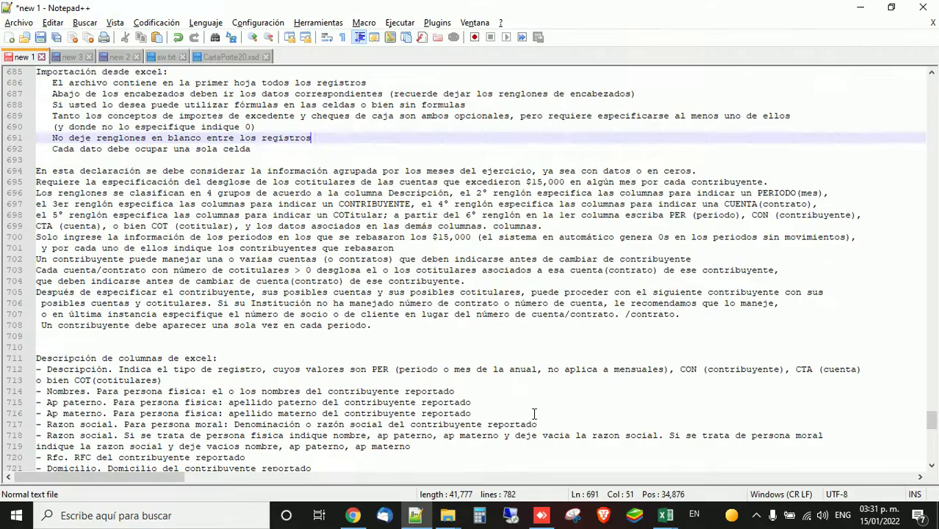
{"action": "key", "text": "Down"}
{"action": "key", "text": "Home"}
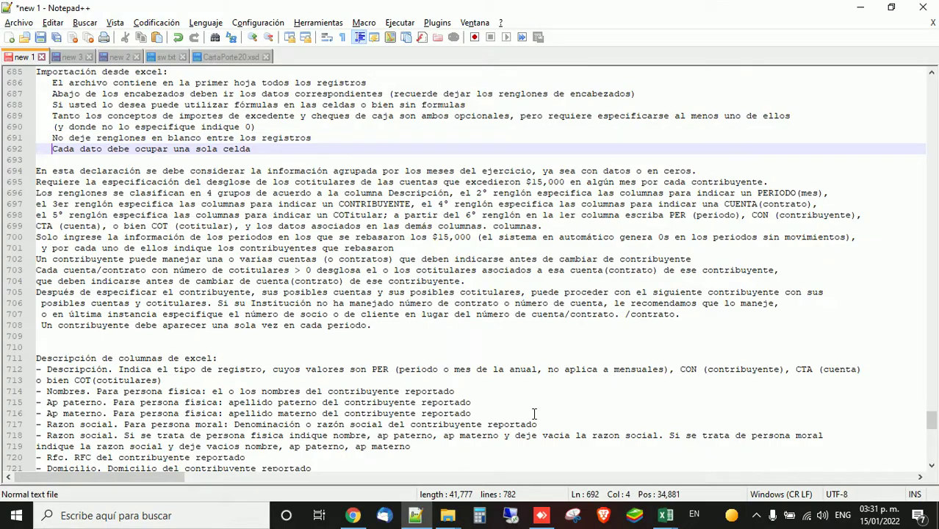
{"action": "key", "text": "Up"}
{"action": "key", "text": "shift+End"}
Step: Switch to ejemploAnual2 and try inserting blank rows between the records, at row 8 and at row 13
{"action": "key", "text": "alt+Tab"}
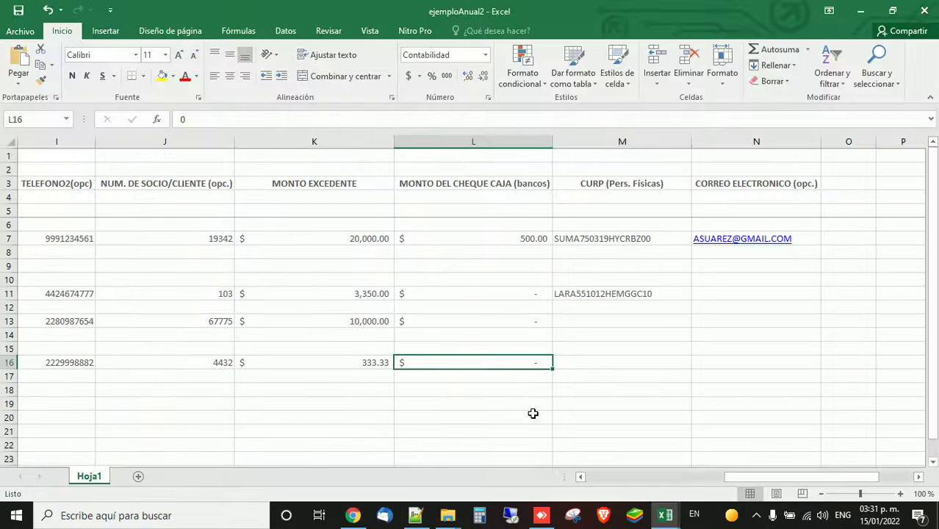
{"action": "key", "text": "Home"}
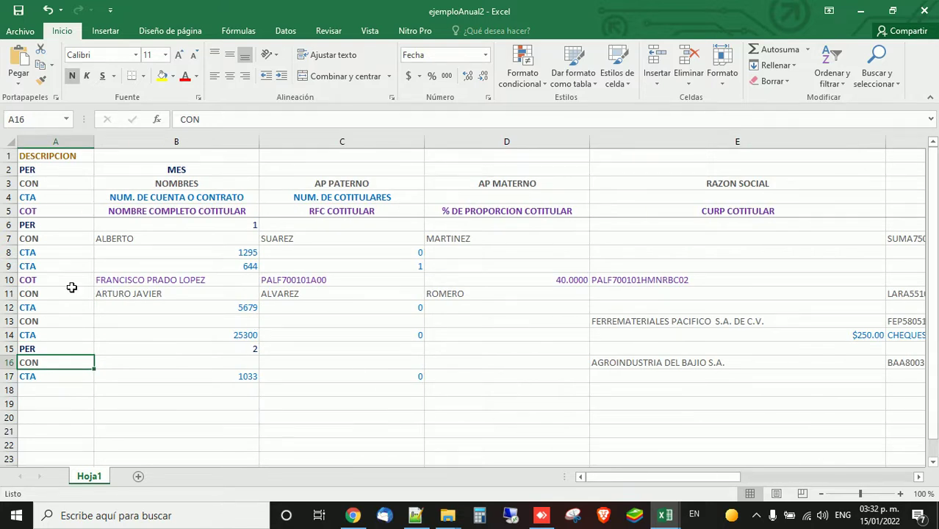
{"action": "left_click", "coordinate": [10, 252]}
{"action": "right_click", "coordinate": [14, 253]}
{"action": "left_click", "coordinate": [52, 349]}
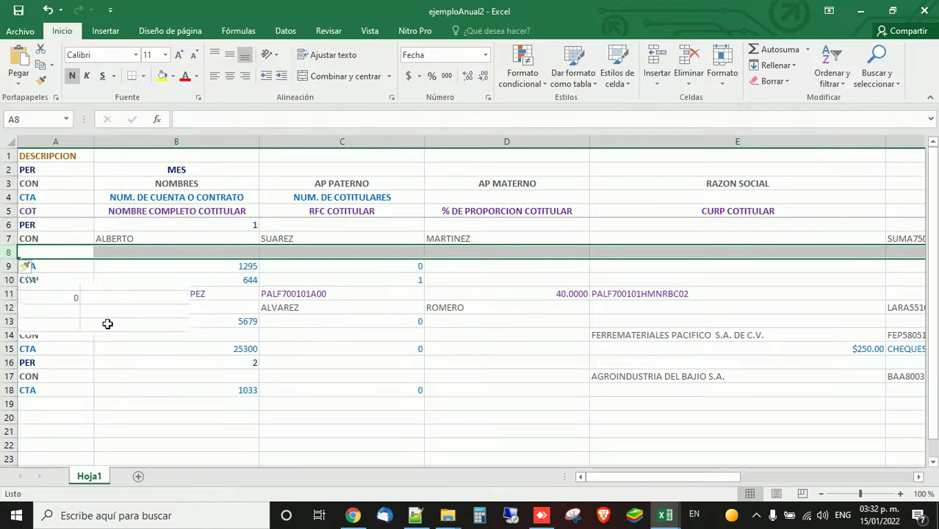
{"action": "left_click", "coordinate": [136, 269]}
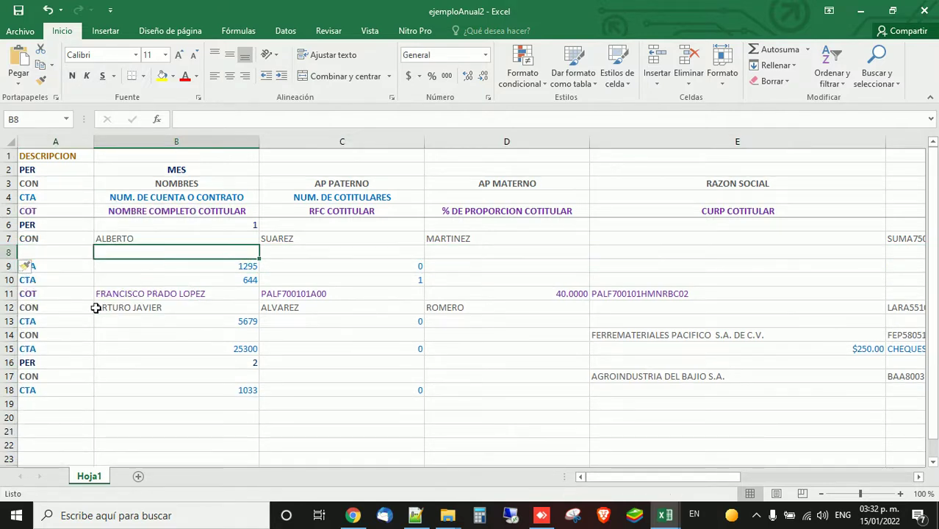
{"action": "left_click", "coordinate": [10, 323]}
{"action": "right_click", "coordinate": [11, 323]}
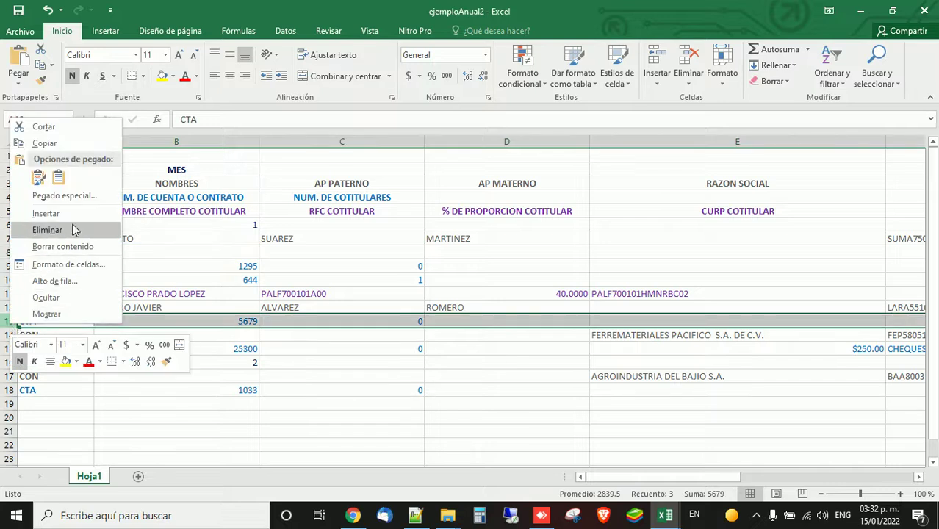
{"action": "left_click", "coordinate": [45, 213]}
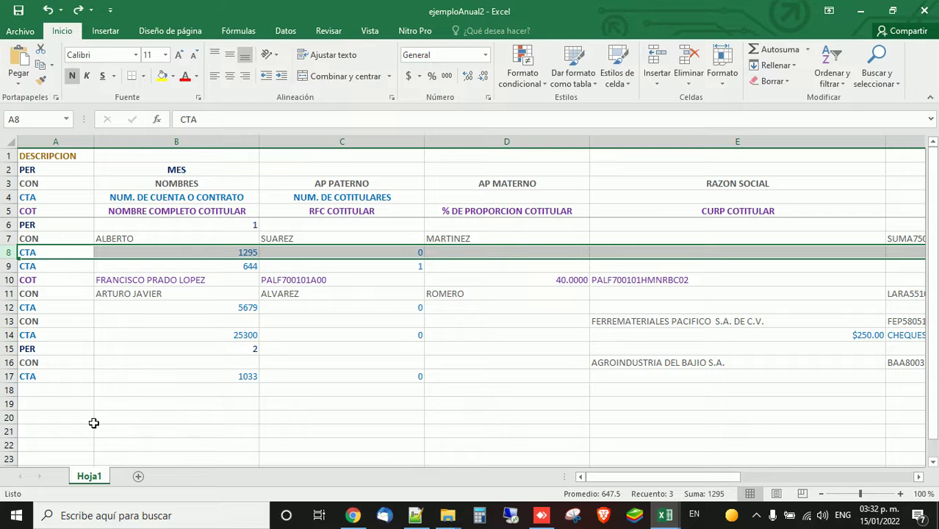
Step: Switch to the Notepad++ notes and highlight line 692 about each piece of data occupying a single cell
{"action": "key", "text": "alt+Tab"}
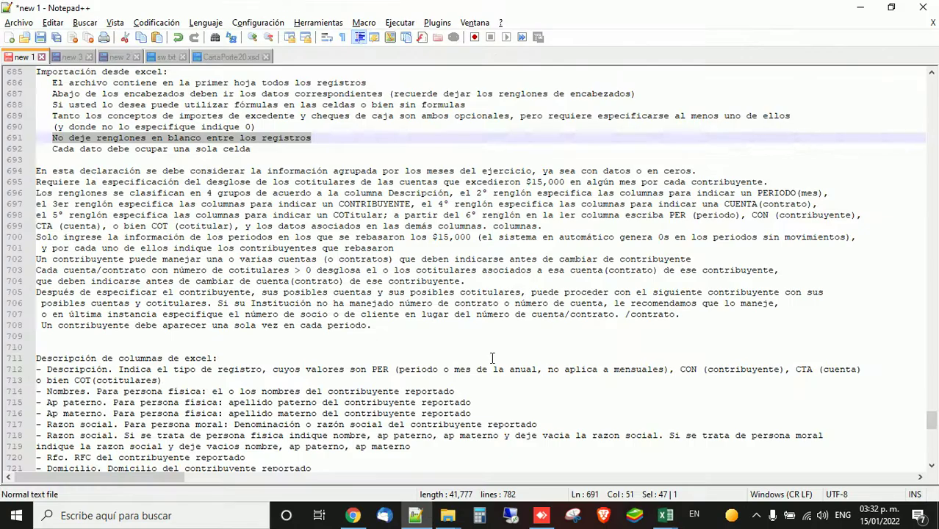
{"action": "key", "text": "Down"}
{"action": "key", "text": "Home"}
{"action": "key", "text": "shift+End"}
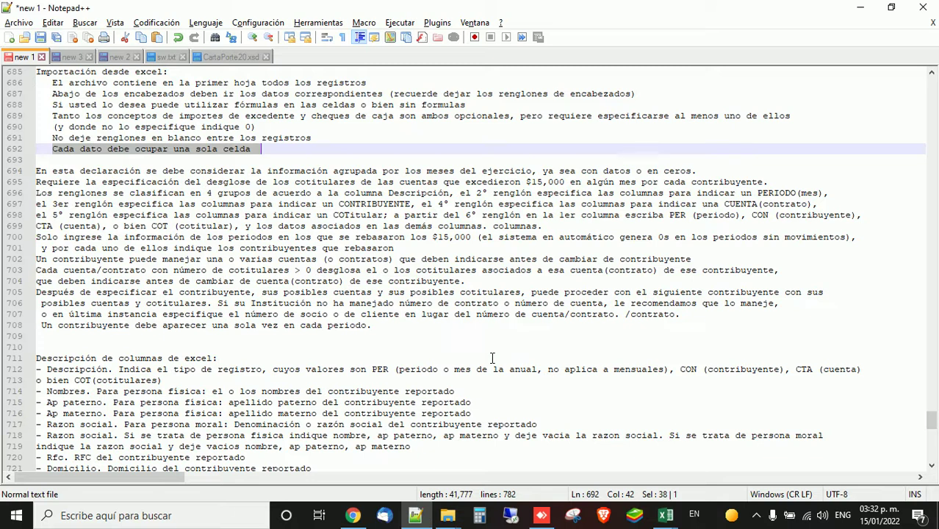
Step: Switch to ejemploAnual2 and go from the CURP COTITULAR cell in row 10 to the DOMICILIO cell in row 11
{"action": "key", "text": "alt+Tab"}
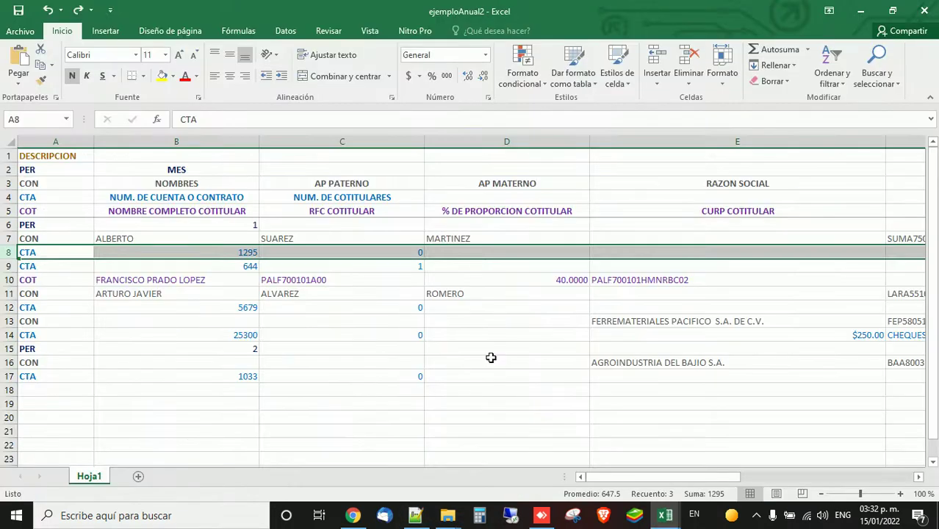
{"action": "left_click", "coordinate": [644, 281]}
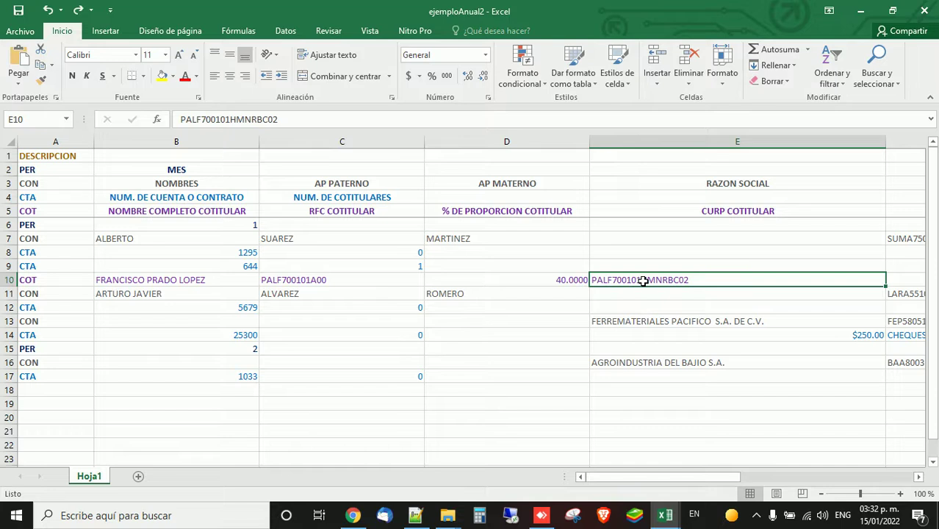
{"action": "key", "text": "Right"}
{"action": "key", "text": "Right"}
{"action": "key", "text": "Right"}
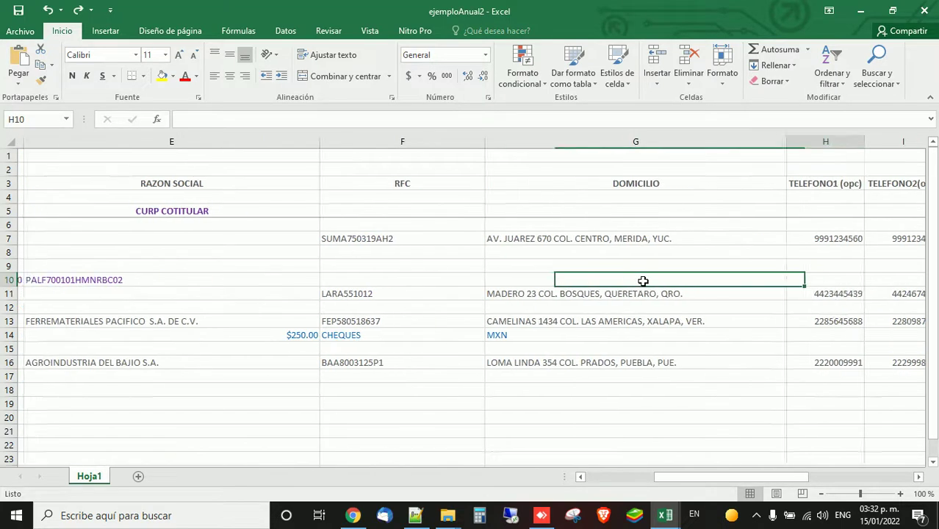
{"action": "key", "text": "Left"}
{"action": "key", "text": "Down"}
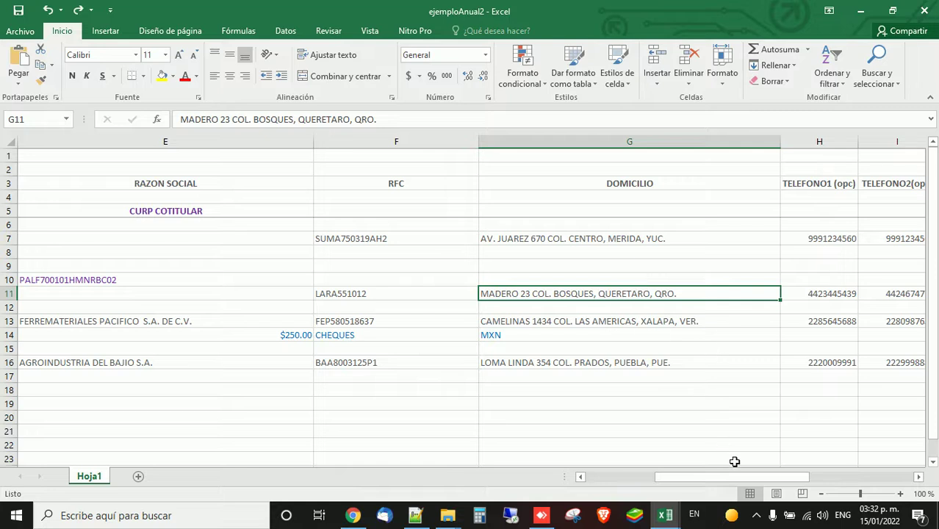
Step: Examine the TELEFONO1, TELEFONO2 and NUM. DE SOCIO/CLIENTE cells in row 11, then return to its DOMICILIO cell
{"action": "left_click_drag", "start_coordinate": [752, 478], "coordinate": [769, 477]}
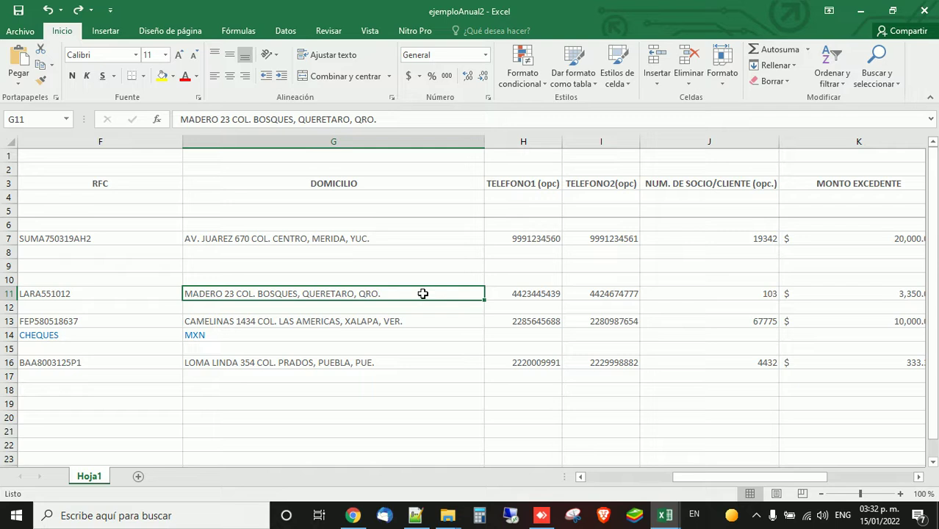
{"action": "left_click", "coordinate": [514, 297]}
{"action": "left_click", "coordinate": [600, 297]}
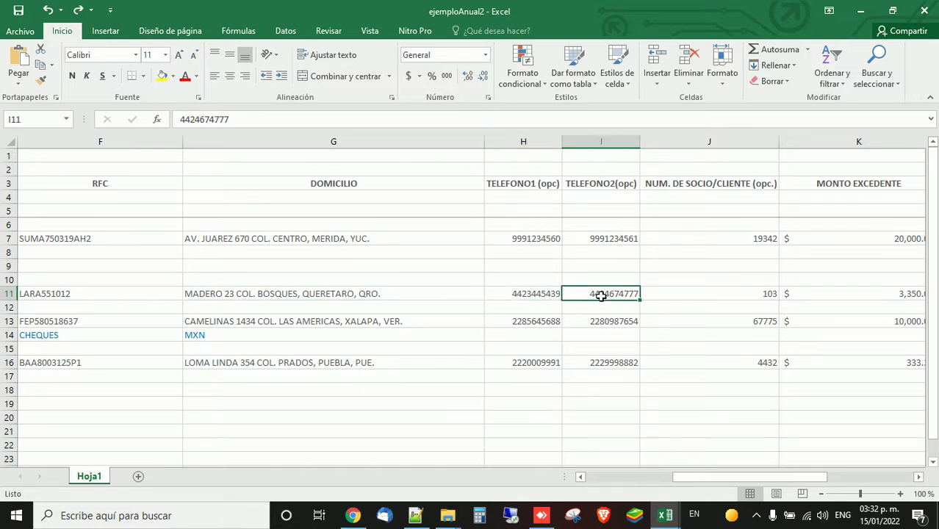
{"action": "left_click", "coordinate": [675, 296]}
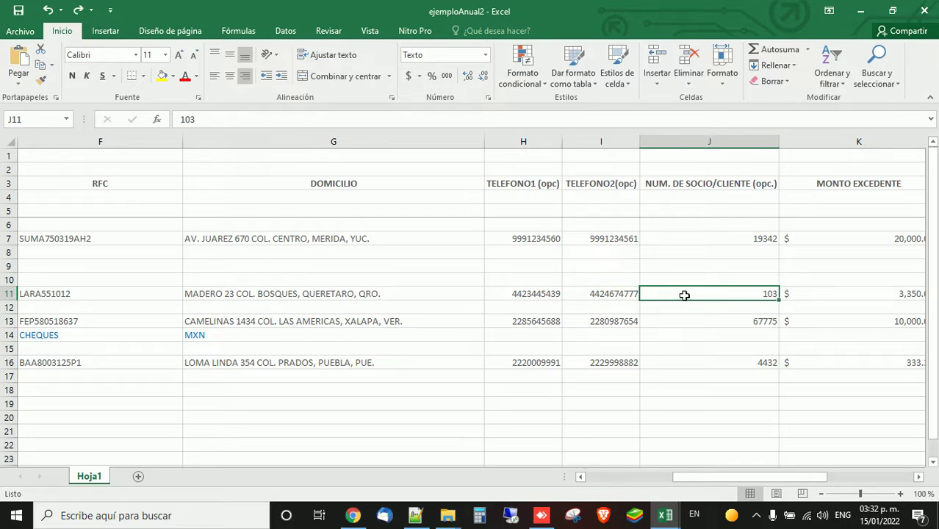
{"action": "key", "text": "Left"}
{"action": "key", "text": "Left"}
{"action": "key", "text": "Left"}
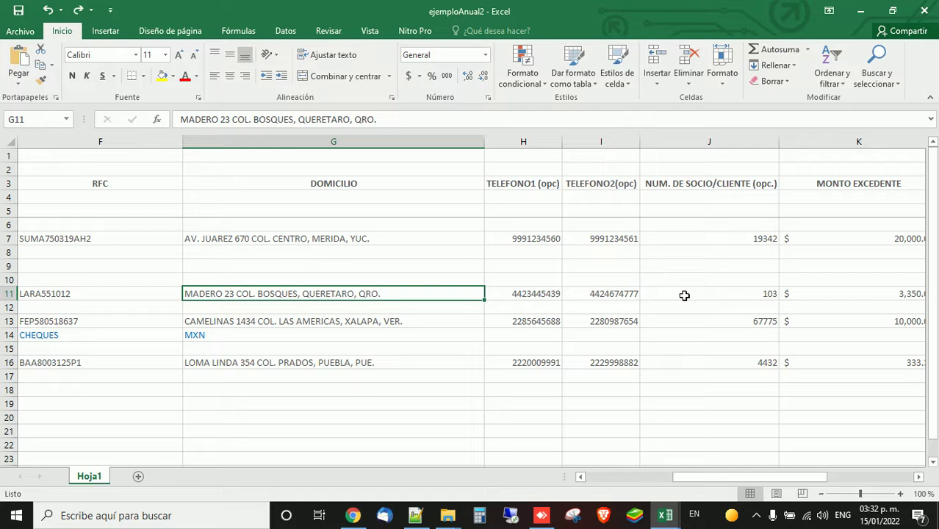
Step: Switch to the Notepad++ notes and highlight line 694 about grouping the information by the months of the fiscal year
{"action": "key", "text": "alt+Tab"}
{"action": "key", "text": "Down"}
{"action": "key", "text": "Down"}
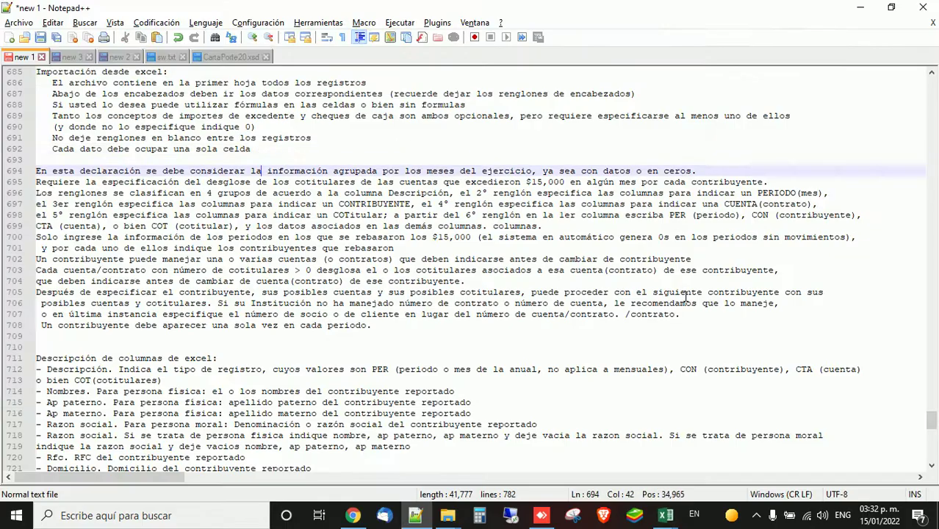
{"action": "scroll", "coordinate": [602, 309], "scroll_direction": "down", "scroll_amount": 3}
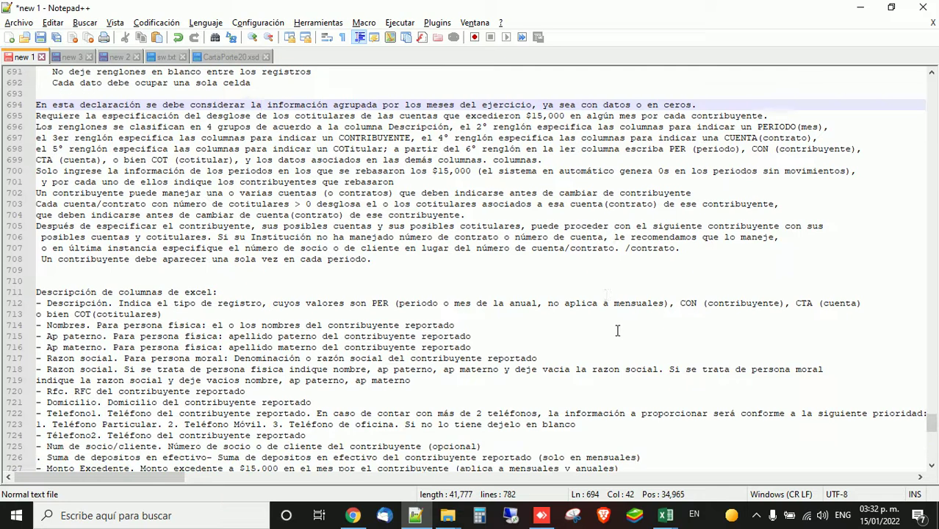
{"action": "scroll", "coordinate": [617, 331], "scroll_direction": "up", "scroll_amount": 1}
{"action": "key", "text": "Home"}
{"action": "key", "text": "shift+End"}
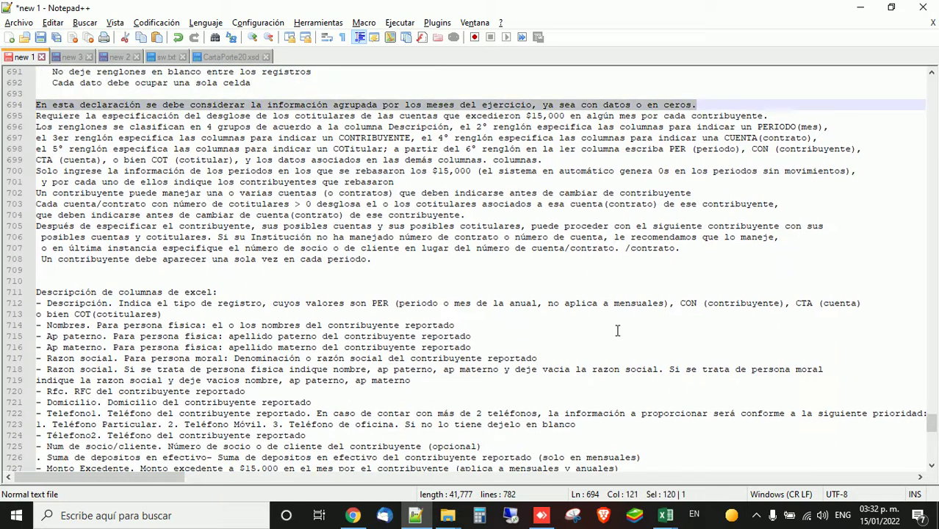
Step: Switch to ejemploAnual2 and select the PER record in row 6, followed by the PER record in row 15
{"action": "key", "text": "alt+Tab"}
{"action": "key", "text": "Home"}
{"action": "key", "text": "Up"}
{"action": "key", "text": "Up"}
{"action": "key", "text": "Up"}
{"action": "key", "text": "Up"}
{"action": "key", "text": "Up"}
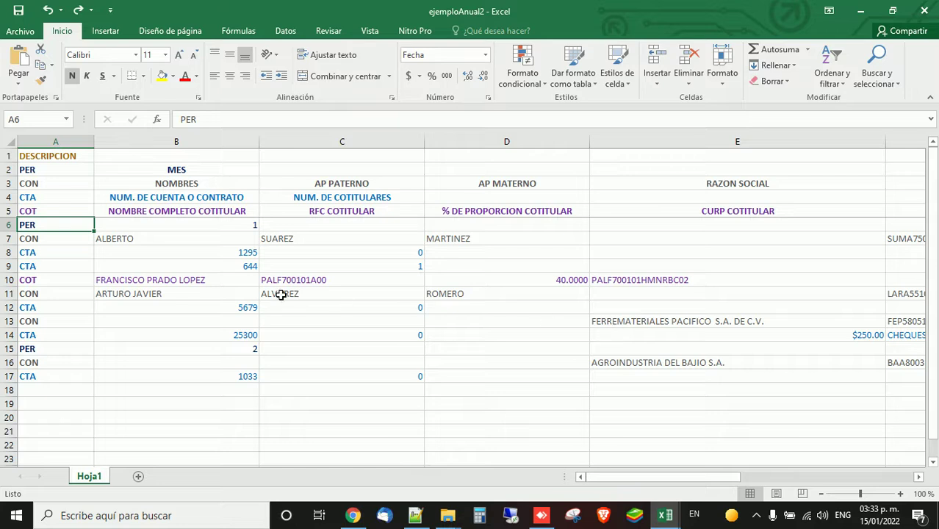
{"action": "left_click", "coordinate": [7, 225]}
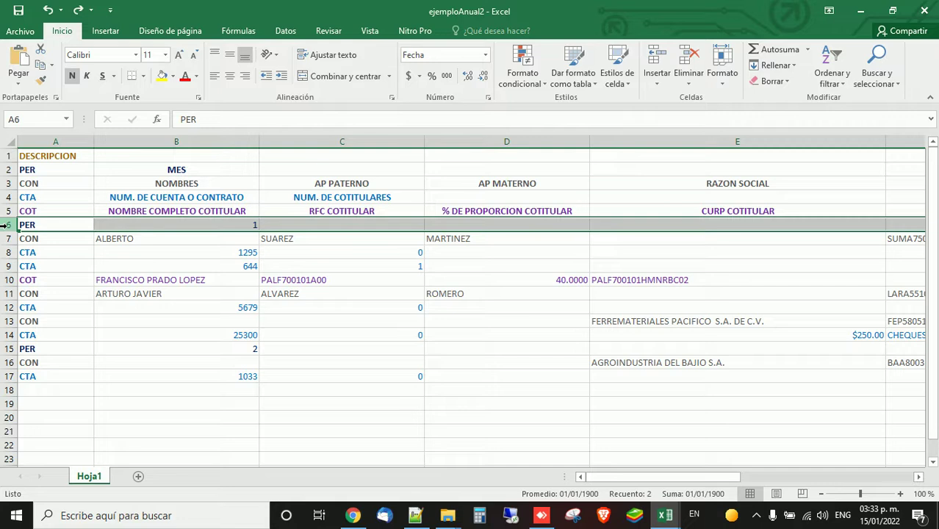
{"action": "left_click", "coordinate": [8, 348]}
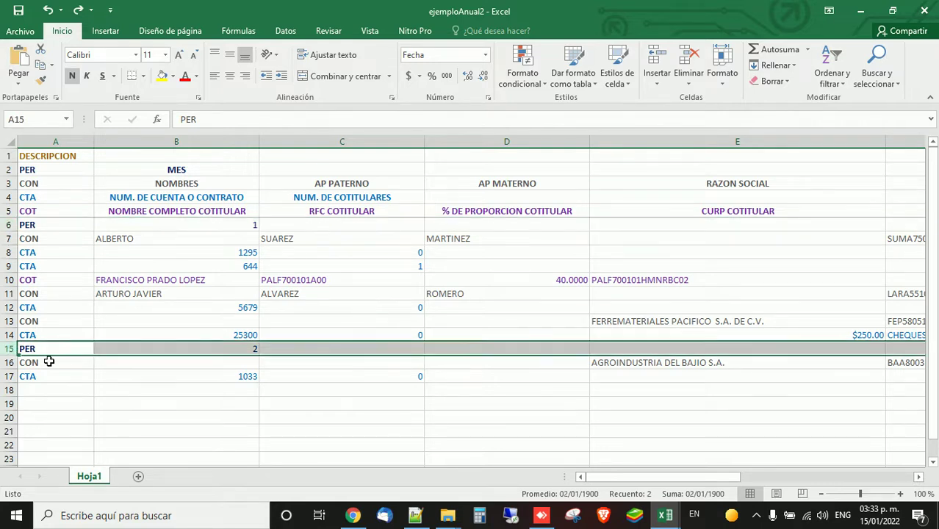
Step: Examine the DESCRIPCION cells A16 to A21 below the second period and the empty cells A22 and B22
{"action": "scroll", "coordinate": [46, 361], "scroll_direction": "down", "scroll_amount": 1}
{"action": "left_click_drag", "start_coordinate": [46, 321], "coordinate": [51, 385]}
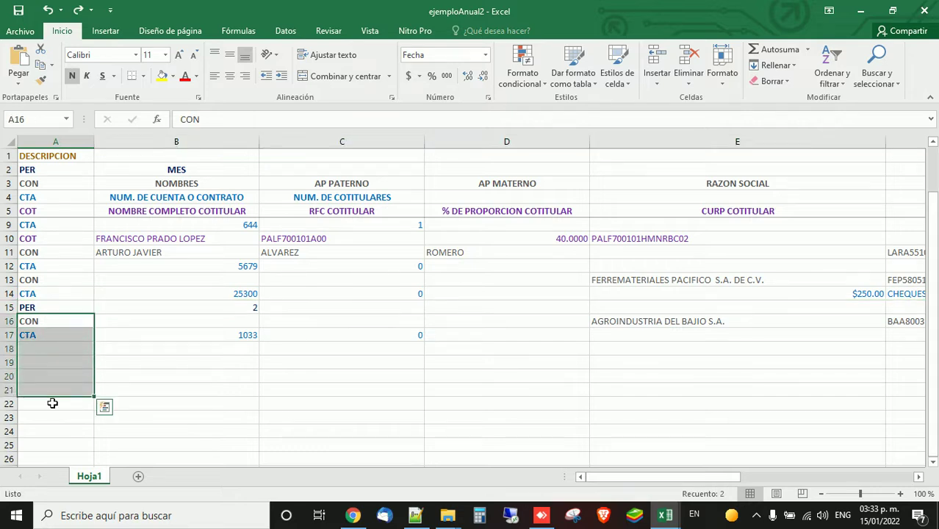
{"action": "left_click", "coordinate": [52, 403]}
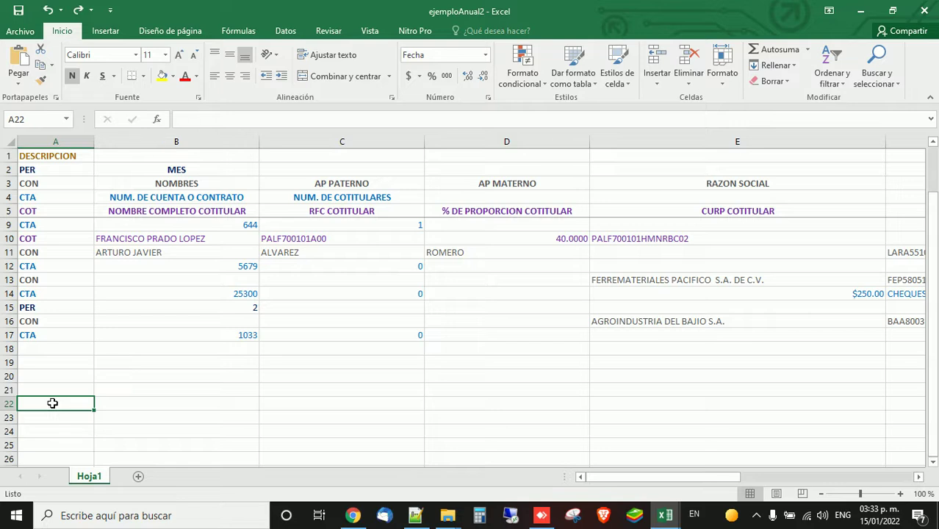
{"action": "left_click", "coordinate": [122, 402]}
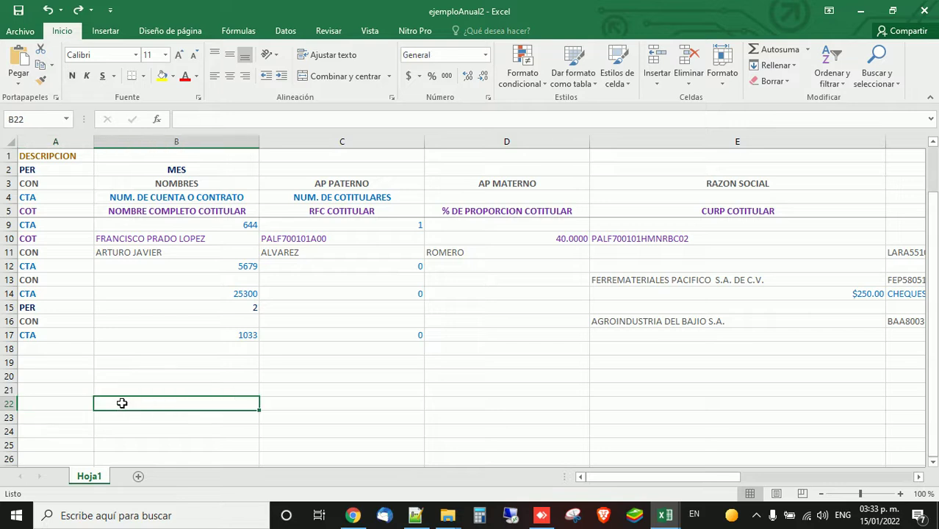
{"action": "left_click", "coordinate": [65, 402]}
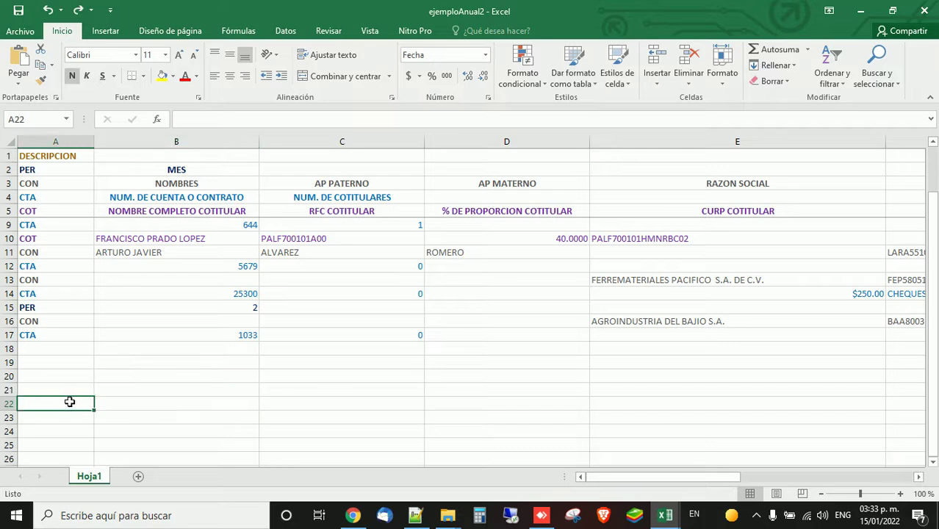
{"action": "left_click", "coordinate": [122, 404]}
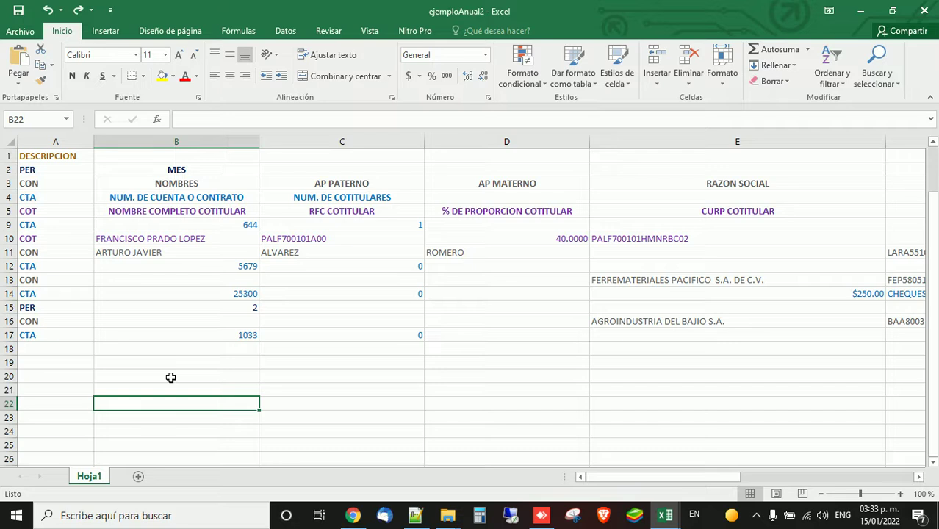
Step: Return to the first PER record in A6 and select the CON record in row 7
{"action": "scroll", "coordinate": [171, 378], "scroll_direction": "up", "scroll_amount": 1}
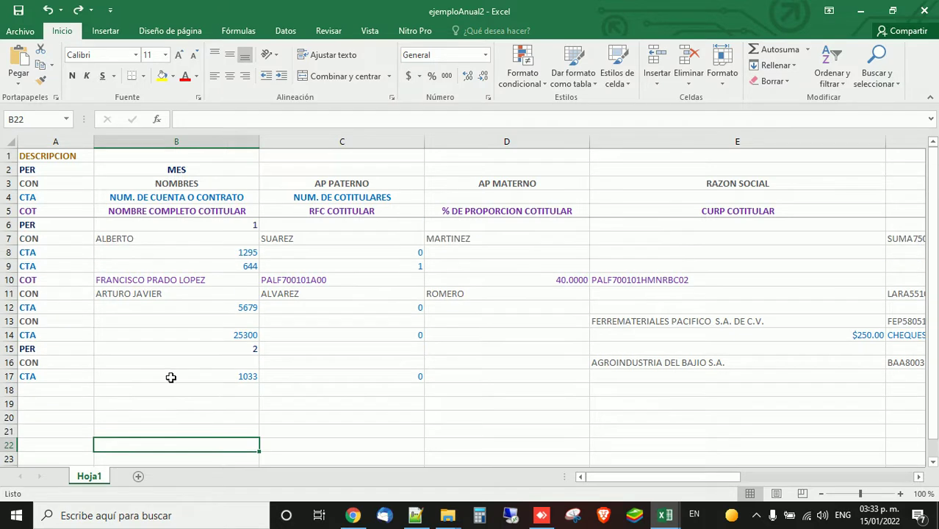
{"action": "left_click", "coordinate": [57, 227]}
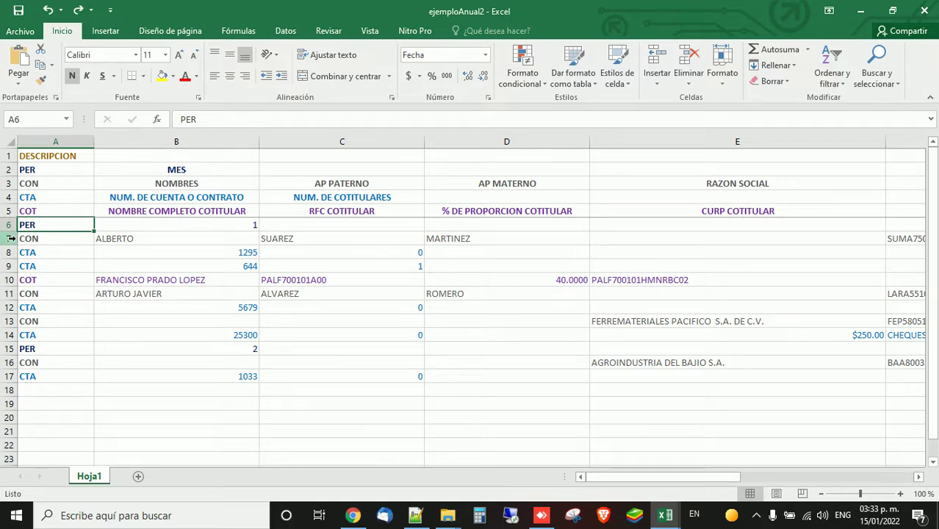
{"action": "left_click", "coordinate": [10, 238]}
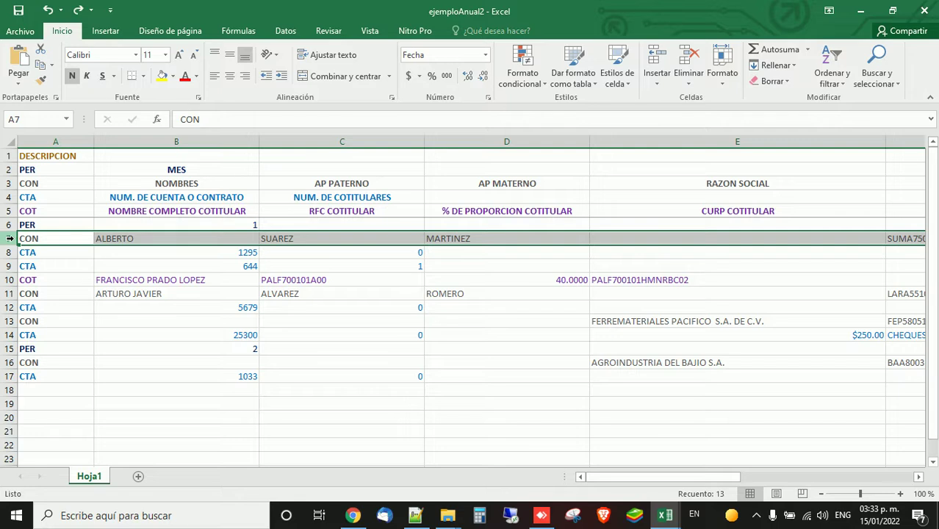
Step: Select the CON records in rows 11 and 13, followed by the company name in E13
{"action": "left_click", "coordinate": [9, 293]}
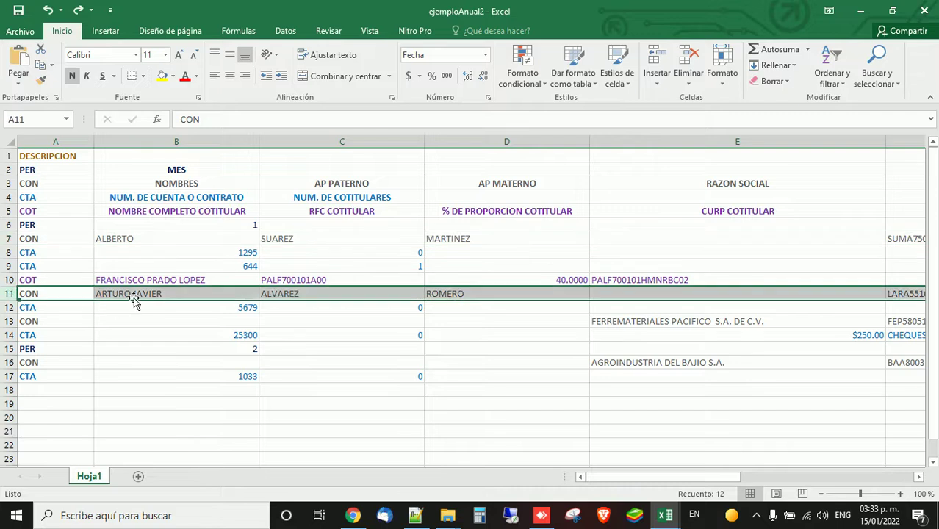
{"action": "left_click", "coordinate": [9, 321]}
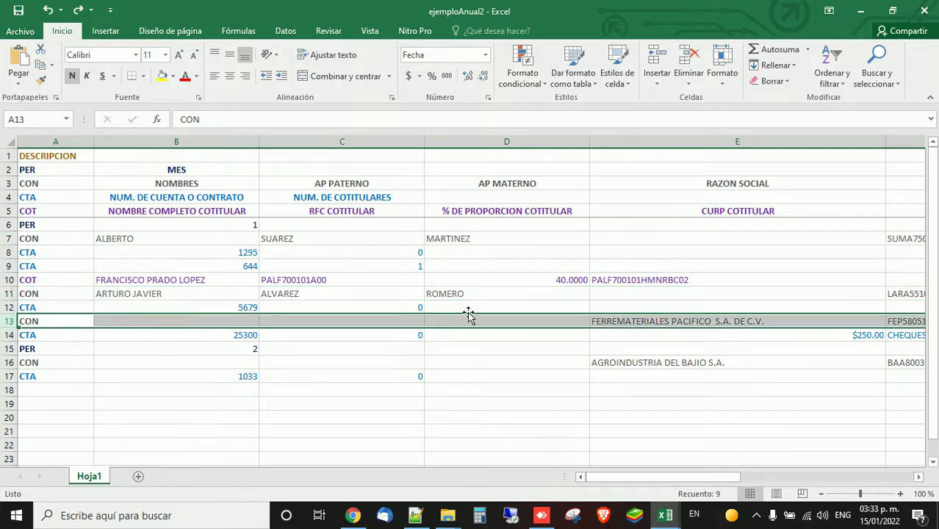
{"action": "left_click", "coordinate": [642, 321]}
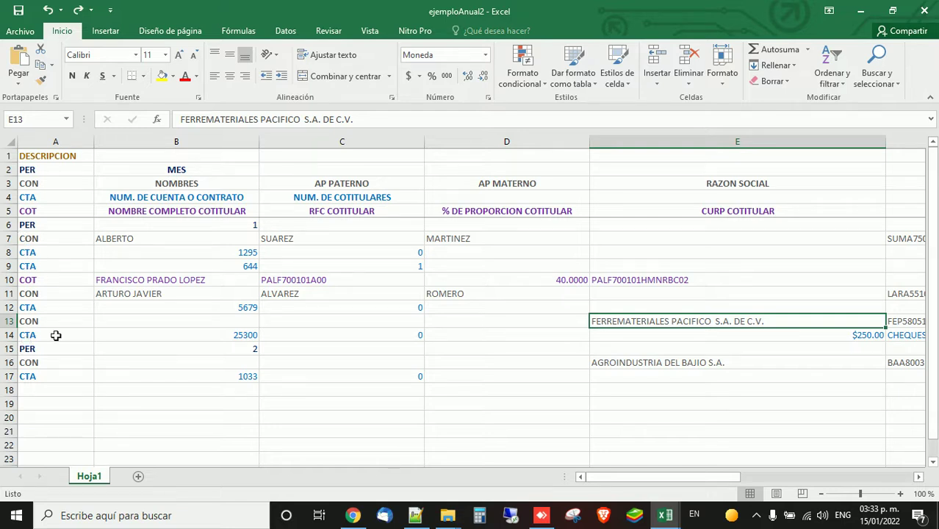
{"action": "left_click_drag", "start_coordinate": [9, 335], "coordinate": [11, 418]}
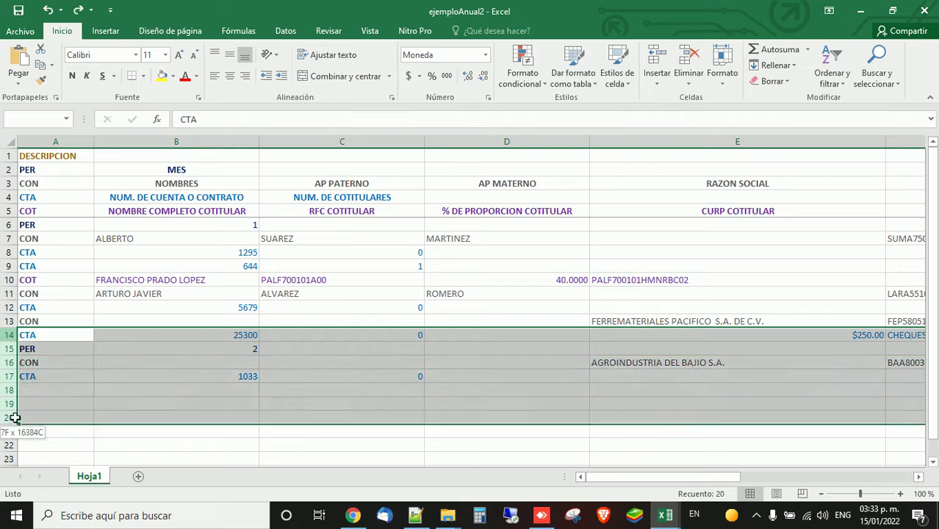
{"action": "right_click", "coordinate": [62, 386]}
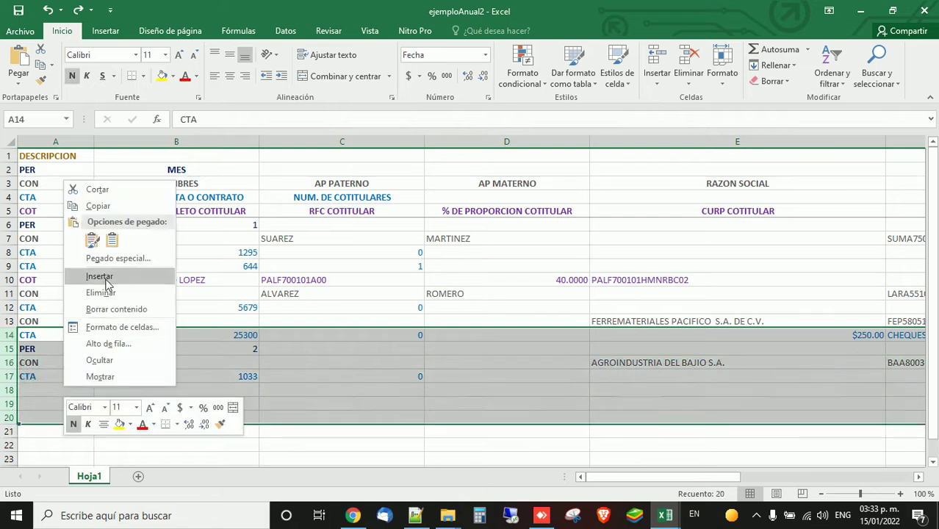
{"action": "left_click", "coordinate": [227, 323]}
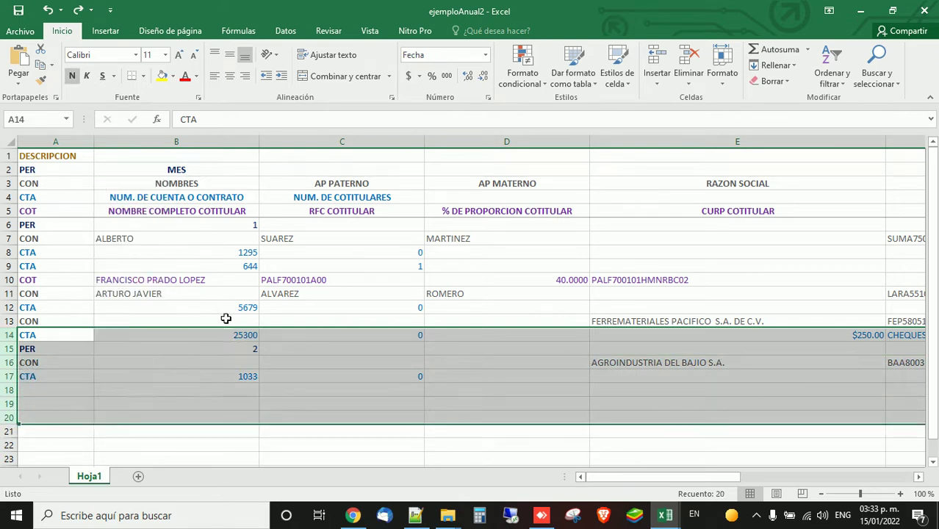
{"action": "left_click", "coordinate": [225, 317]}
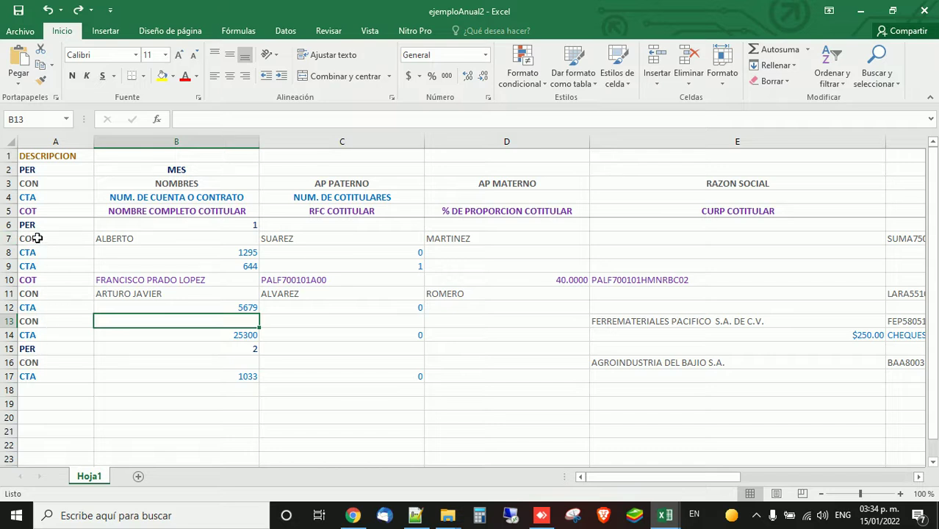
Step: Select the CTA records in rows 8 and 9 that belong to the contributor in row 7
{"action": "left_click_drag", "start_coordinate": [6, 252], "coordinate": [6, 266]}
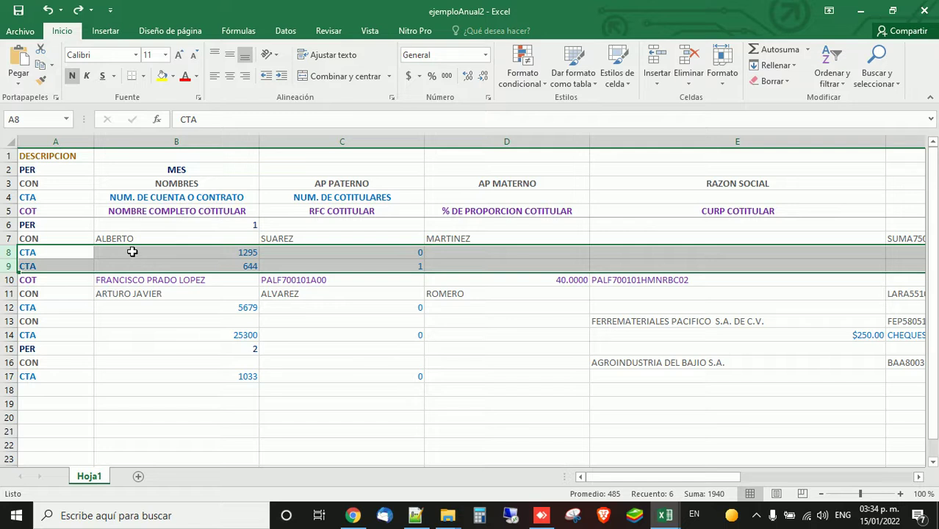
{"action": "left_click", "coordinate": [115, 241]}
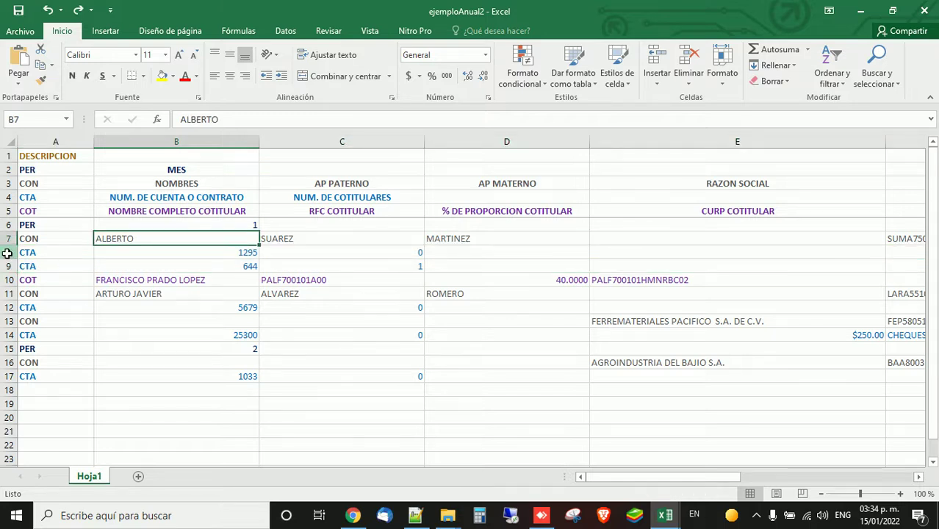
{"action": "left_click_drag", "start_coordinate": [5, 252], "coordinate": [7, 265]}
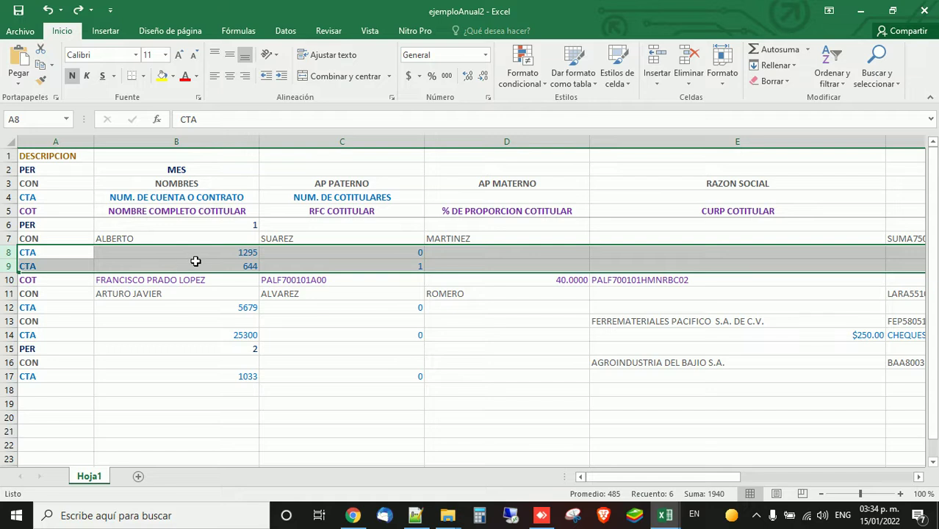
Step: Compare the contributors in B11 and E13 with their CTA records in rows 12 and 14, ending on the CTA cell A17
{"action": "left_click", "coordinate": [132, 299]}
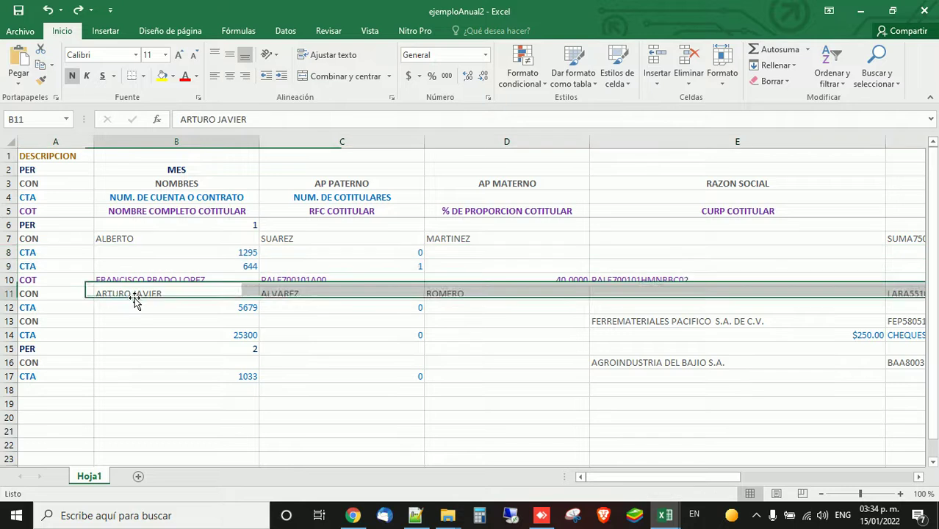
{"action": "left_click", "coordinate": [7, 308]}
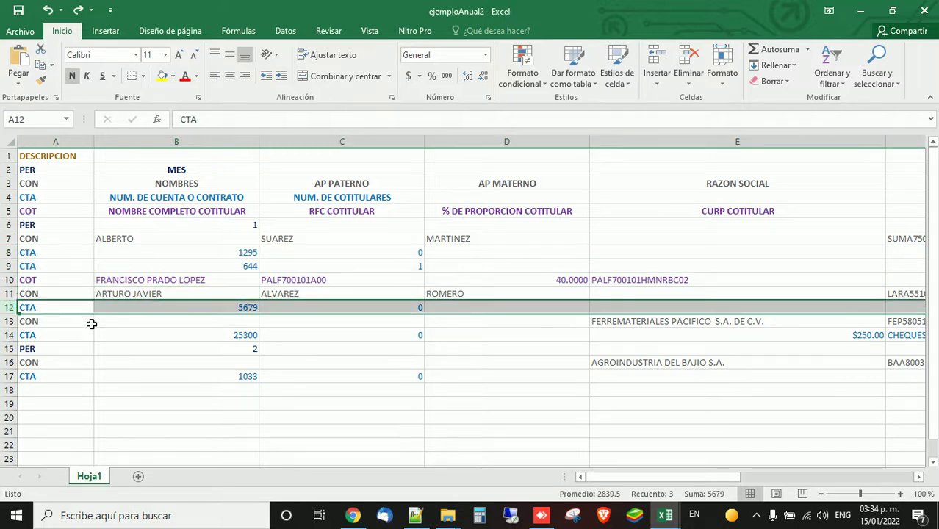
{"action": "left_click", "coordinate": [599, 321]}
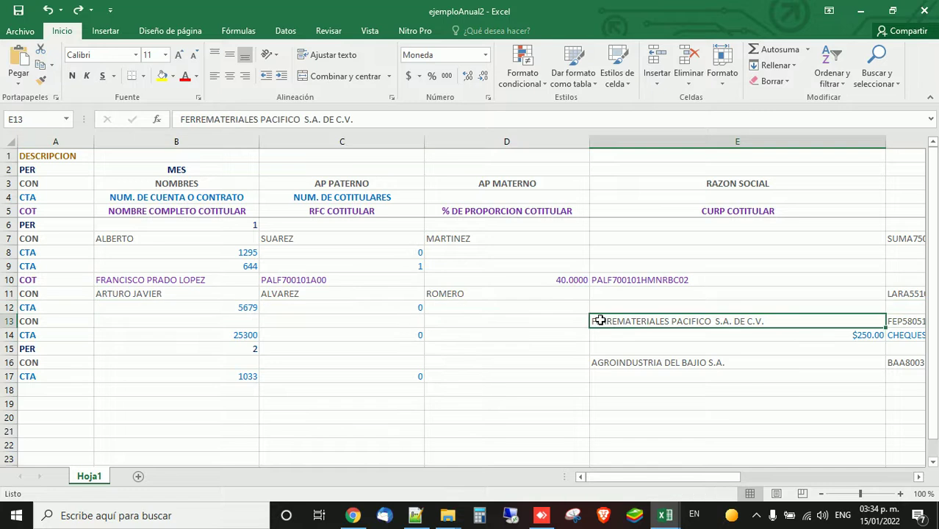
{"action": "left_click", "coordinate": [7, 335]}
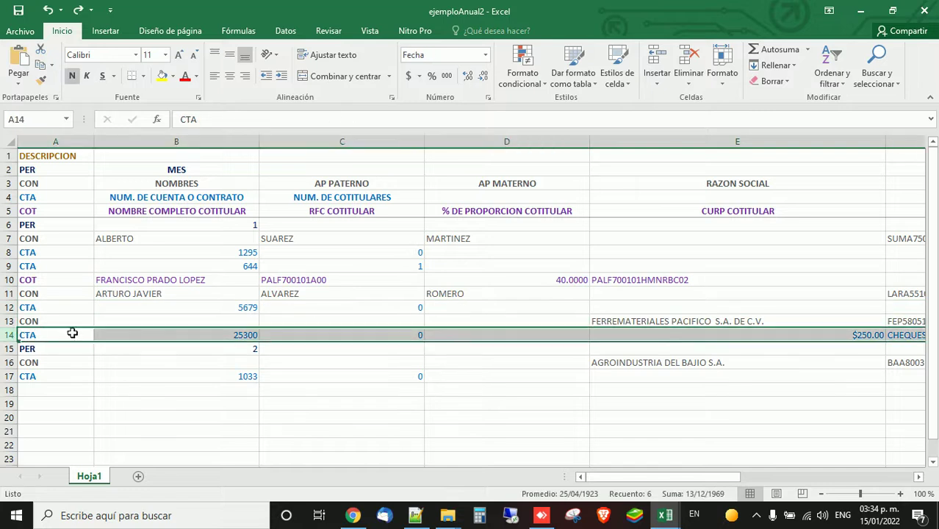
{"action": "left_click", "coordinate": [64, 375]}
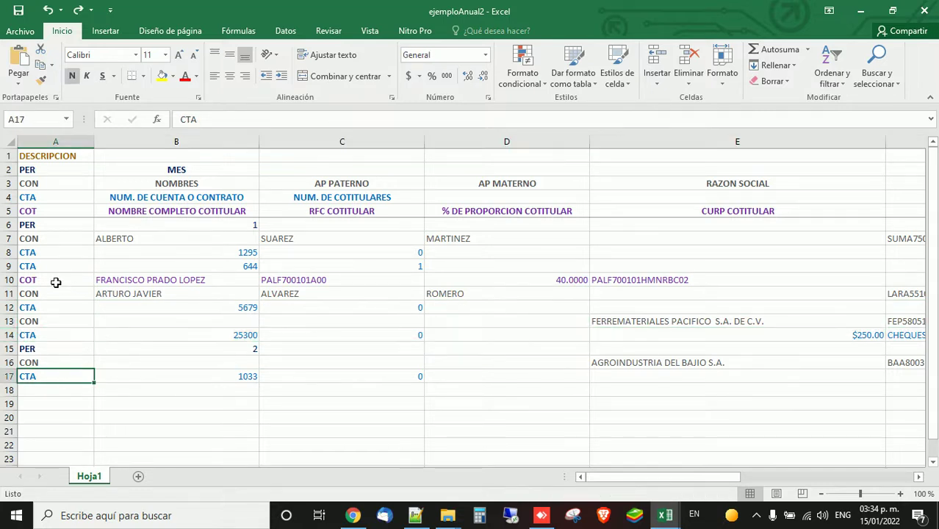
Step: Insert a blank row above the COT record in row 10
{"action": "left_click", "coordinate": [8, 280]}
{"action": "right_click", "coordinate": [9, 281]}
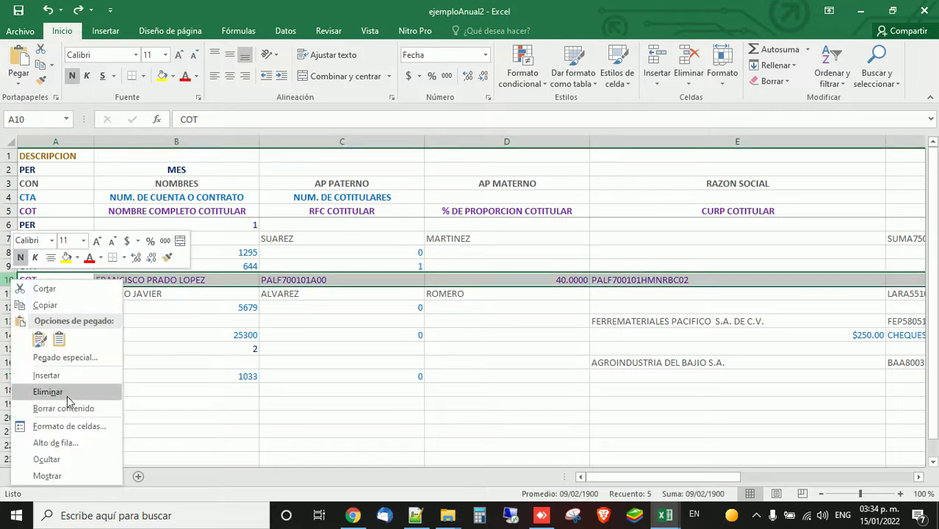
{"action": "left_click", "coordinate": [47, 375]}
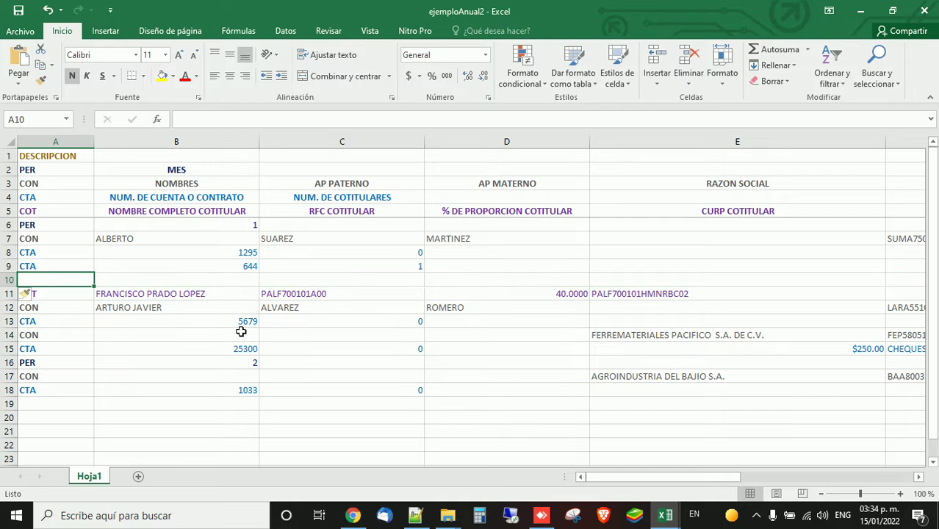
Step: Fill the new row 10 as a CTA record with a sample account number and 0 cotitulares, and return to A10
{"action": "type", "text": "CTA"}
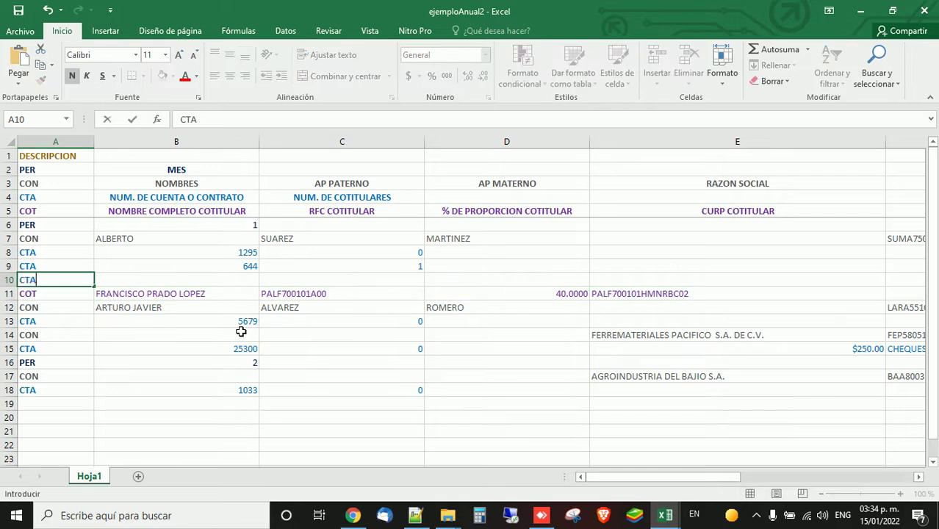
{"action": "key", "text": "Tab"}
{"action": "type", "text": "2342"}
{"action": "key", "text": "Tab"}
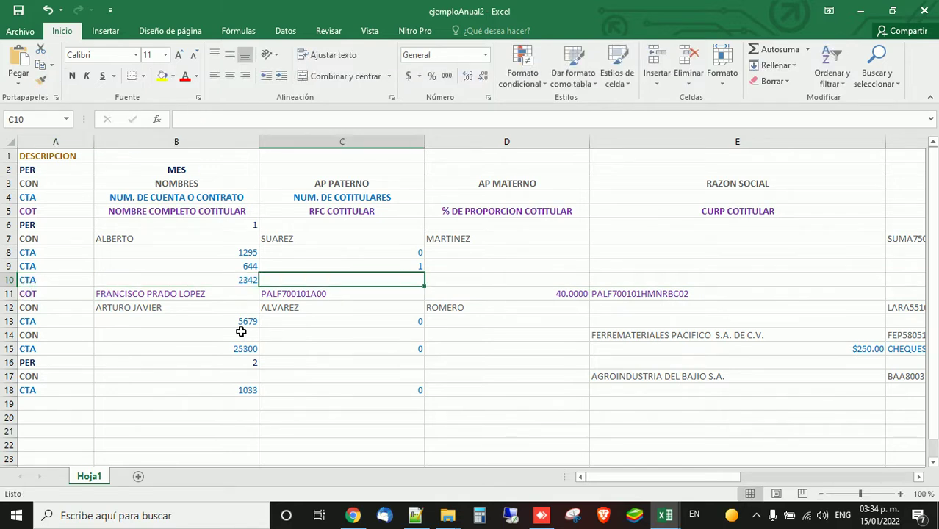
{"action": "type", "text": "0"}
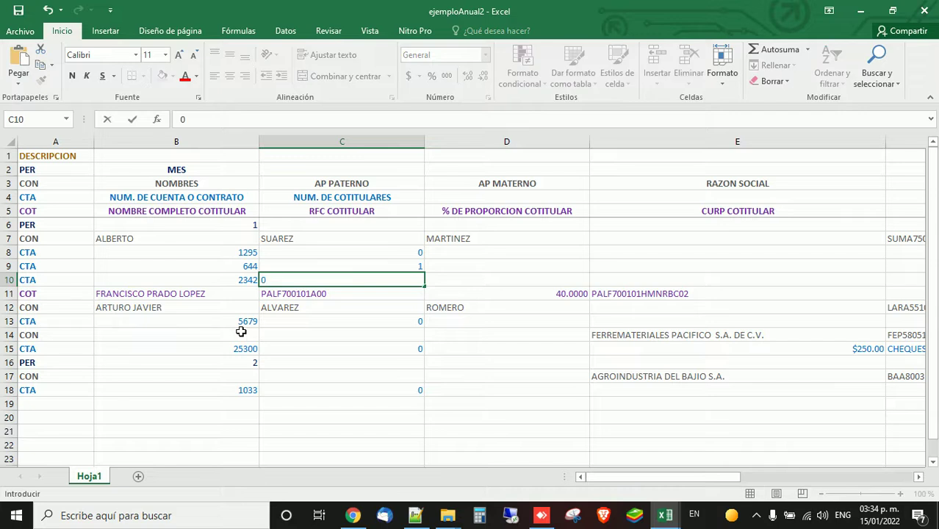
{"action": "key", "text": "Left"}
{"action": "key", "text": "Left"}
{"action": "key", "text": "ctrl+n"}
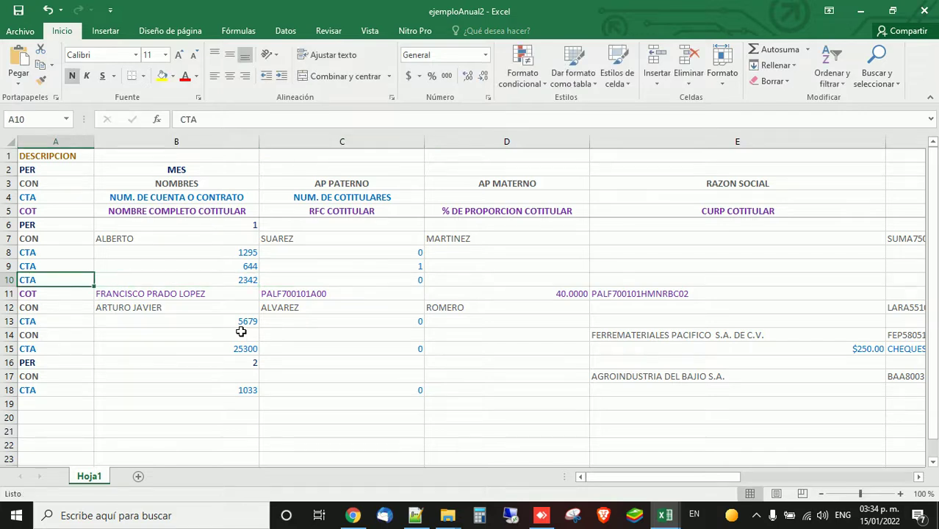
Step: Switch to the Notepad++ notes, highlight line 695 about breaking down cotitulares of accounts over $15,000, and return to ejemploAnual2
{"action": "key", "text": "alt+Tab"}
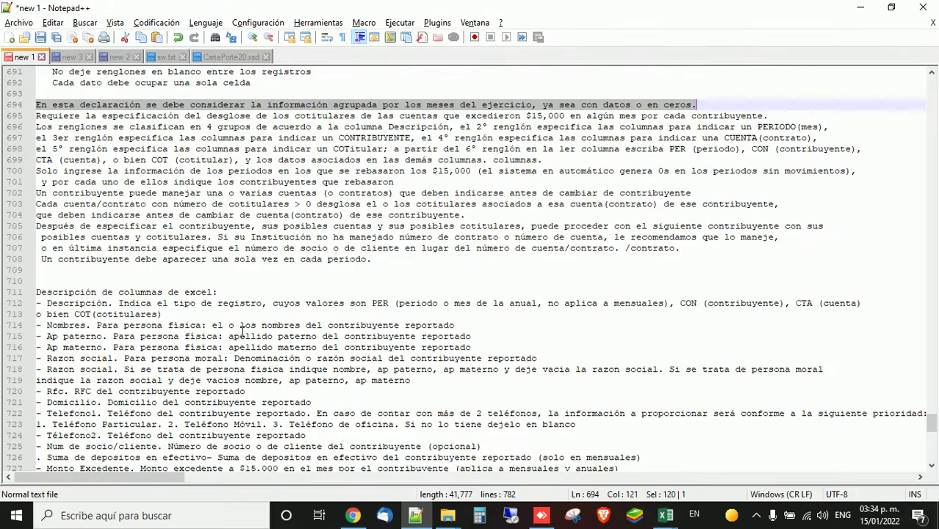
{"action": "key", "text": "Down"}
{"action": "key", "text": "Home"}
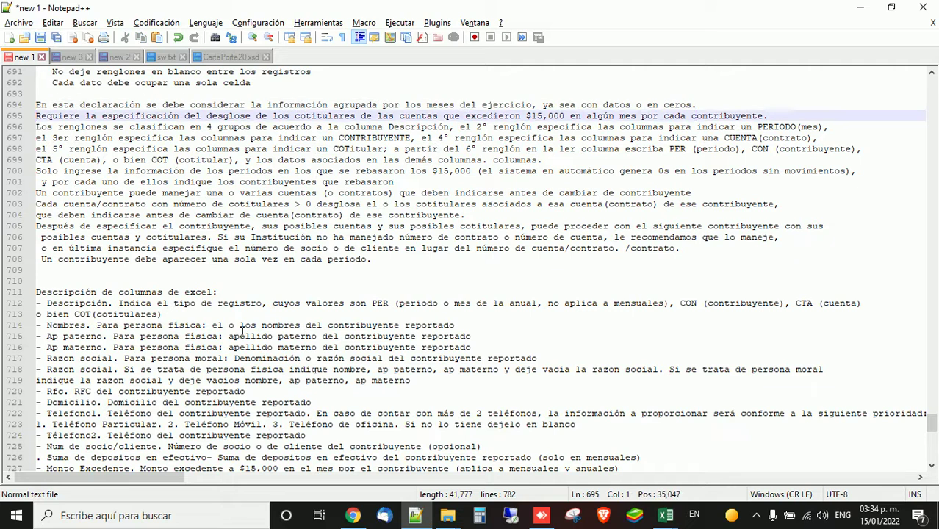
{"action": "key", "text": "shift+End"}
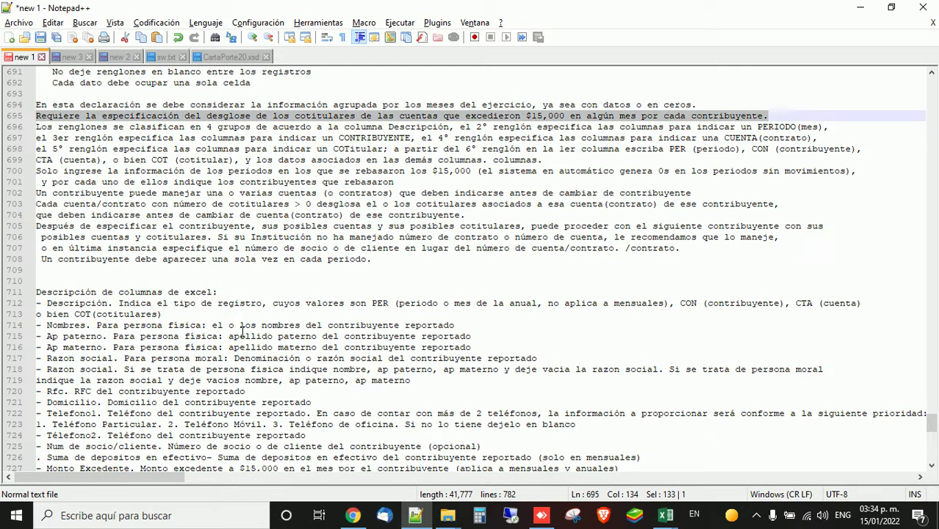
{"action": "key", "text": "alt+Tab"}
{"action": "key", "text": "alt+Tab"}
{"action": "key", "text": "alt+Tab"}
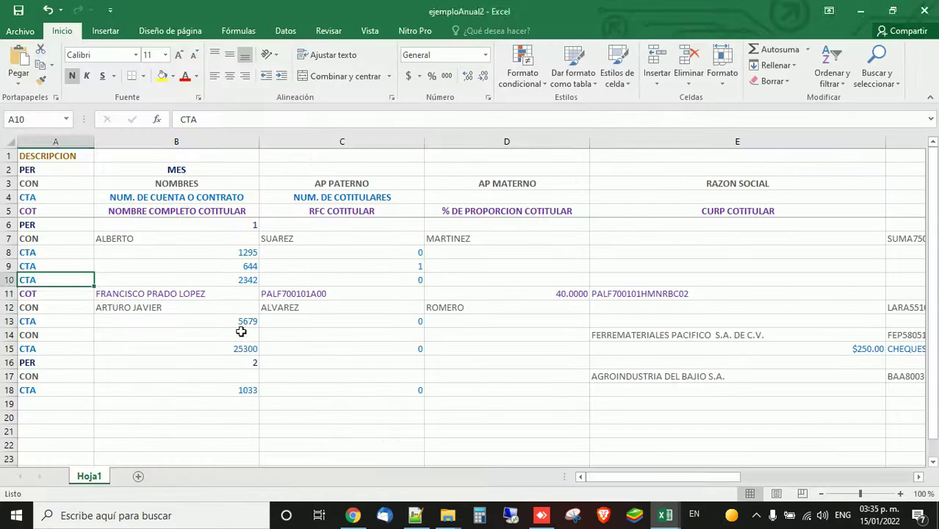
Step: Switch to the Notepad++ notes and highlight line 696 about classifying the rows into 4 groups by the Descripción column
{"action": "key", "text": "alt+Tab"}
{"action": "key", "text": "Down"}
{"action": "key", "text": "Home"}
{"action": "key", "text": "shift+End"}
Step: Return to ejemploAnual2 and select the whole DESCRIPCION column, followed by its heading in A1
{"action": "key", "text": "alt+Tab"}
{"action": "left_click", "coordinate": [54, 140]}
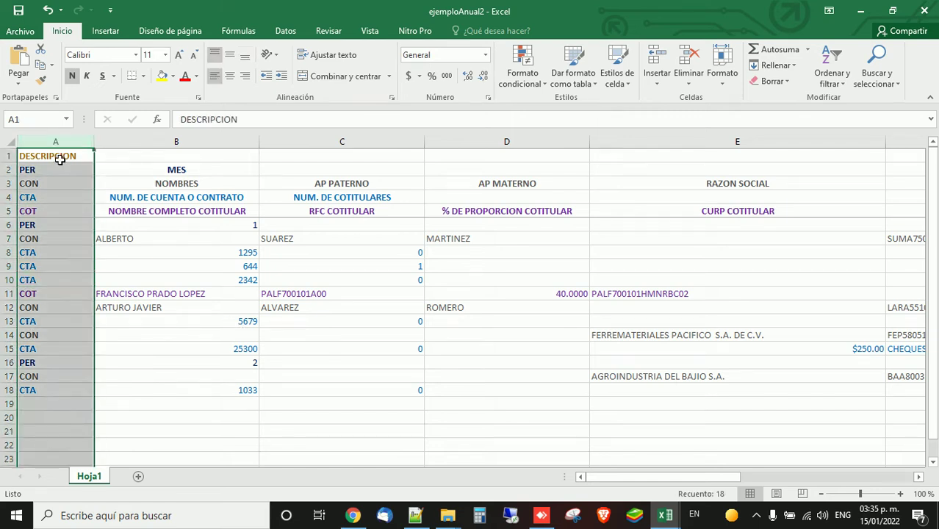
{"action": "left_click", "coordinate": [59, 159]}
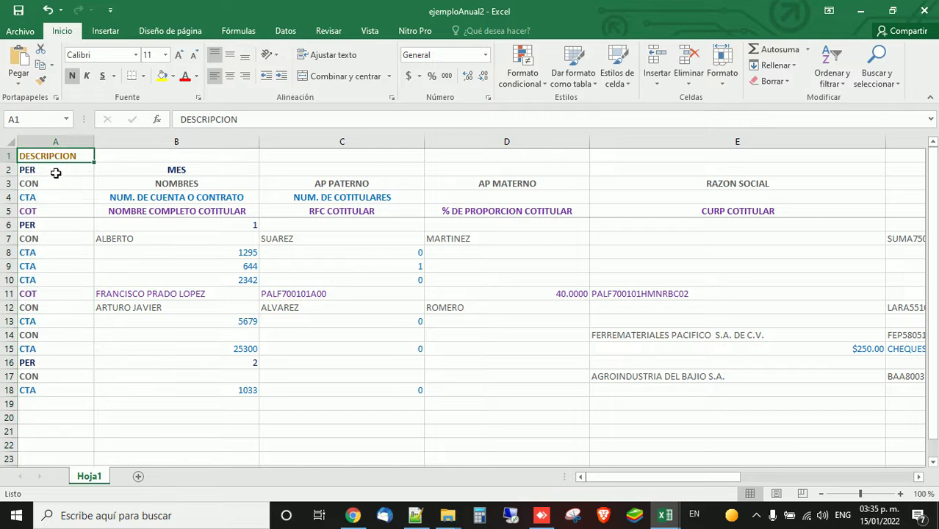
Step: Select the PER, CON, CTA and COT heading codes in A2:A5 and the first data record's code in A6
{"action": "left_click", "coordinate": [58, 171]}
{"action": "key", "text": "shift+Down"}
{"action": "key", "text": "shift+Down"}
{"action": "key", "text": "shift+Down"}
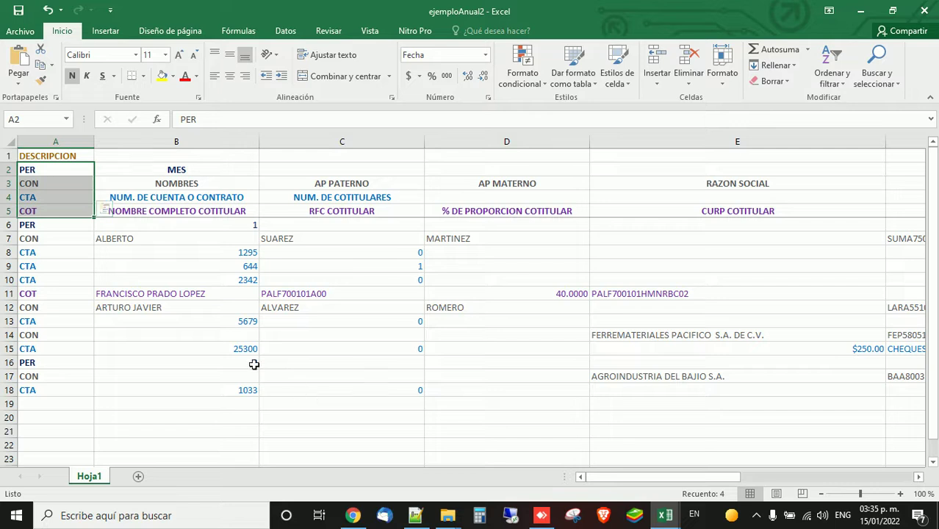
{"action": "left_click", "coordinate": [61, 229]}
{"action": "left_click_drag", "start_coordinate": [55, 170], "coordinate": [57, 211]}
{"action": "left_click", "coordinate": [64, 228]}
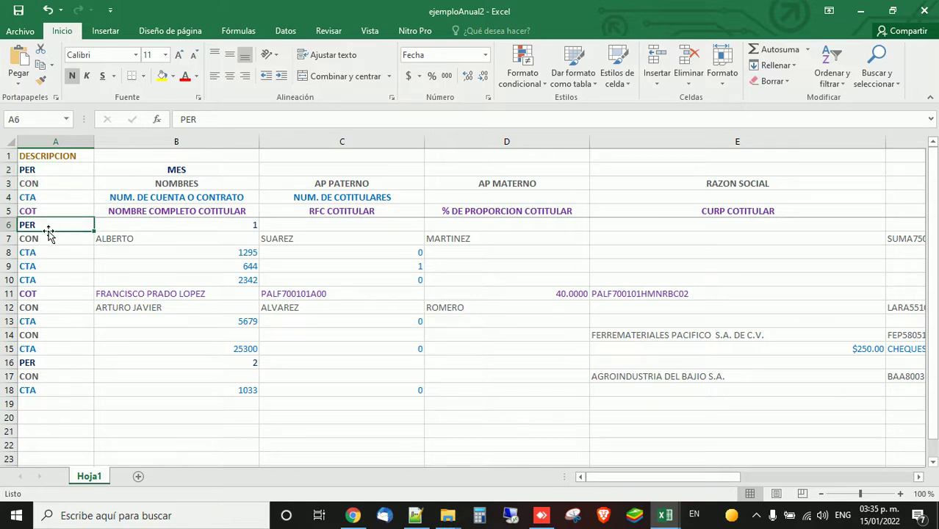
Step: Select the PER records in rows 6 and 16, followed by the MES heading in B2
{"action": "left_click", "coordinate": [10, 226]}
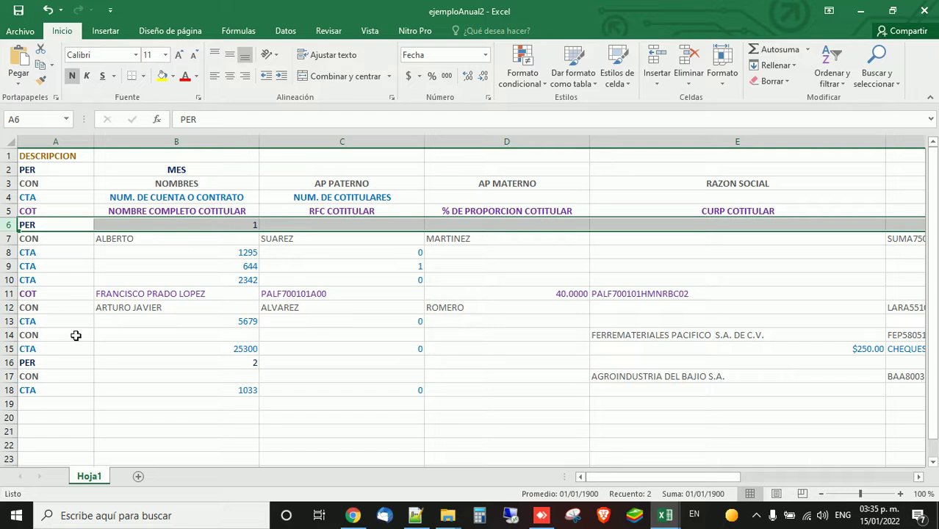
{"action": "left_click", "coordinate": [10, 362]}
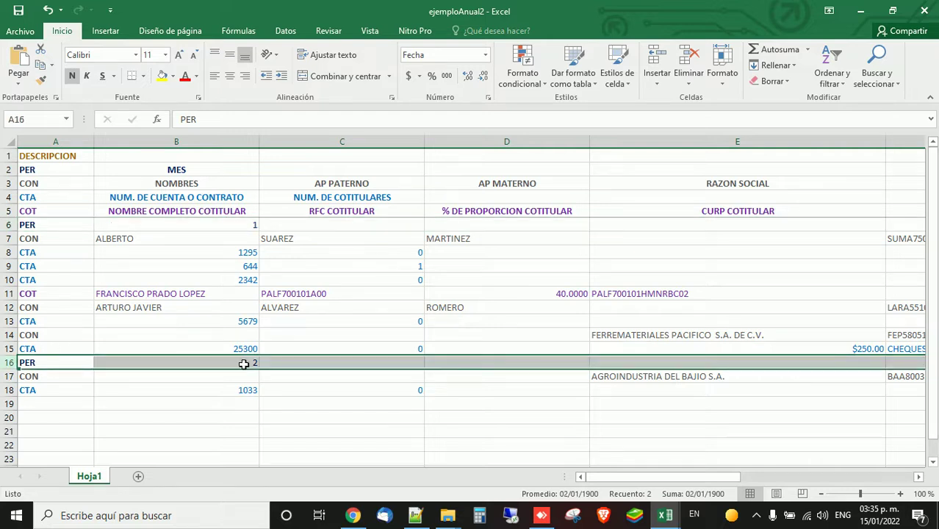
{"action": "left_click", "coordinate": [199, 167]}
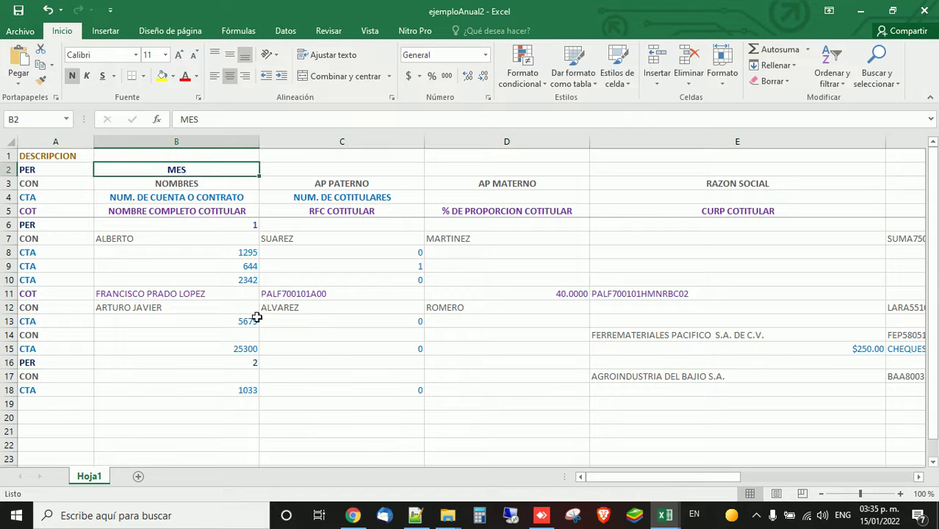
Step: Go over the heading codes in A2:A5 again and select the whole first PER record in row 6
{"action": "left_click_drag", "start_coordinate": [45, 170], "coordinate": [38, 216]}
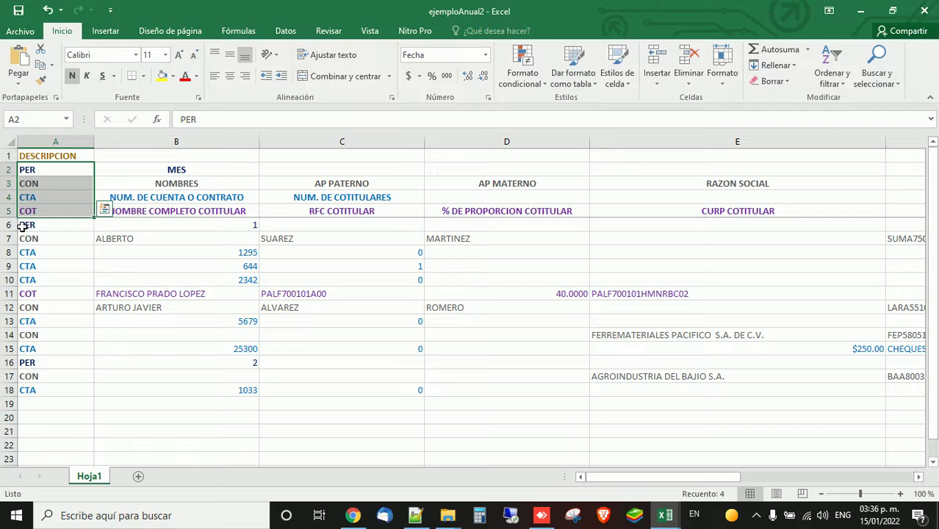
{"action": "left_click", "coordinate": [22, 227]}
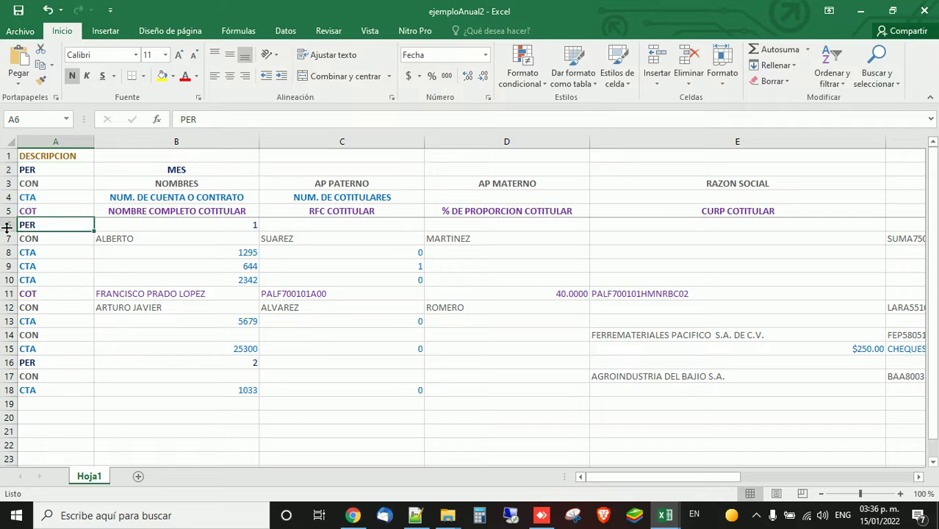
{"action": "left_click", "coordinate": [6, 229]}
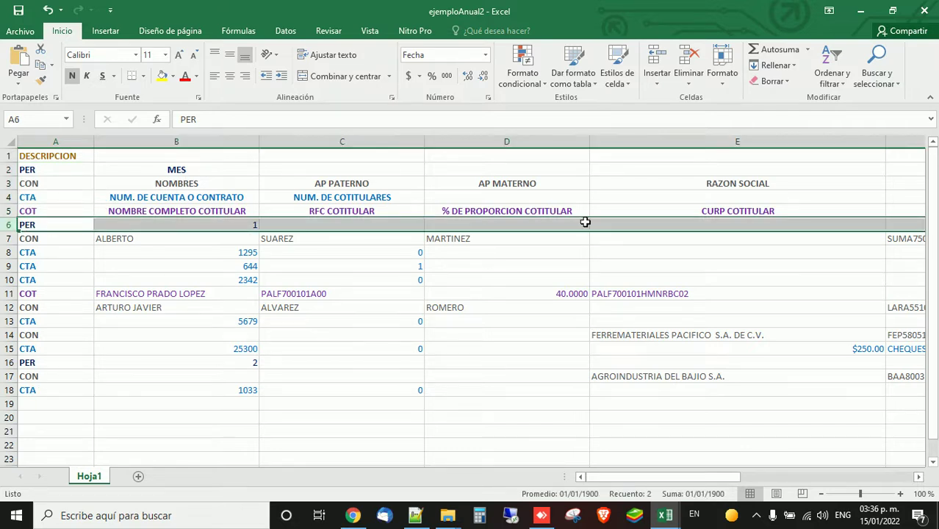
Step: Switch to the notes in Notepad++ and review the rules on how the rows are classified into four groups
{"action": "key", "text": "Left"}
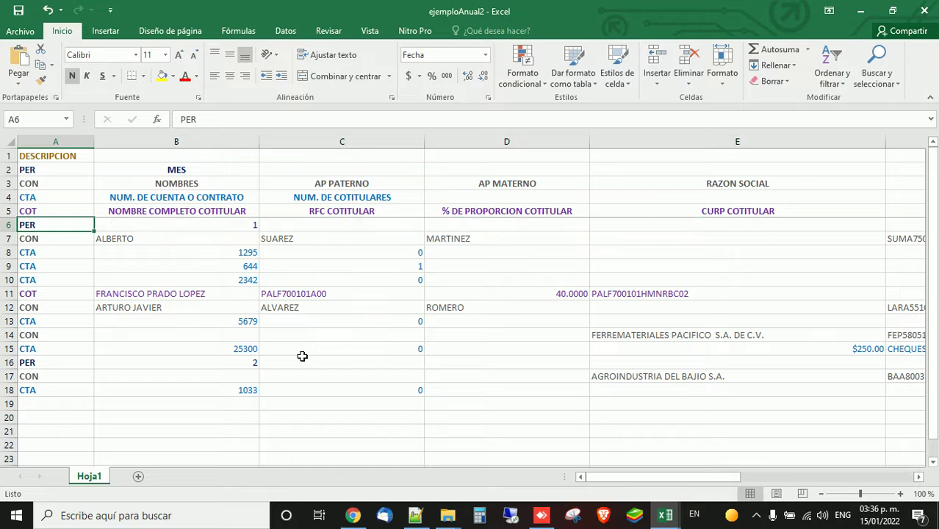
{"action": "key", "text": "alt+Tab"}
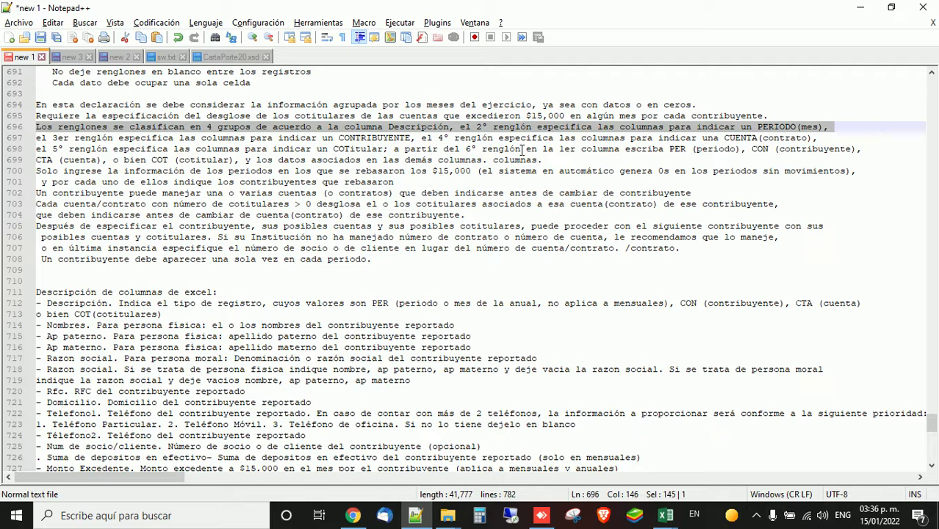
{"action": "scroll", "coordinate": [771, 166], "scroll_direction": "down", "scroll_amount": 1}
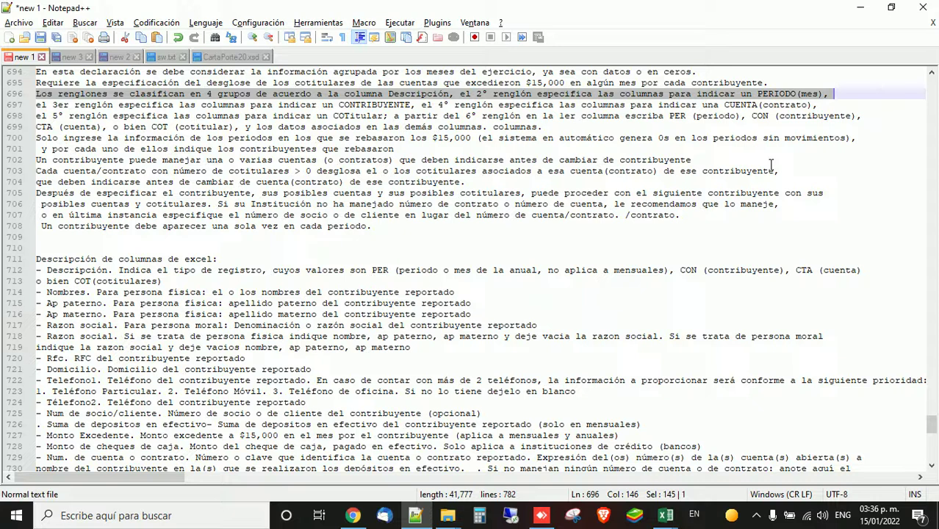
Step: Return to ejemploAnual2 and check the PER heading code in A2 against the MES heading beside it
{"action": "key", "text": "alt+Tab"}
{"action": "key", "text": "Up"}
{"action": "key", "text": "Up"}
{"action": "key", "text": "Up"}
{"action": "key", "text": "Up"}
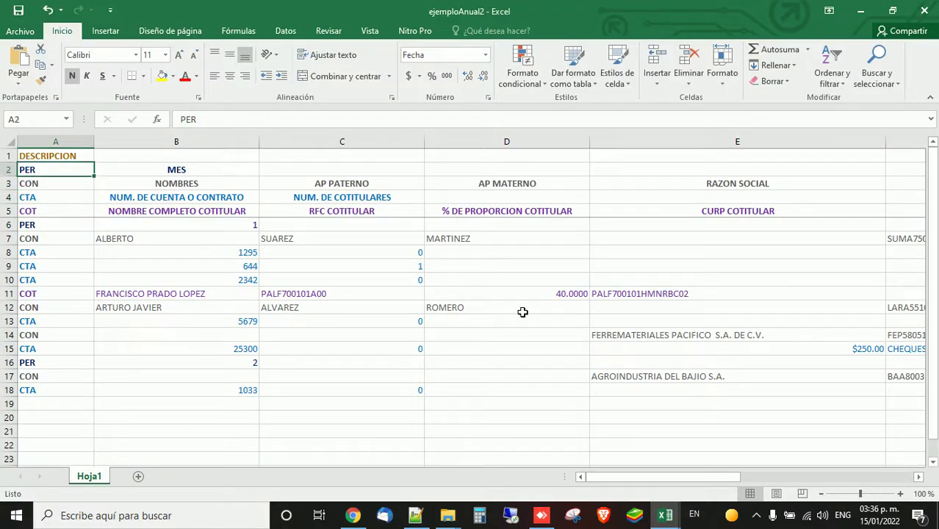
{"action": "key", "text": "Right"}
{"action": "key", "text": "Left"}
Step: Go over the CON, CTA and COT heading codes in A3:A5, ending on the COT code
{"action": "key", "text": "Down"}
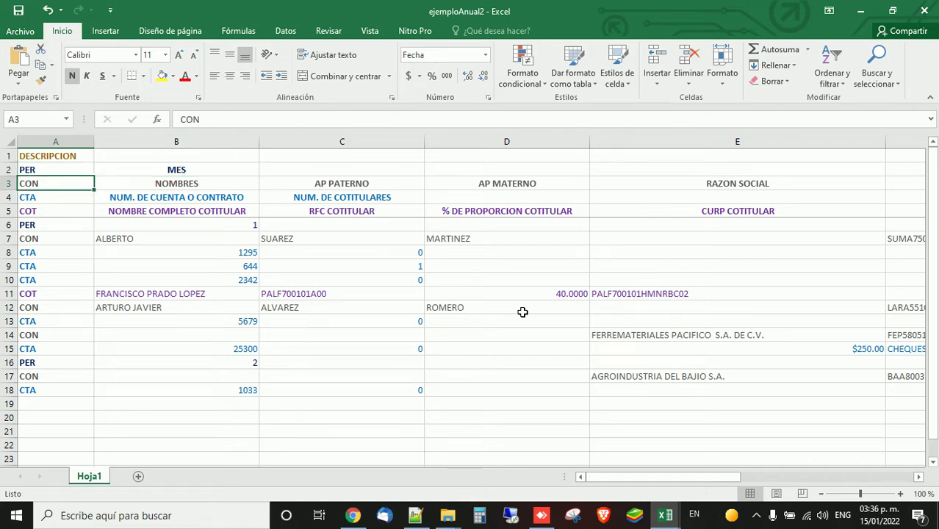
{"action": "key", "text": "Down"}
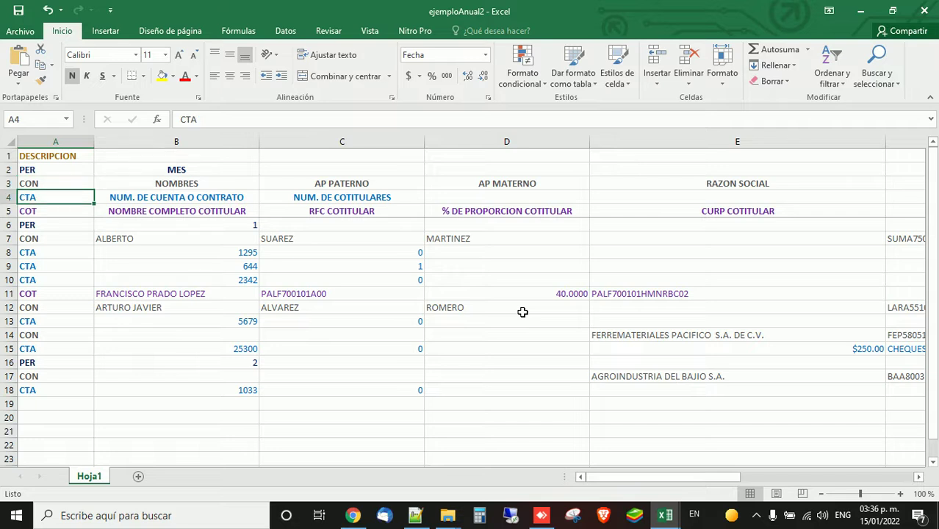
{"action": "key", "text": "Up"}
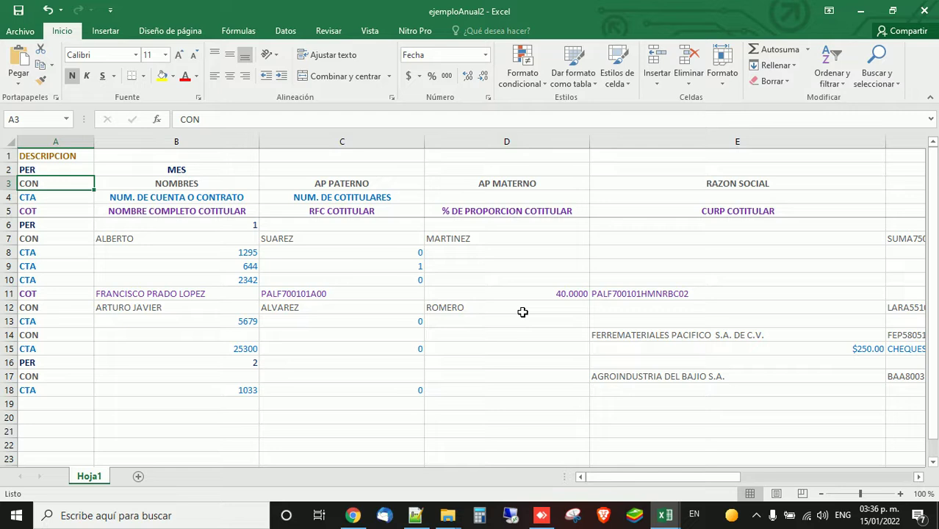
{"action": "key", "text": "Down"}
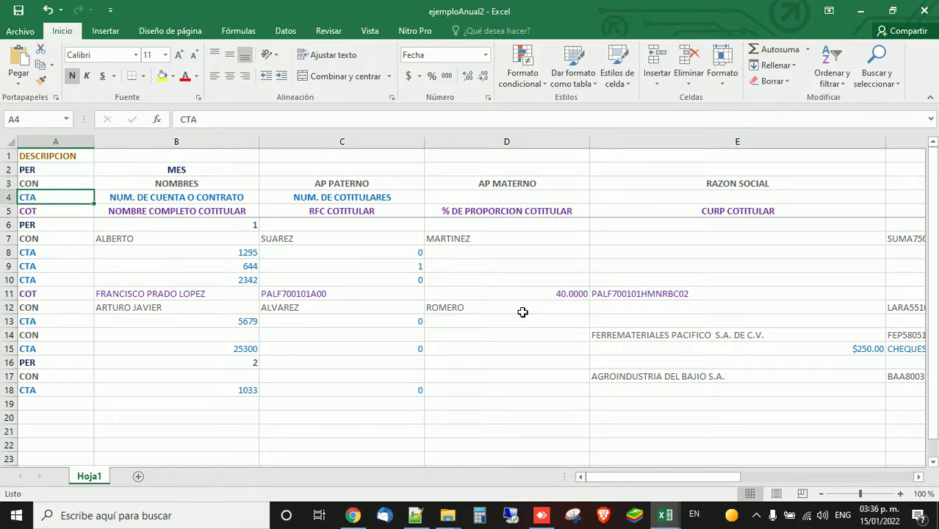
{"action": "key", "text": "Down"}
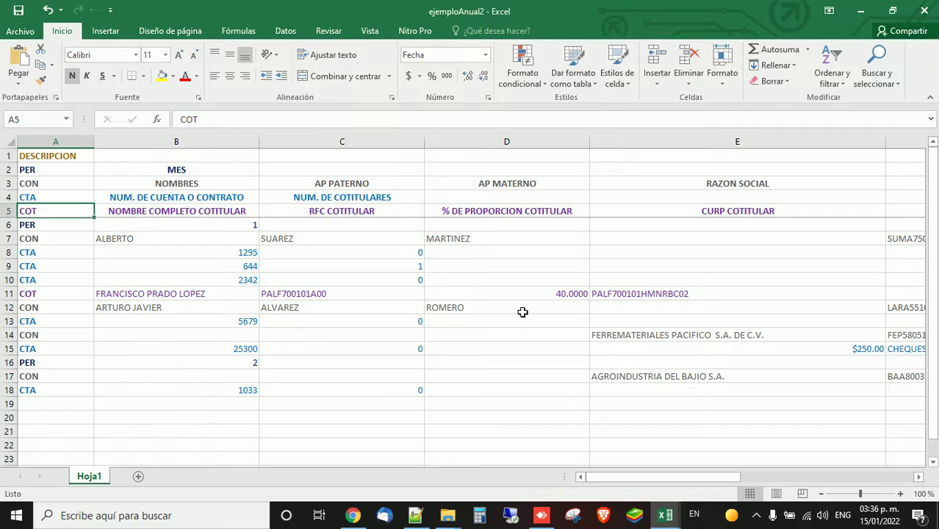
{"action": "key", "text": "Up"}
{"action": "key", "text": "Down"}
Step: Select the whole first CON record in row 7, followed by the whole CON heading row 3
{"action": "left_click", "coordinate": [42, 240]}
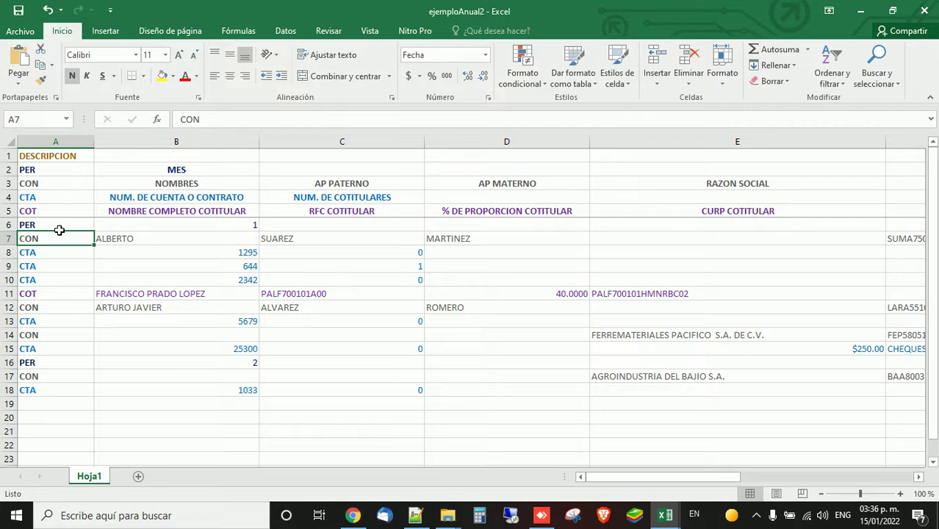
{"action": "left_click", "coordinate": [5, 240]}
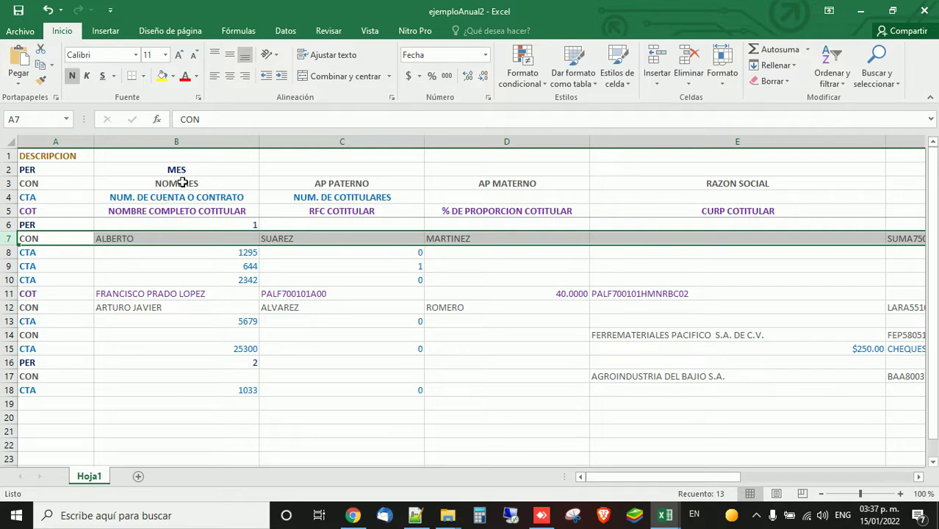
{"action": "left_click", "coordinate": [9, 184]}
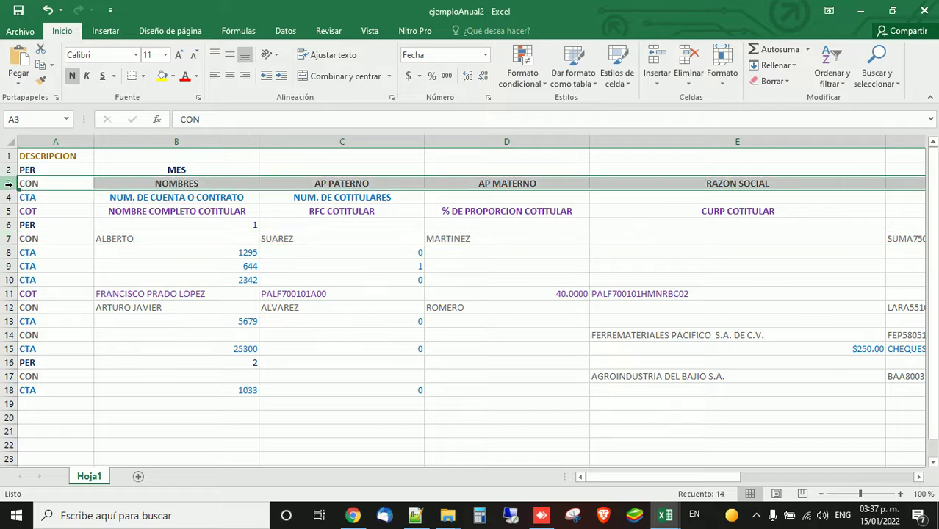
Step: Go through the CON headings in row 3 from NOMBRES to DOMICILIO, one cell at a time
{"action": "left_click", "coordinate": [175, 185]}
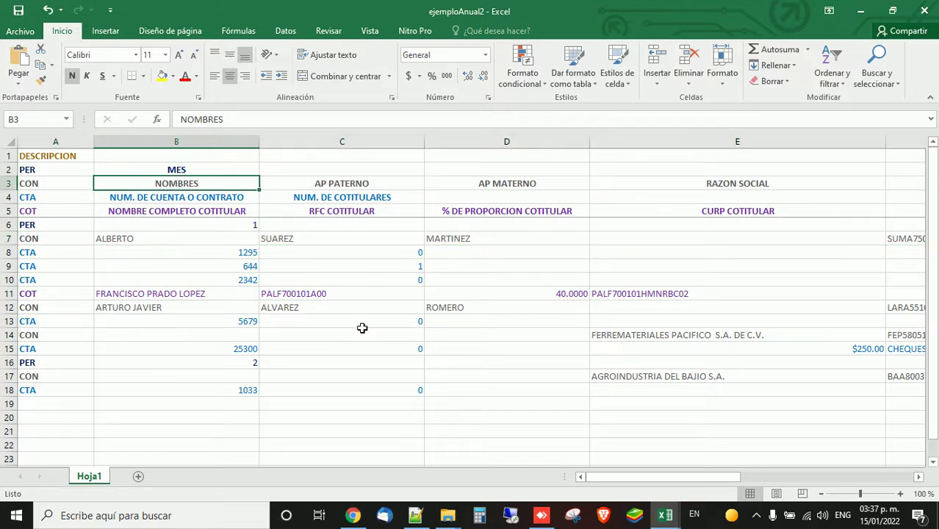
{"action": "key", "text": "Right"}
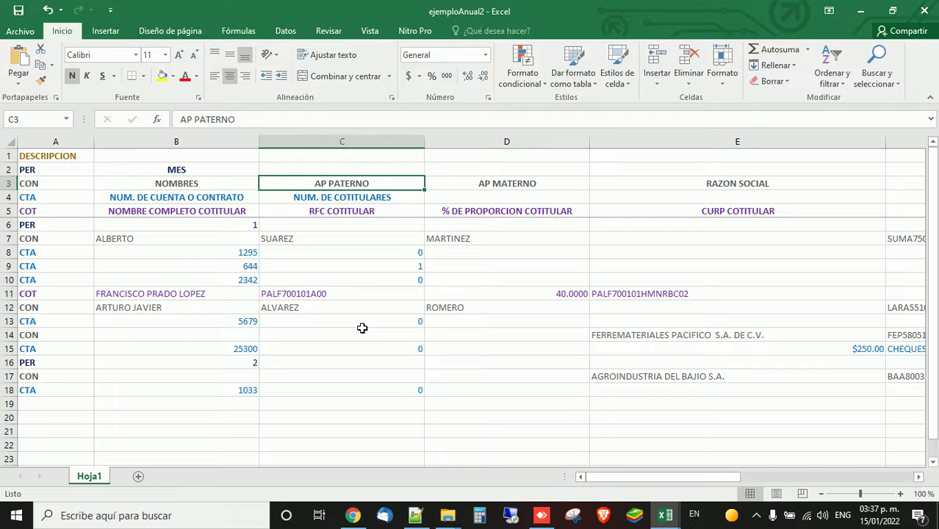
{"action": "key", "text": "Right"}
{"action": "key", "text": "Right"}
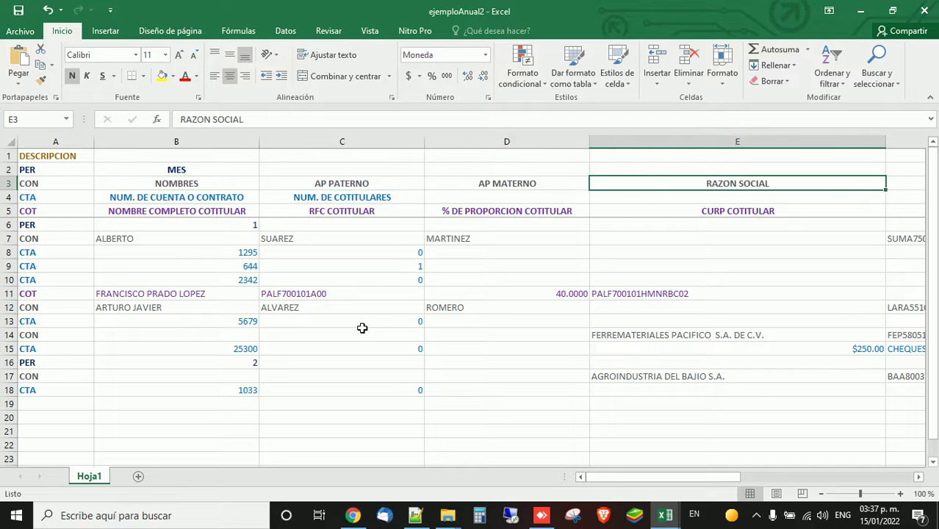
{"action": "key", "text": "Right"}
{"action": "key", "text": "Right"}
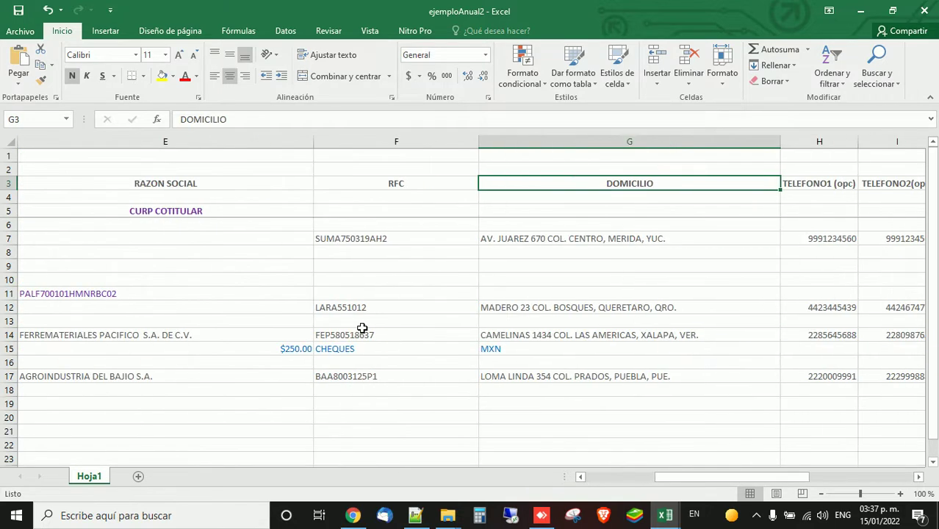
Step: Continue through the CON headings TELEFONO1, TELEFONO2, NUM. DE SOCIO/CLIENTE and MONTO EXCEDENTE in row 3
{"action": "key", "text": "Right"}
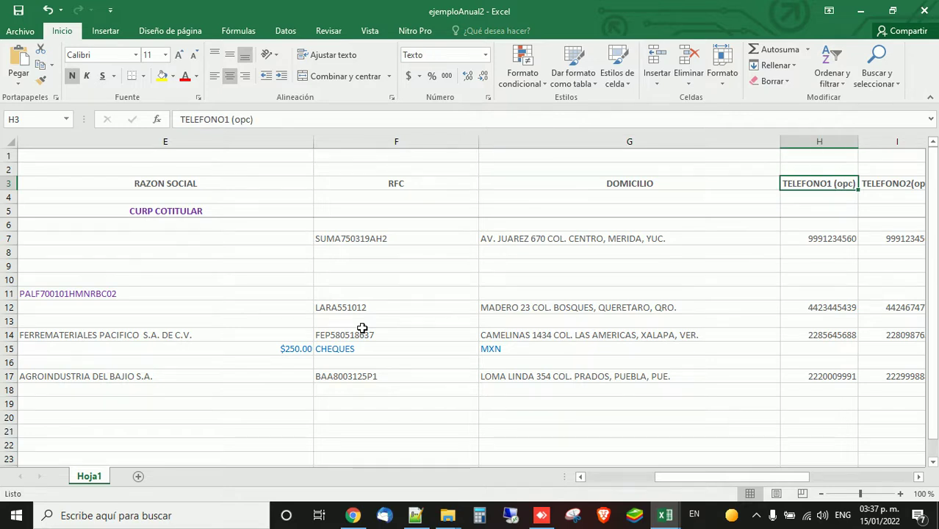
{"action": "key", "text": "Right"}
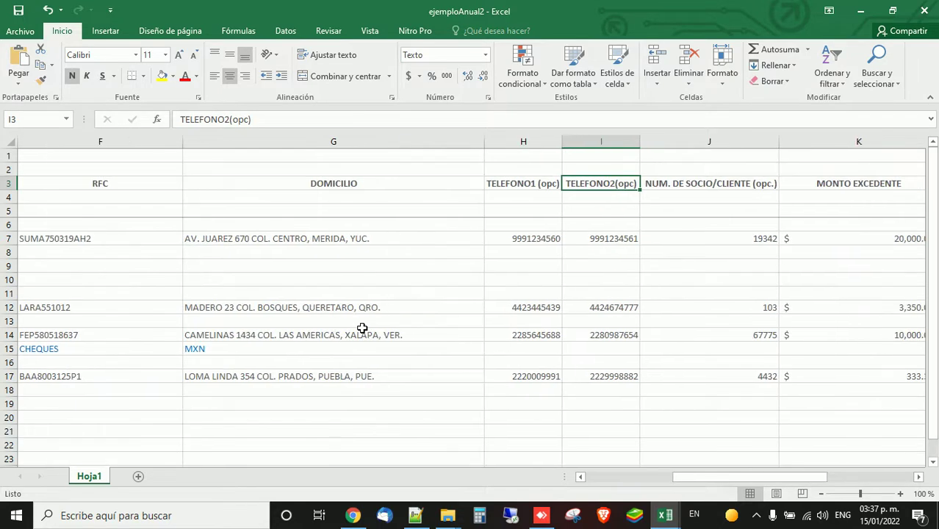
{"action": "key", "text": "Right"}
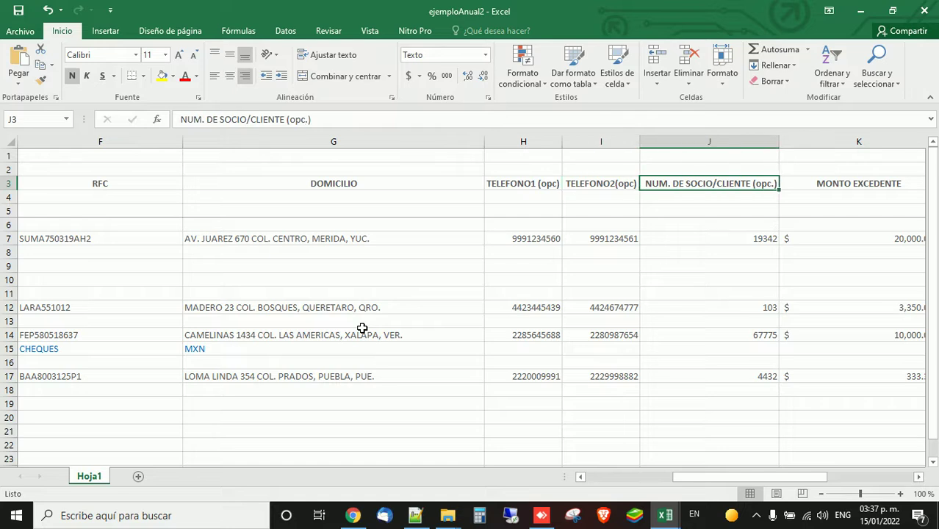
{"action": "key", "text": "Right"}
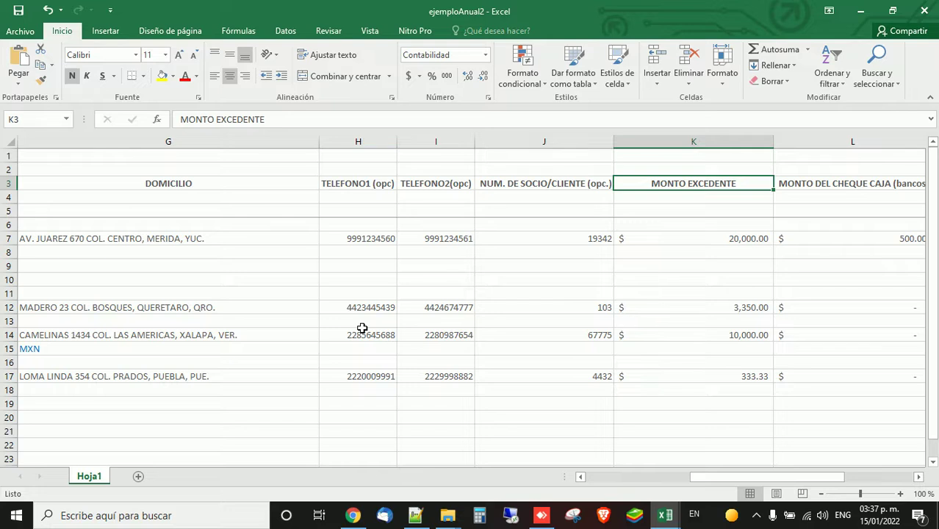
Step: Select the MONTO DEL CHEQUE CAJA (bancos) heading in L3 and the first contributor's amount in L7
{"action": "left_click", "coordinate": [856, 184]}
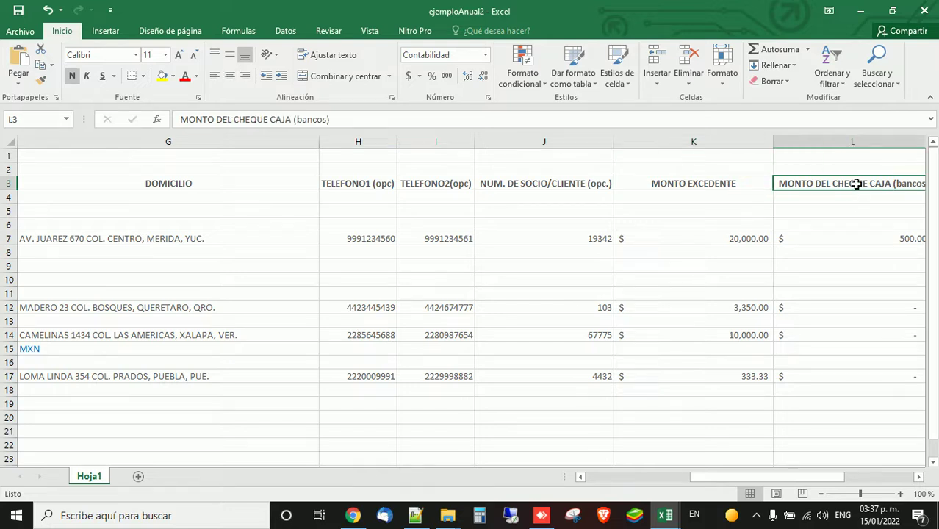
{"action": "key", "text": "Right"}
{"action": "key", "text": "Left"}
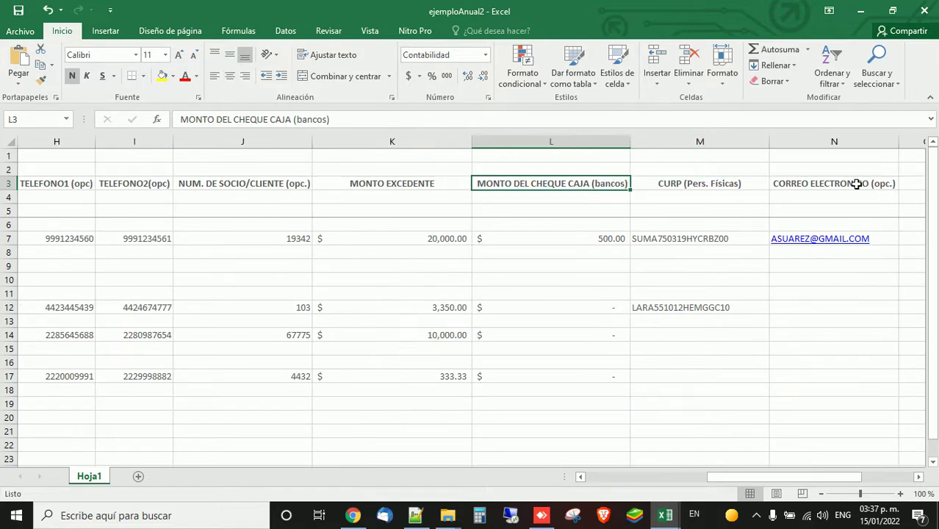
{"action": "left_click", "coordinate": [597, 237]}
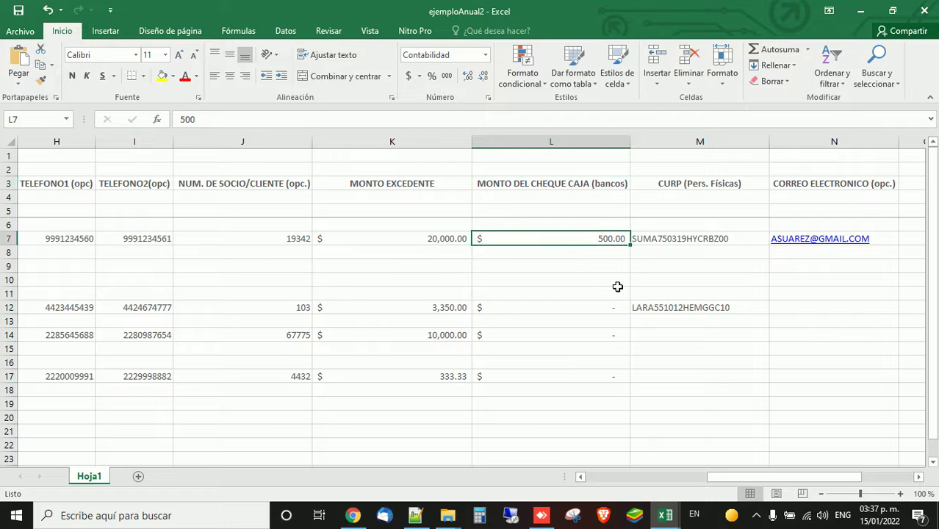
Step: Check the CURP (Pers. Físicas) and CORREO ELECTRONICO (opc.) headings in M3:N3, ending on the CURP heading
{"action": "left_click", "coordinate": [688, 183]}
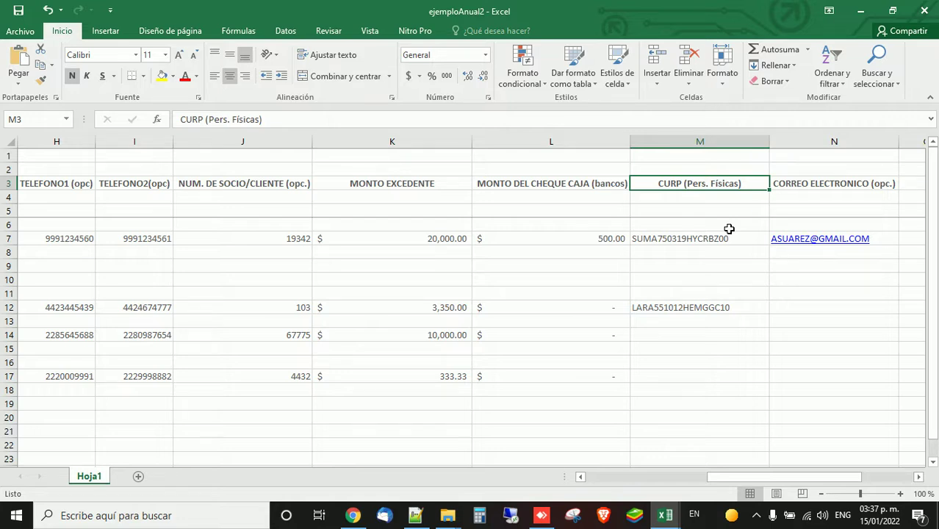
{"action": "key", "text": "Right"}
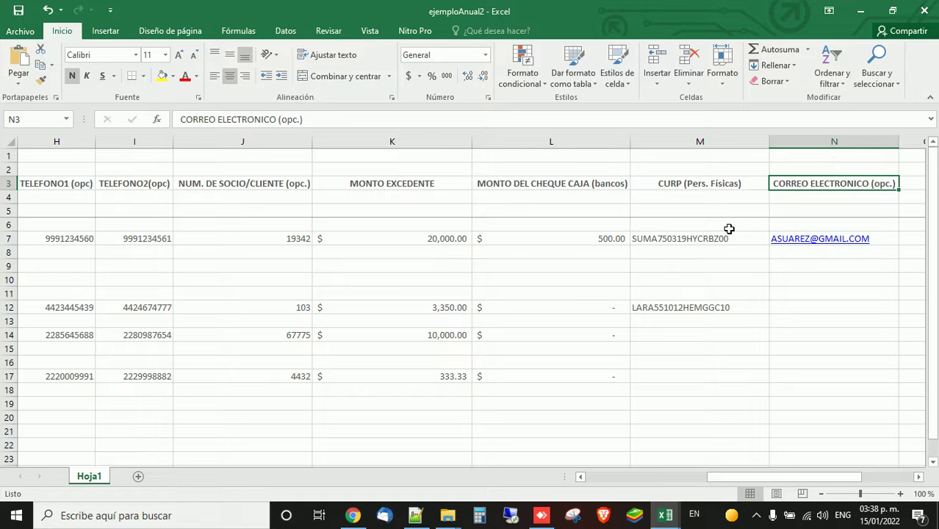
{"action": "key", "text": "Left"}
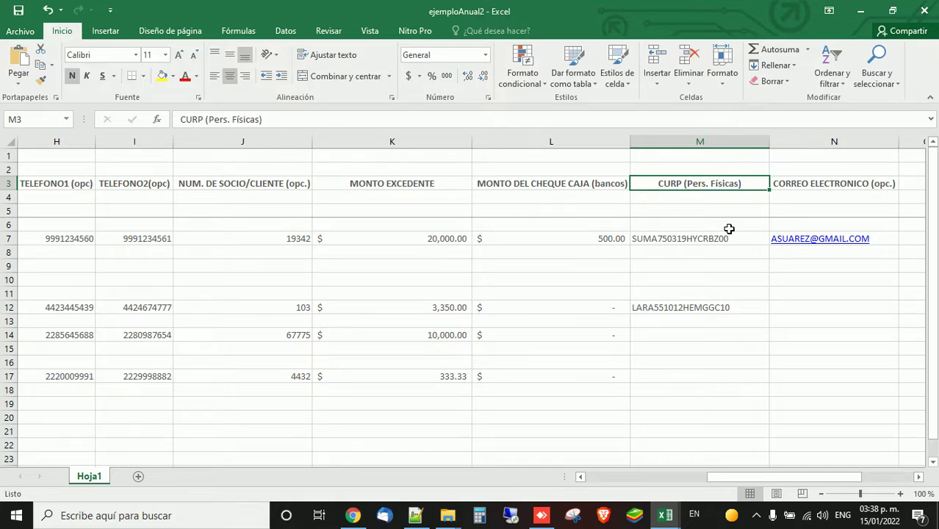
Step: Select the CTA heading code in A4 and its NUM. DE CUENTA O CONTRATO heading, followed by the whole first CON record in row 7
{"action": "key", "text": "Left"}
{"action": "key", "text": "Home"}
{"action": "key", "text": "Down"}
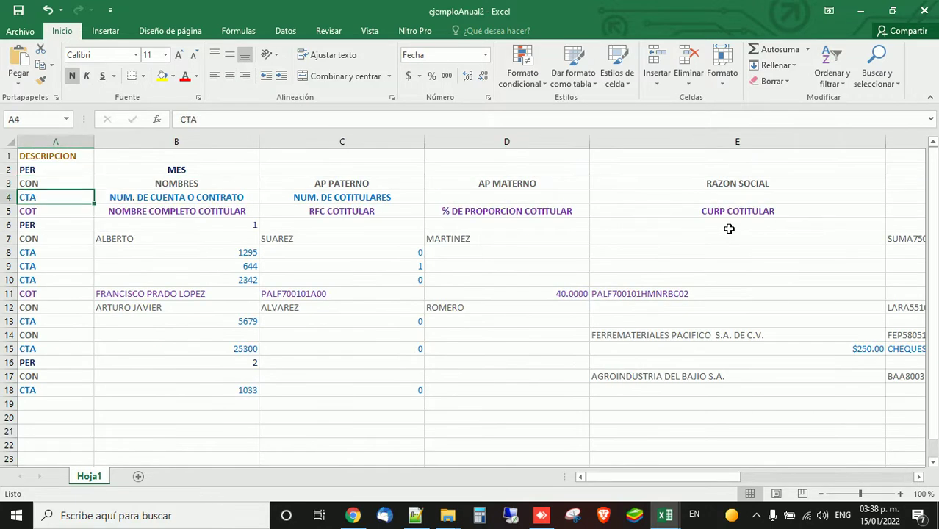
{"action": "key", "text": "Right"}
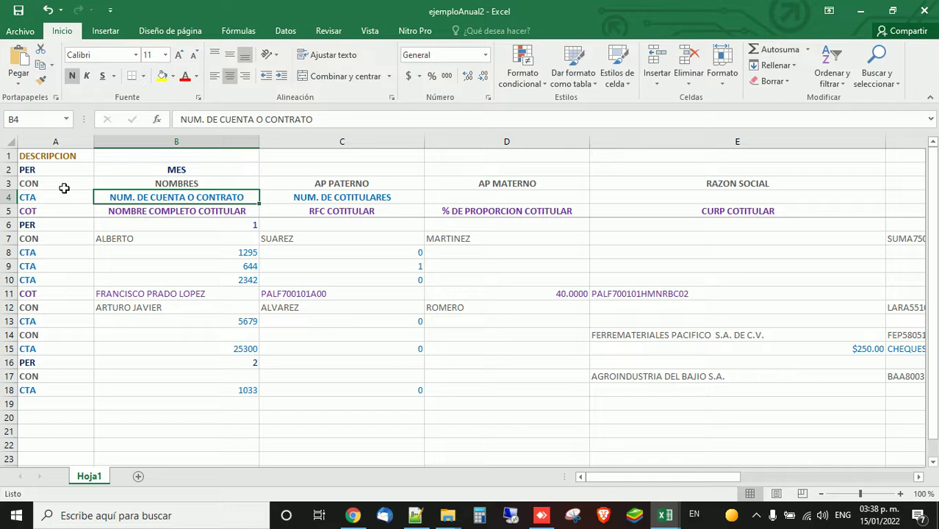
{"action": "left_click", "coordinate": [10, 238]}
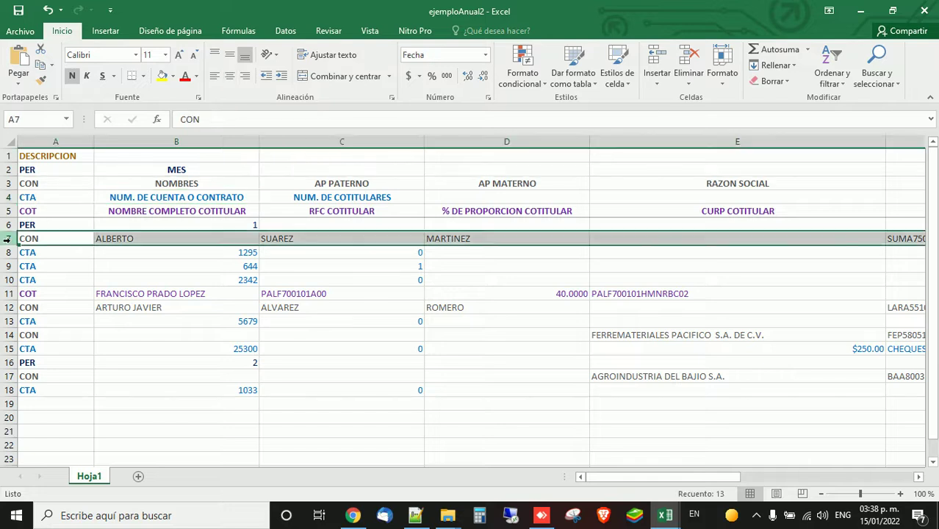
Step: Review the taxpayer (CON) rows 12 and 17, their header row 3, and the company name in E14
{"action": "left_click", "coordinate": [11, 307]}
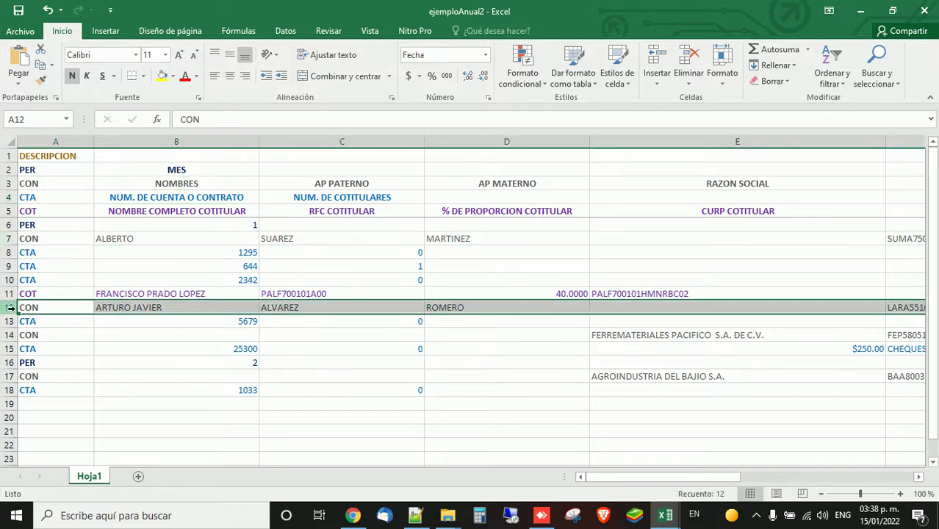
{"action": "left_click", "coordinate": [8, 376]}
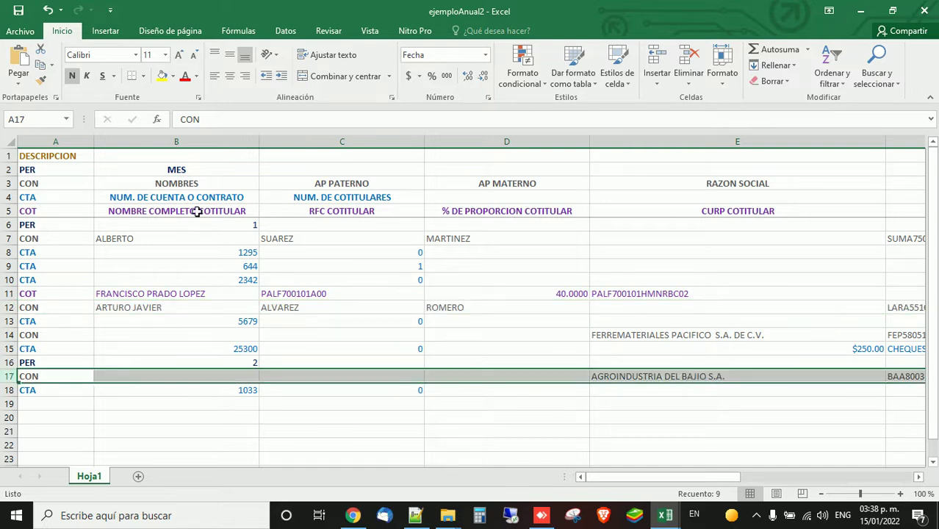
{"action": "left_click", "coordinate": [9, 183]}
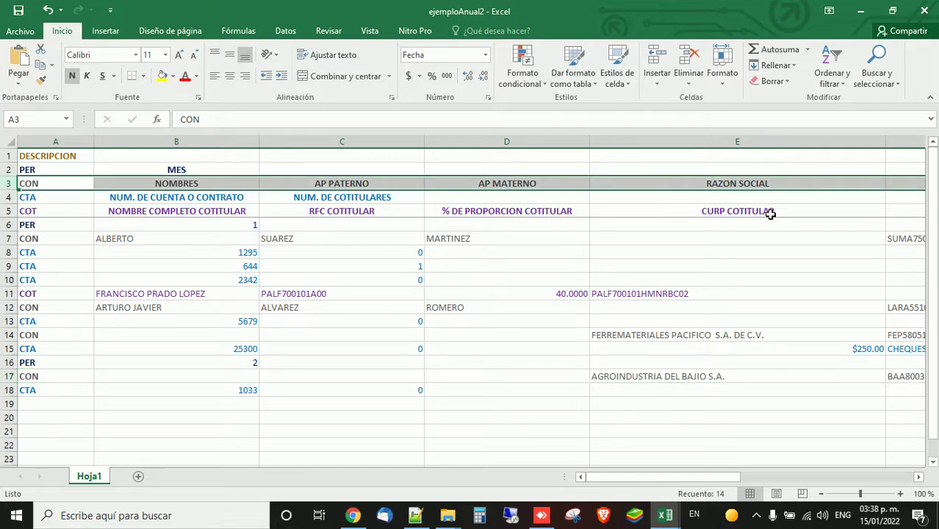
{"action": "left_click", "coordinate": [679, 336]}
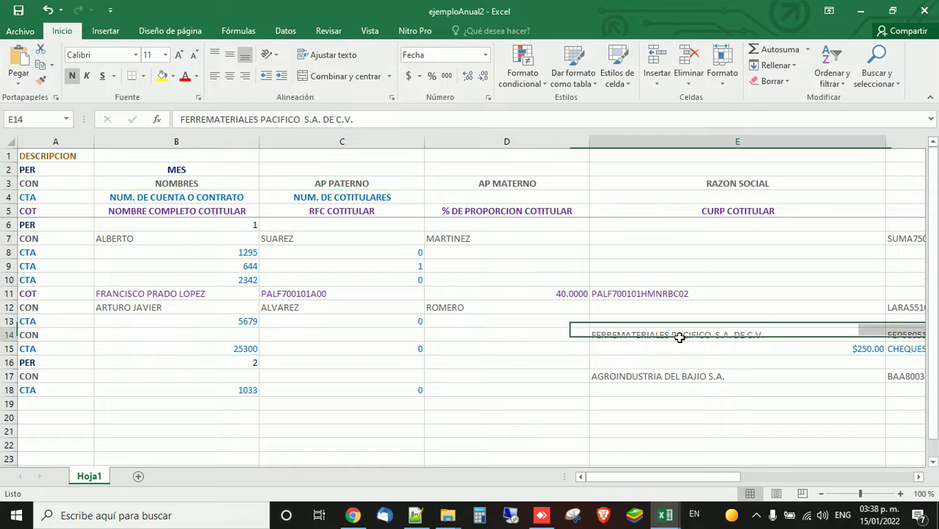
Step: Examine the first name, paternal surname, maternal surname and company name fields of the taxpayer in row 7
{"action": "left_click", "coordinate": [189, 239]}
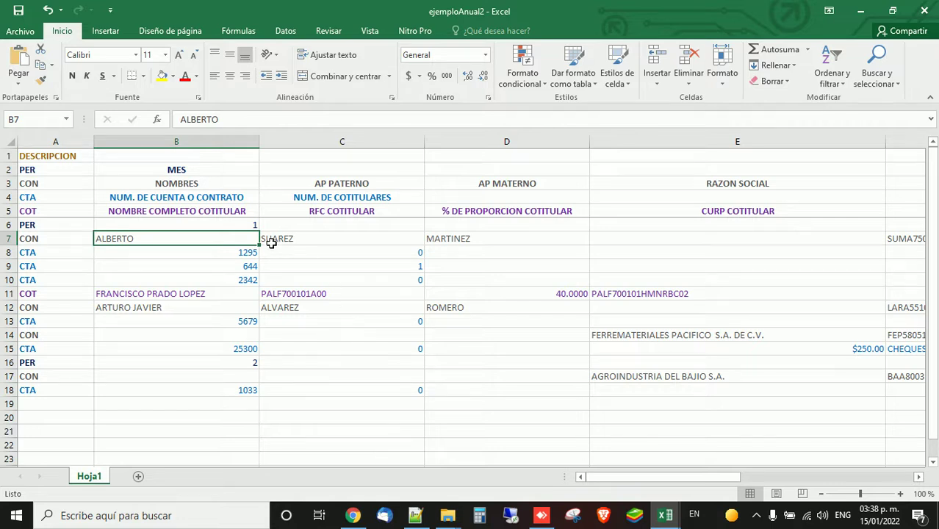
{"action": "key", "text": "Right"}
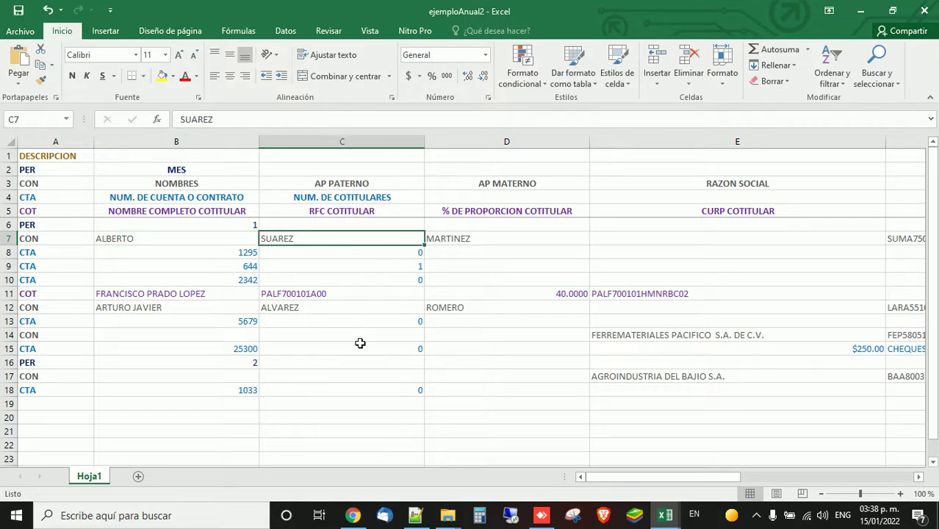
{"action": "key", "text": "Right"}
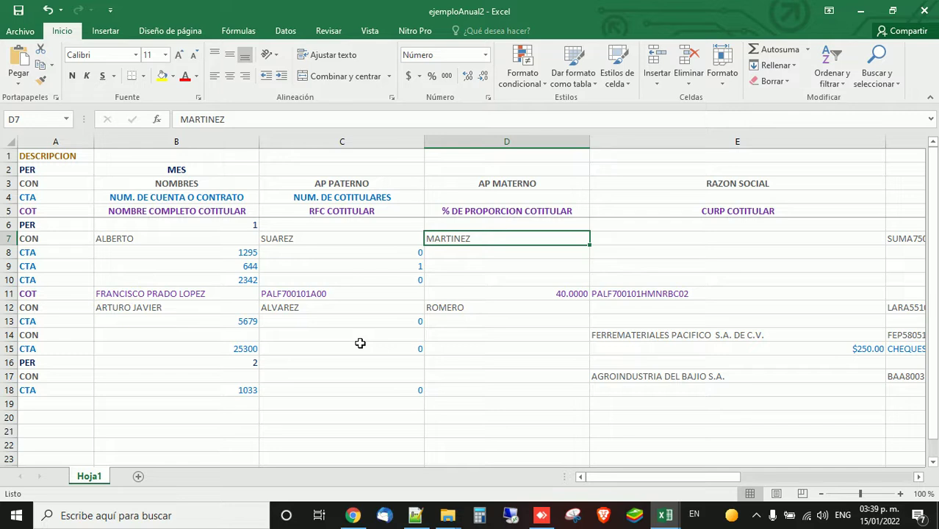
{"action": "key", "text": "Right"}
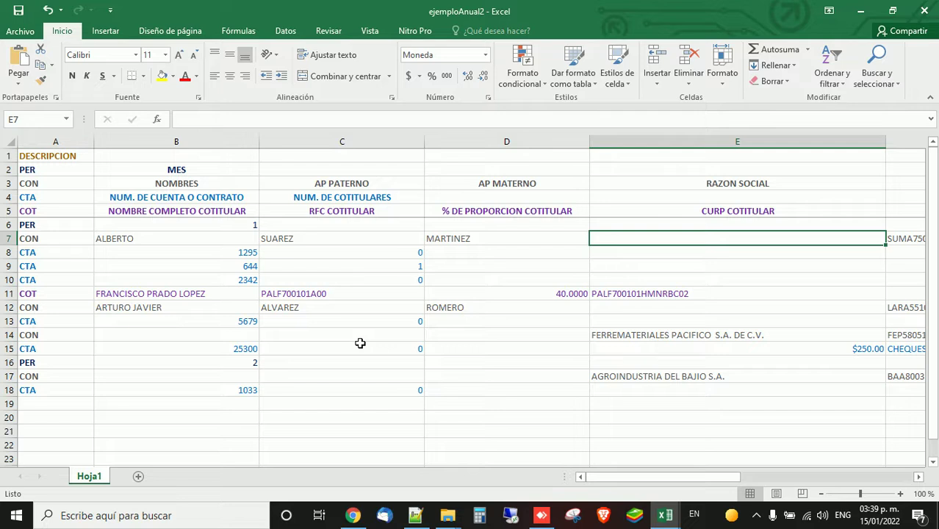
{"action": "key", "text": "Left"}
{"action": "key", "text": "Left"}
{"action": "key", "text": "Left"}
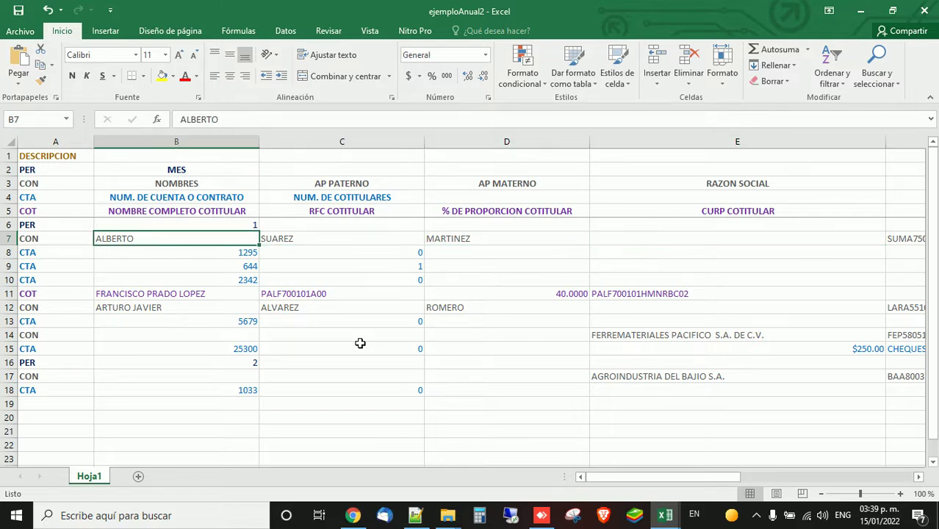
{"action": "key", "text": "shift+Right"}
{"action": "key", "text": "shift+Right"}
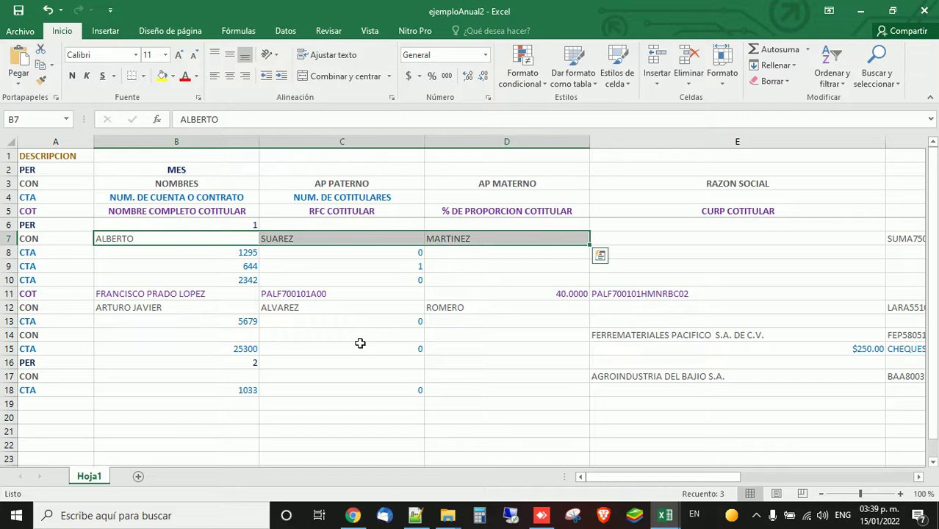
Step: Examine the company taxpayer in row 14, checking its company name in E14 and its record type in A14
{"action": "key", "text": "Down"}
{"action": "key", "text": "Down"}
{"action": "key", "text": "Down"}
{"action": "key", "text": "Down"}
{"action": "key", "text": "Down"}
{"action": "key", "text": "Down"}
{"action": "key", "text": "Down"}
{"action": "key", "text": "Right"}
{"action": "key", "text": "Right"}
{"action": "key", "text": "Right"}
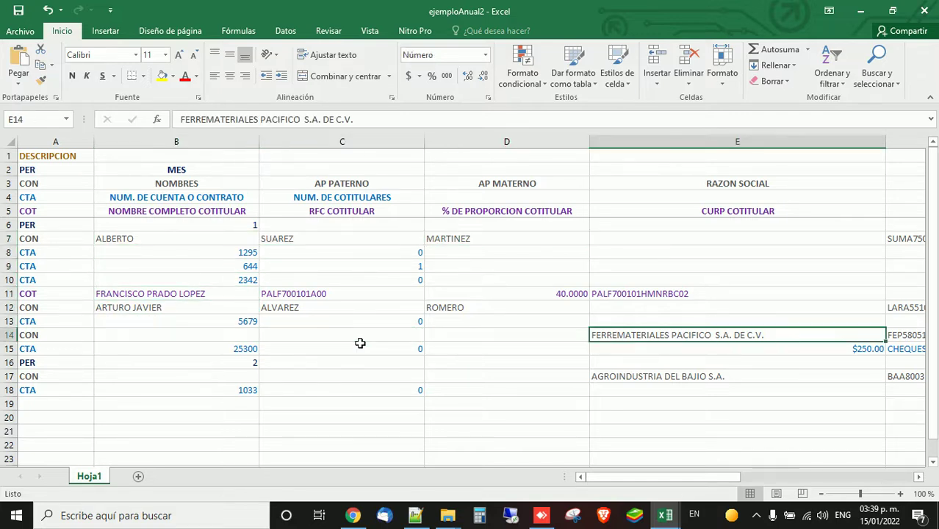
{"action": "key", "text": "Left"}
{"action": "key", "text": "Left"}
{"action": "key", "text": "Left"}
{"action": "key", "text": "Left"}
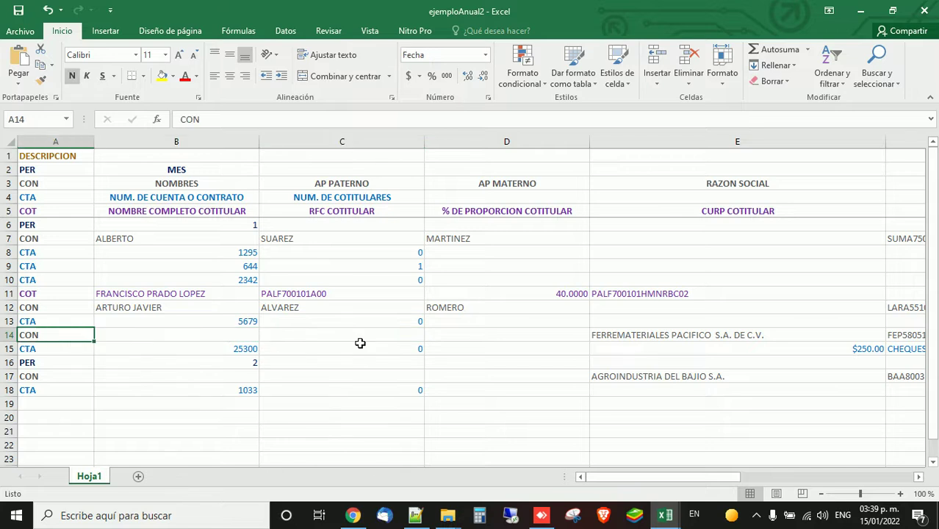
Step: Examine the CTA header fields in row 4 for the account or contract number and the number of co-holders
{"action": "left_click_drag", "start_coordinate": [75, 199], "coordinate": [75, 198]}
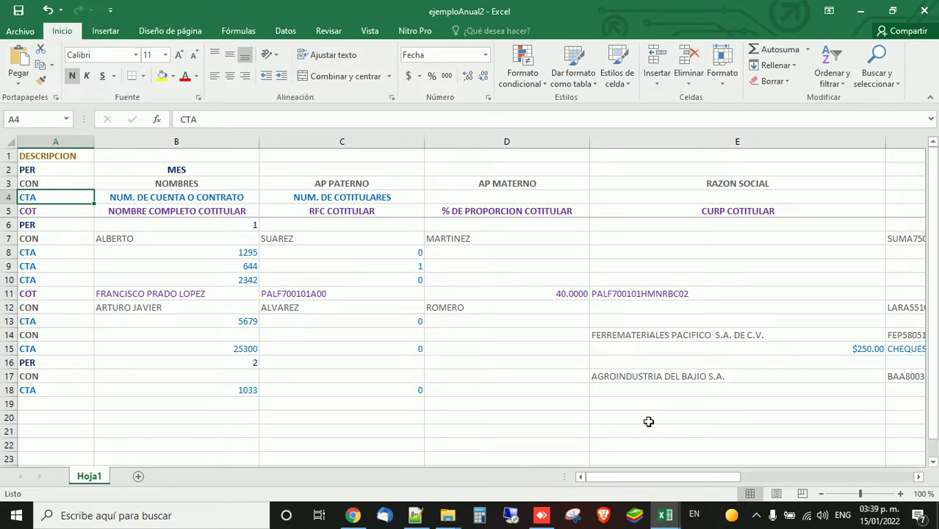
{"action": "key", "text": "Right"}
{"action": "key", "text": "Right"}
{"action": "key", "text": "Left"}
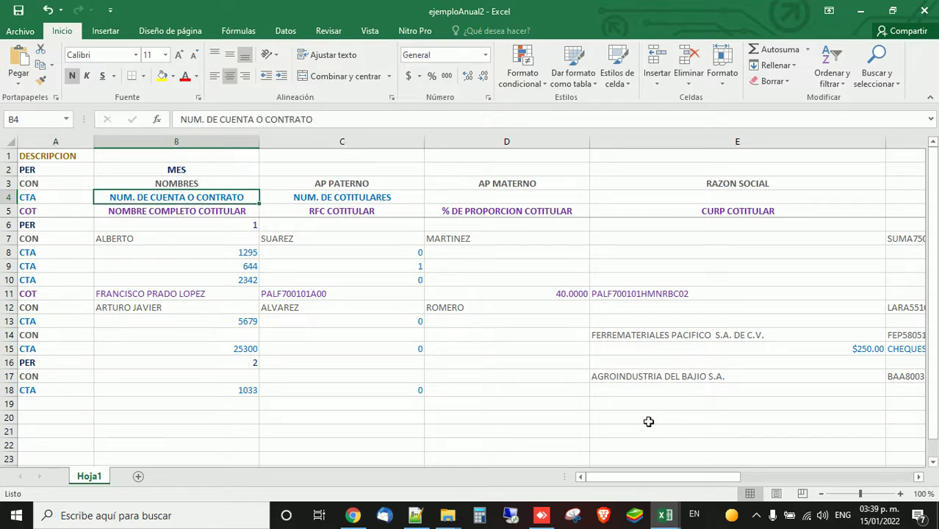
{"action": "key", "text": "Right"}
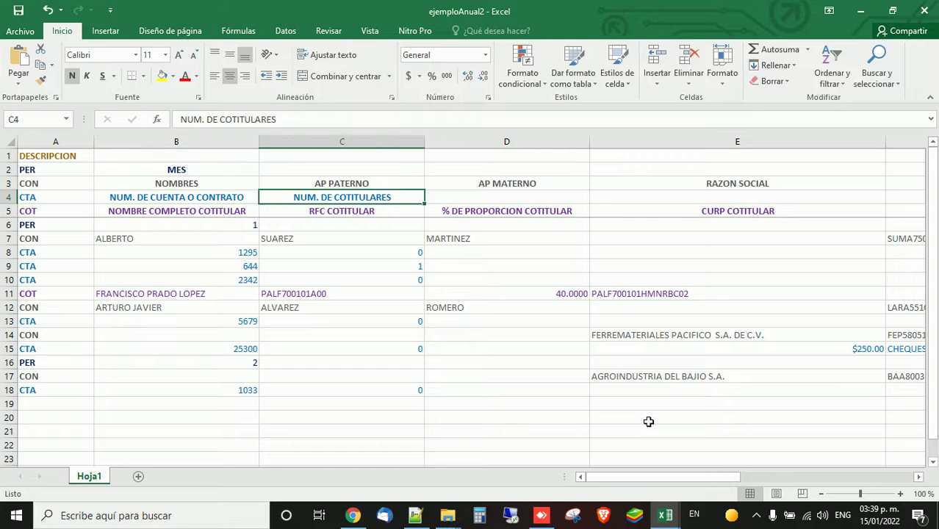
{"action": "key", "text": "Left"}
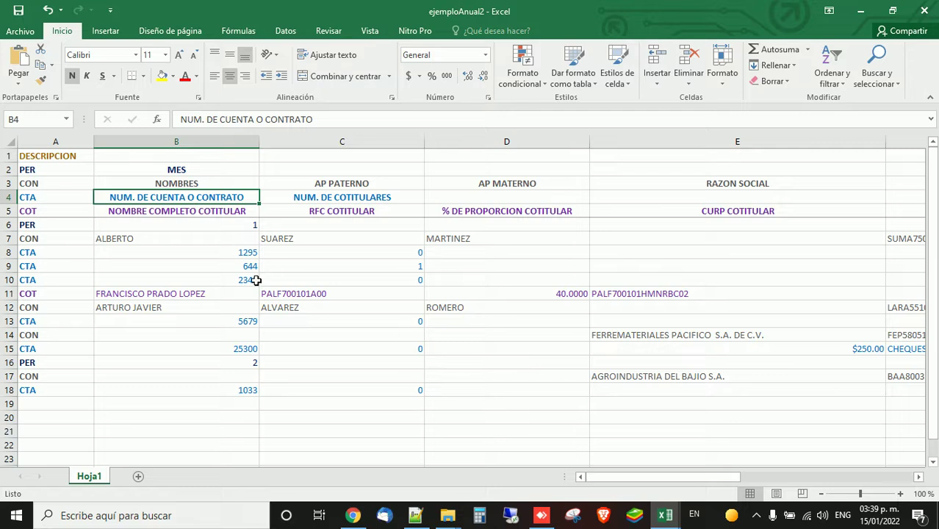
Step: Review the CTA header row 4 and the account rows 8 to 10, 13, 15 and 18
{"action": "left_click", "coordinate": [10, 197]}
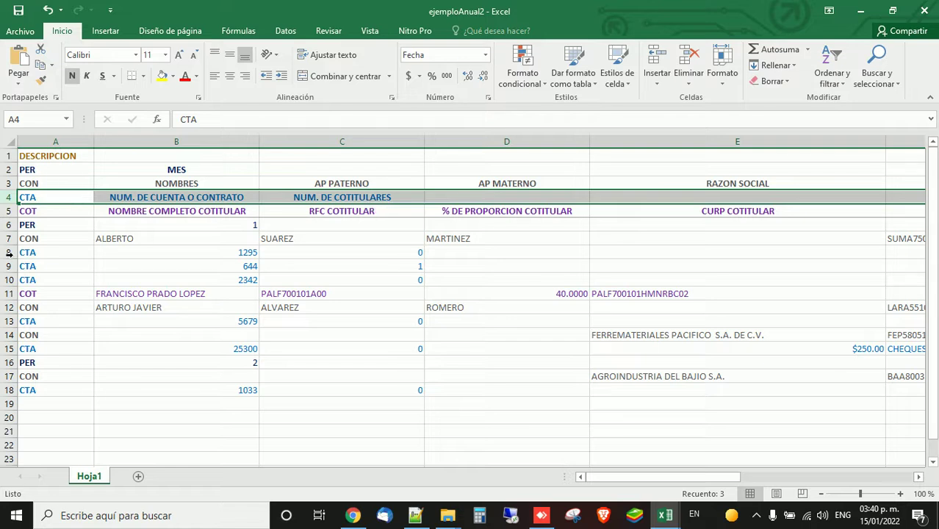
{"action": "left_click", "coordinate": [9, 225]}
{"action": "left_click_drag", "start_coordinate": [9, 252], "coordinate": [11, 279]}
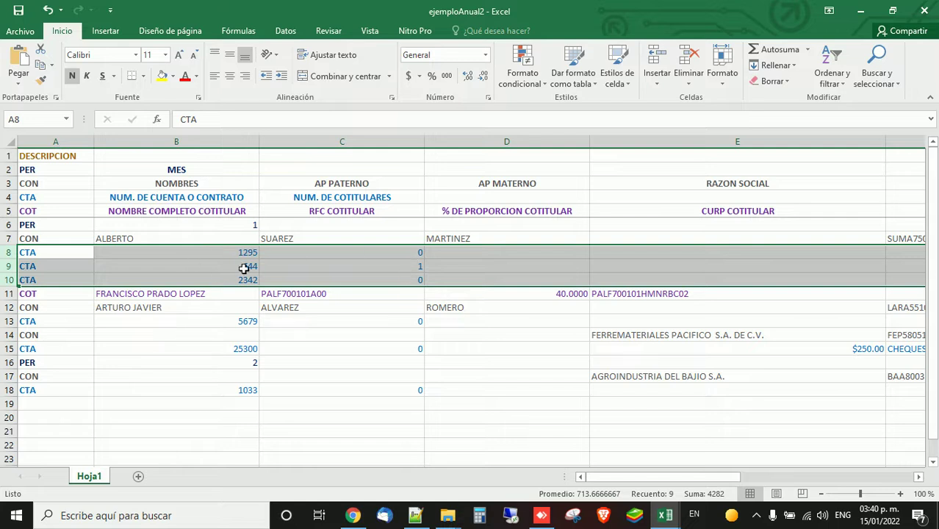
{"action": "left_click", "coordinate": [9, 321]}
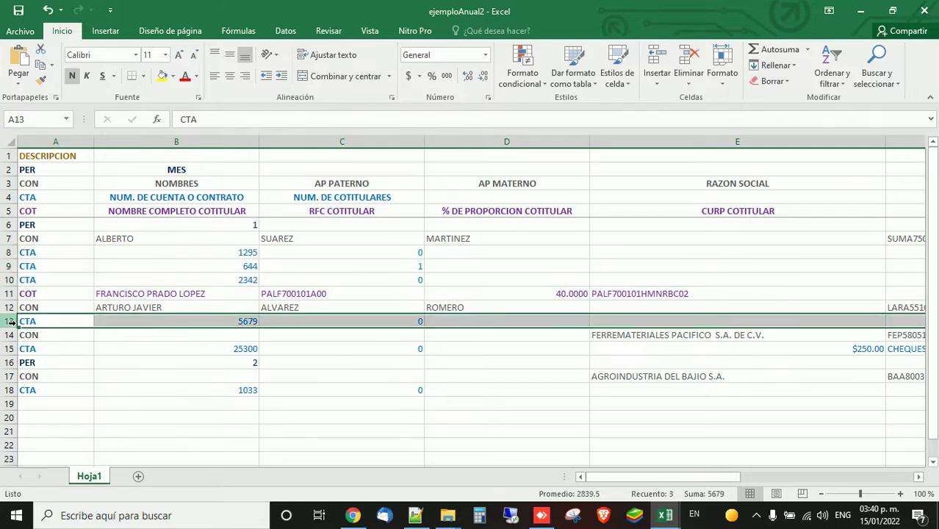
{"action": "left_click", "coordinate": [9, 348]}
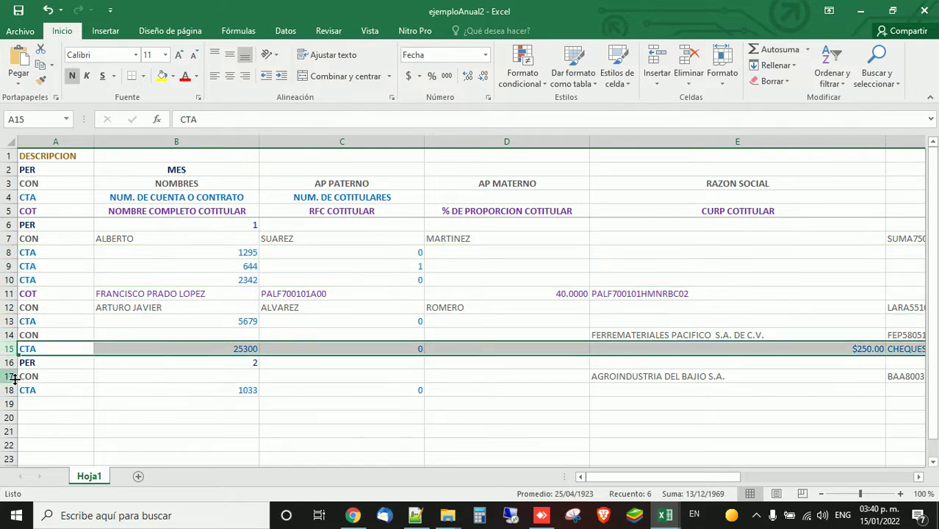
{"action": "left_click", "coordinate": [8, 390]}
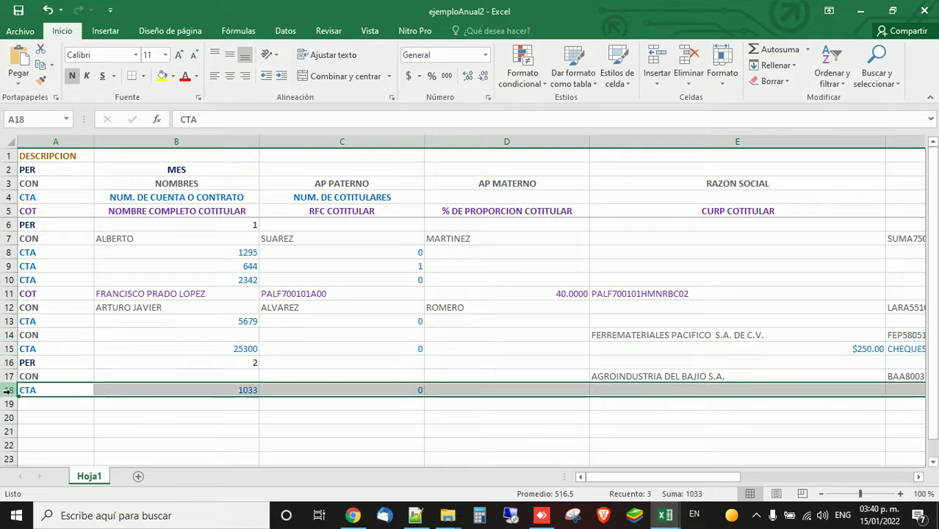
Step: Check the account in row 8 and its number of co-holders in C8
{"action": "left_click", "coordinate": [396, 254]}
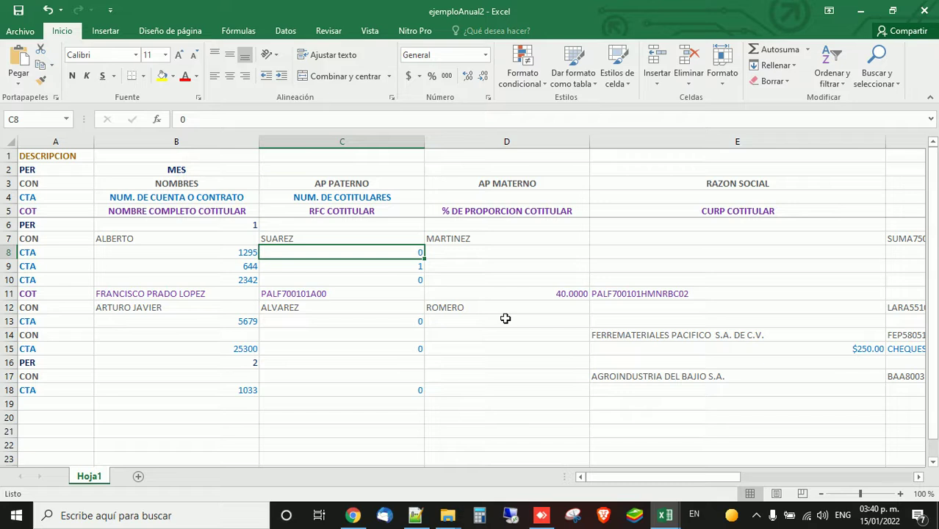
{"action": "left_click", "coordinate": [8, 252]}
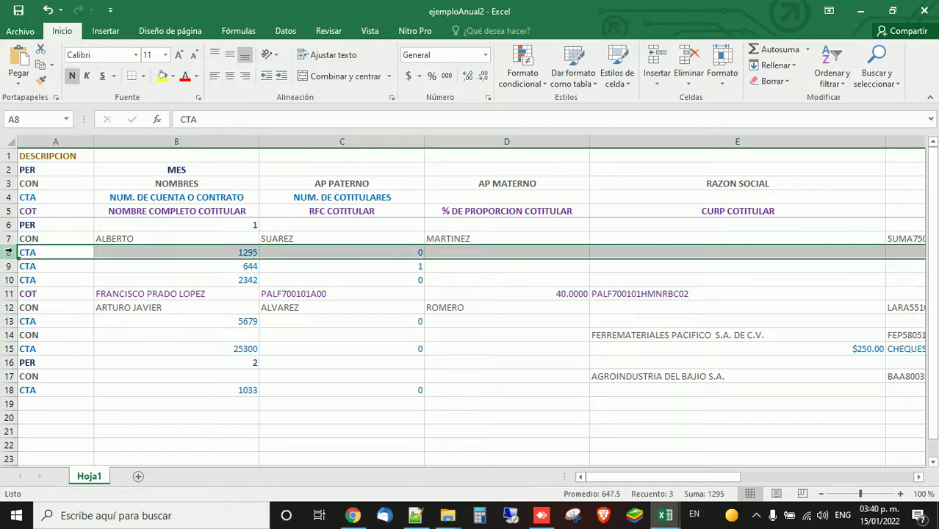
{"action": "left_click", "coordinate": [388, 251]}
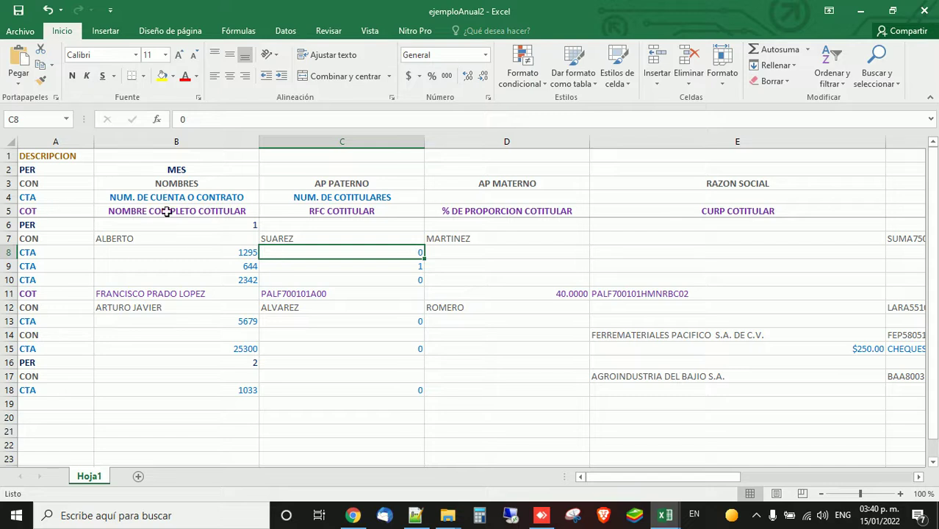
Step: Examine the COT header fields in row 5, from the co-holder's full name through RFC and proportion percentage to CURP
{"action": "left_click", "coordinate": [9, 211]}
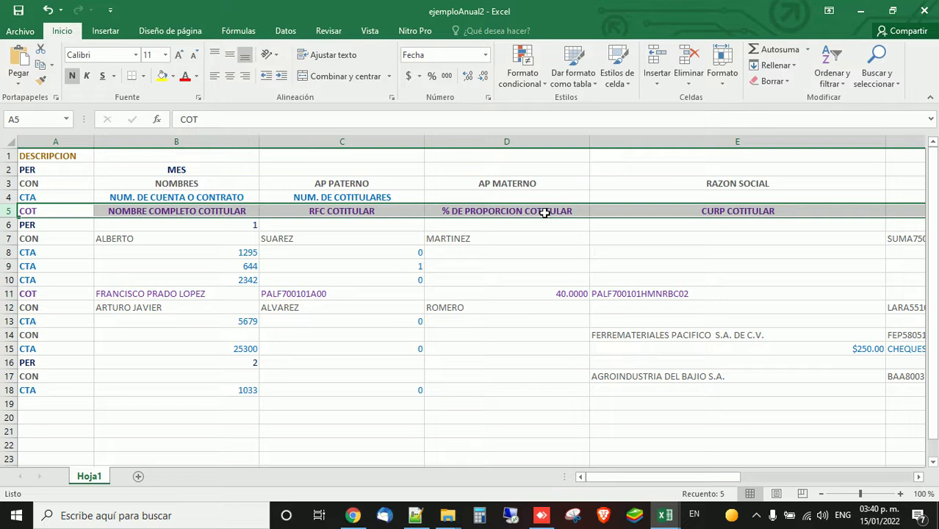
{"action": "left_click", "coordinate": [711, 212]}
{"action": "key", "text": "Right"}
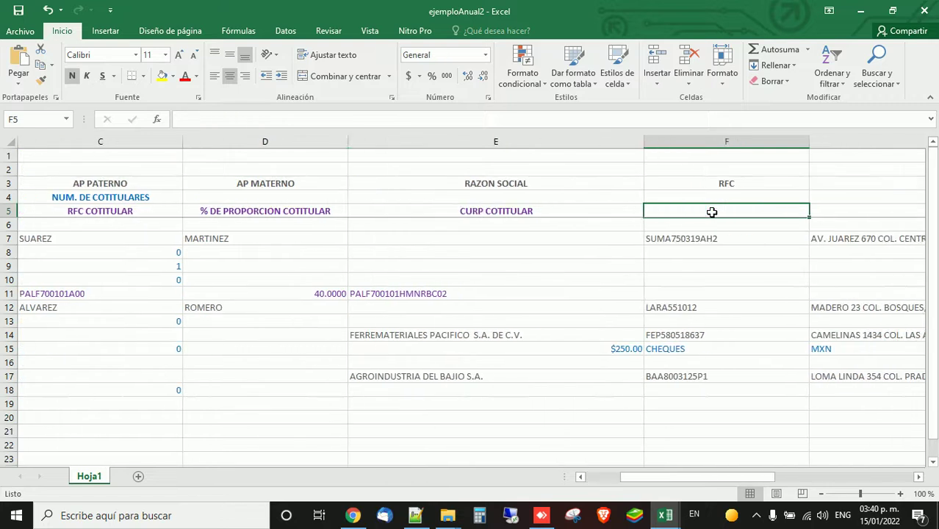
{"action": "key", "text": "Left"}
{"action": "key", "text": "Left"}
{"action": "key", "text": "Left"}
{"action": "key", "text": "Left"}
{"action": "key", "text": "Left"}
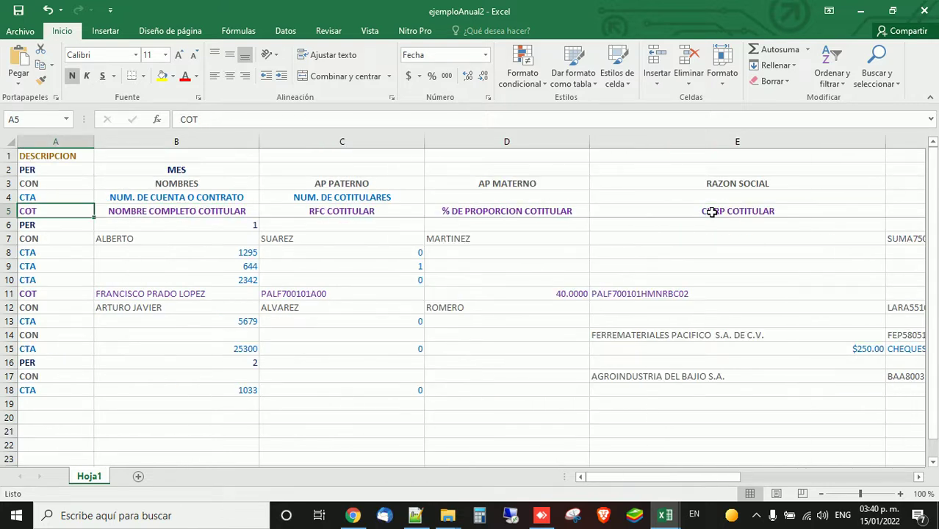
{"action": "key", "text": "Right"}
{"action": "key", "text": "Right"}
{"action": "key", "text": "Right"}
{"action": "key", "text": "Right"}
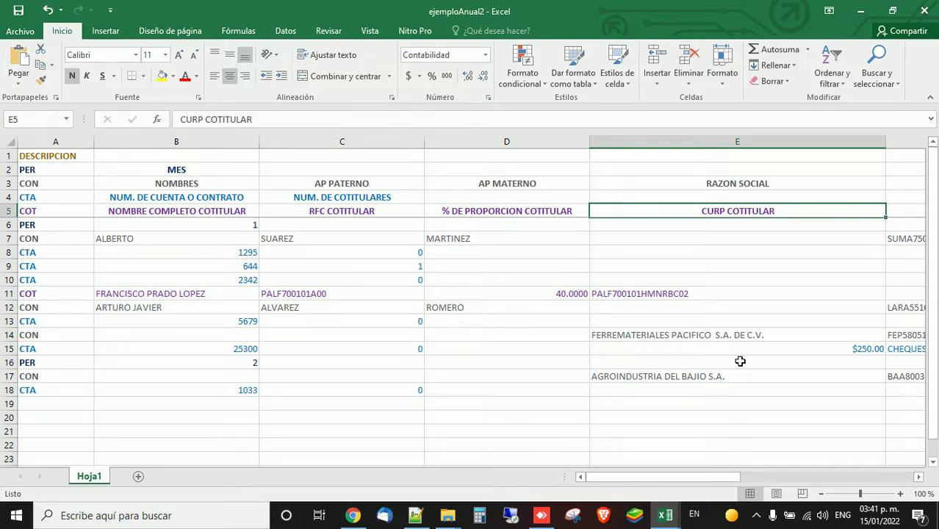
{"action": "key", "text": "Left"}
{"action": "key", "text": "Left"}
{"action": "key", "text": "Left"}
{"action": "key", "text": "Left"}
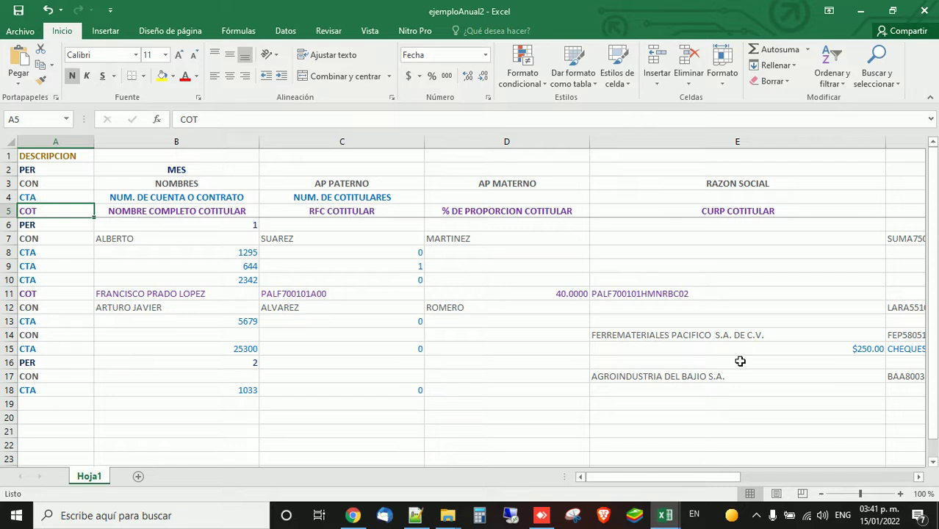
Step: Switch to Notepad++, read the annual declaration instructions on classifying rows and entering periods, and return to the ejemploAnual2 workbook in Excel
{"action": "left_click", "coordinate": [415, 516]}
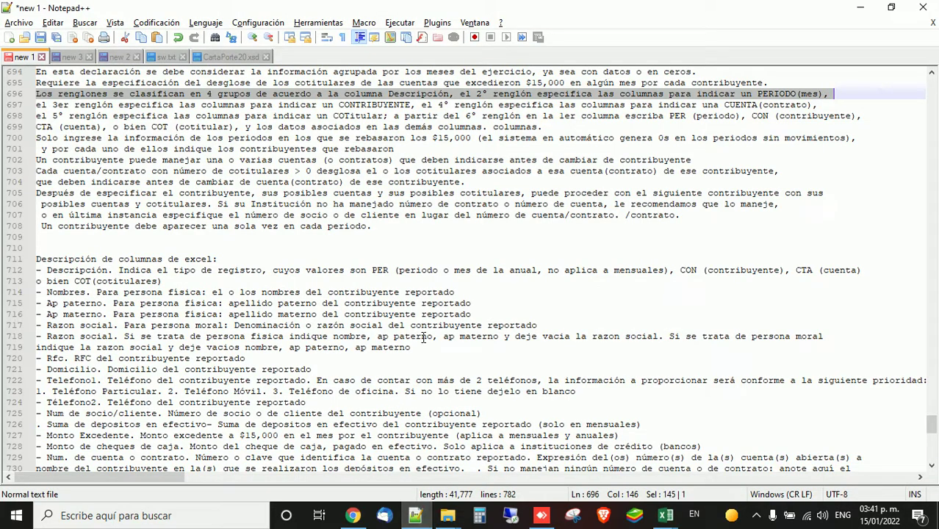
{"action": "key", "text": "Down"}
{"action": "key", "text": "Down"}
{"action": "key", "text": "Down"}
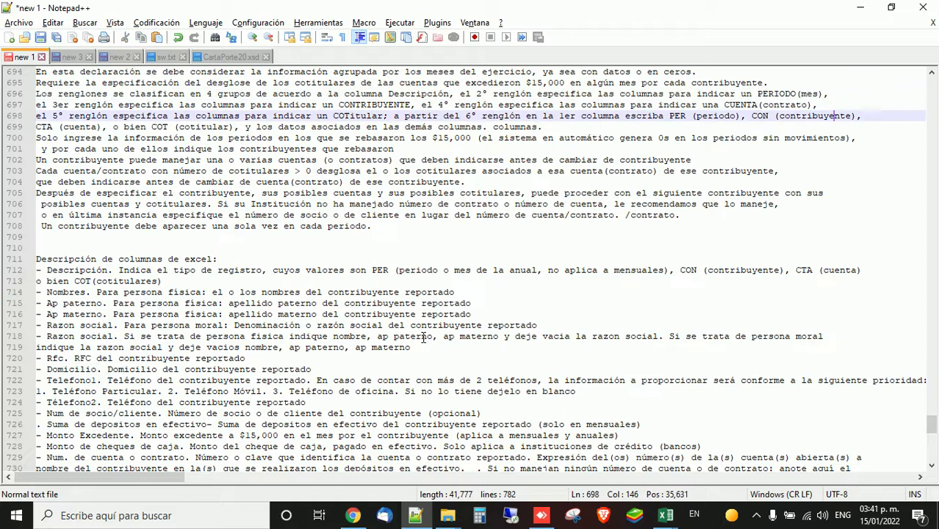
{"action": "key", "text": "Down"}
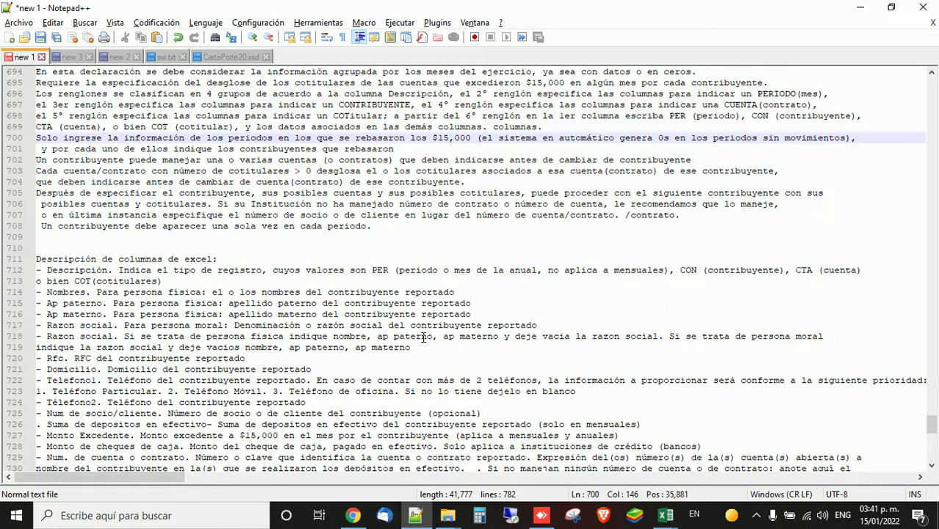
{"action": "scroll", "coordinate": [610, 335], "scroll_direction": "down", "scroll_amount": 2}
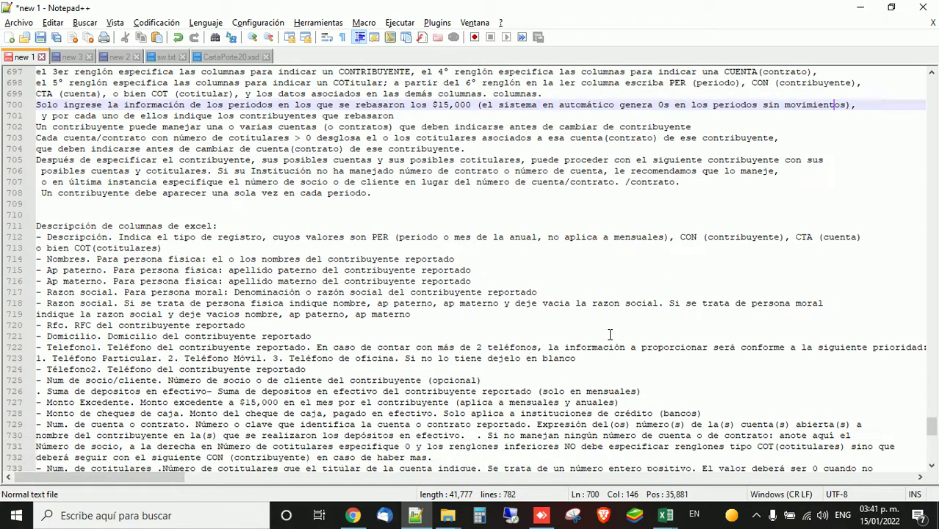
{"action": "left_click", "coordinate": [449, 72]}
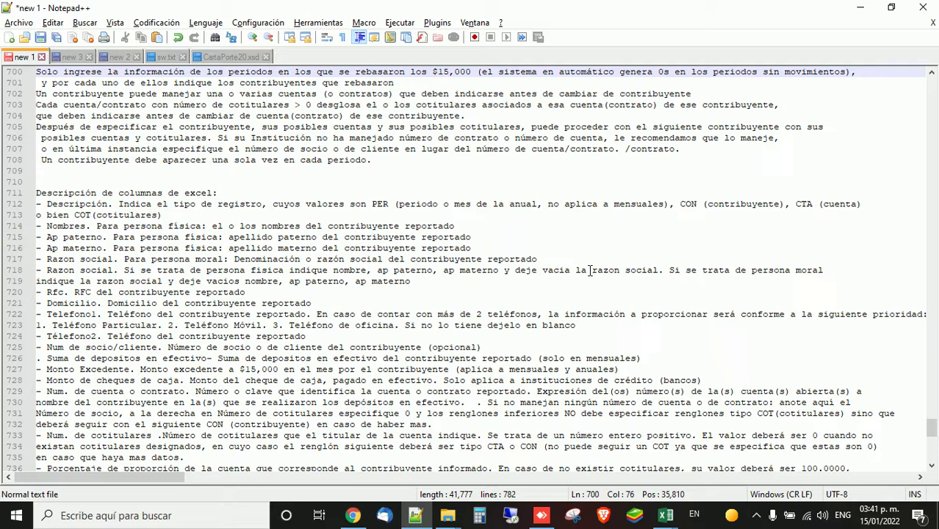
{"action": "key", "text": "alt+Tab"}
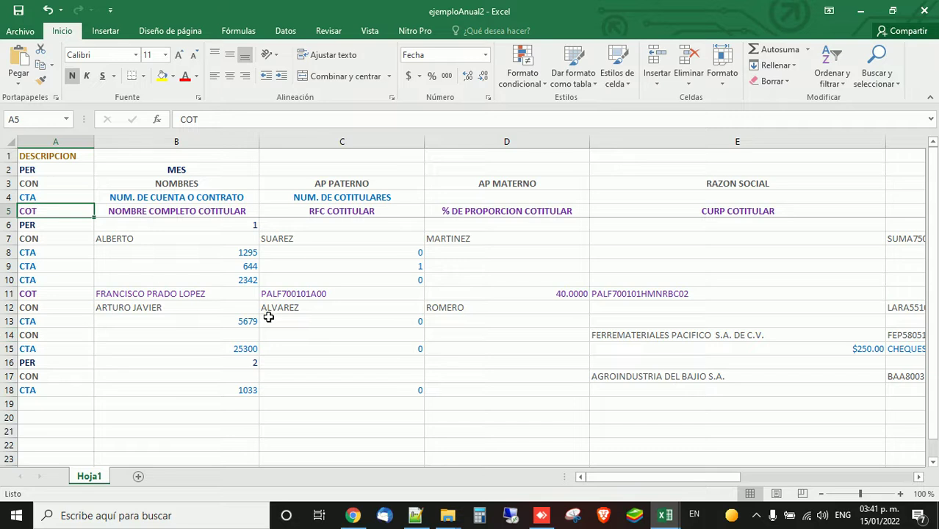
Step: Check the month numbers of the period rows in B6 and B16 and the free row below the last account
{"action": "left_click", "coordinate": [247, 224]}
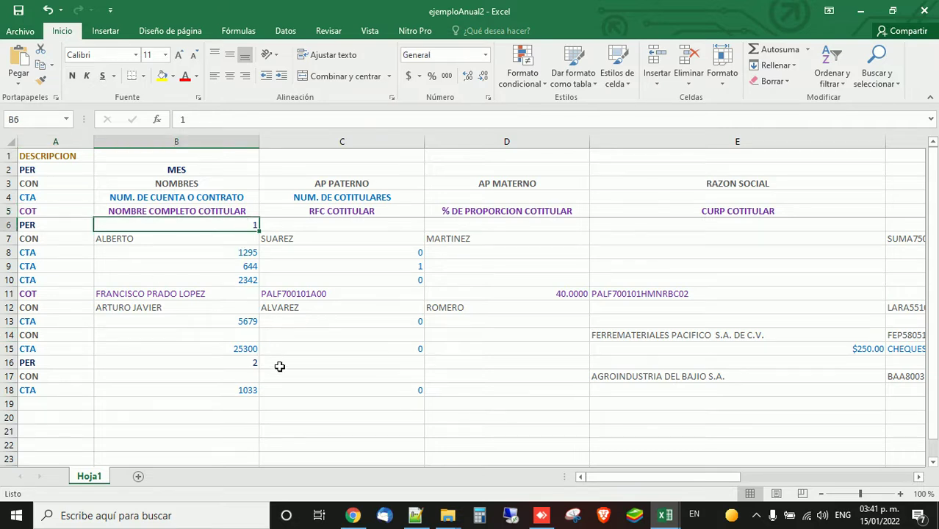
{"action": "left_click", "coordinate": [253, 364]}
{"action": "left_click", "coordinate": [246, 405]}
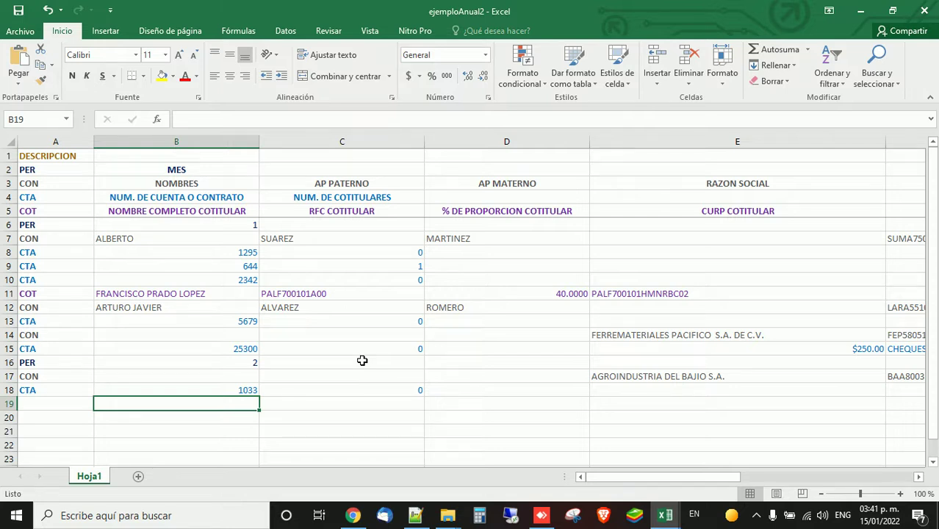
Step: Switch to Notepad++ and read line 702 on listing a taxpayer's accounts before changing taxpayer
{"action": "key", "text": "alt+Tab"}
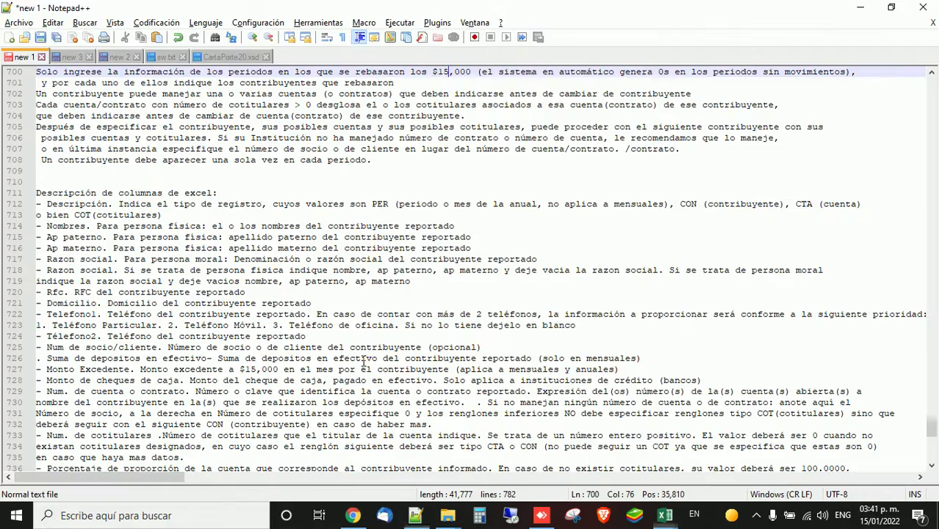
{"action": "key", "text": "Down"}
{"action": "key", "text": "Home"}
{"action": "key", "text": "Down"}
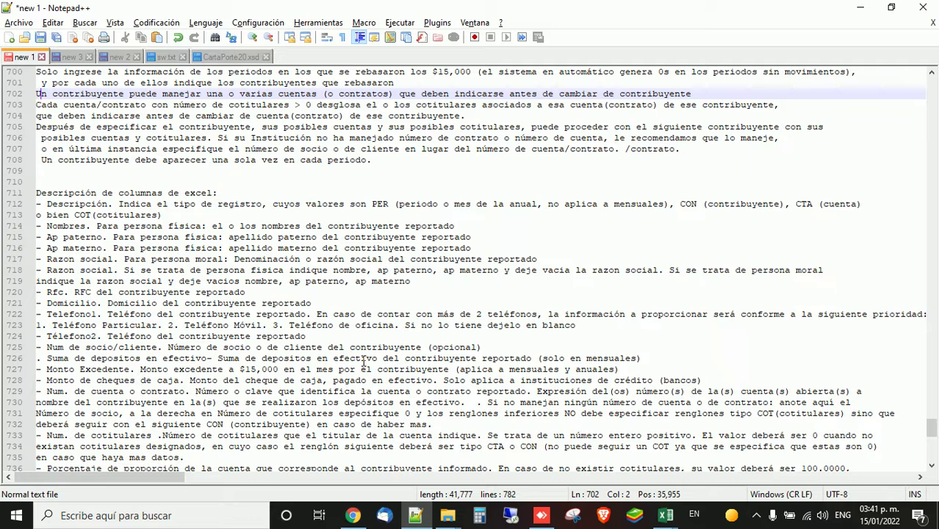
Step: Switch to the ejemploAnual2 workbook in Excel and review taxpayer row 7, account rows 8 to 10, and account rows 13, 15 and 18
{"action": "key", "text": "alt+Tab"}
{"action": "left_click", "coordinate": [6, 238]}
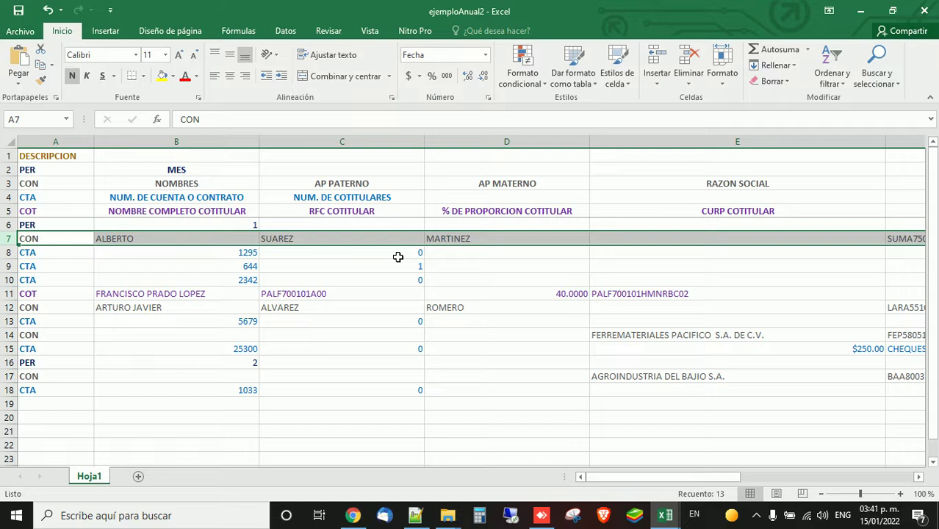
{"action": "left_click", "coordinate": [11, 255]}
{"action": "left_click_drag", "start_coordinate": [13, 261], "coordinate": [10, 281]}
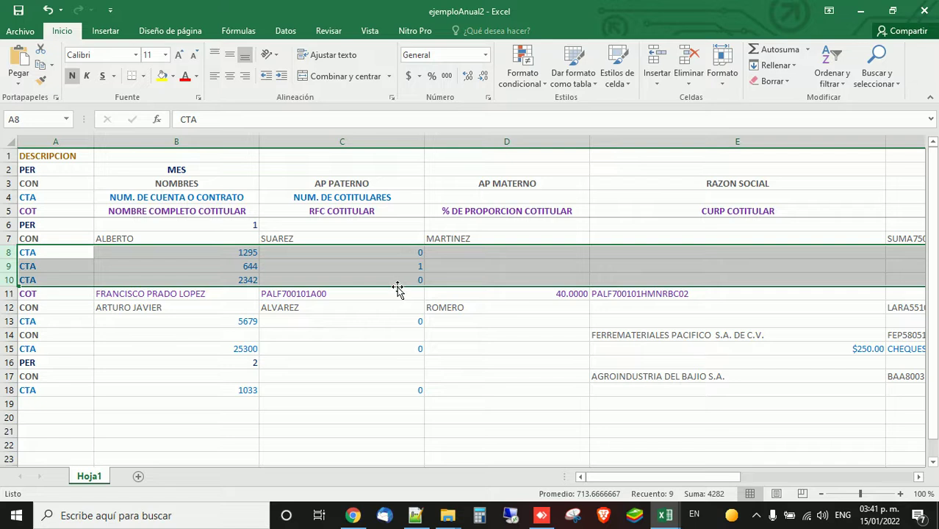
{"action": "left_click", "coordinate": [38, 309]}
{"action": "left_click", "coordinate": [9, 321]}
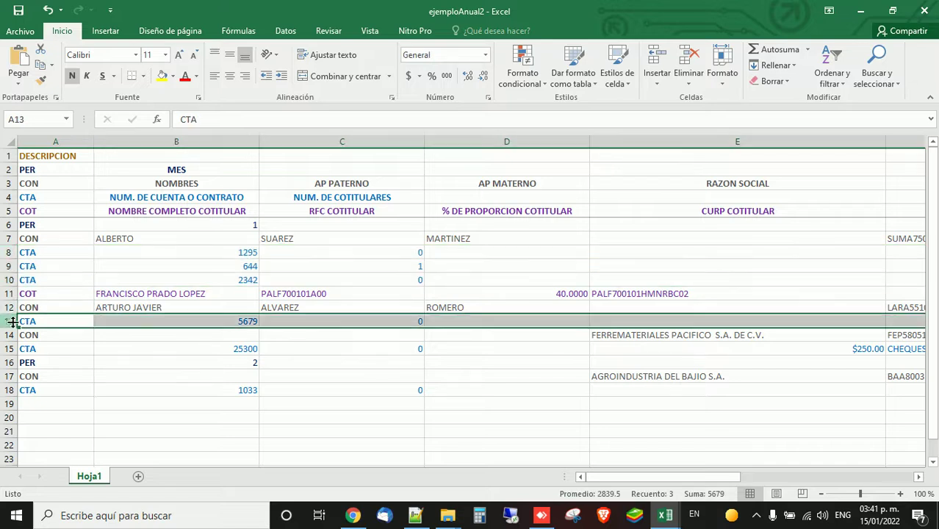
{"action": "left_click", "coordinate": [9, 348]}
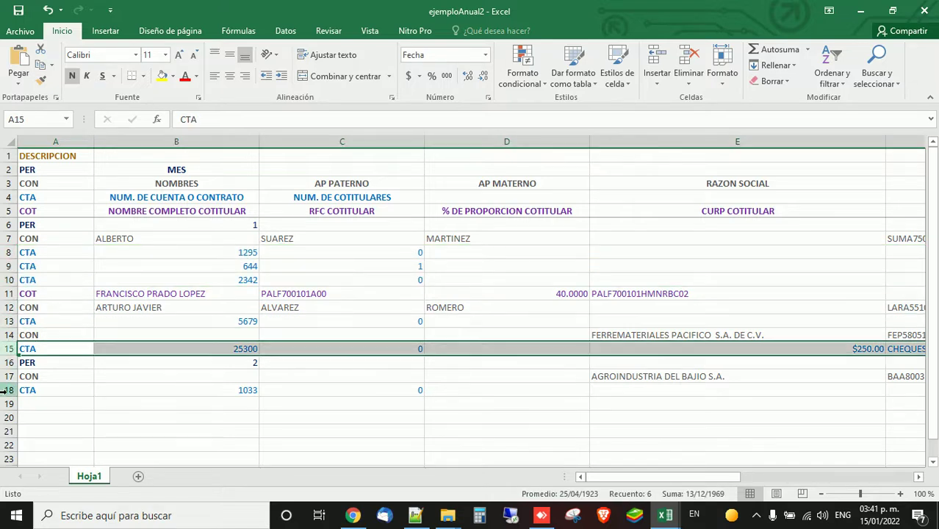
{"action": "left_click", "coordinate": [5, 390]}
Step: Switch to Notepad++, read line 703 on breaking down the co-holders of each account, and return to the Excel workbook
{"action": "key", "text": "alt+Tab"}
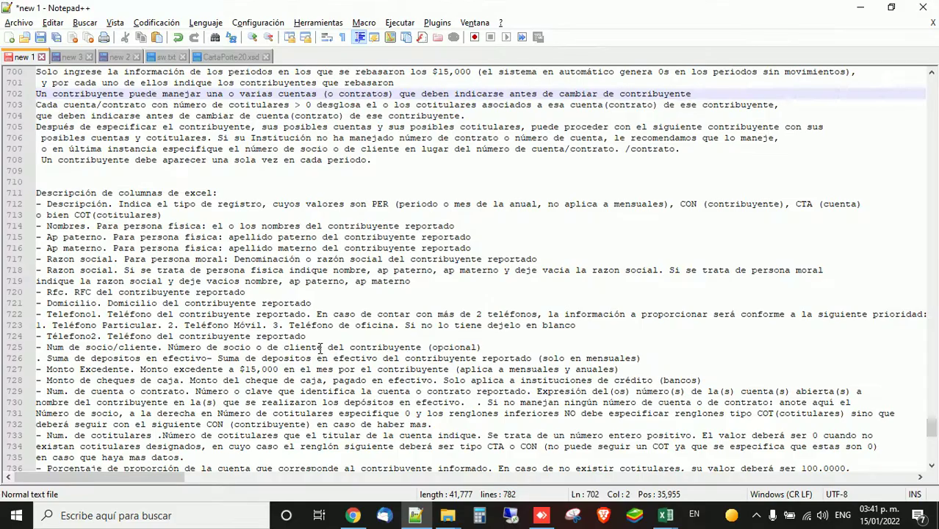
{"action": "key", "text": "Down"}
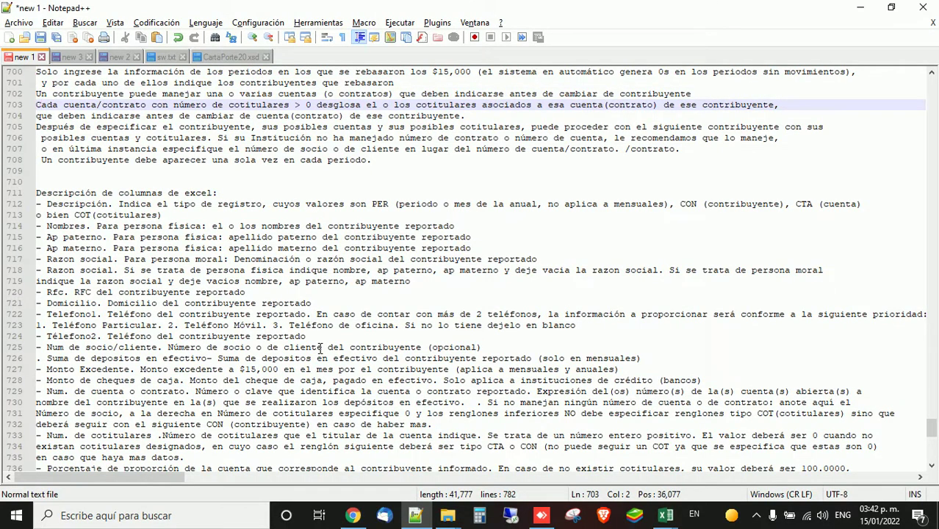
{"action": "key", "text": "Home"}
{"action": "key", "text": "shift+End"}
{"action": "key", "text": "alt+Tab"}
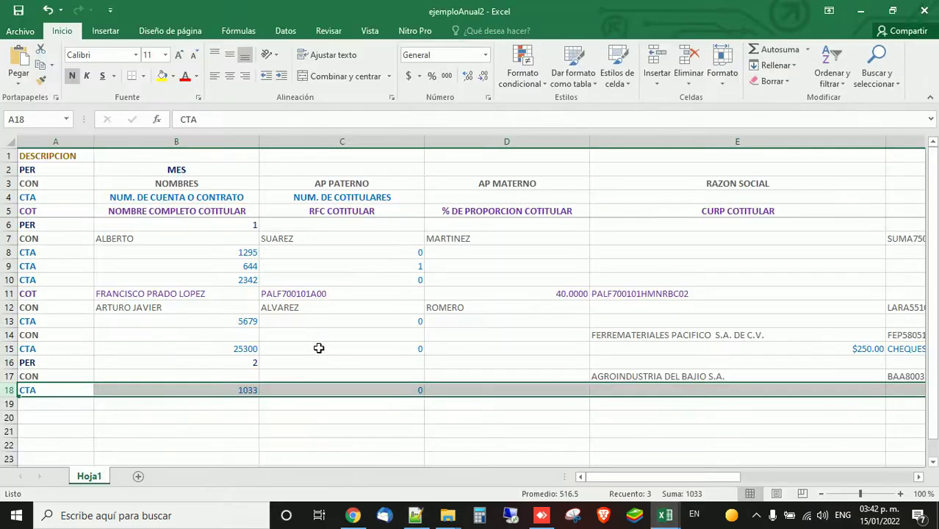
Step: Examine the account number and number of co-holders headers in row 4 and the co-holder counts in C8 and C9
{"action": "left_click", "coordinate": [214, 199]}
{"action": "key", "text": "Right"}
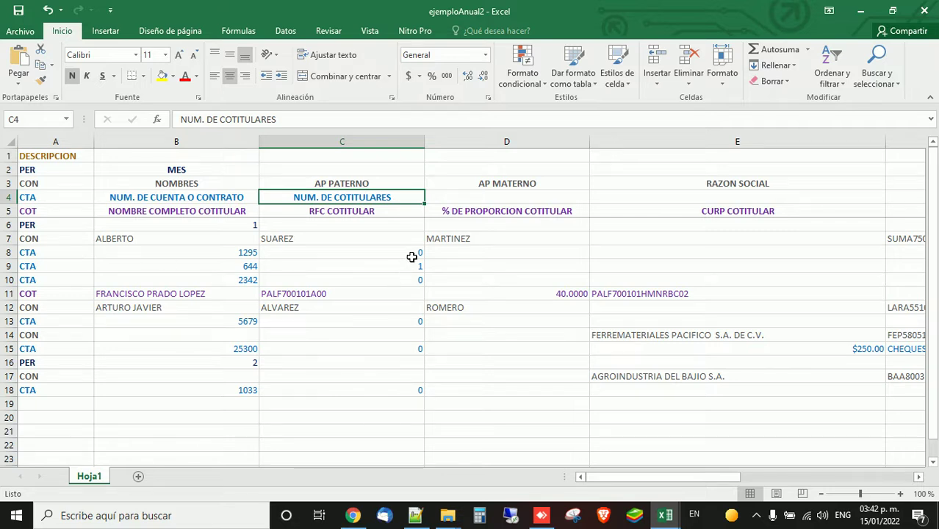
{"action": "key", "text": "Down"}
{"action": "key", "text": "Down"}
{"action": "key", "text": "Down"}
{"action": "key", "text": "Down"}
{"action": "key", "text": "Left"}
{"action": "key", "text": "Right"}
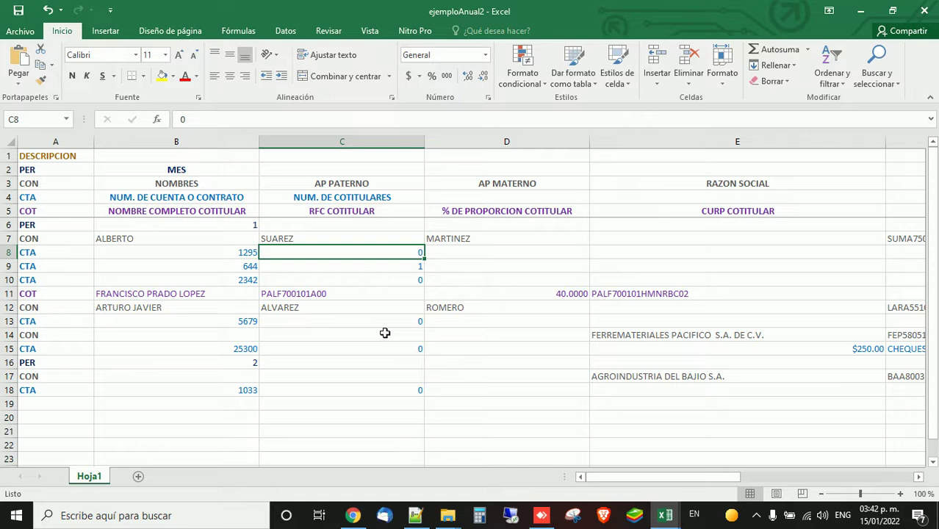
{"action": "key", "text": "Down"}
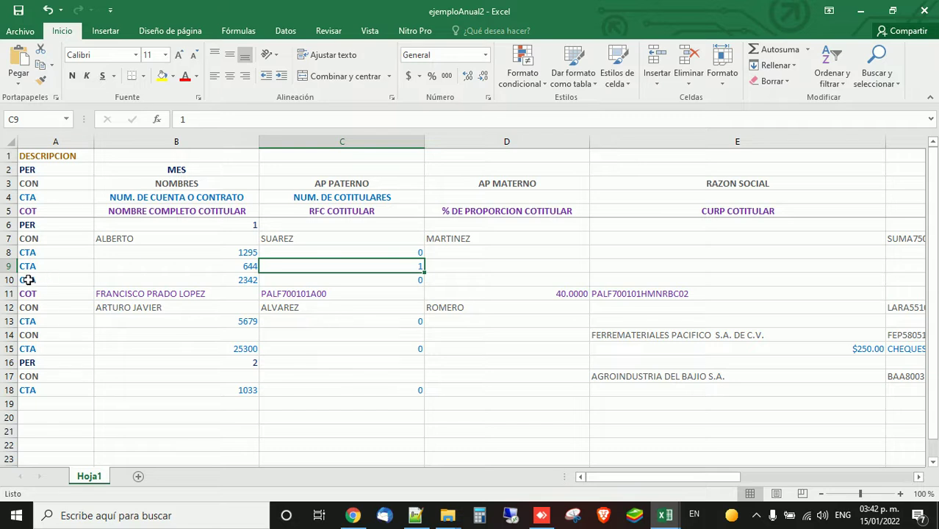
Step: Move the account row 10 below the co-holder row 11, so the co-holder directly follows the account in row 9
{"action": "left_click", "coordinate": [6, 280]}
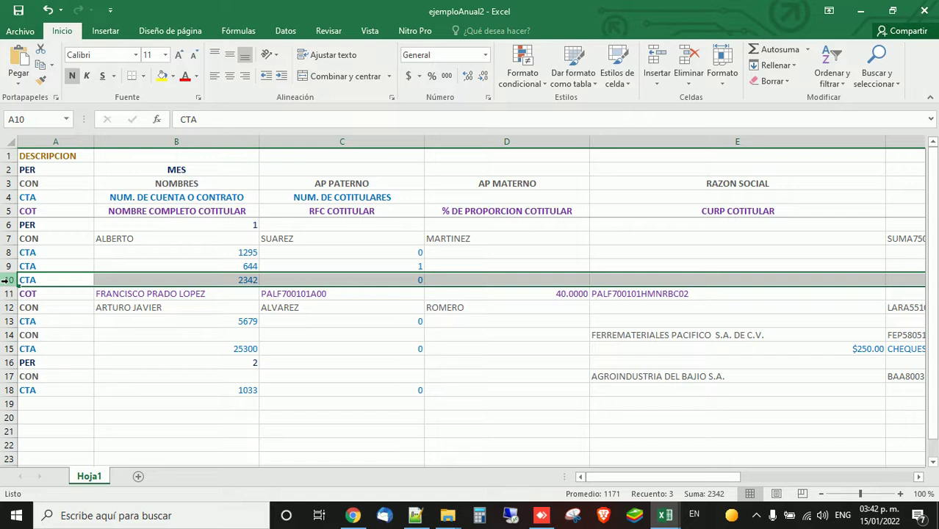
{"action": "right_click", "coordinate": [6, 280]}
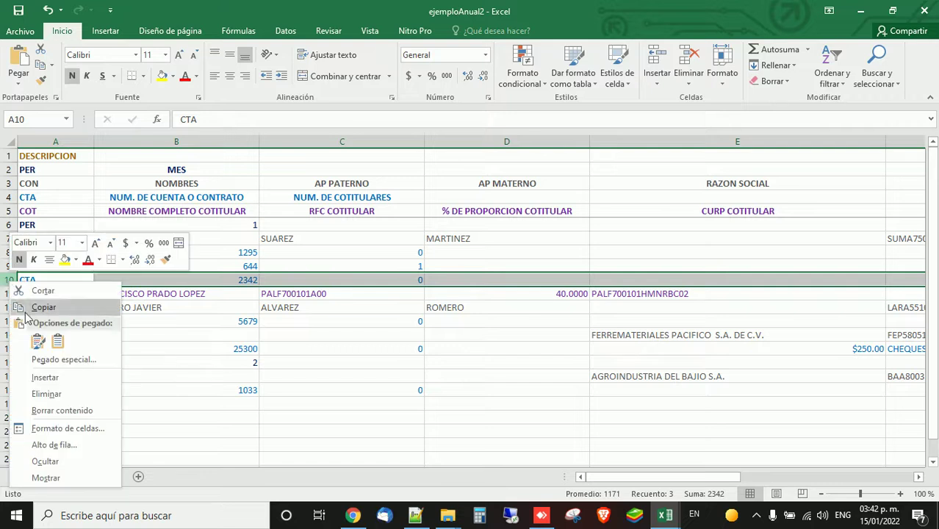
{"action": "left_click", "coordinate": [45, 293]}
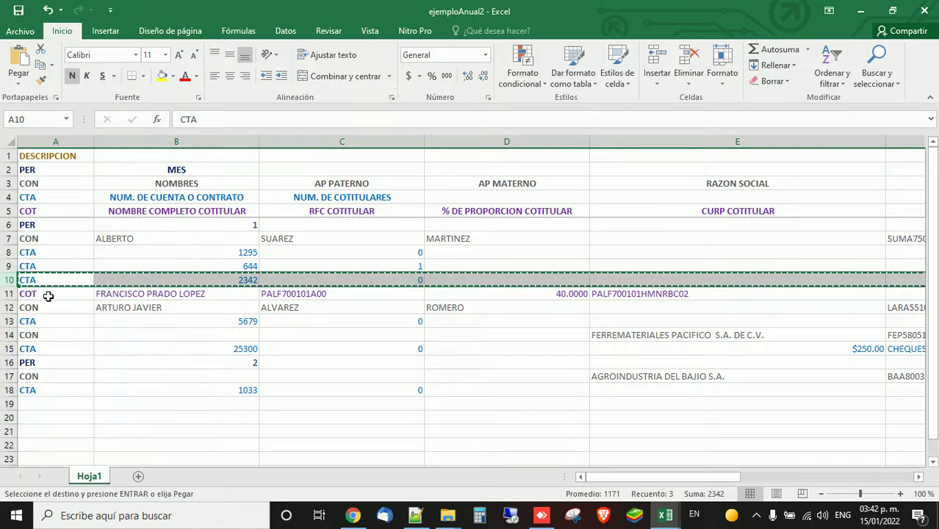
{"action": "right_click", "coordinate": [11, 309]}
{"action": "left_click", "coordinate": [66, 199]}
Step: Review the account and number of co-holders in row 9 together with the COT row 10 beneath it
{"action": "left_click", "coordinate": [335, 270]}
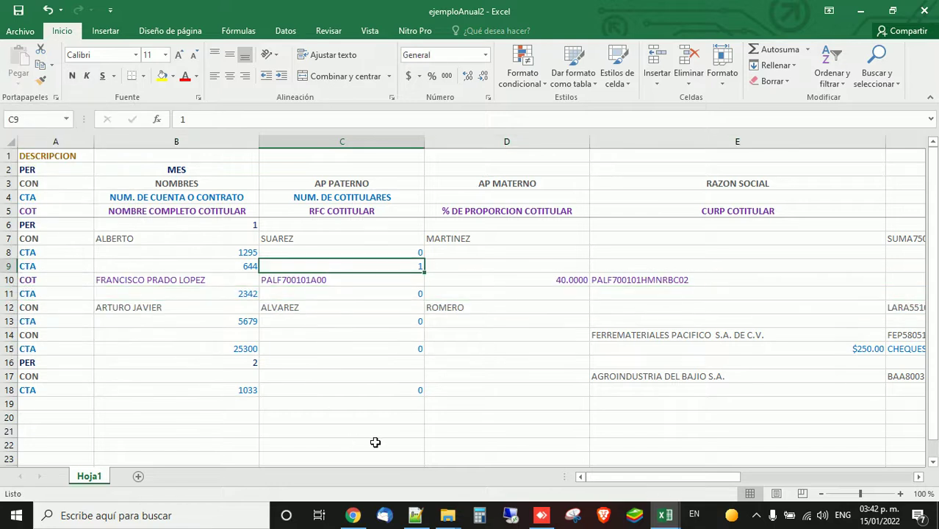
{"action": "key", "text": "Left"}
{"action": "key", "text": "Left"}
{"action": "key", "text": "Right"}
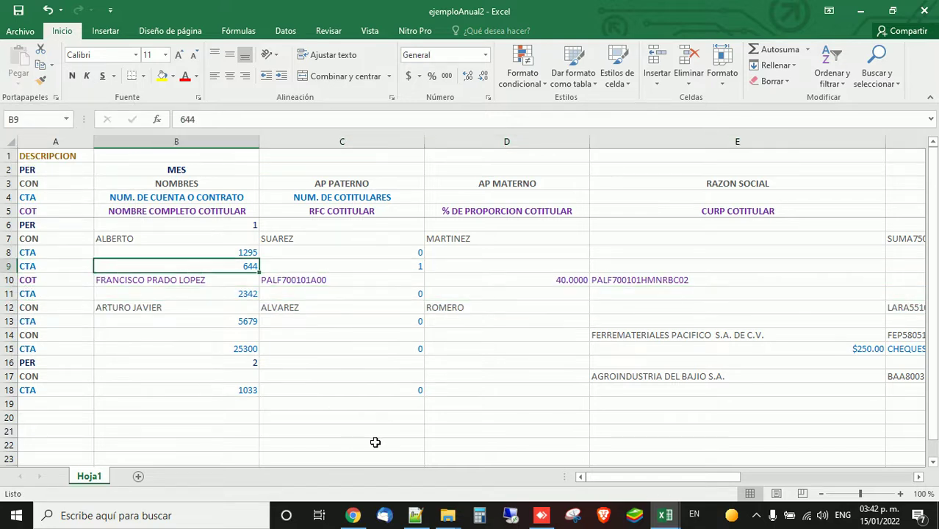
{"action": "key", "text": "Right"}
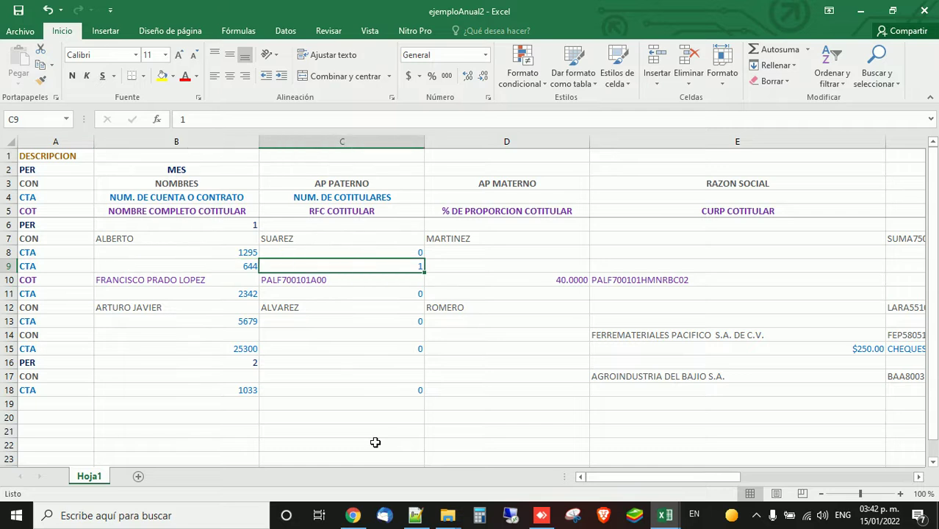
{"action": "key", "text": "Down"}
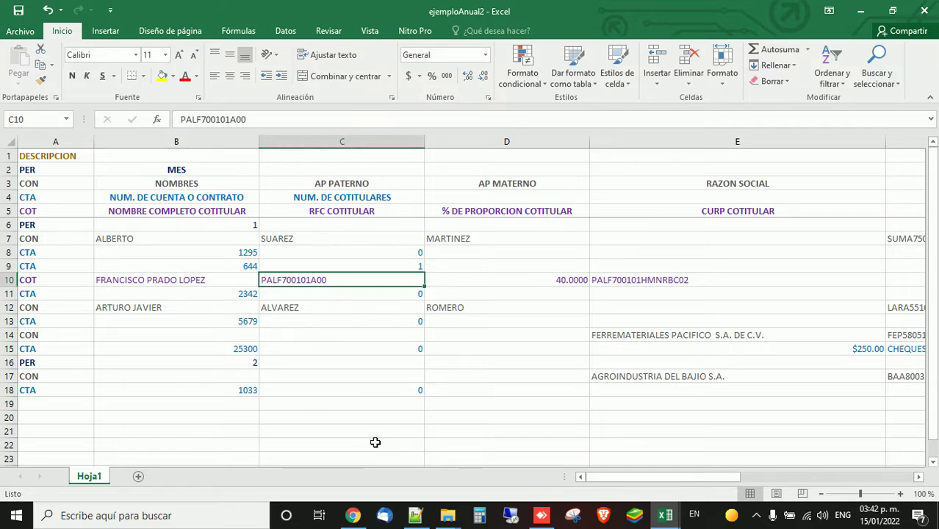
{"action": "key", "text": "Left"}
{"action": "key", "text": "Left"}
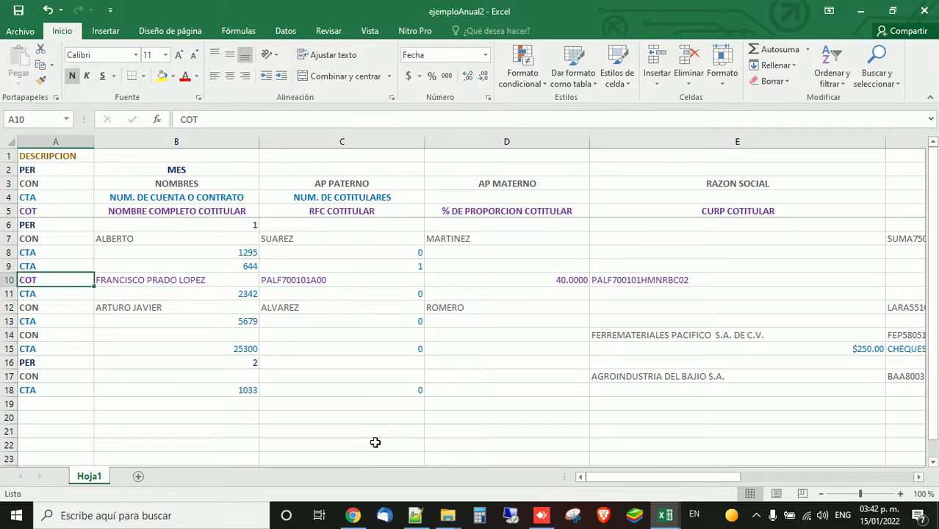
{"action": "key", "text": "Right"}
{"action": "key", "text": "Right"}
Step: Set the number of co-holders in C9 to 2
{"action": "key", "text": "Up"}
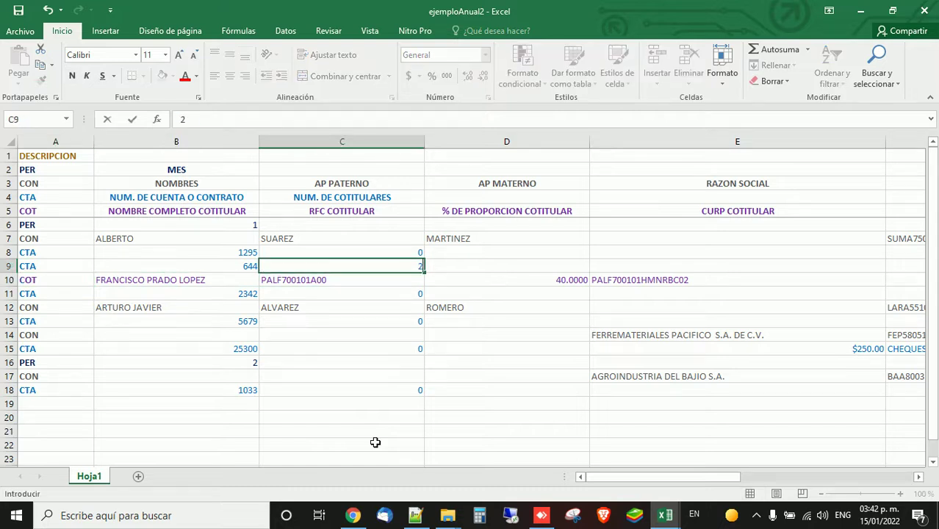
{"action": "type", "text": "2"}
{"action": "key", "text": "Return"}
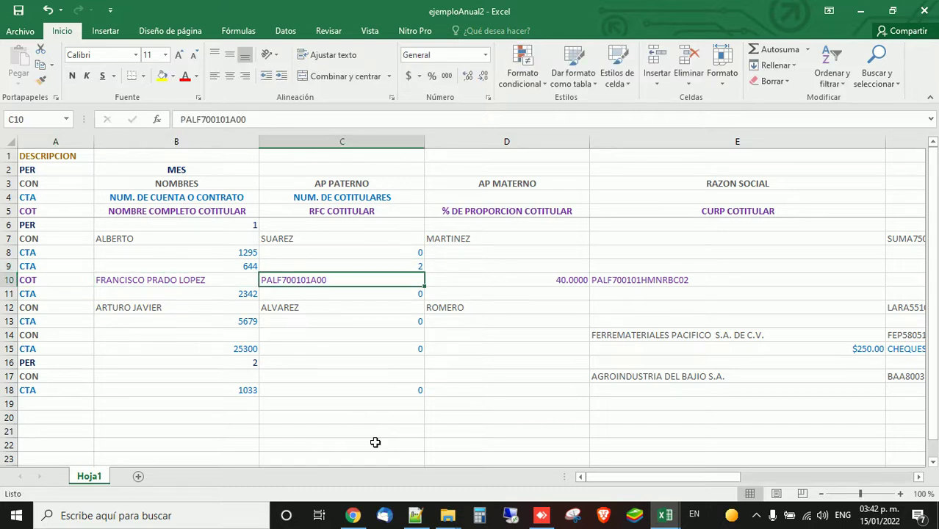
Step: Insert a new row 11 and copy the COT label, co-holder name and RFC from A10:C10 into it
{"action": "right_click", "coordinate": [15, 296]}
{"action": "left_click", "coordinate": [53, 186]}
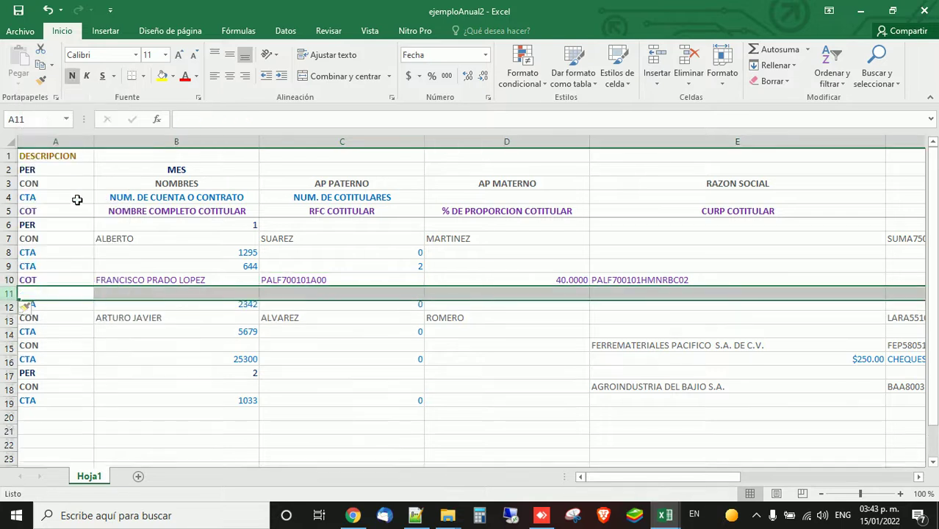
{"action": "key", "text": "Up"}
{"action": "key", "text": "shift+Right"}
{"action": "key", "text": "shift+Right"}
{"action": "key", "text": "ctrl+c"}
{"action": "key", "text": "Down"}
{"action": "key", "text": "ctrl+v"}
{"action": "key", "text": "Escape"}
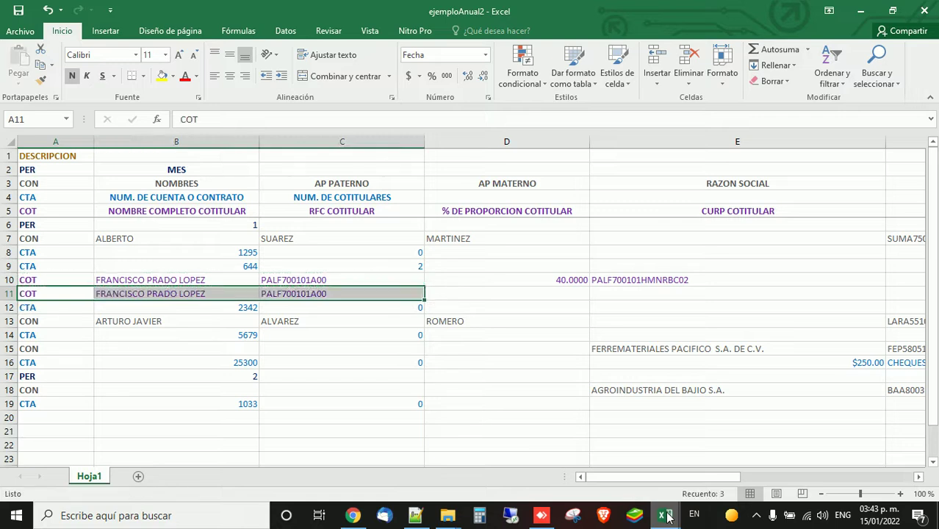
Step: Enter the second co-holder's full name in B11 and set the proportion percentage in D11 to 60
{"action": "key", "text": "Right"}
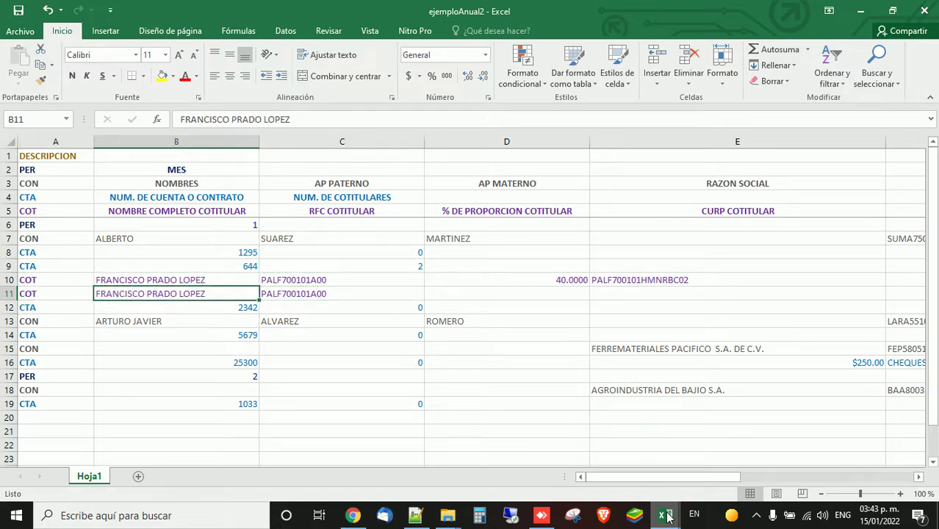
{"action": "type", "text": "JU"}
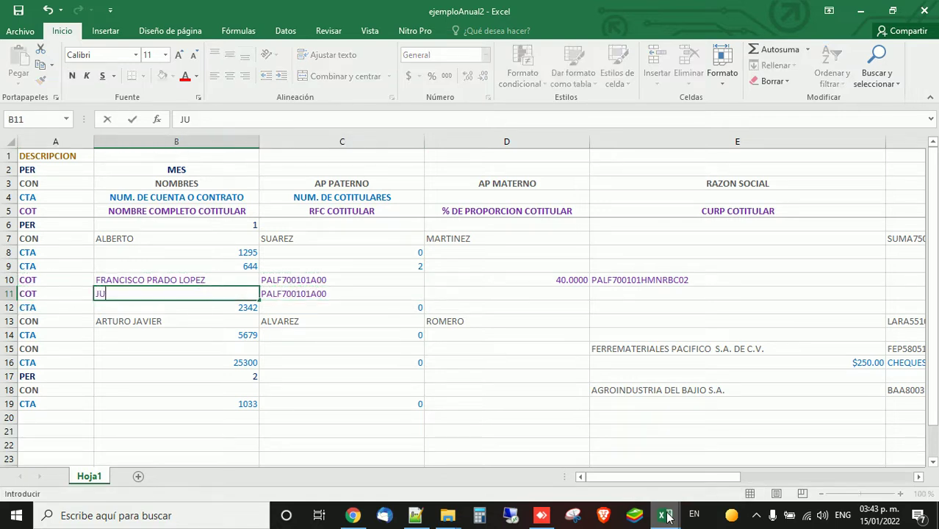
{"action": "type", "text": "ANA LOPEZ"}
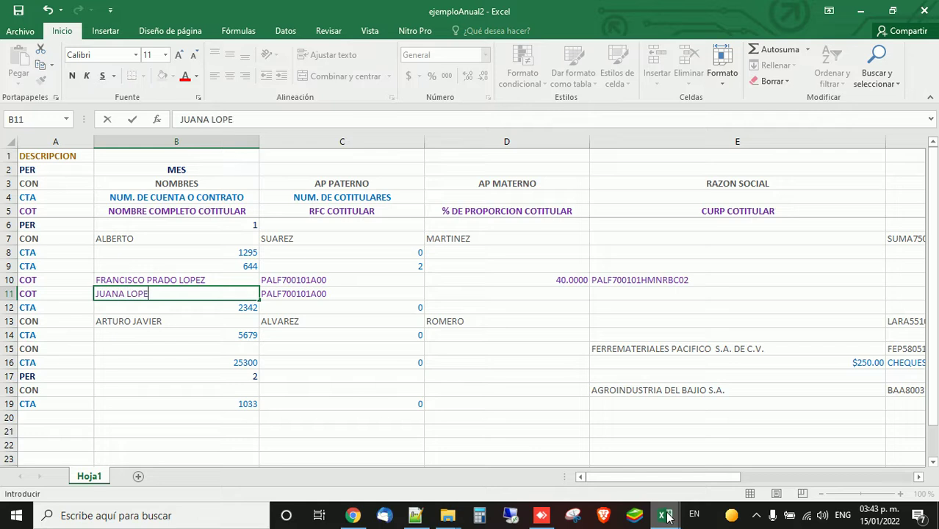
{"action": "key", "text": "Tab"}
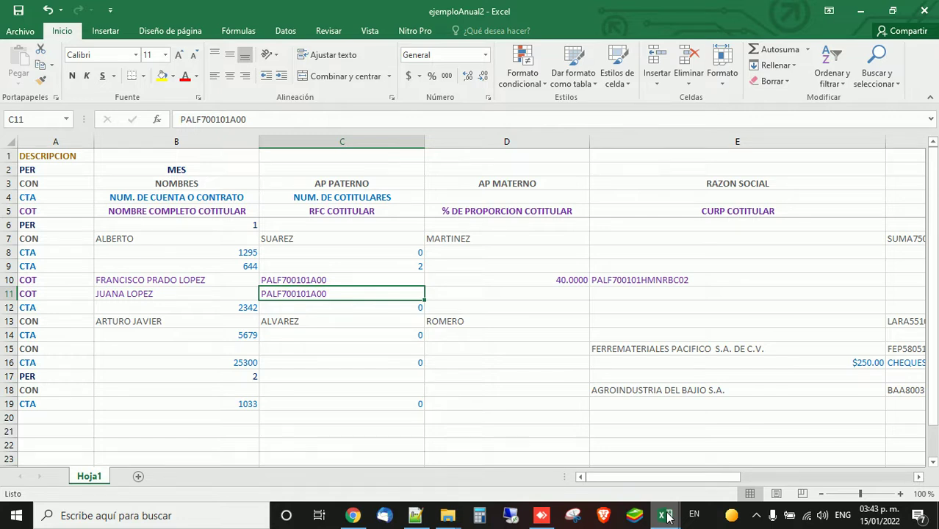
{"action": "key", "text": "Right"}
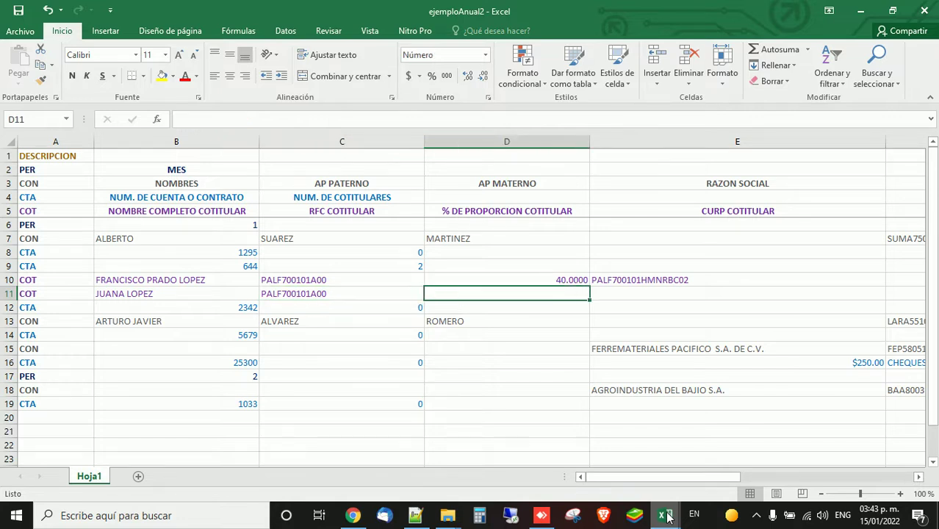
{"action": "type", "text": "60"}
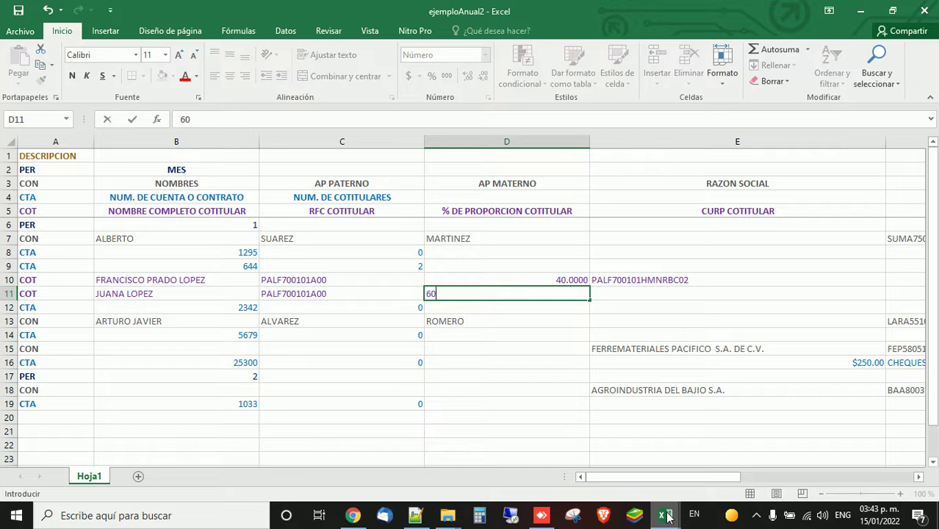
{"action": "key", "text": "Return"}
{"action": "key", "text": "Up"}
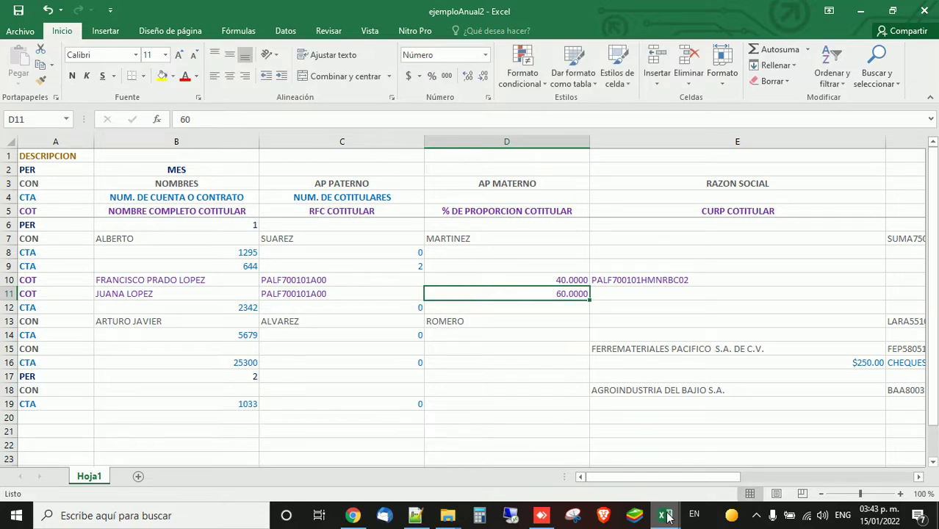
Step: Compare the number of co-holders in C8 and C9 with the co-holder rows listed beneath
{"action": "key", "text": "Left"}
{"action": "key", "text": "Up"}
{"action": "key", "text": "Up"}
{"action": "key", "text": "Up"}
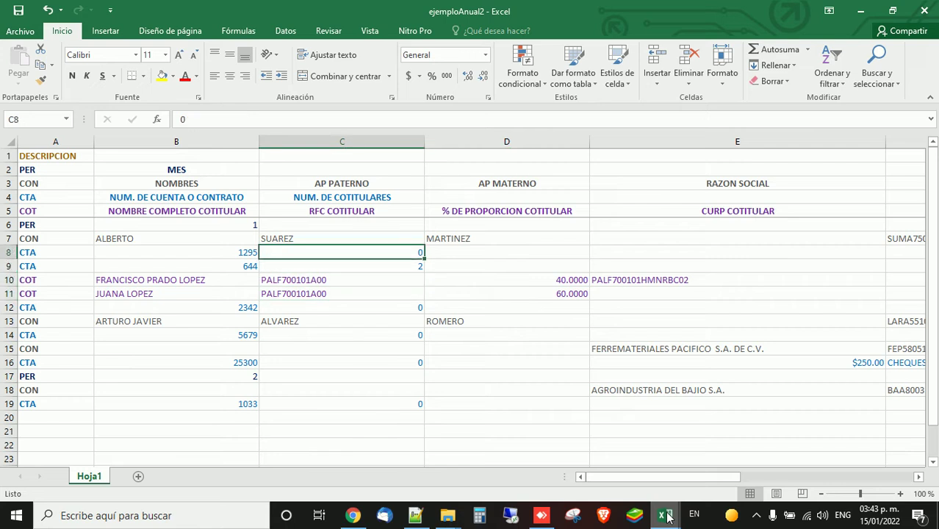
{"action": "left_click", "coordinate": [393, 264]}
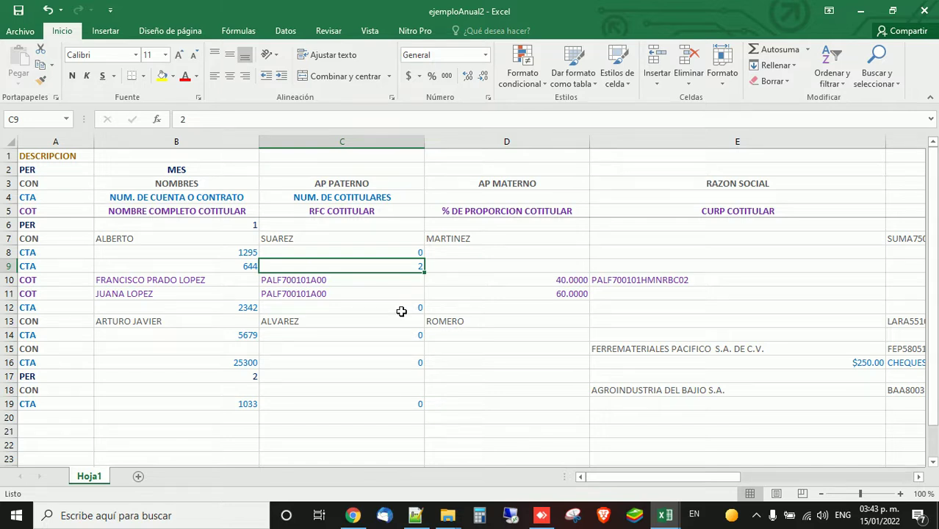
Step: Copy the first co-holder's CURP from E10 into E11 to complete the second co-holder's row
{"action": "left_click", "coordinate": [6, 279]}
{"action": "left_click_drag", "start_coordinate": [7, 279], "coordinate": [7, 293]}
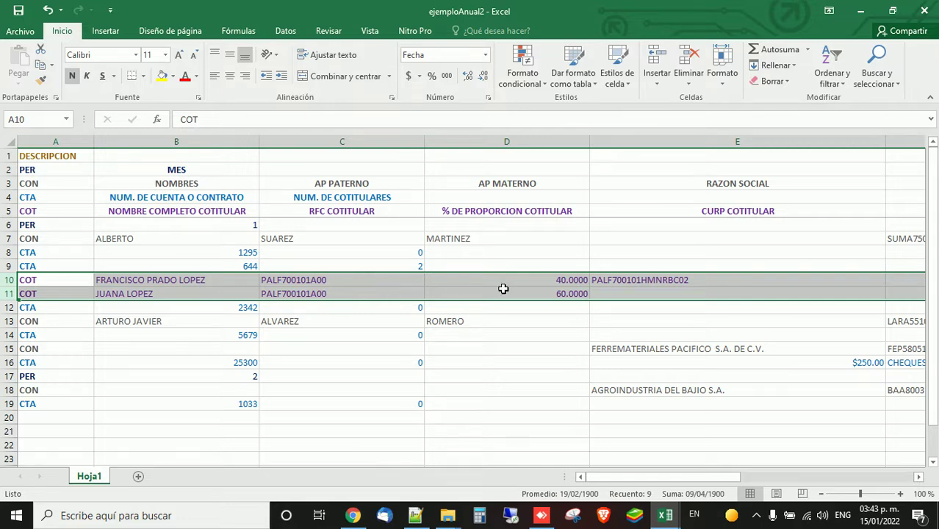
{"action": "left_click", "coordinate": [639, 294]}
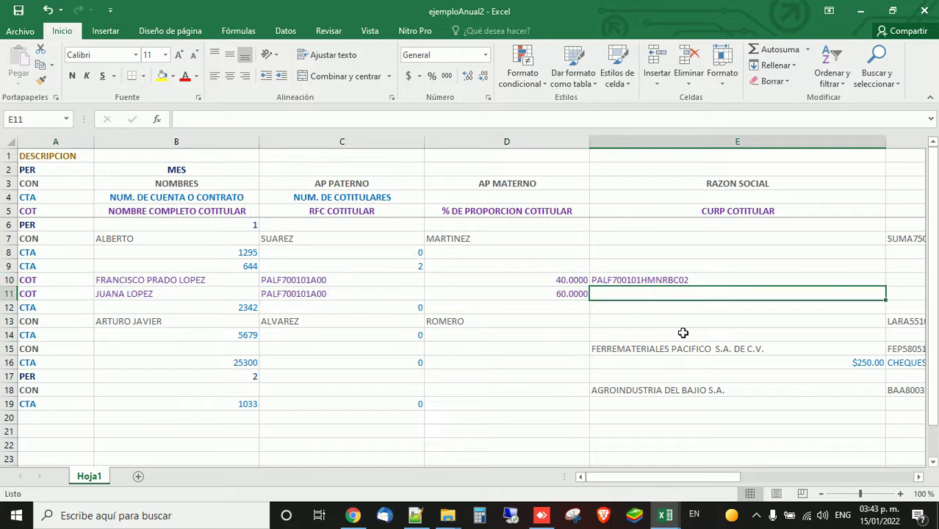
{"action": "key", "text": "Up"}
{"action": "key", "text": "ctrl+c"}
{"action": "key", "text": "Down"}
{"action": "key", "text": "ctrl+v"}
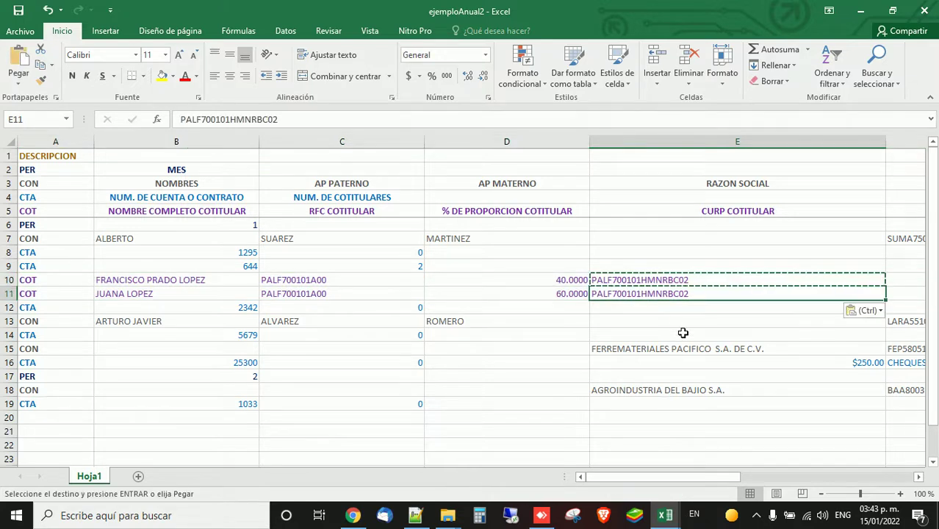
{"action": "key", "text": "Escape"}
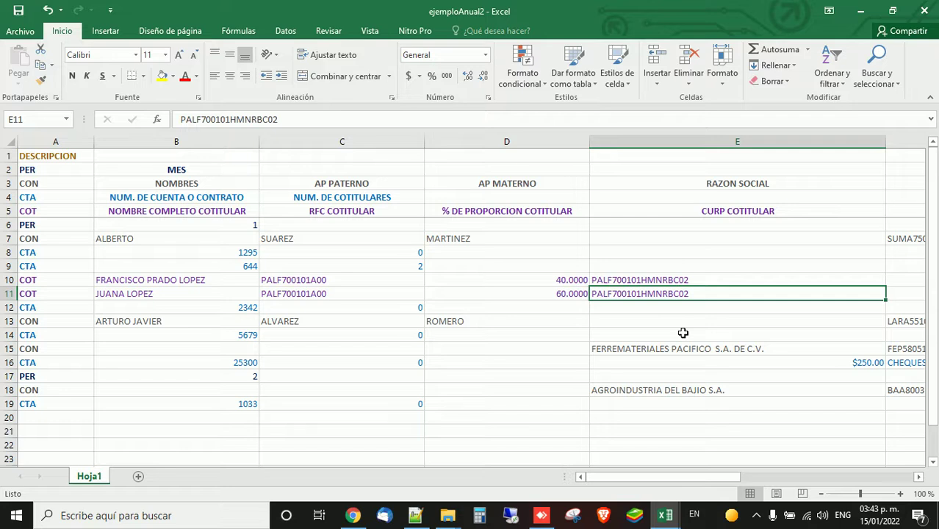
Step: Review the second co-holder's row, and in the Notepad++ notes read the rules for moving on to the next contributor
{"action": "key", "text": "Left"}
{"action": "key", "text": "Left"}
{"action": "key", "text": "Left"}
{"action": "key", "text": "Left"}
{"action": "key", "text": "Right"}
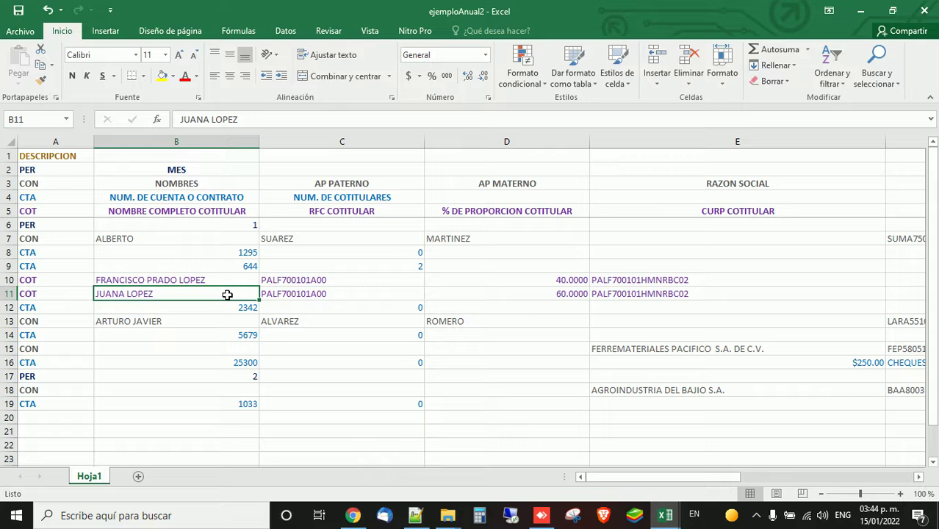
{"action": "key", "text": "alt+Tab"}
{"action": "key", "text": "Right"}
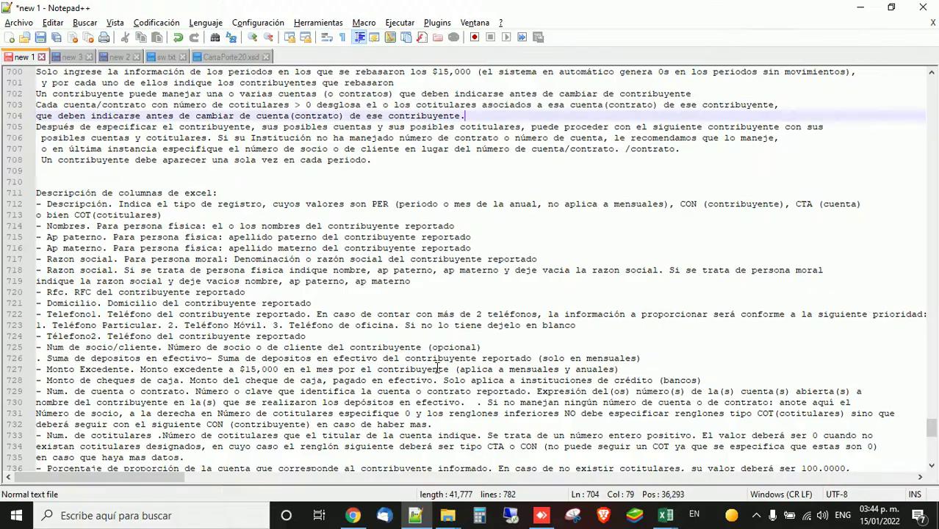
{"action": "key", "text": "Down"}
{"action": "key", "text": "End"}
{"action": "key", "text": "Up"}
{"action": "key", "text": "shift+Home"}
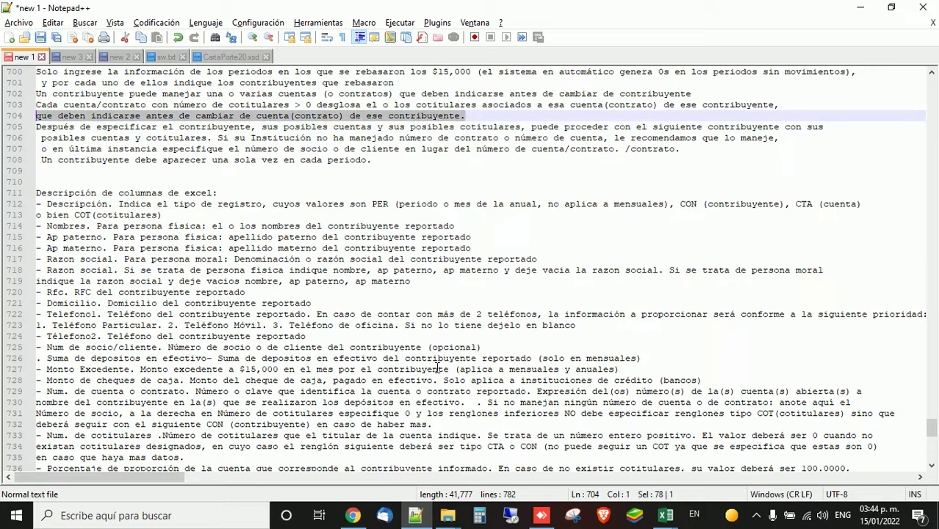
{"action": "key", "text": "Down"}
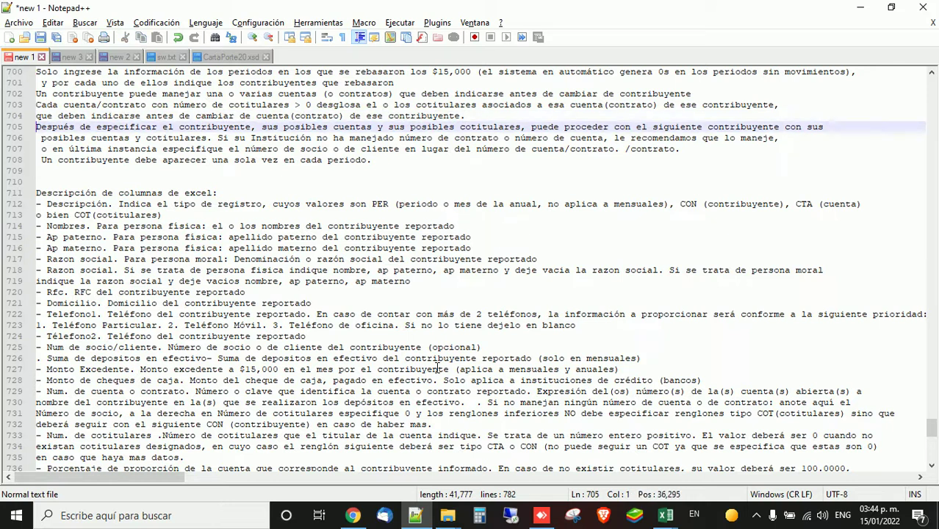
{"action": "key", "text": "shift+End"}
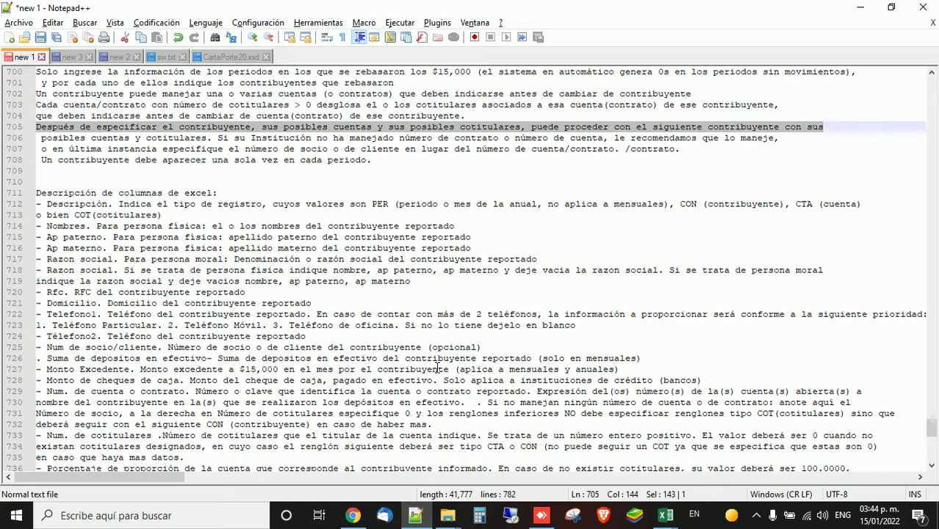
{"action": "scroll", "coordinate": [624, 332], "scroll_direction": "down", "scroll_amount": 1}
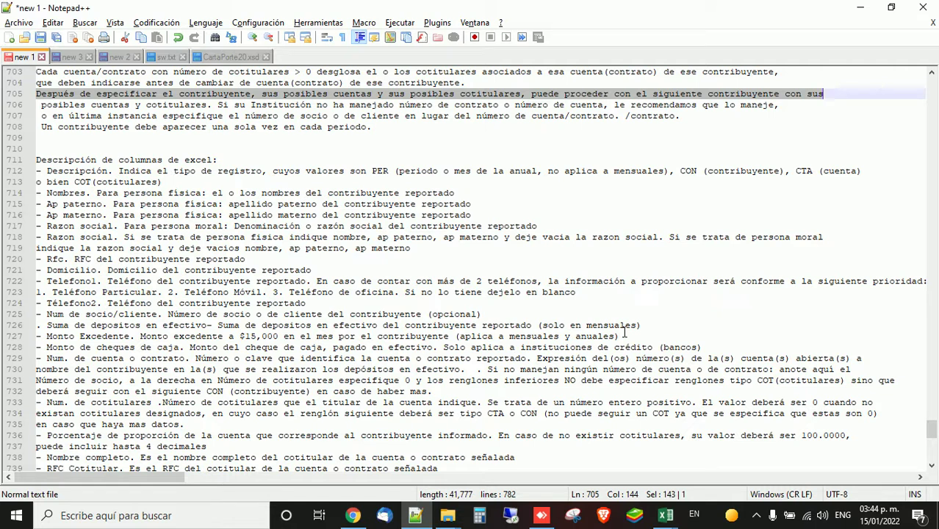
{"action": "key", "text": "Down"}
{"action": "key", "text": "Down"}
{"action": "key", "text": "Down"}
{"action": "key", "text": "Down"}
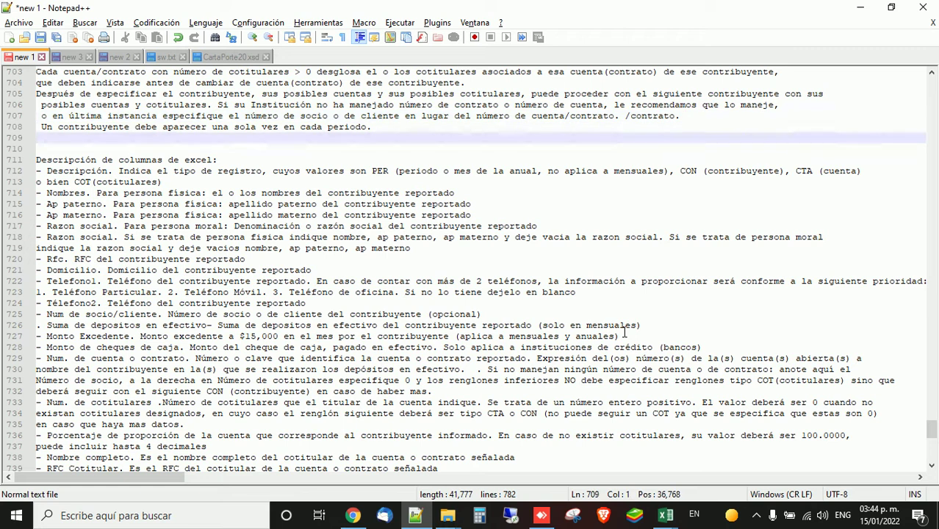
Step: Break line 706 of the notes before "Si su Institución" so that the sentence starts on its own line
{"action": "left_click", "coordinate": [218, 105]}
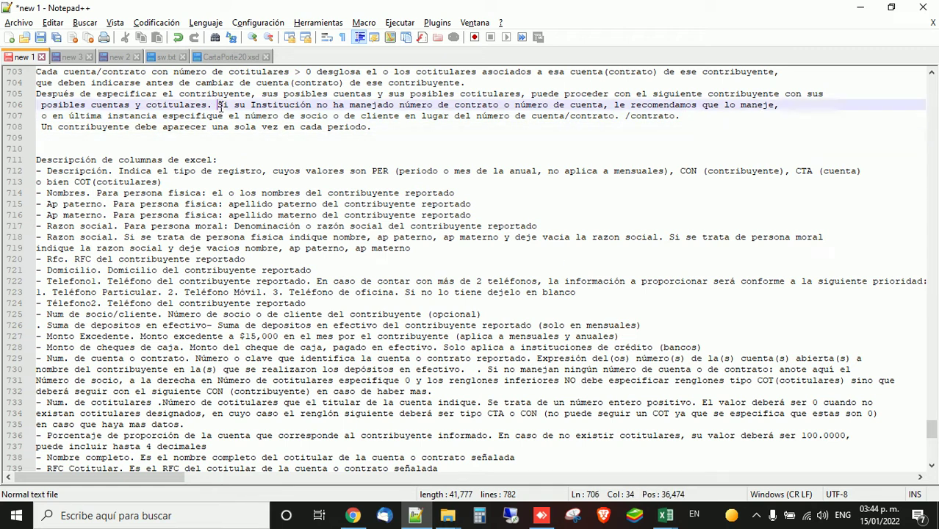
{"action": "key", "text": "Return"}
{"action": "key", "text": "Right"}
{"action": "key", "text": "Right"}
{"action": "key", "text": "Right"}
{"action": "key", "text": "ctrl+Right"}
{"action": "key", "text": "ctrl+Right"}
{"action": "key", "text": "ctrl+Right"}
{"action": "key", "text": "ctrl+Right"}
{"action": "key", "text": "ctrl+Right"}
{"action": "key", "text": "ctrl+Right"}
{"action": "key", "text": "ctrl+Right"}
{"action": "key", "text": "ctrl+Right"}
{"action": "key", "text": "ctrl+Right"}
{"action": "key", "text": "ctrl+Right"}
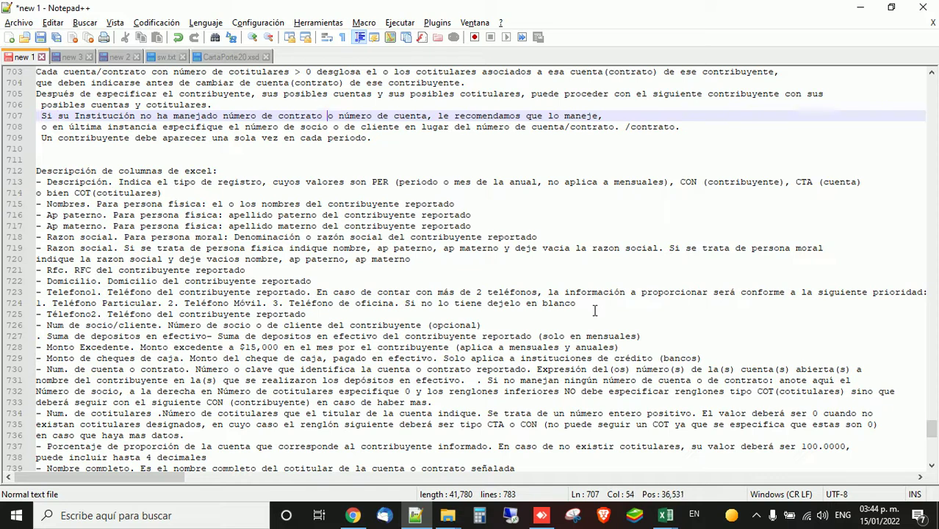
{"action": "key", "text": "ctrl+Right"}
{"action": "key", "text": "ctrl+Right"}
Step: Switch to Excel and examine the account or contract number header in B4 and the account numbers in B8, B9 and B12
{"action": "key", "text": "alt+Tab"}
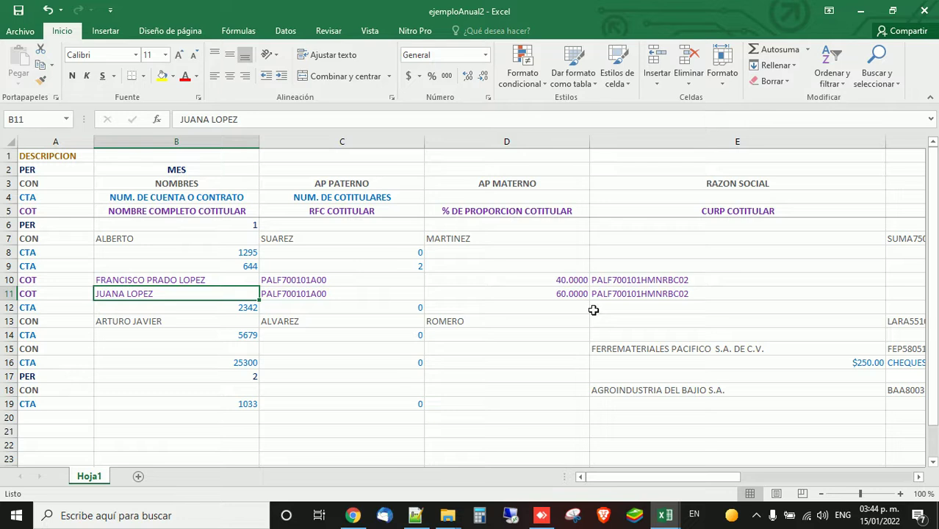
{"action": "left_click", "coordinate": [9, 197]}
{"action": "left_click", "coordinate": [171, 198]}
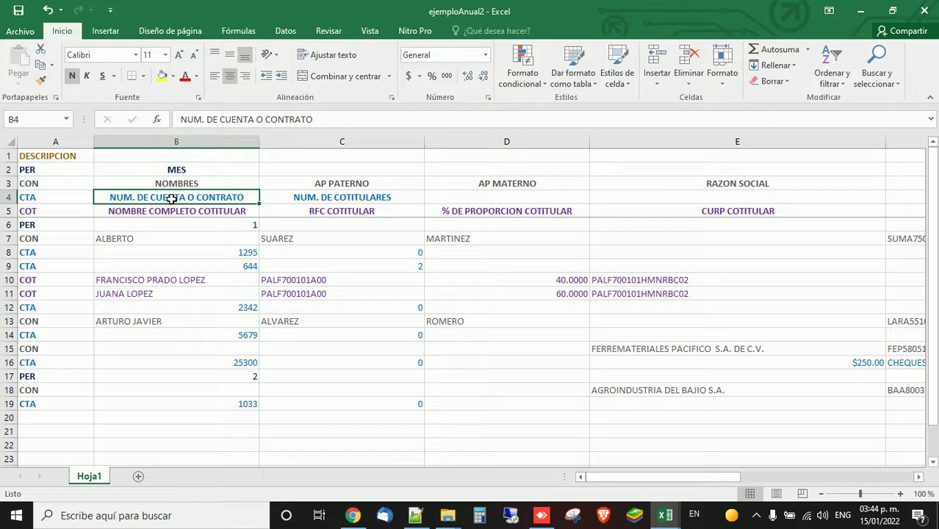
{"action": "left_click", "coordinate": [212, 250]}
{"action": "key", "text": "Down"}
{"action": "left_click", "coordinate": [247, 308]}
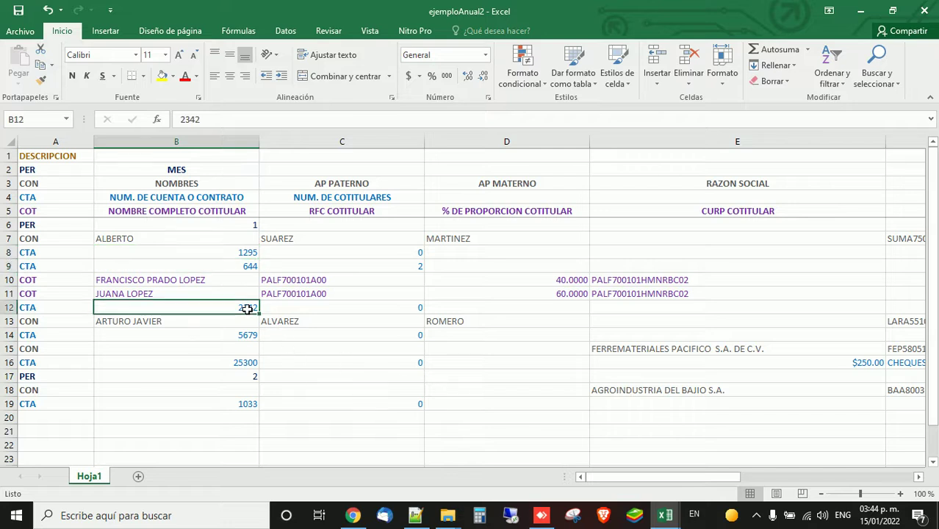
{"action": "left_click", "coordinate": [42, 309]}
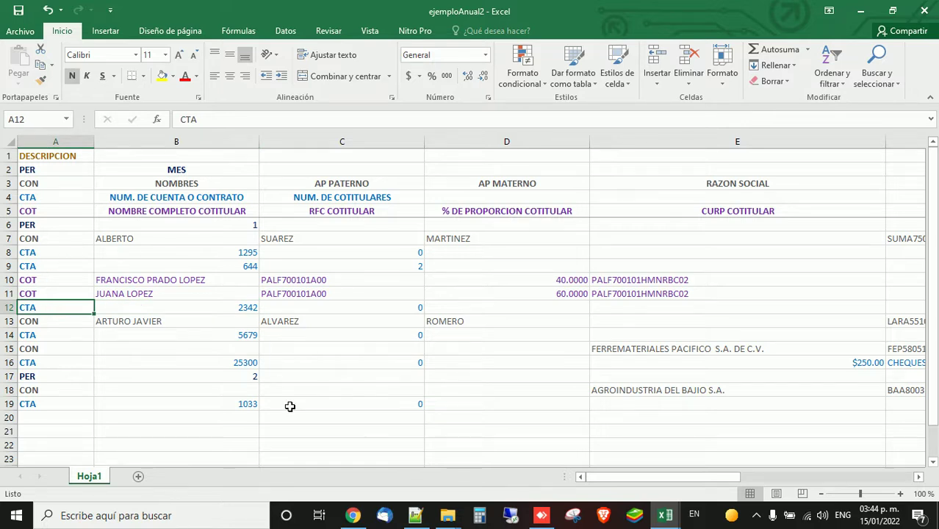
Step: Read the notes on using member or client numbers and listing each contributor once per period, and check contributor row 7 in Excel
{"action": "key", "text": "alt+Tab"}
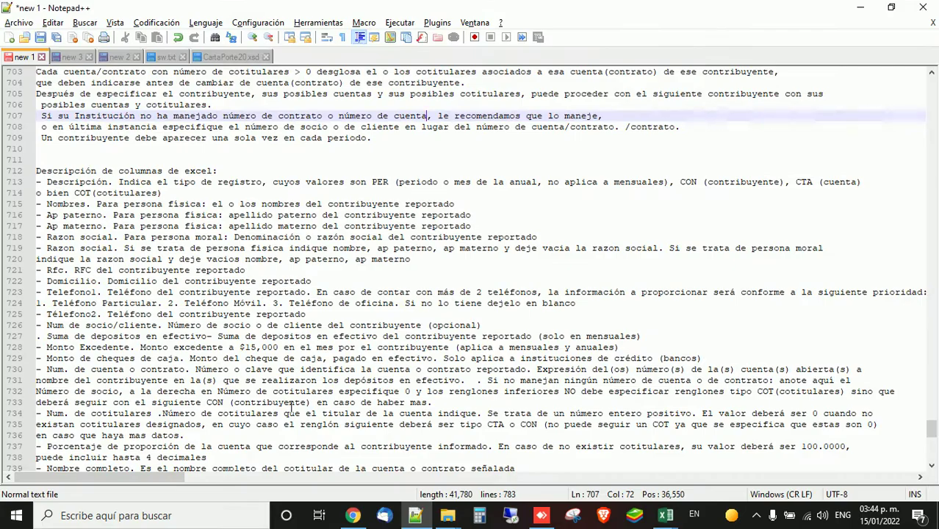
{"action": "key", "text": "Down"}
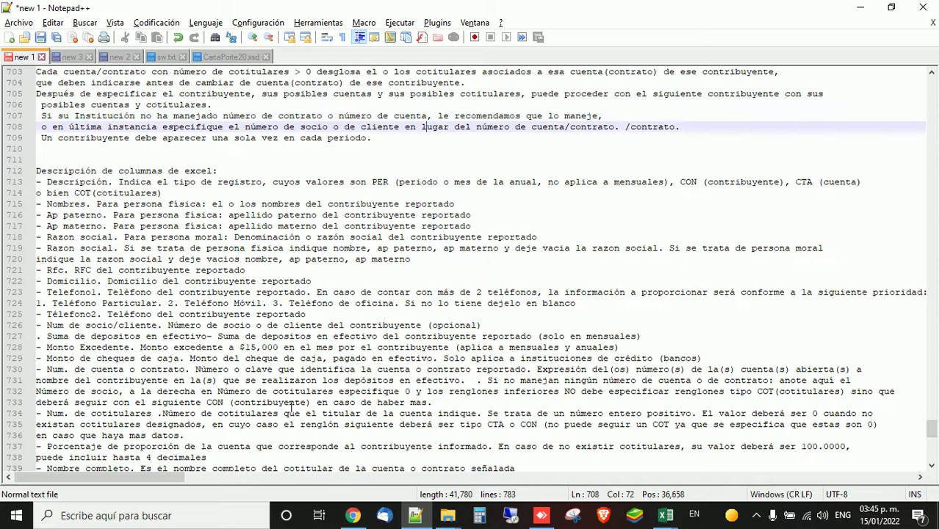
{"action": "key", "text": "Down"}
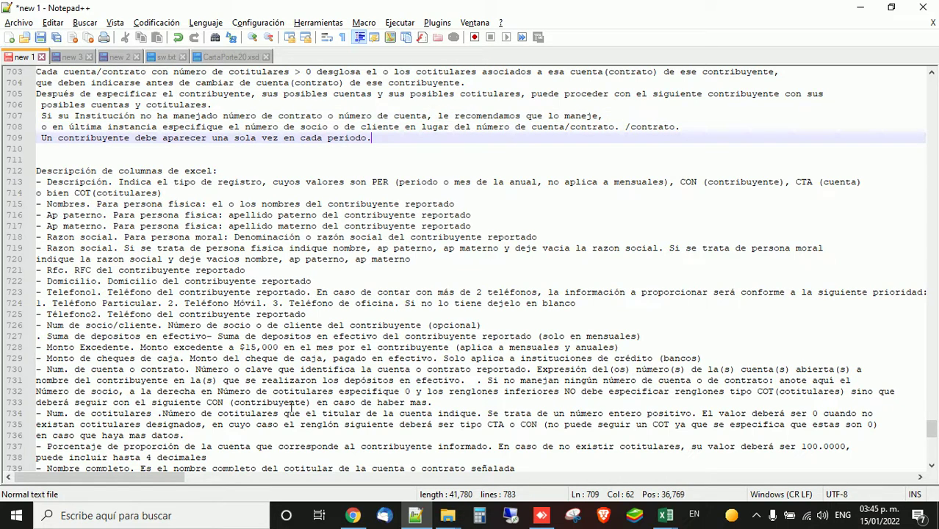
{"action": "key", "text": "alt+Tab"}
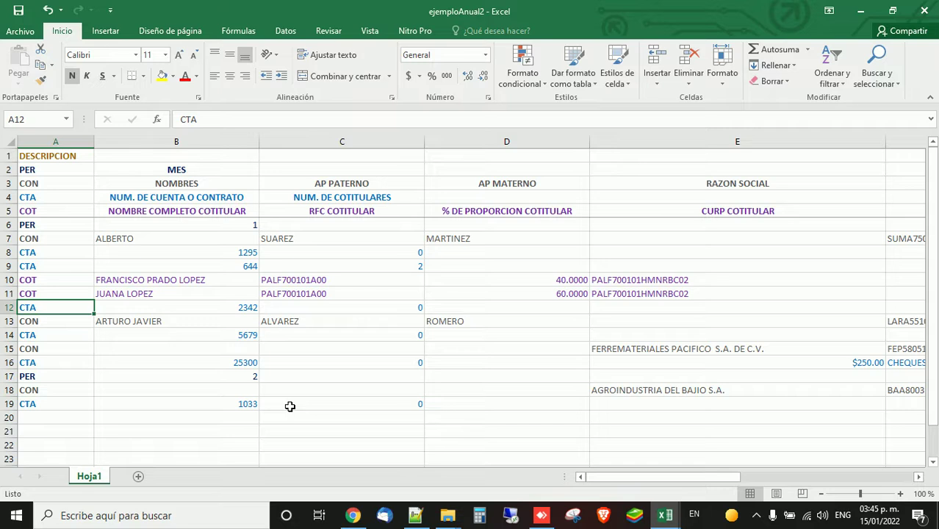
{"action": "left_click", "coordinate": [6, 237]}
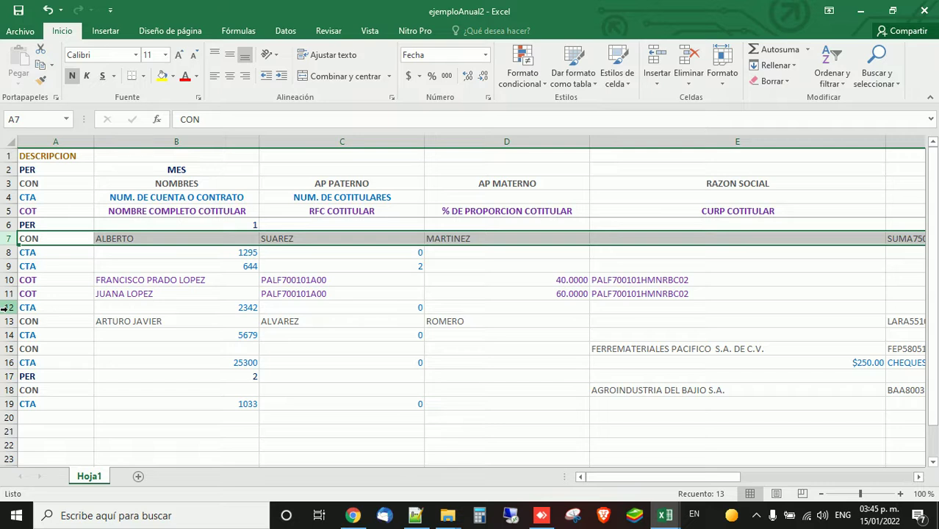
Step: Switch to Notepad++ and look over the "Descripción de columnas de excel" section
{"action": "key", "text": "alt+Tab"}
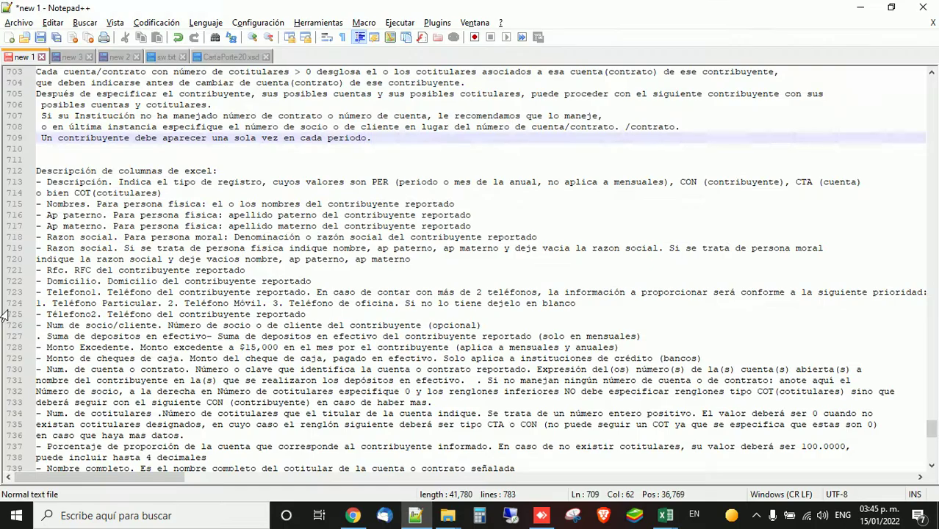
{"action": "key", "text": "Down"}
{"action": "key", "text": "Down"}
{"action": "key", "text": "Down"}
{"action": "key", "text": "Down"}
{"action": "scroll", "coordinate": [409, 332], "scroll_direction": "down", "scroll_amount": 3}
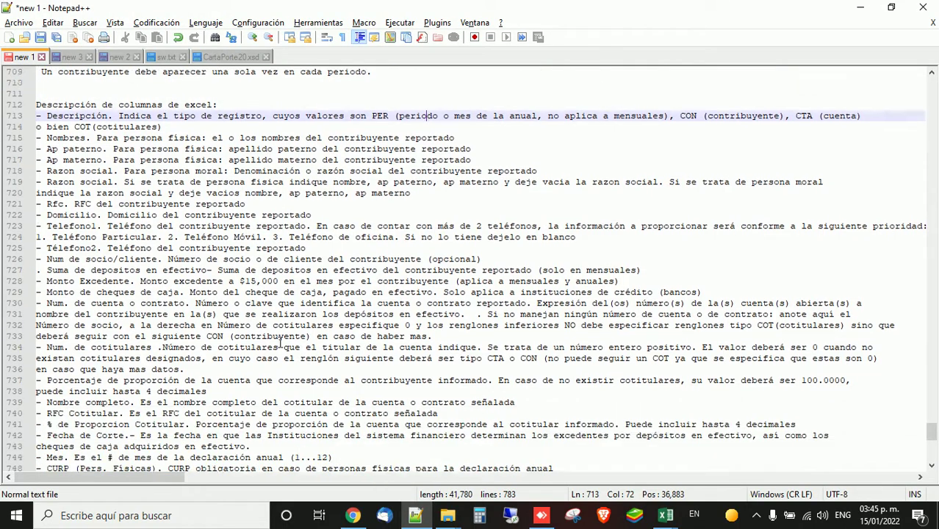
{"action": "key", "text": "Down"}
{"action": "key", "text": "Down"}
{"action": "key", "text": "Down"}
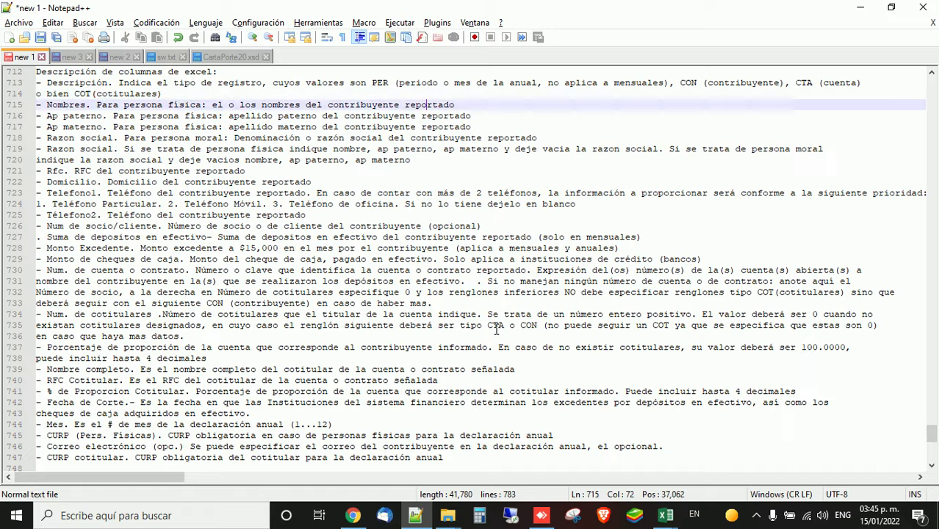
Step: Return to the "Descripción" entry and compare it with the record types PER, CON, CTA and COT in A2:A5 in Excel
{"action": "key", "text": "Up"}
{"action": "key", "text": "Home"}
{"action": "key", "text": "Up"}
{"action": "key", "text": "Up"}
{"action": "key", "text": "alt+Tab"}
{"action": "left_click", "coordinate": [50, 253]}
{"action": "left_click_drag", "start_coordinate": [56, 172], "coordinate": [62, 205]}
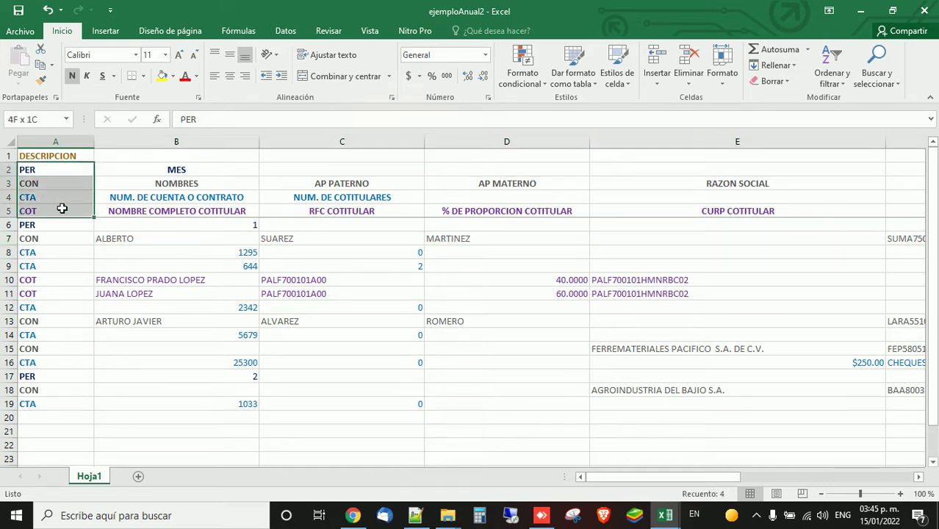
Step: Find the "Nombres" entry in the notes and examine the contributor headers from NOMBRES to RAZON SOCIAL in B3:E3 in Excel
{"action": "key", "text": "alt+Tab"}
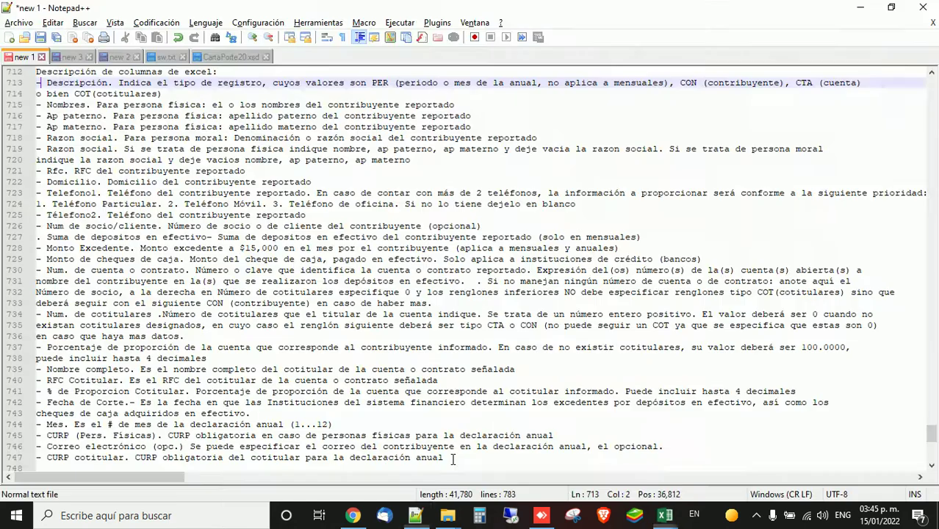
{"action": "key", "text": "Down"}
{"action": "key", "text": "Down"}
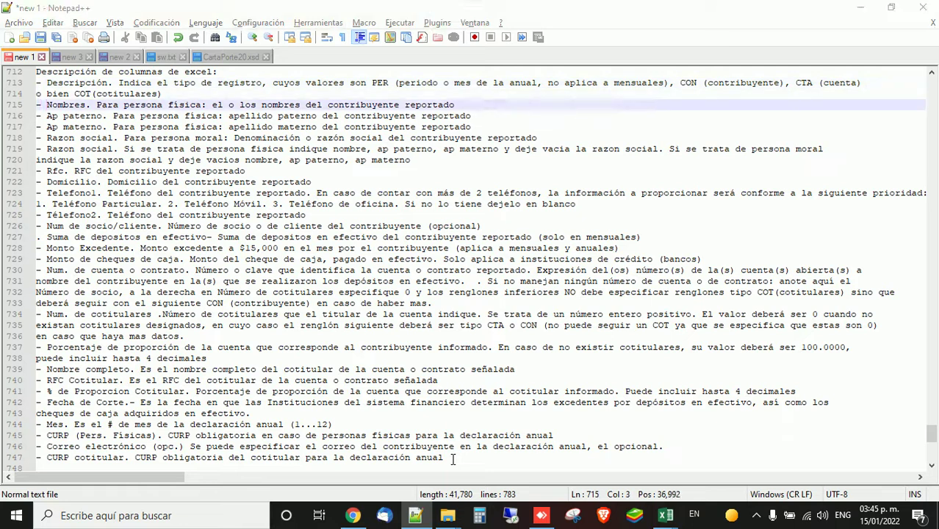
{"action": "key", "text": "alt+Tab"}
{"action": "left_click", "coordinate": [190, 185]}
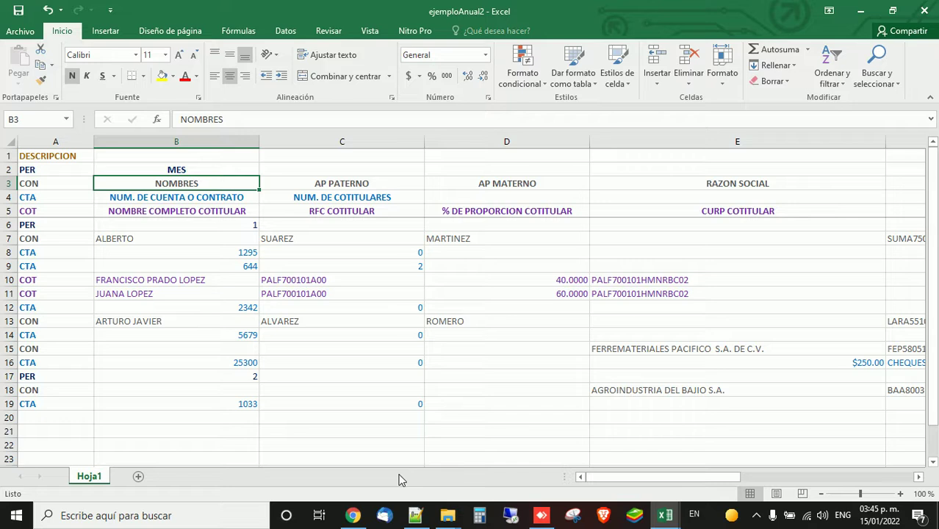
{"action": "key", "text": "Right"}
{"action": "key", "text": "Right"}
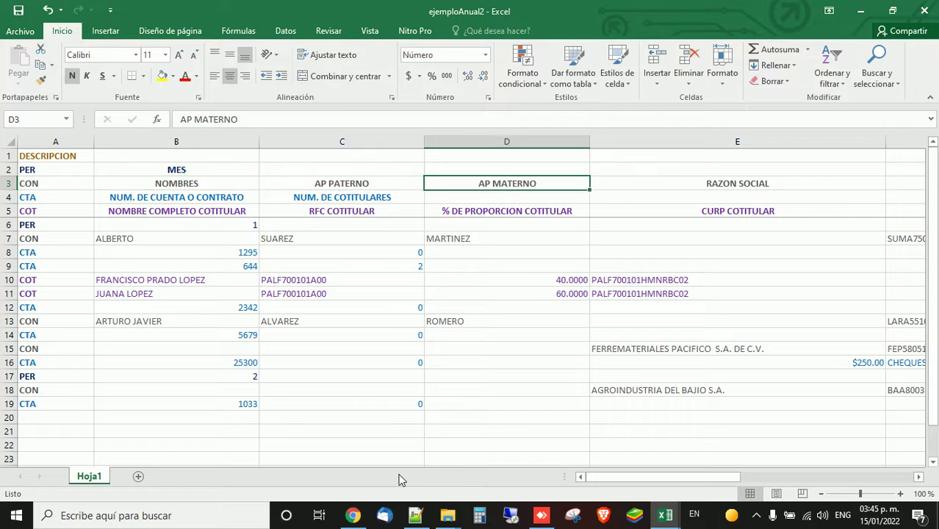
{"action": "key", "text": "Right"}
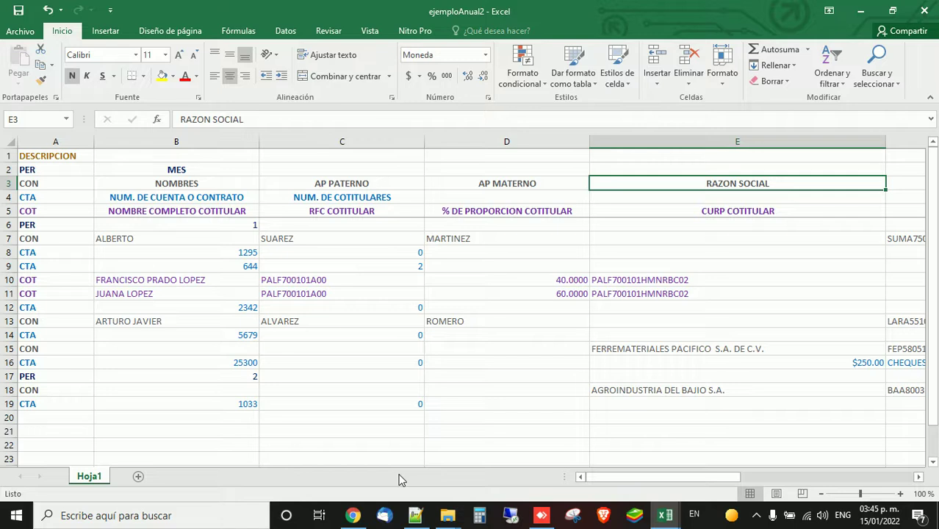
Step: Examine the RFC header in F3 and the contributors' RFC entries in F7 and F13
{"action": "key", "text": "Right"}
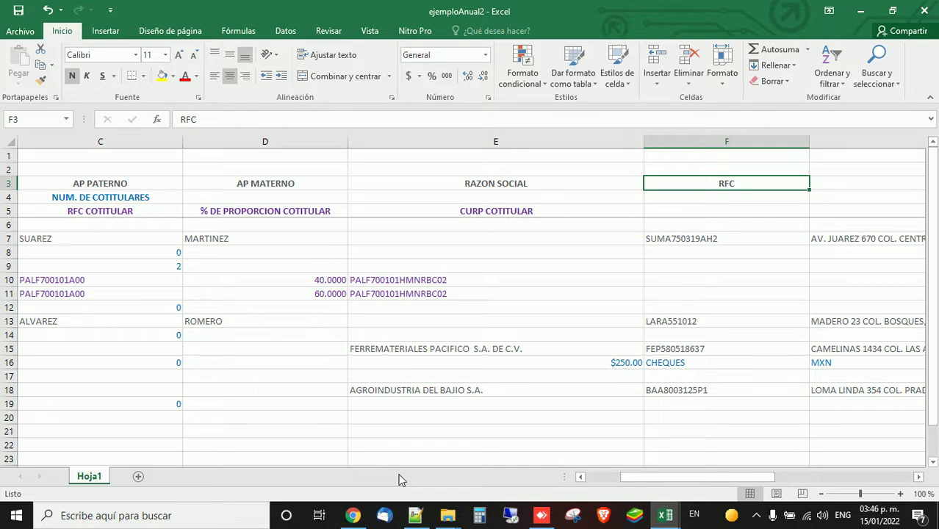
{"action": "left_click", "coordinate": [729, 237]}
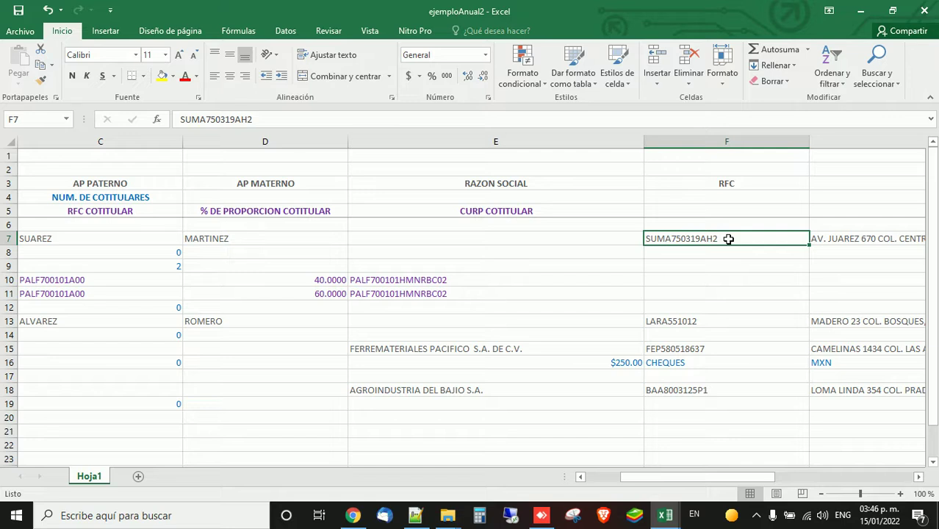
{"action": "left_click", "coordinate": [734, 325]}
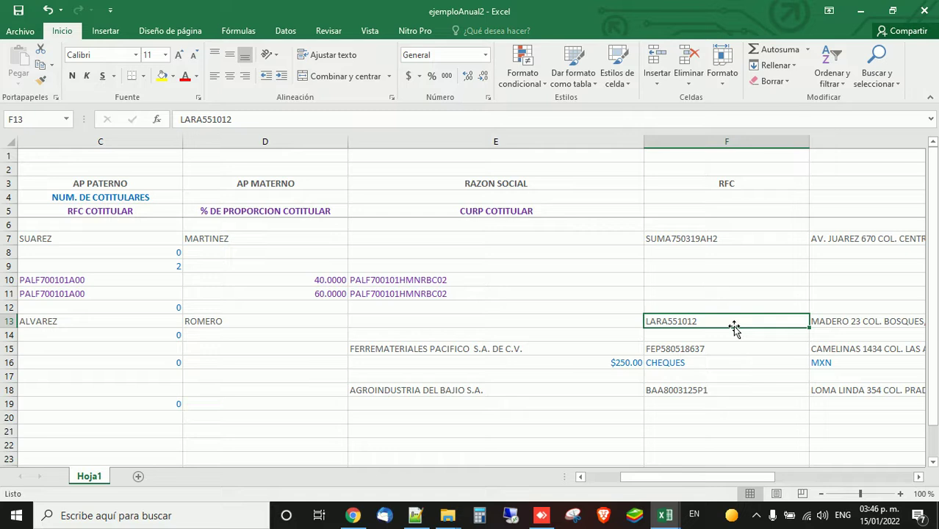
Step: Find the "Domicilio" entry in the Notepad++ notes and compare it with the contributor's address in G13 in Excel
{"action": "key", "text": "alt+Tab"}
{"action": "key", "text": "Down"}
{"action": "key", "text": "Down"}
{"action": "key", "text": "Down"}
{"action": "key", "text": "Down"}
{"action": "key", "text": "Down"}
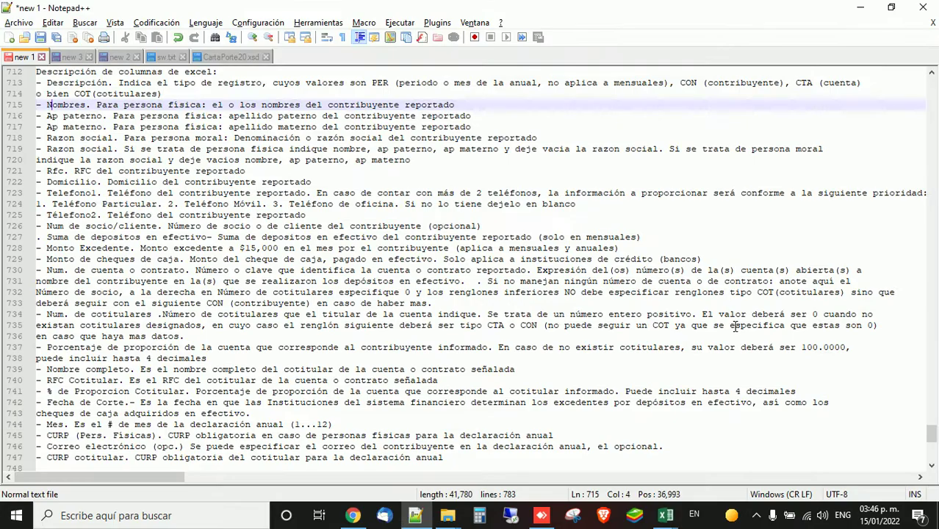
{"action": "key", "text": "Right"}
{"action": "key", "text": "Down"}
{"action": "key", "text": "Down"}
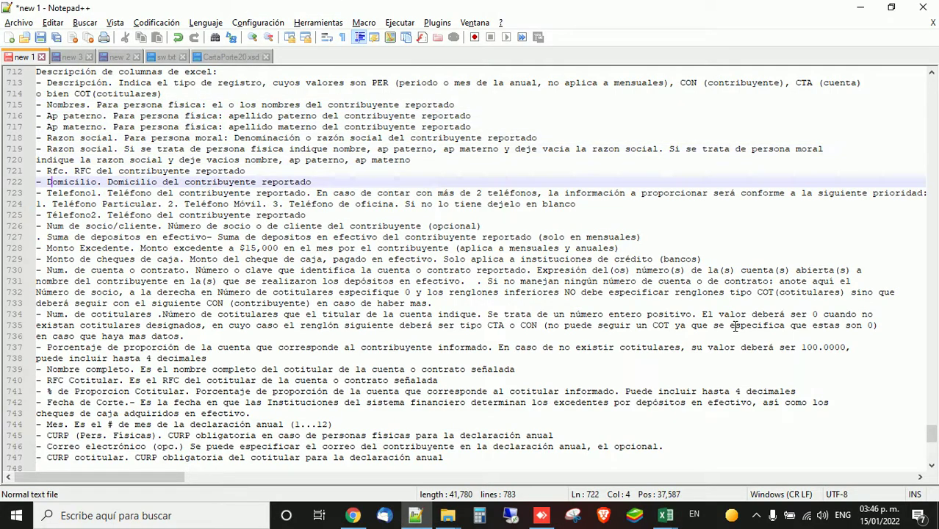
{"action": "scroll", "coordinate": [735, 327], "scroll_direction": "down", "scroll_amount": 3}
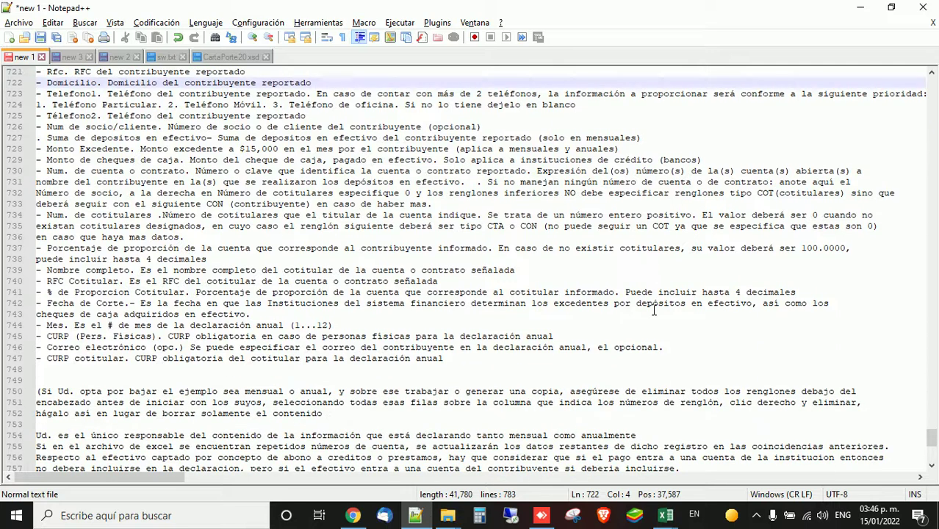
{"action": "key", "text": "alt+Tab"}
{"action": "key", "text": "Right"}
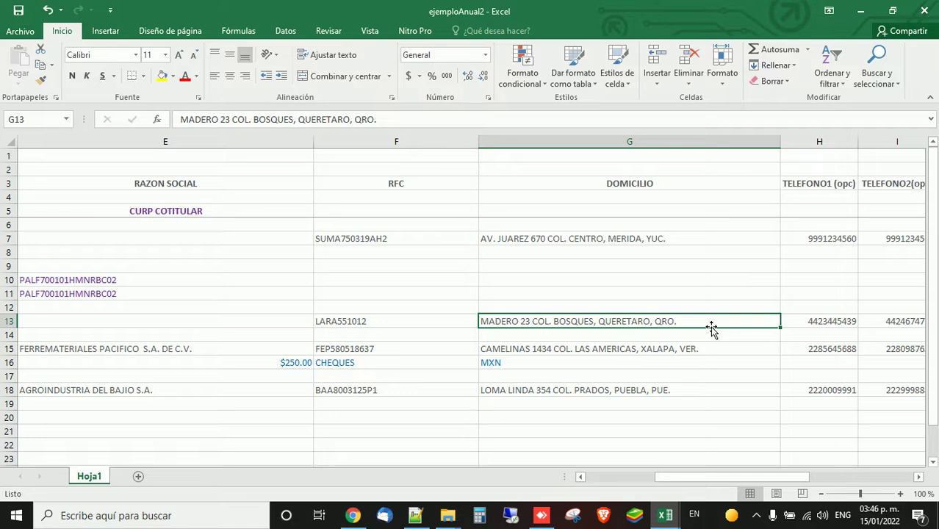
Step: Find the "Telefono1" entry in the notes and examine the contributor's phone numbers in H13 and I13 in Excel
{"action": "key", "text": "alt+Tab"}
{"action": "key", "text": "Down"}
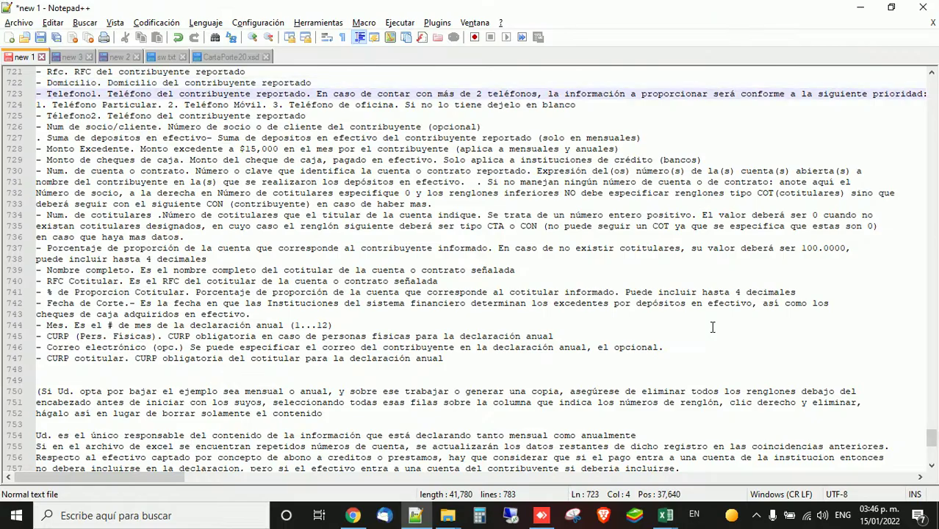
{"action": "key", "text": "alt+Tab"}
{"action": "key", "text": "Right"}
{"action": "key", "text": "Right"}
{"action": "key", "text": "Right"}
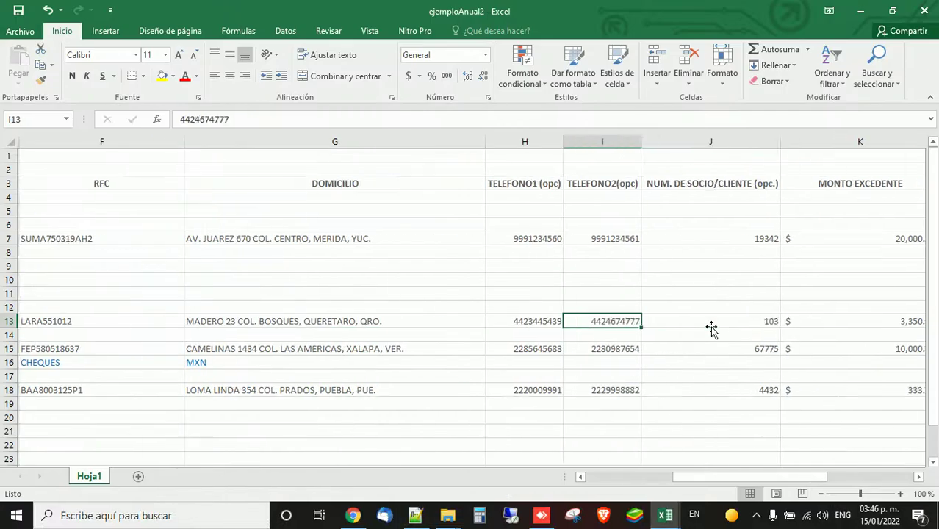
{"action": "left_click", "coordinate": [552, 321]}
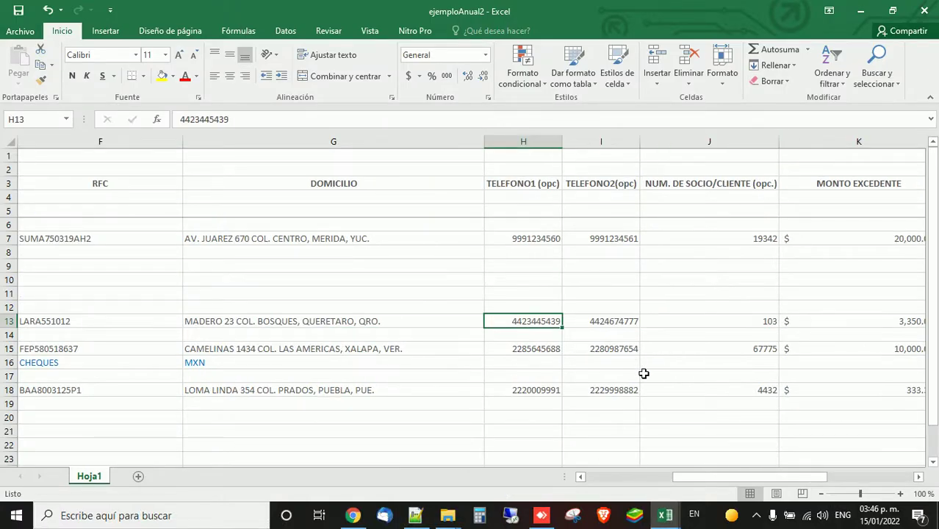
Step: Clear the contributor's second phone number in I13 and undo the deletion
{"action": "key", "text": "Right"}
{"action": "key", "text": "Left"}
{"action": "key", "text": "Right"}
{"action": "key", "text": "Delete"}
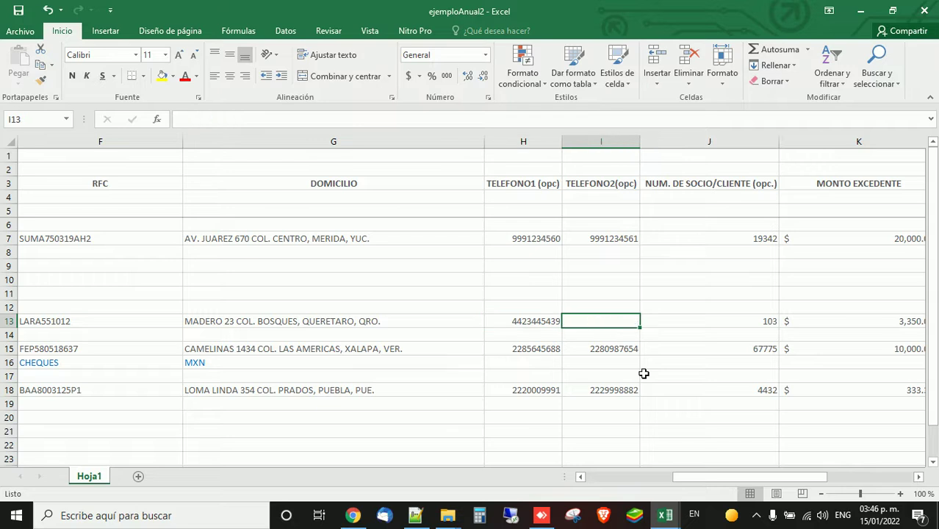
{"action": "key", "text": "ctrl+z"}
{"action": "key", "text": "Left"}
Step: Find "Teléfono Particular" in the notes' phone priority list and compare it with the two phone cells of row 13 in Excel
{"action": "key", "text": "alt+Tab"}
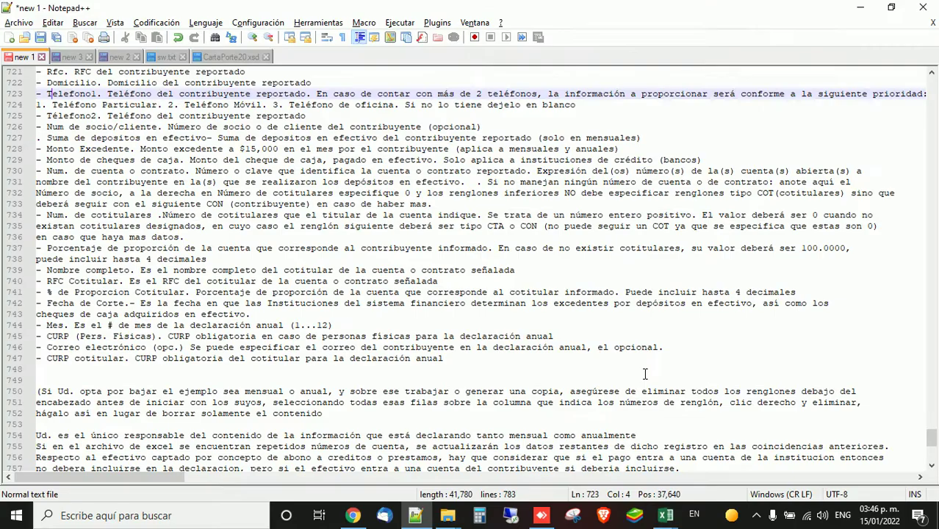
{"action": "key", "text": "alt+Tab"}
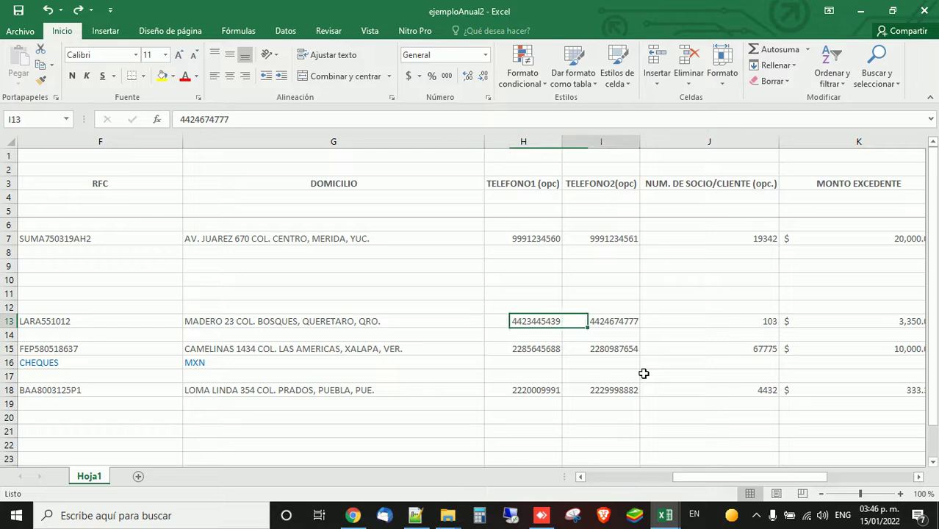
{"action": "key", "text": "alt+Tab"}
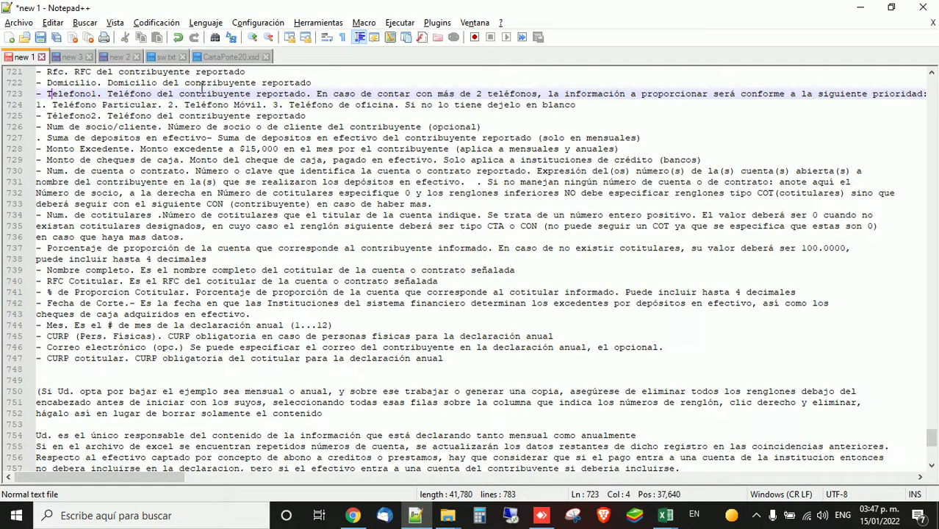
{"action": "left_click", "coordinate": [96, 104]}
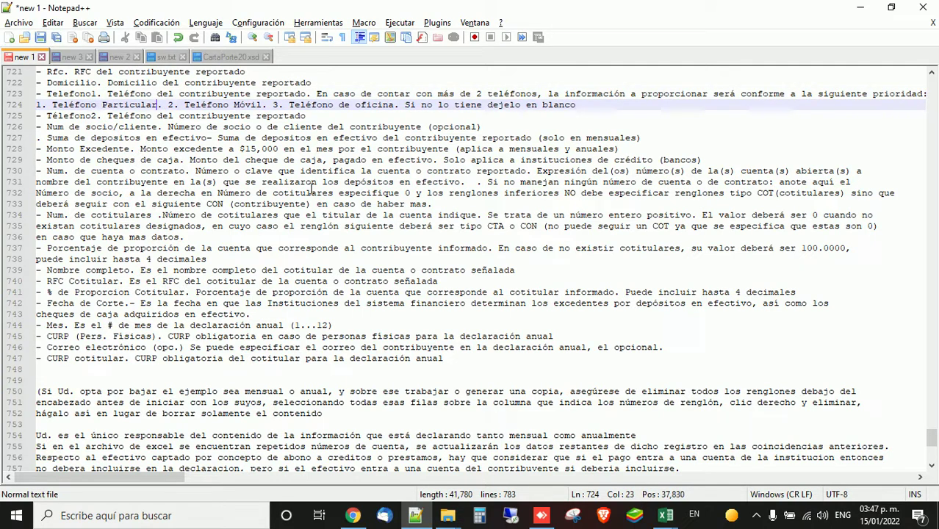
{"action": "key", "text": "alt+Tab"}
{"action": "key", "text": "Right"}
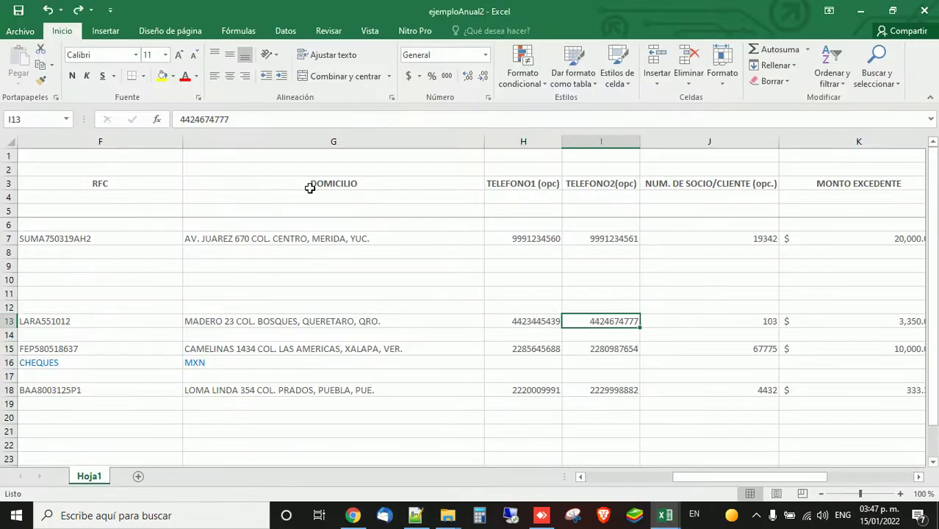
Step: Locate "Teléfono Móvil" in the notes' phone priority list and check it against the TELEFONO2 entry in I13 in Excel
{"action": "key", "text": "alt+Tab"}
{"action": "key", "text": "Right"}
{"action": "key", "text": "Right"}
{"action": "key", "text": "Right"}
{"action": "key", "text": "Right"}
{"action": "key", "text": "Right"}
{"action": "key", "text": "Right"}
{"action": "key", "text": "Right"}
{"action": "key", "text": "Right"}
{"action": "key", "text": "Right"}
{"action": "key", "text": "Right"}
{"action": "key", "text": "Right"}
{"action": "key", "text": "Right"}
{"action": "key", "text": "Right"}
{"action": "key", "text": "Right"}
{"action": "key", "text": "Right"}
{"action": "key", "text": "Right"}
{"action": "key", "text": "Right"}
{"action": "key", "text": "Right"}
{"action": "key", "text": "Right"}
{"action": "key", "text": "Right"}
{"action": "key", "text": "Right"}
{"action": "key", "text": "Right"}
{"action": "key", "text": "Right"}
{"action": "key", "text": "Right"}
{"action": "key", "text": "Right"}
{"action": "key", "text": "Right"}
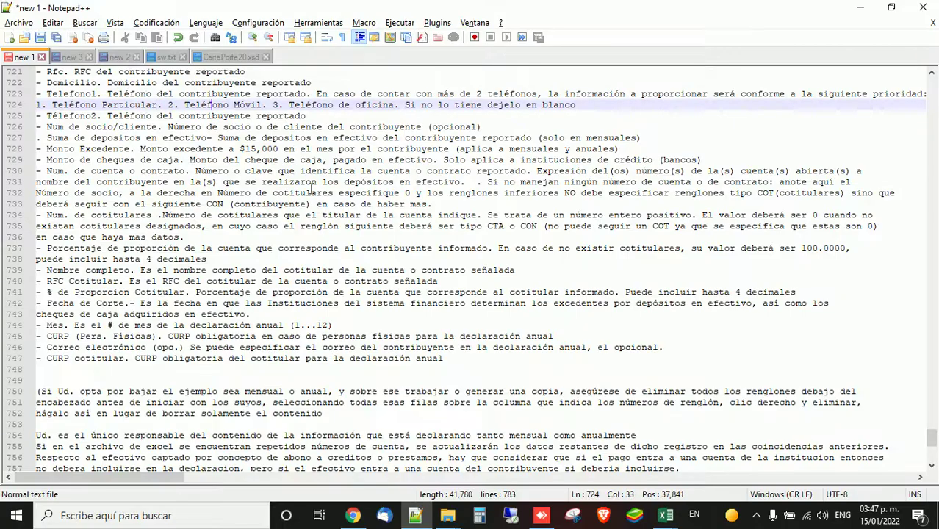
{"action": "key", "text": "alt+Tab"}
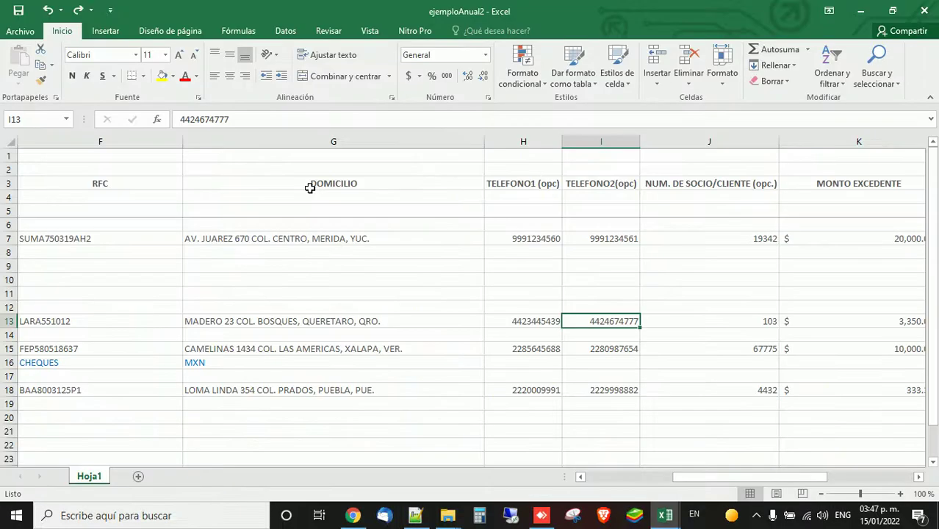
Step: Locate "Teléfono de oficina" in the notes' phone priority list and return to the phone columns in Excel
{"action": "key", "text": "alt+Tab"}
{"action": "key", "text": "Right"}
{"action": "key", "text": "Right"}
{"action": "key", "text": "Right"}
{"action": "key", "text": "Right"}
{"action": "key", "text": "Right"}
{"action": "key", "text": "Right"}
{"action": "key", "text": "Right"}
{"action": "key", "text": "Right"}
{"action": "key", "text": "Right"}
{"action": "key", "text": "Right"}
{"action": "key", "text": "Right"}
{"action": "key", "text": "Right"}
{"action": "key", "text": "Right"}
{"action": "key", "text": "Right"}
{"action": "key", "text": "Right"}
{"action": "key", "text": "Right"}
{"action": "key", "text": "Right"}
{"action": "key", "text": "Right"}
{"action": "key", "text": "Right"}
{"action": "key", "text": "Right"}
{"action": "key", "text": "Right"}
{"action": "key", "text": "Right"}
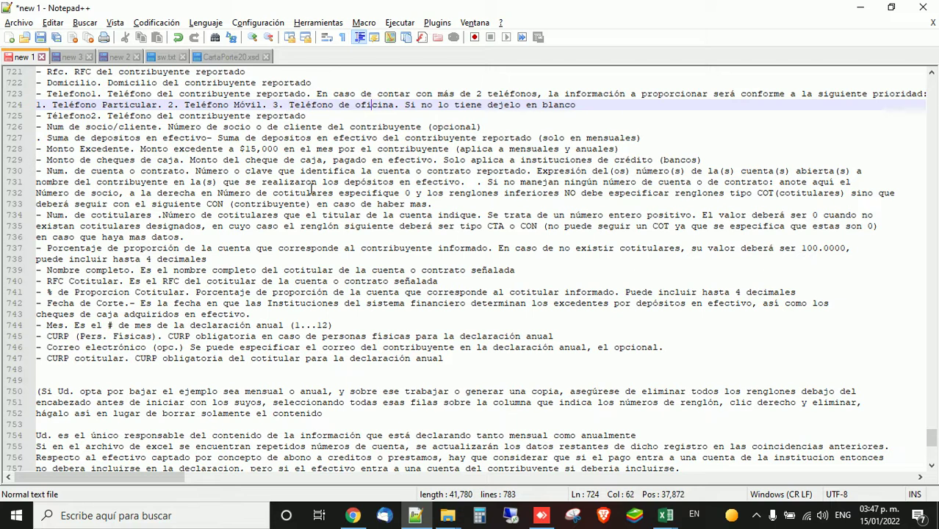
{"action": "key", "text": "alt+Tab"}
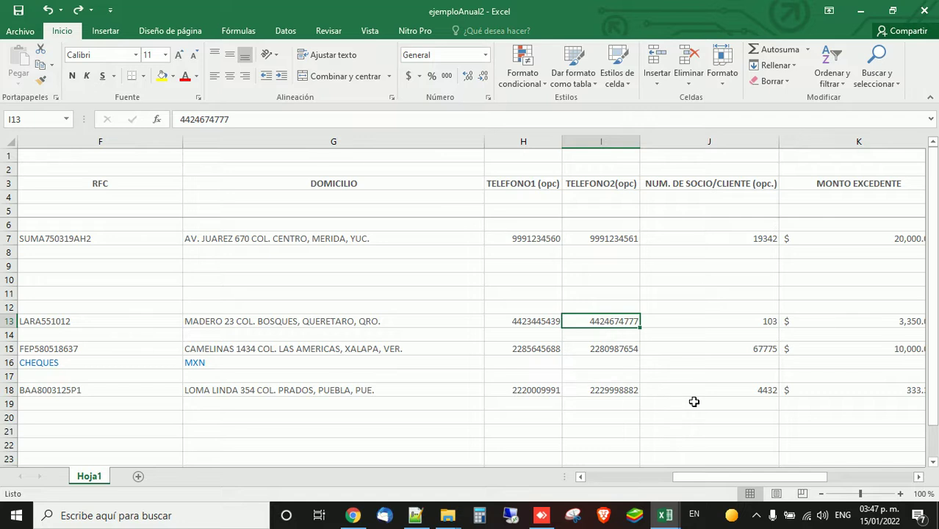
Step: Read past "Télefono2" to the "Num de socio/cliente" entry in the notes and examine the matching entry in J13 in Excel
{"action": "key", "text": "alt+Tab"}
{"action": "key", "text": "Down"}
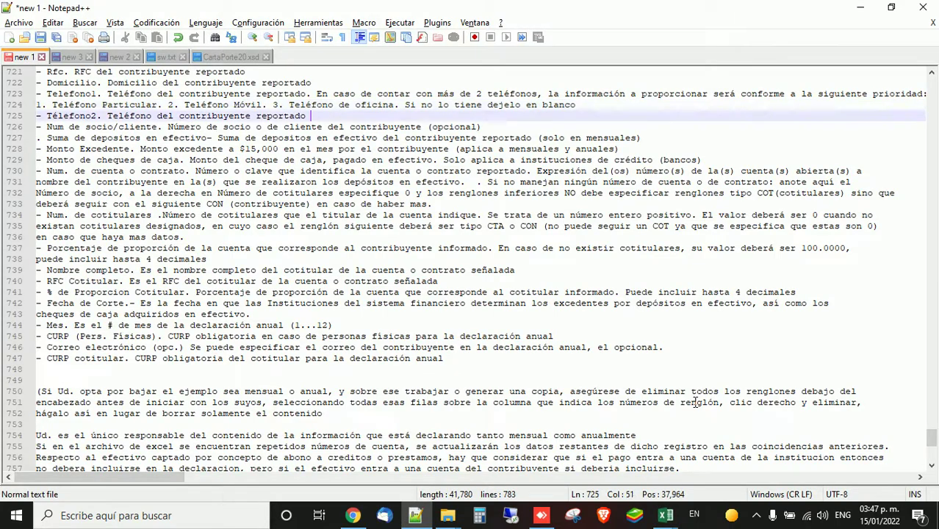
{"action": "key", "text": "Home"}
{"action": "key", "text": "Down"}
{"action": "key", "text": "Right"}
{"action": "key", "text": "Right"}
{"action": "key", "text": "Right"}
{"action": "key", "text": "Right"}
{"action": "key", "text": "Right"}
{"action": "key", "text": "Right"}
{"action": "key", "text": "Right"}
{"action": "key", "text": "Right"}
{"action": "key", "text": "Right"}
{"action": "key", "text": "Right"}
{"action": "key", "text": "Right"}
{"action": "key", "text": "Right"}
{"action": "key", "text": "Right"}
{"action": "key", "text": "Right"}
{"action": "key", "text": "Right"}
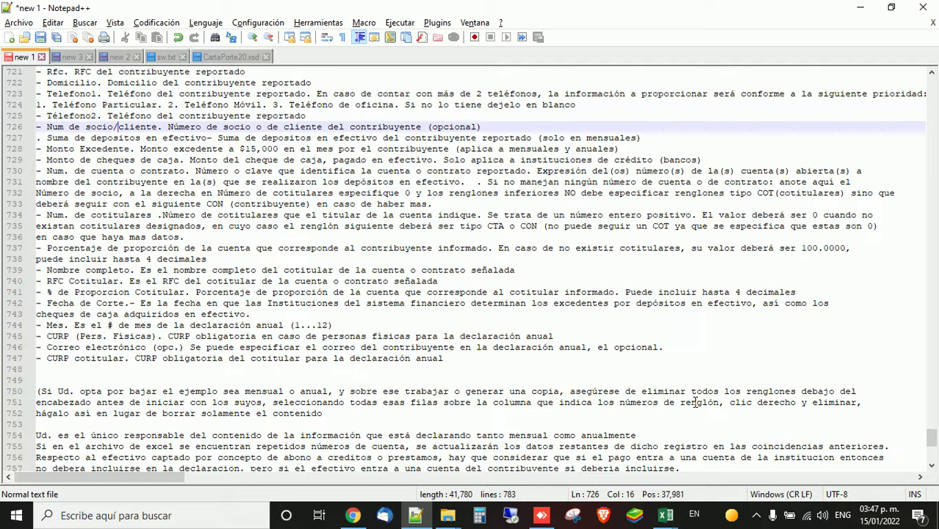
{"action": "key", "text": "alt+Tab"}
{"action": "left_click", "coordinate": [750, 326]}
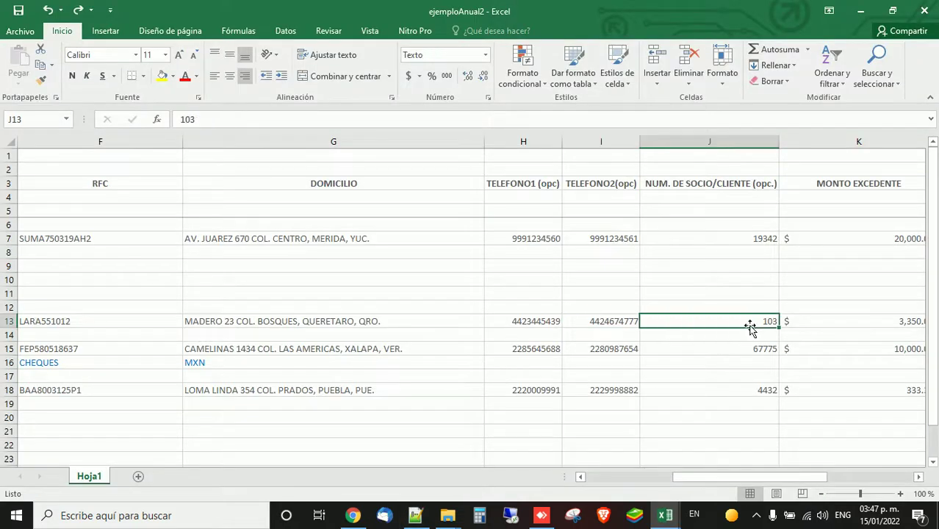
Step: Look at the "Suma de depositos en efectivo" entry in the notes, then select the MONTO EXCEDENTE column K in Excel
{"action": "key", "text": "alt+Tab"}
{"action": "key", "text": "Down"}
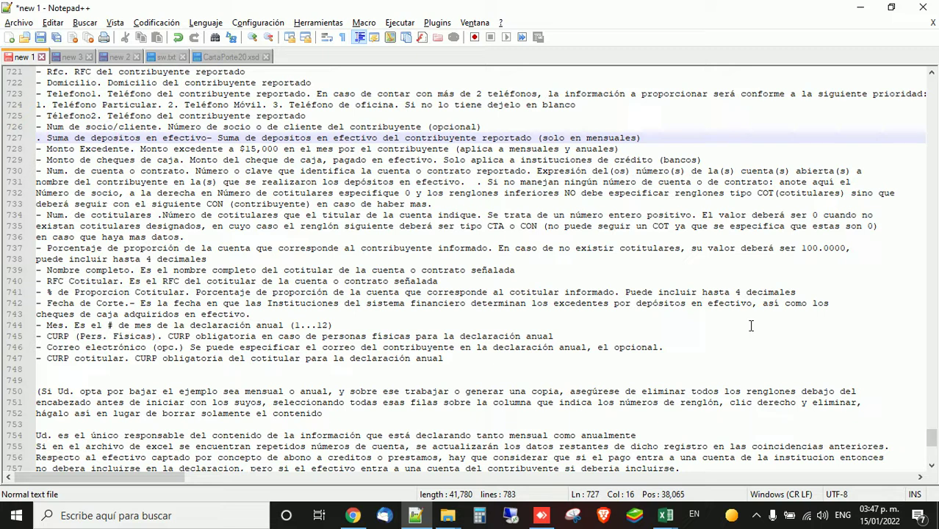
{"action": "key", "text": "alt+Tab"}
{"action": "left_click_drag", "start_coordinate": [767, 477], "coordinate": [820, 479]}
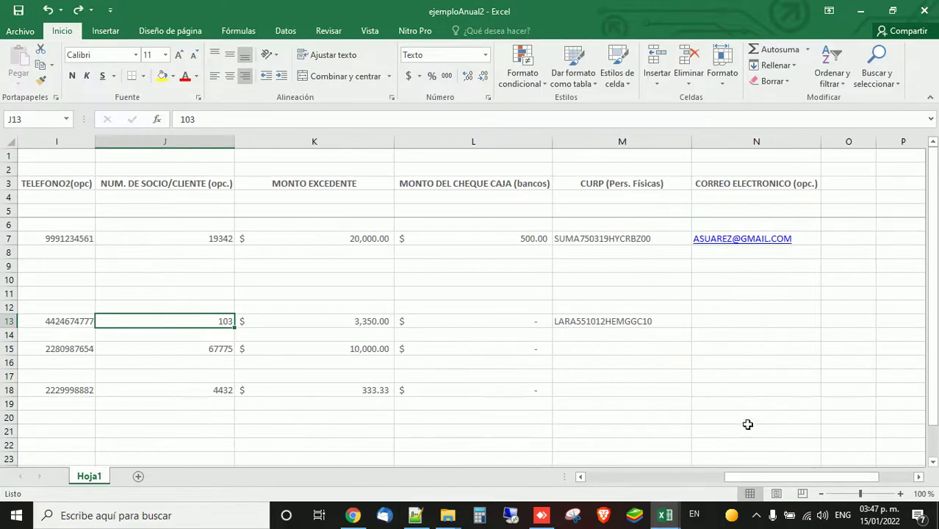
{"action": "left_click", "coordinate": [304, 143]}
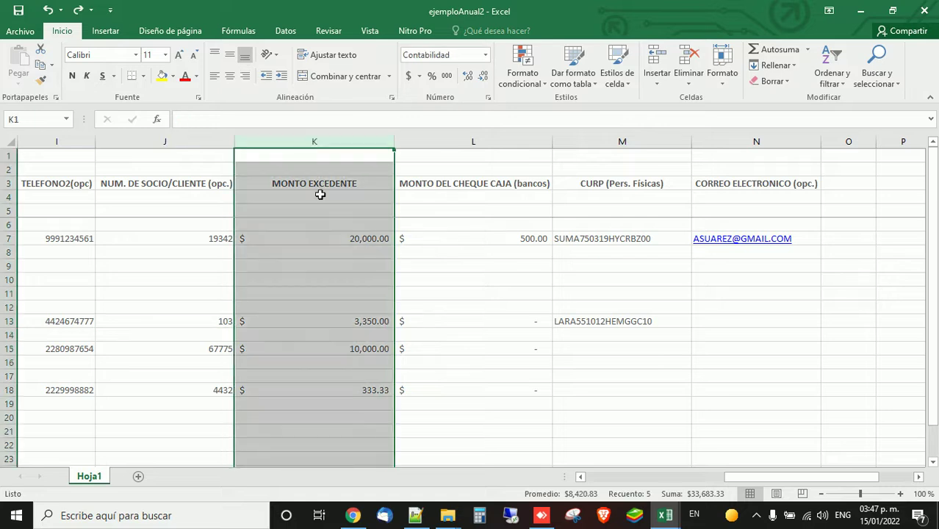
Step: Read the "Monto Excedente" entry in the notes and examine the first contributor's excess amount in K7 in Excel
{"action": "key", "text": "alt+Tab"}
{"action": "key", "text": "alt+Tab"}
{"action": "key", "text": "alt+Tab"}
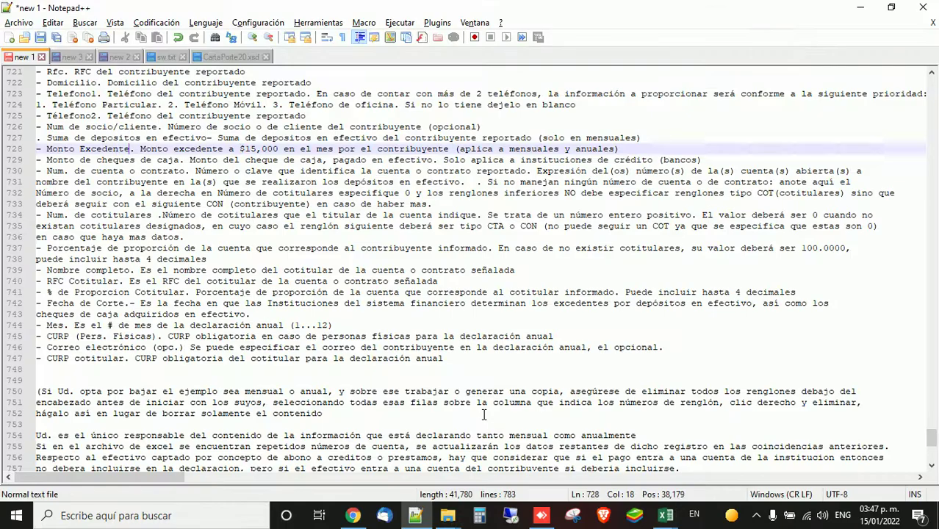
{"action": "key", "text": "Right"}
{"action": "key", "text": "Right"}
{"action": "key", "text": "ctrl+Right"}
{"action": "key", "text": "ctrl+Right"}
{"action": "key", "text": "ctrl+Right"}
{"action": "key", "text": "ctrl+Right"}
{"action": "key", "text": "ctrl+Right"}
{"action": "key", "text": "ctrl+Right"}
{"action": "key", "text": "ctrl+Right"}
{"action": "key", "text": "alt+Tab"}
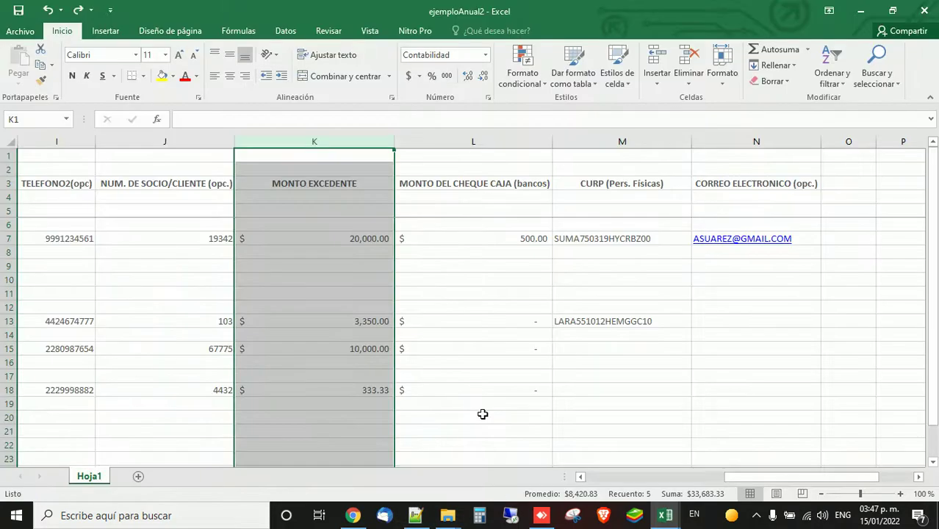
{"action": "left_click", "coordinate": [372, 239]}
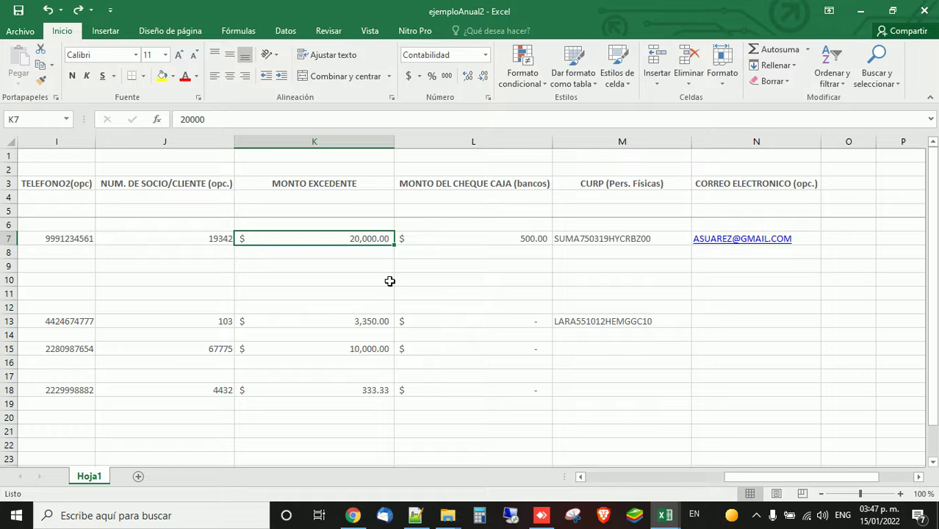
Step: Find the "Monto de cheques de caja" entry in the notes and examine its header in L3 and the amounts in L7 and L13
{"action": "key", "text": "alt+Tab"}
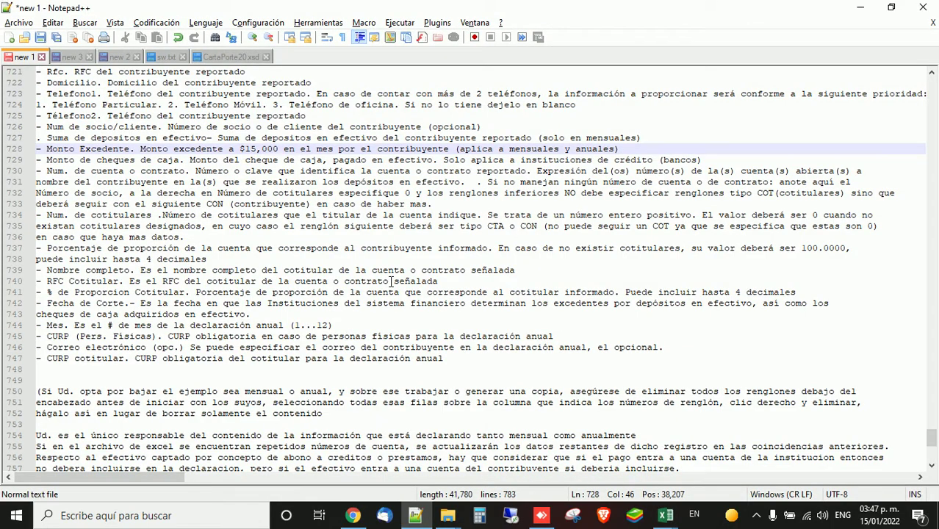
{"action": "key", "text": "Down"}
{"action": "key", "text": "Home"}
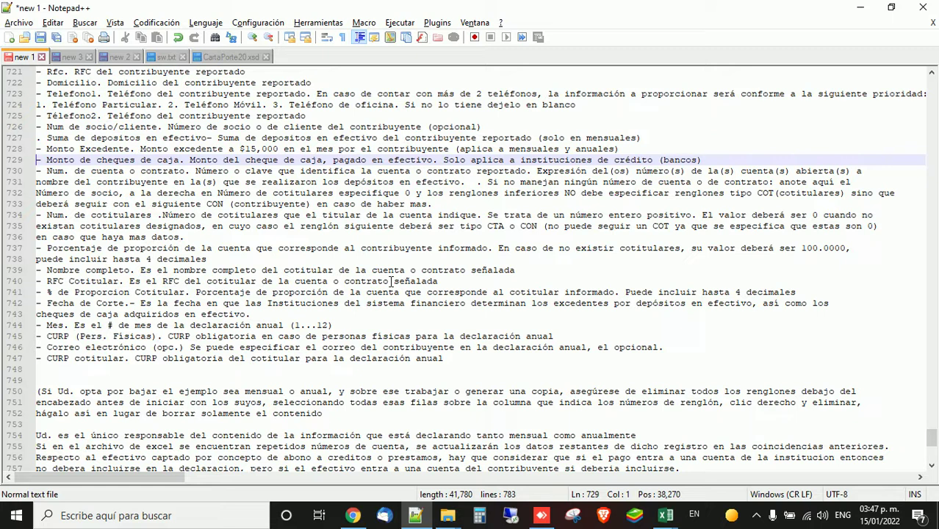
{"action": "key", "text": "alt+Tab"}
{"action": "left_click", "coordinate": [487, 185]}
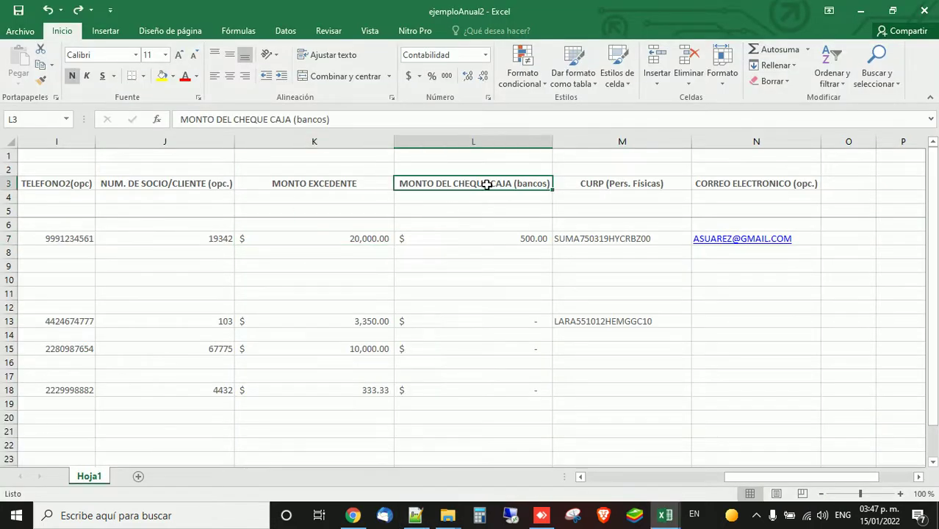
{"action": "left_click", "coordinate": [513, 239]}
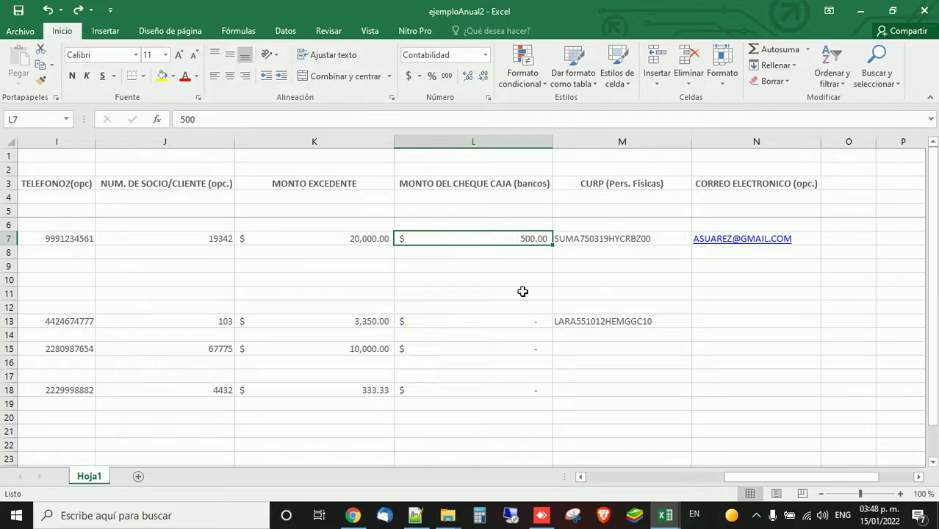
{"action": "left_click", "coordinate": [531, 321]}
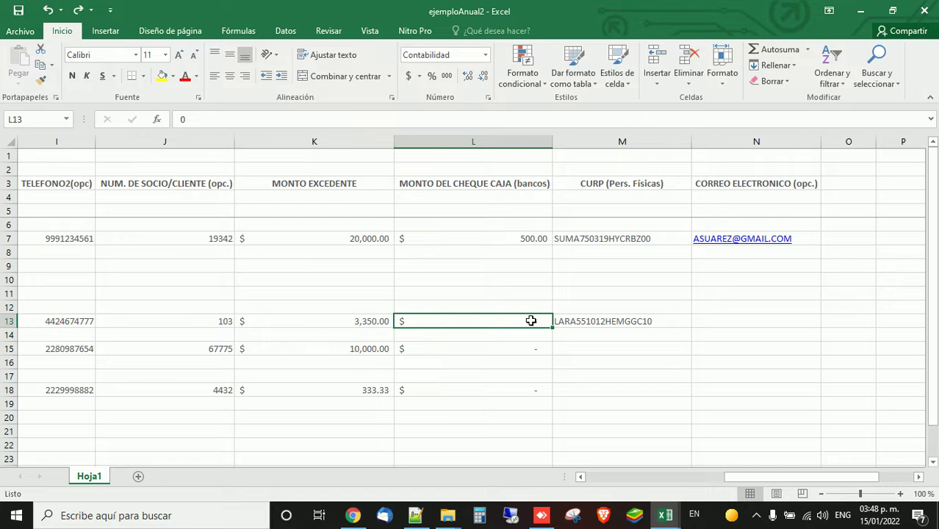
Step: Switch to the Notepad++ notes and read on to the "Num. de cuenta o contrato" entry, comparing it with the Excel sheet
{"action": "key", "text": "alt+Tab"}
{"action": "key", "text": "ctrl+Right"}
{"action": "key", "text": "ctrl+Right"}
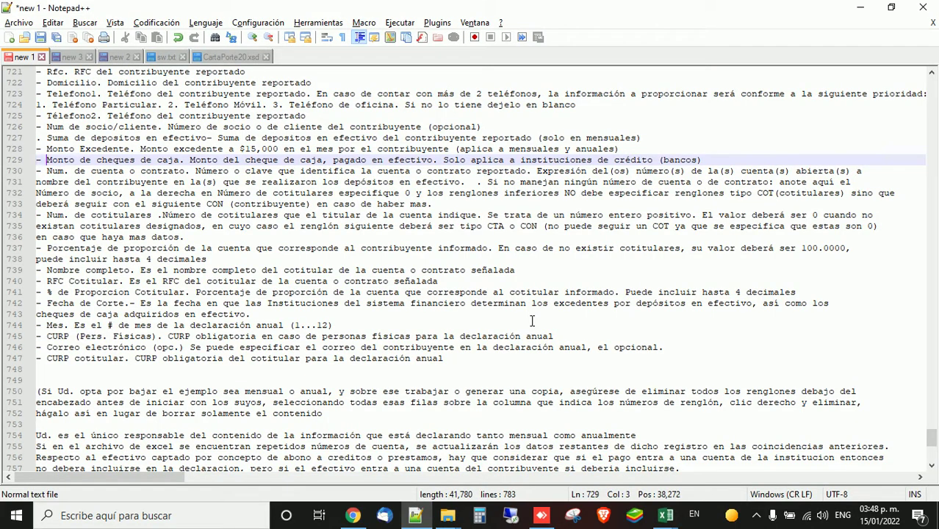
{"action": "key", "text": "Down"}
{"action": "key", "text": "alt+Tab"}
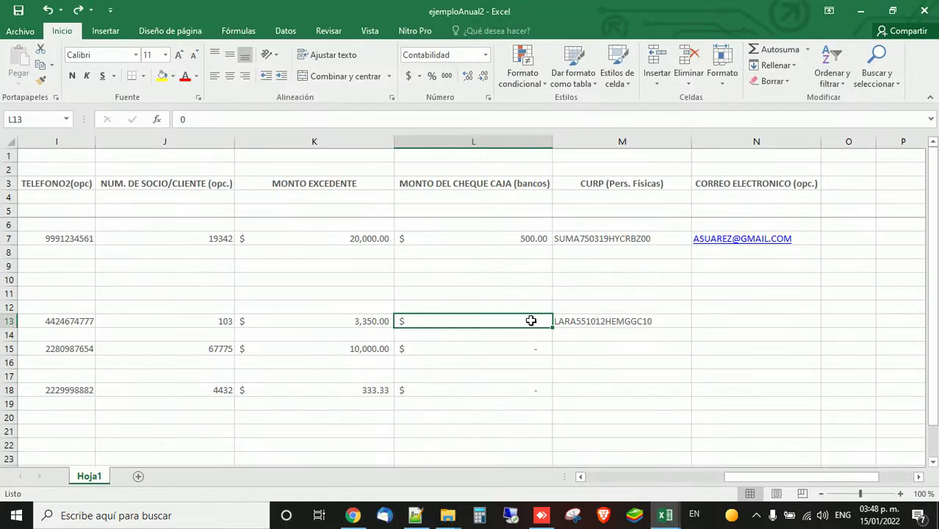
{"action": "key", "text": "alt+Tab"}
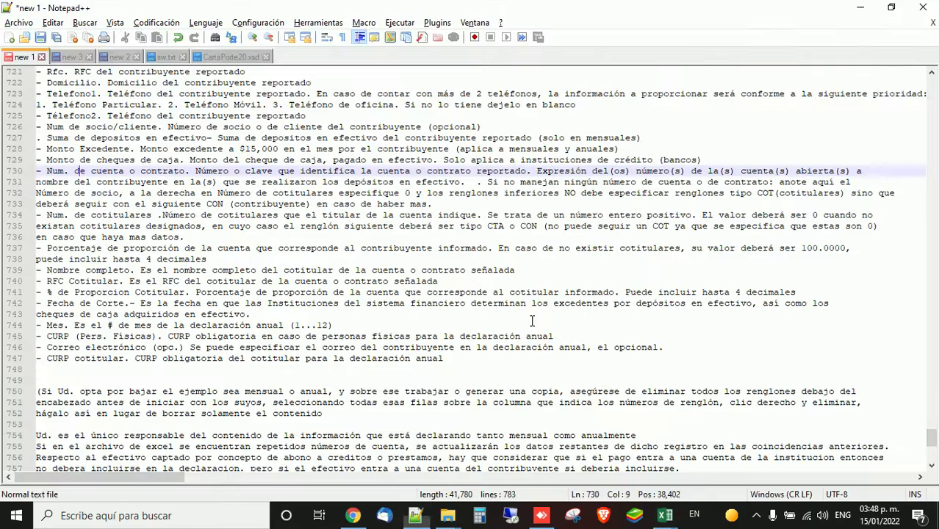
Step: Return to Excel and scan the row 13 contributor record from column A past the last filled column, ending at L13
{"action": "key", "text": "alt+Tab"}
{"action": "key", "text": "Home"}
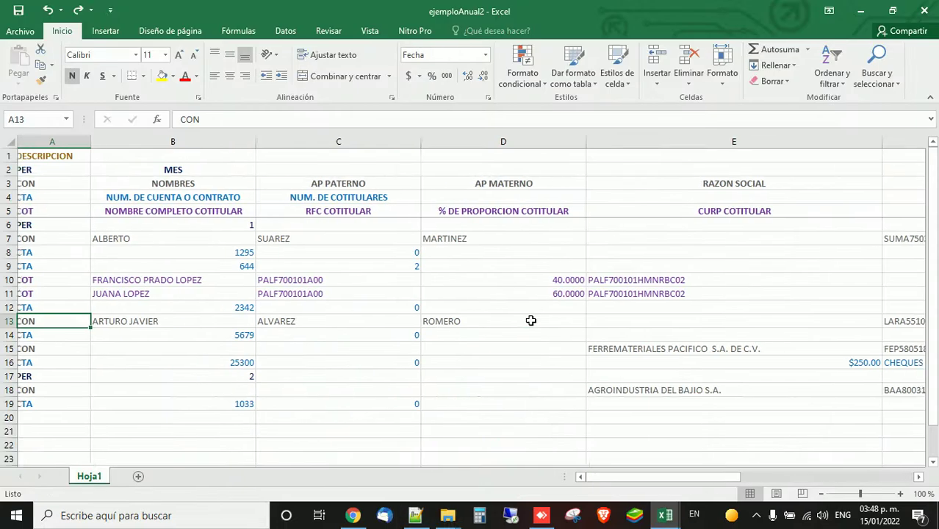
{"action": "key", "text": "Right"}
{"action": "key", "text": "Right"}
{"action": "key", "text": "Right"}
{"action": "key", "text": "Right"}
{"action": "key", "text": "Right"}
{"action": "key", "text": "Right"}
{"action": "key", "text": "Right"}
{"action": "key", "text": "Right"}
{"action": "key", "text": "Right"}
{"action": "key", "text": "Right"}
{"action": "key", "text": "Right"}
{"action": "key", "text": "Right"}
{"action": "key", "text": "Right"}
{"action": "key", "text": "Right"}
{"action": "key", "text": "Right"}
{"action": "key", "text": "Right"}
{"action": "key", "text": "Right"}
{"action": "key", "text": "Left"}
{"action": "key", "text": "Left"}
{"action": "key", "text": "Left"}
{"action": "key", "text": "Left"}
{"action": "key", "text": "Left"}
{"action": "key", "text": "Left"}
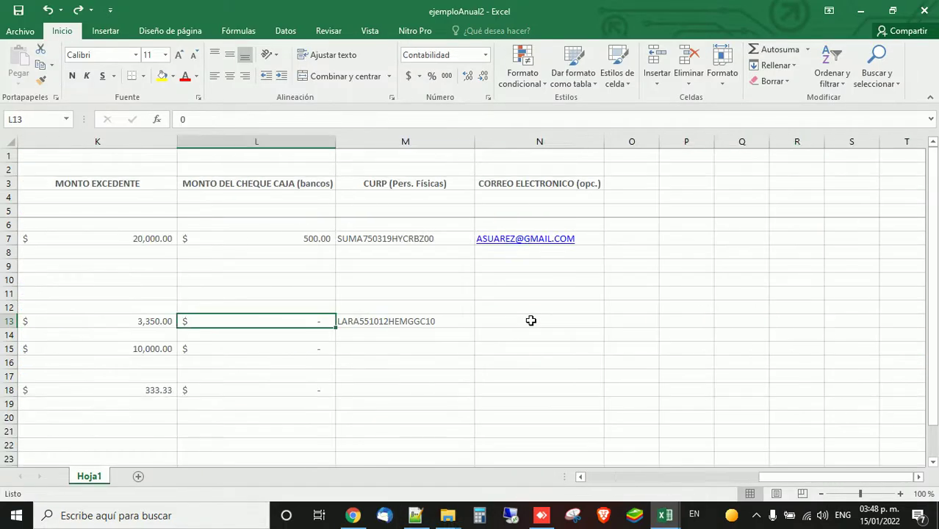
Step: Examine the first contributor's CURP in M7 and the optional e-mail entry in N7
{"action": "left_click", "coordinate": [427, 240]}
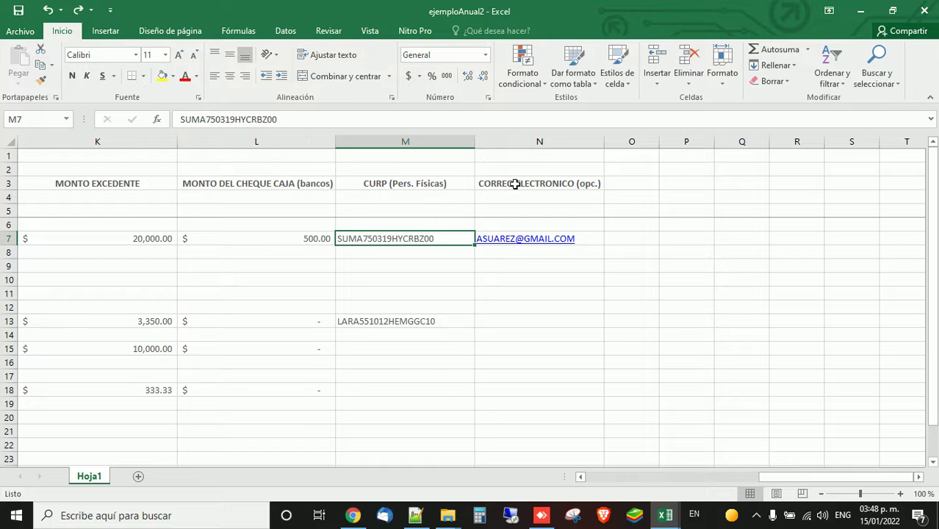
{"action": "left_click", "coordinate": [599, 235]}
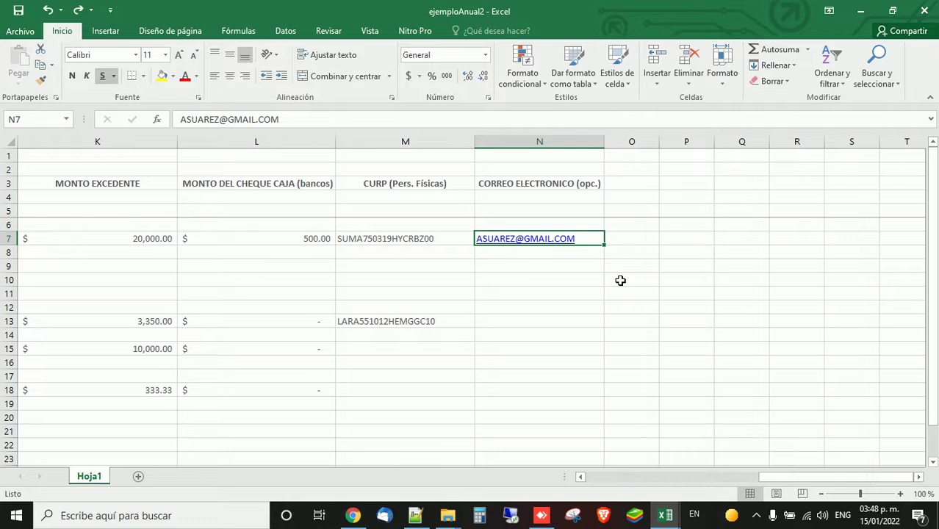
{"action": "key", "text": "Right"}
{"action": "key", "text": "Left"}
{"action": "key", "text": "Left"}
Step: In the Notepad++ notes, insert a line break before "Si no manejan ningún número de cuenta o de contrato" on line 731
{"action": "key", "text": "alt+Tab"}
{"action": "key", "text": "alt+Tab"}
{"action": "key", "text": "alt+Tab"}
{"action": "key", "text": "Down"}
{"action": "key", "text": "Home"}
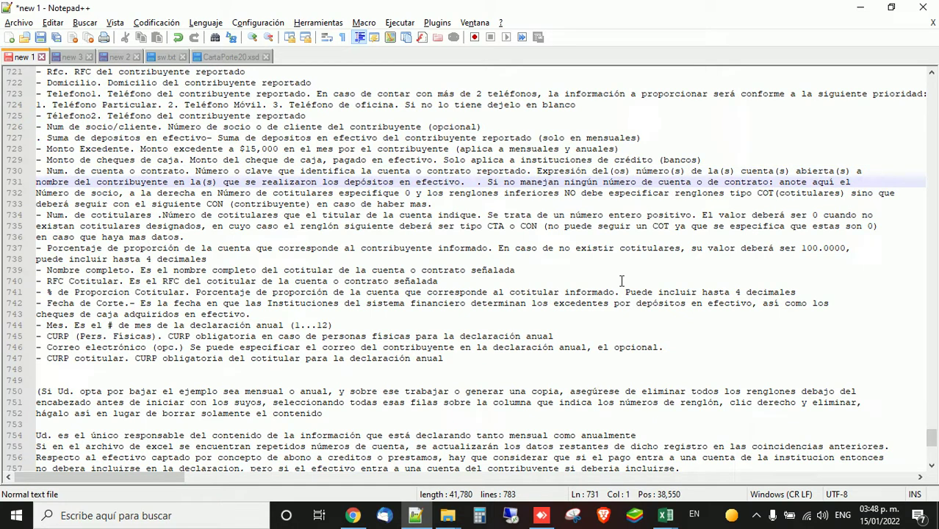
{"action": "key", "text": "Down"}
{"action": "key", "text": "Up"}
{"action": "key", "text": "ctrl+Right"}
{"action": "key", "text": "ctrl+Right"}
{"action": "key", "text": "ctrl+Right"}
{"action": "key", "text": "ctrl+Right"}
{"action": "key", "text": "ctrl+Right"}
{"action": "key", "text": "ctrl+Right"}
{"action": "key", "text": "ctrl+Right"}
{"action": "key", "text": "ctrl+Right"}
{"action": "key", "text": "ctrl+Right"}
{"action": "key", "text": "ctrl+Right"}
{"action": "key", "text": "ctrl+Right"}
{"action": "key", "text": "ctrl+Right"}
{"action": "key", "text": "ctrl+Right"}
{"action": "key", "text": "ctrl+Right"}
{"action": "key", "text": "ctrl+Right"}
{"action": "key", "text": "ctrl+Right"}
{"action": "key", "text": "ctrl+Right"}
{"action": "key", "text": "Return"}
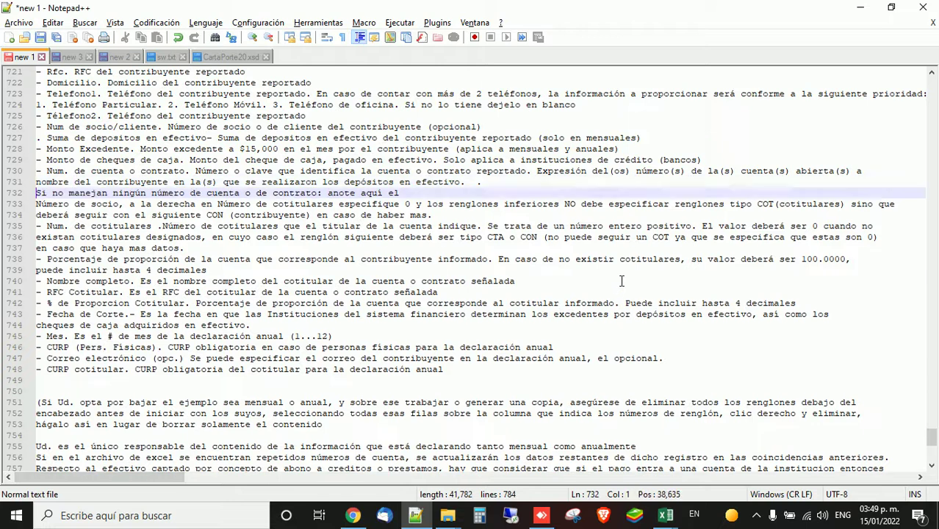
Step: In Excel, examine the NUM. DE CUENTA O CONTRATO header in B4 and the first account number in B8
{"action": "key", "text": "alt+Tab"}
{"action": "key", "text": "Home"}
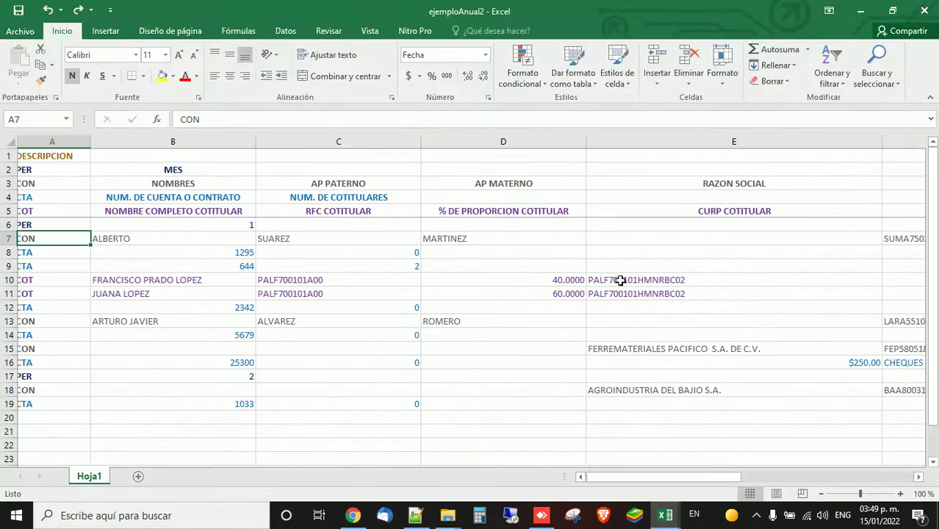
{"action": "left_click", "coordinate": [217, 197]}
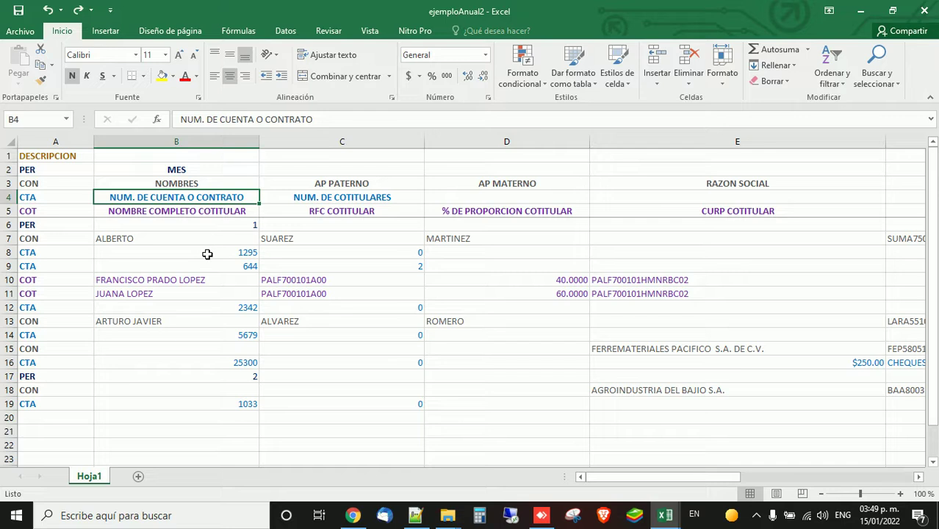
{"action": "left_click", "coordinate": [212, 254]}
{"action": "left_click", "coordinate": [225, 197]}
{"action": "left_click", "coordinate": [221, 257]}
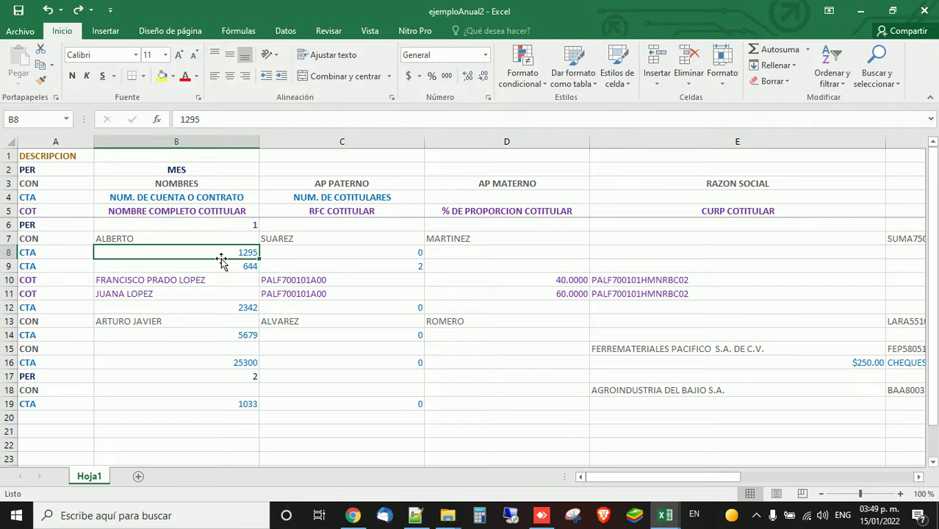
Step: Look at the first contributor's NUM. DE SOCIO/CLIENTE entry in J7, then return to the account number cell B8
{"action": "left_click", "coordinate": [780, 241]}
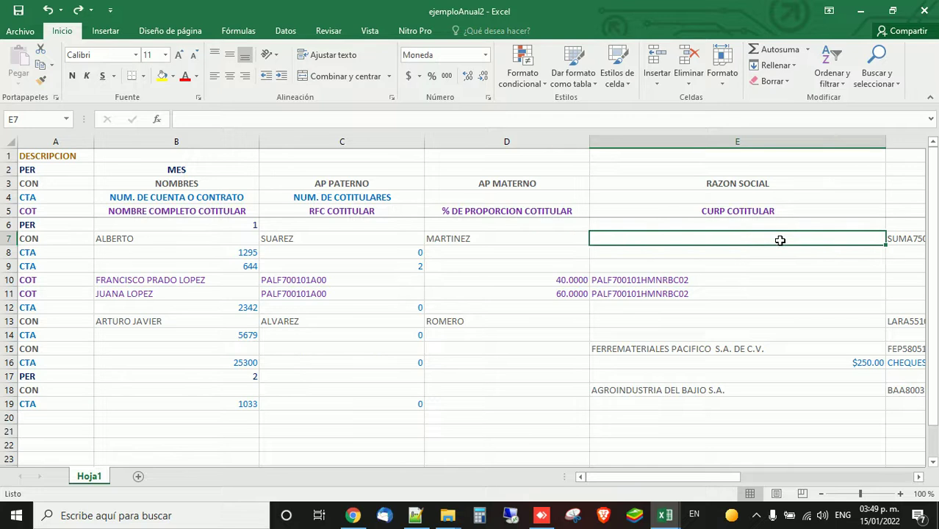
{"action": "key", "text": "Right"}
{"action": "key", "text": "Right"}
{"action": "key", "text": "Right"}
{"action": "key", "text": "Right"}
{"action": "key", "text": "Right"}
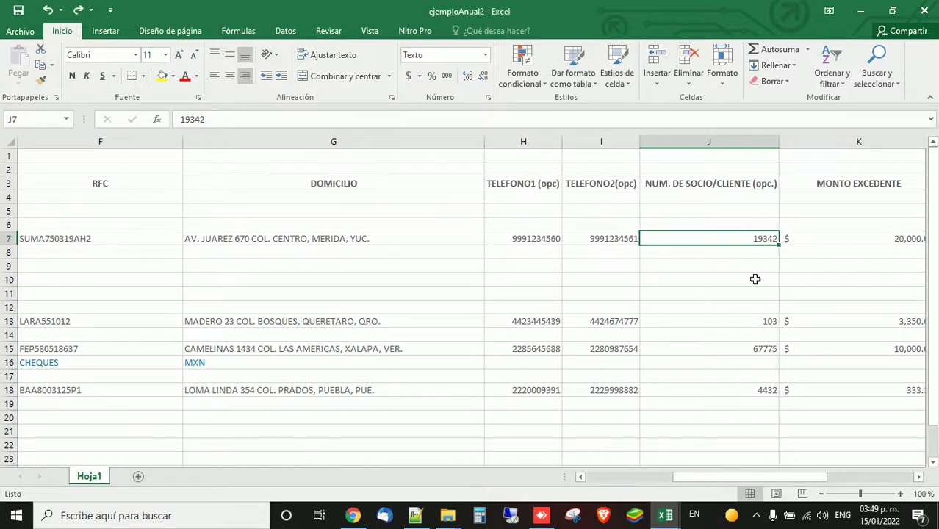
{"action": "key", "text": "Home"}
{"action": "key", "text": "Down"}
{"action": "key", "text": "Right"}
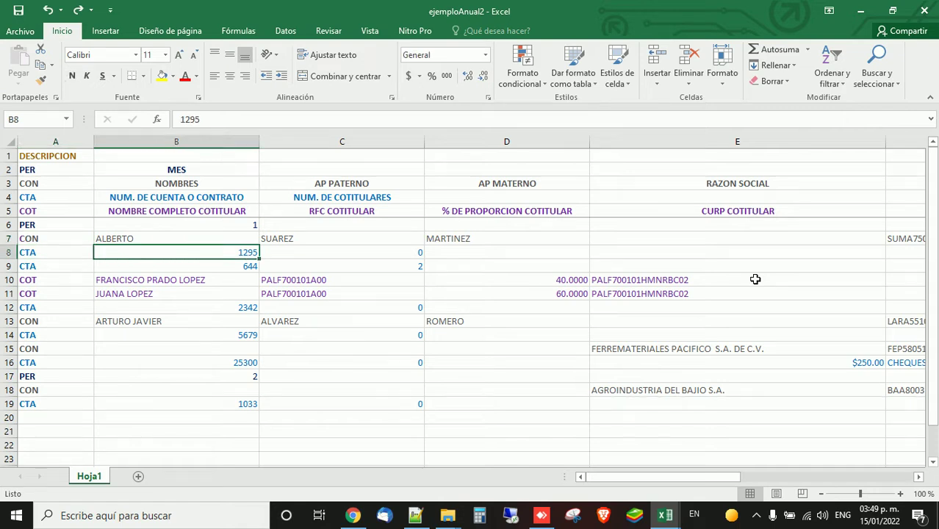
Step: Read the Notepad++ instruction for records without an account number, up to specifying 0 as the number of co-holders
{"action": "key", "text": "alt+Tab"}
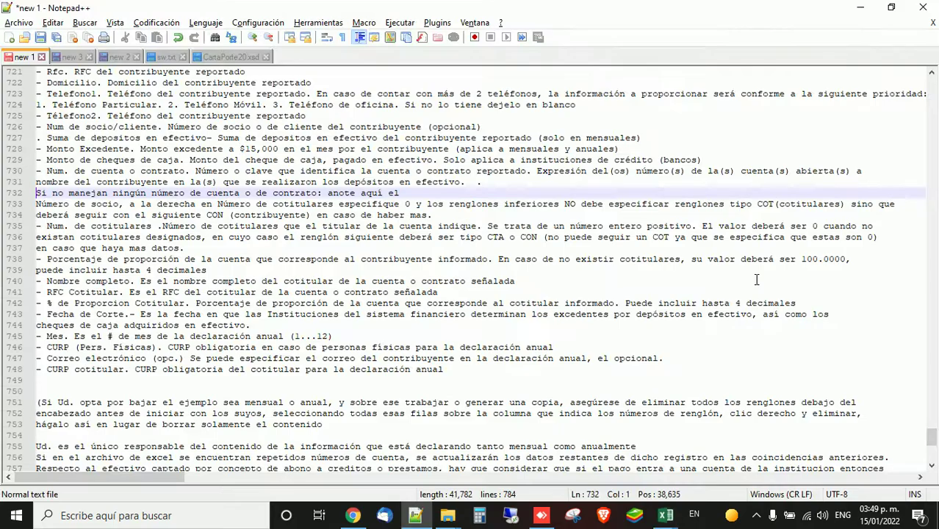
{"action": "scroll", "coordinate": [624, 319], "scroll_direction": "down", "scroll_amount": 3}
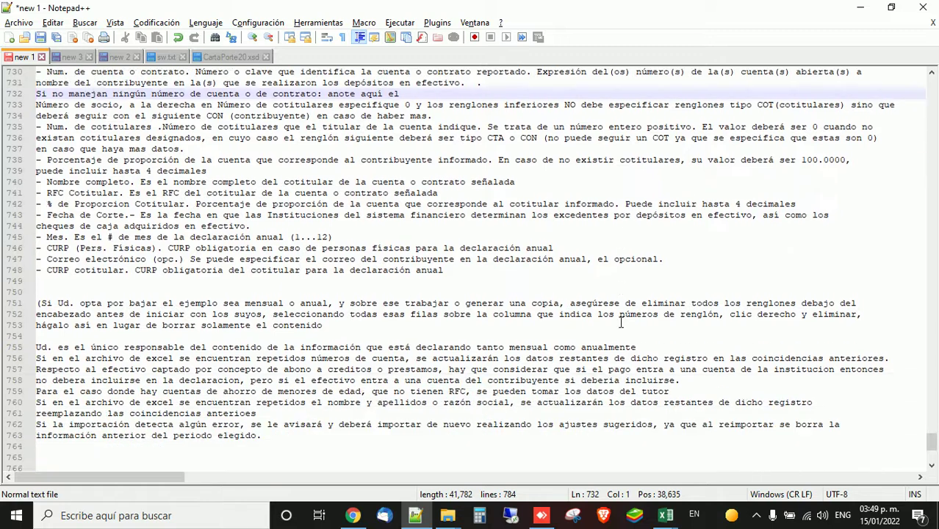
{"action": "key", "text": "Down"}
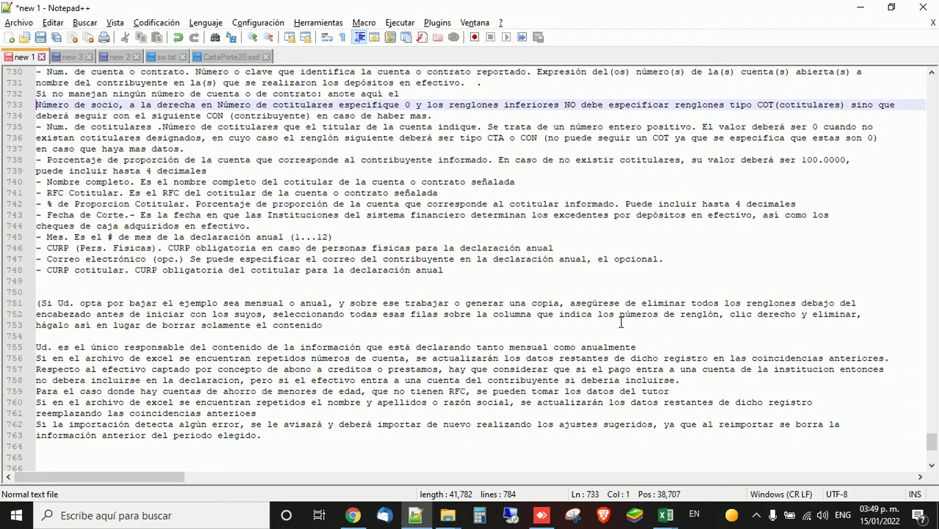
{"action": "key", "text": "Right"}
{"action": "key", "text": "Right"}
{"action": "key", "text": "Right"}
{"action": "key", "text": "Right"}
{"action": "key", "text": "Right"}
{"action": "key", "text": "Right"}
{"action": "key", "text": "Right"}
{"action": "key", "text": "Right"}
{"action": "key", "text": "Right"}
{"action": "key", "text": "Right"}
{"action": "key", "text": "Right"}
{"action": "key", "text": "Right"}
{"action": "key", "text": "Right"}
{"action": "key", "text": "Right"}
{"action": "key", "text": "Right"}
{"action": "key", "text": "Right"}
{"action": "key", "text": "Right"}
{"action": "key", "text": "Right"}
{"action": "key", "text": "Right"}
{"action": "key", "text": "Right"}
Step: In Excel, examine the co-holder count in C8, then the record types allowed below it by selecting rows 9, 17 and 20
{"action": "key", "text": "alt+Tab"}
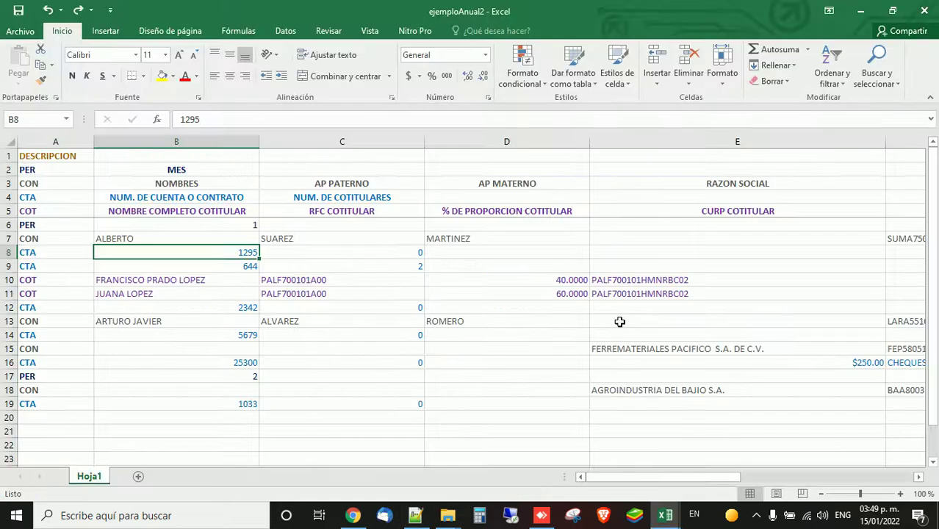
{"action": "key", "text": "Right"}
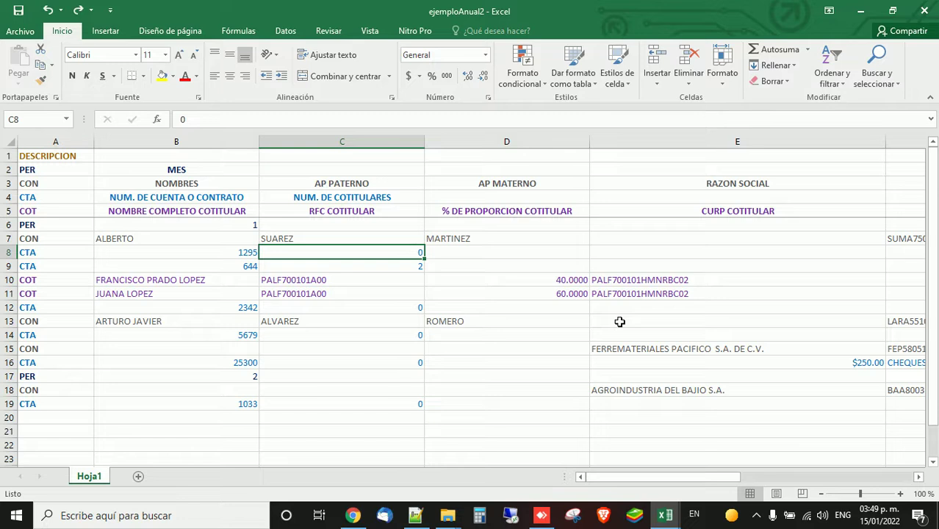
{"action": "left_click", "coordinate": [5, 266]}
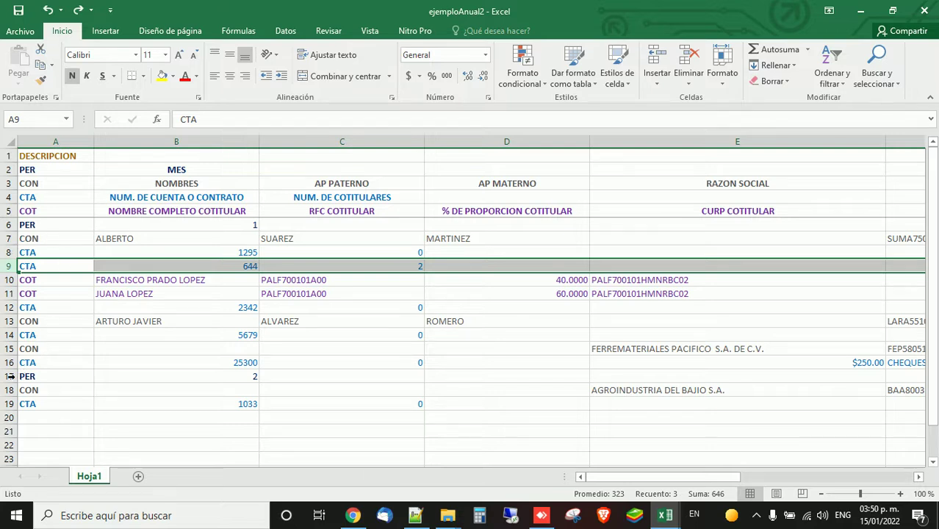
{"action": "left_click", "coordinate": [8, 376]}
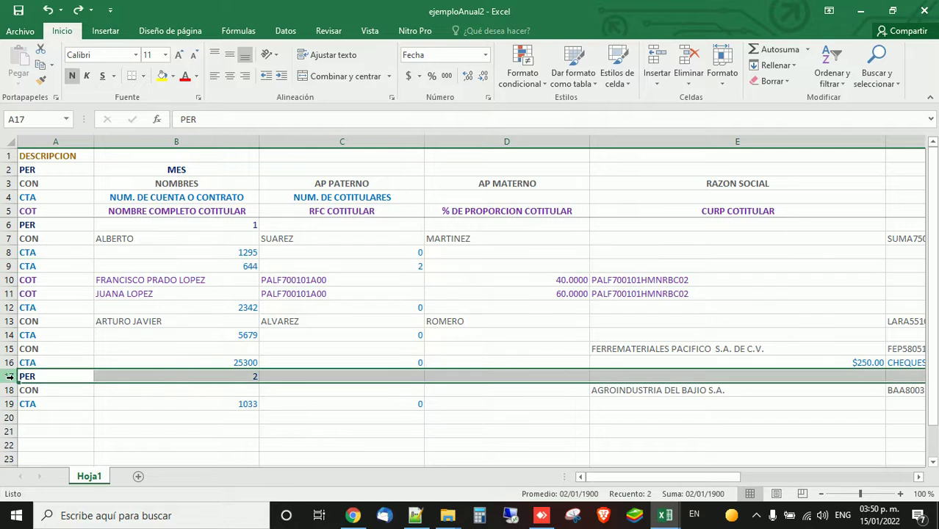
{"action": "left_click", "coordinate": [9, 418]}
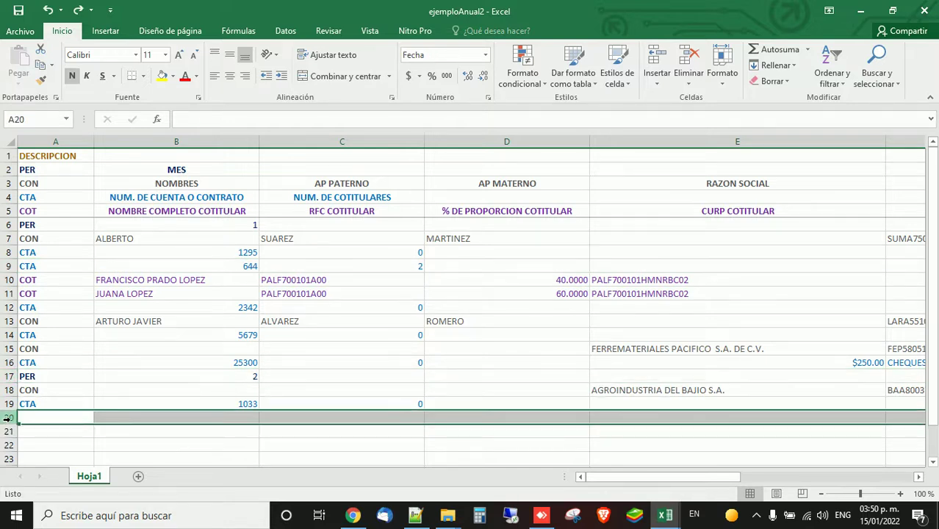
Step: Read past the COT row restriction in the Notepad++ notes to the "Num. de cotitulares" entry on line 735
{"action": "key", "text": "alt+Tab"}
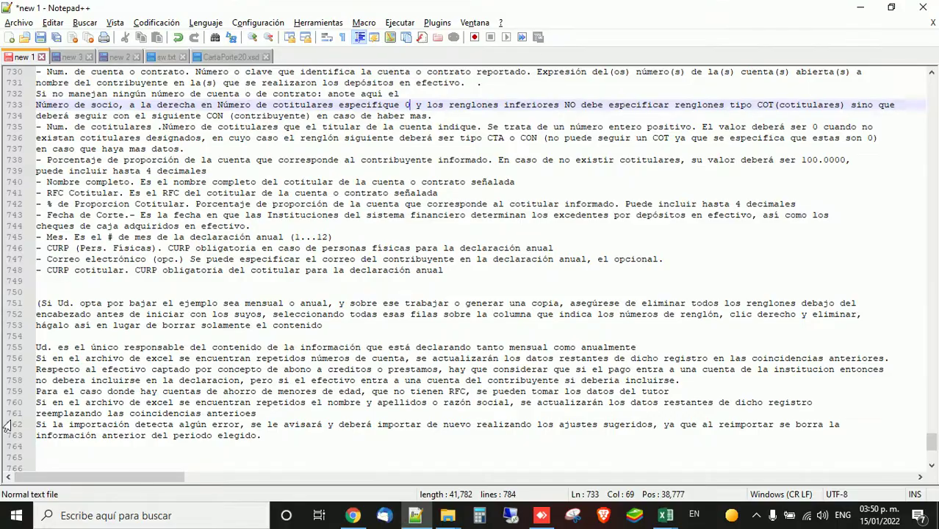
{"action": "key", "text": "ctrl+Right"}
{"action": "key", "text": "ctrl+Right"}
{"action": "key", "text": "ctrl+Right"}
{"action": "key", "text": "ctrl+Right"}
{"action": "key", "text": "Down"}
{"action": "key", "text": "Down"}
Step: Compare the NUM. DE COTITULARES header in C4 and the first account's value in C8 with the notes entry
{"action": "key", "text": "alt+Tab"}
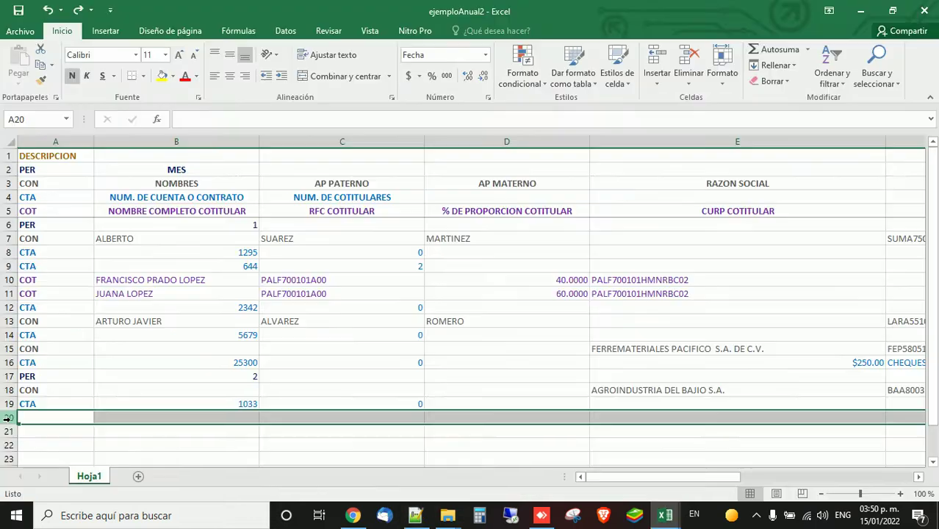
{"action": "left_click", "coordinate": [387, 197]}
{"action": "left_click", "coordinate": [401, 251]}
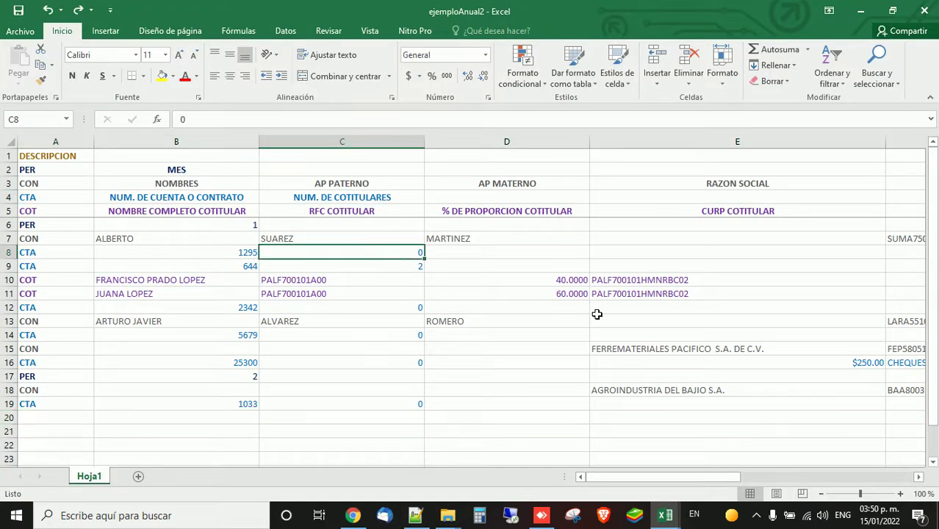
{"action": "key", "text": "alt+Tab"}
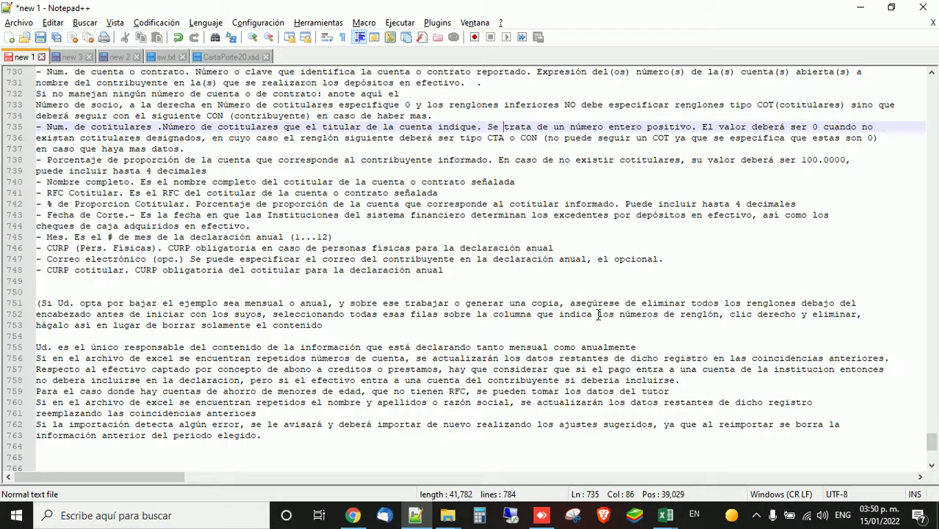
{"action": "key", "text": "alt+Tab"}
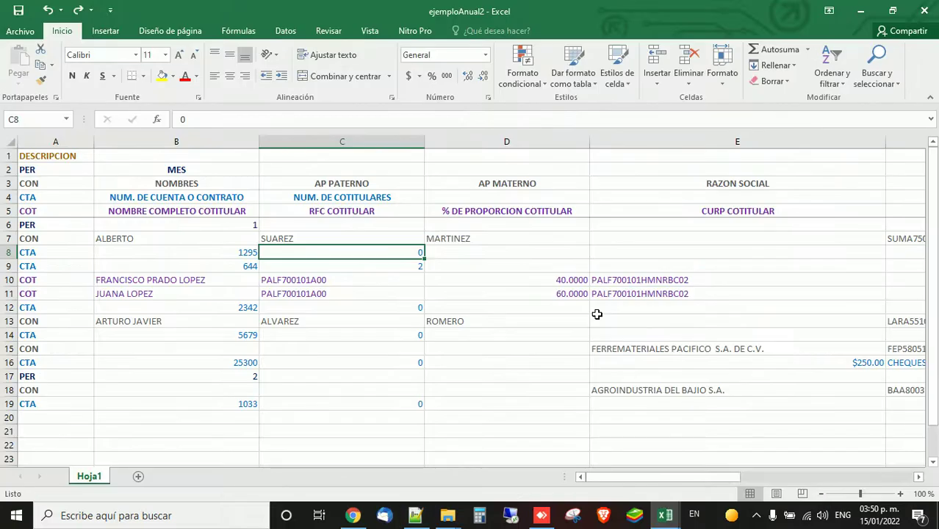
Step: Find the "Porcentaje de proporción de la cuenta" entry in the notes and check it against the account row in Excel
{"action": "key", "text": "alt+Tab"}
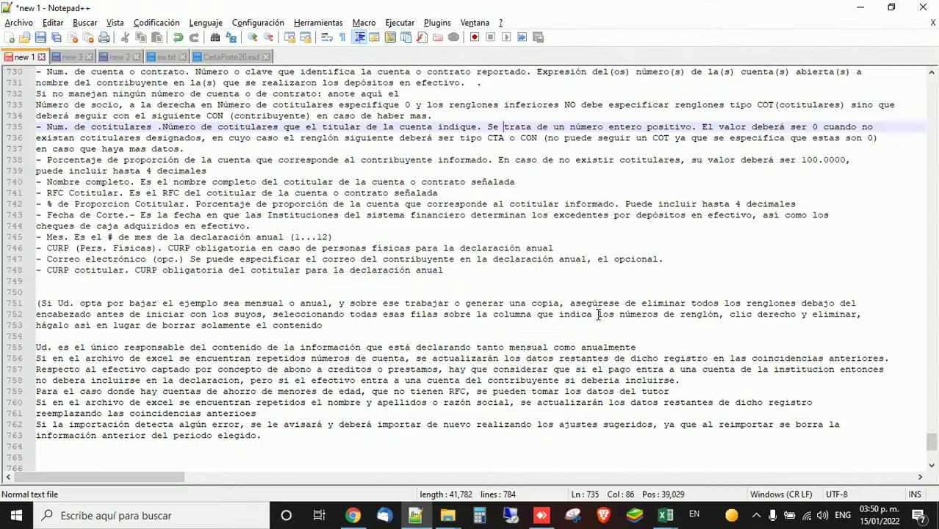
{"action": "key", "text": "Down"}
{"action": "key", "text": "Down"}
{"action": "key", "text": "Down"}
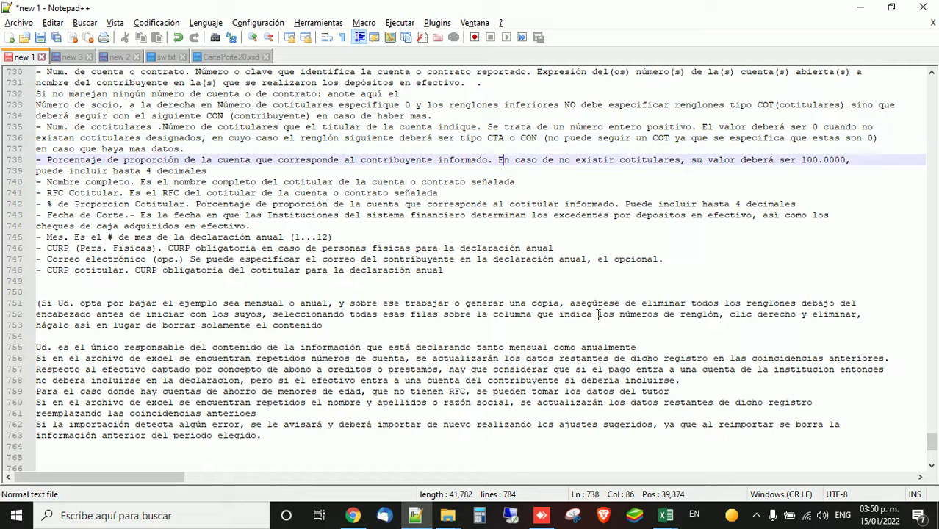
{"action": "key", "text": "alt+Tab"}
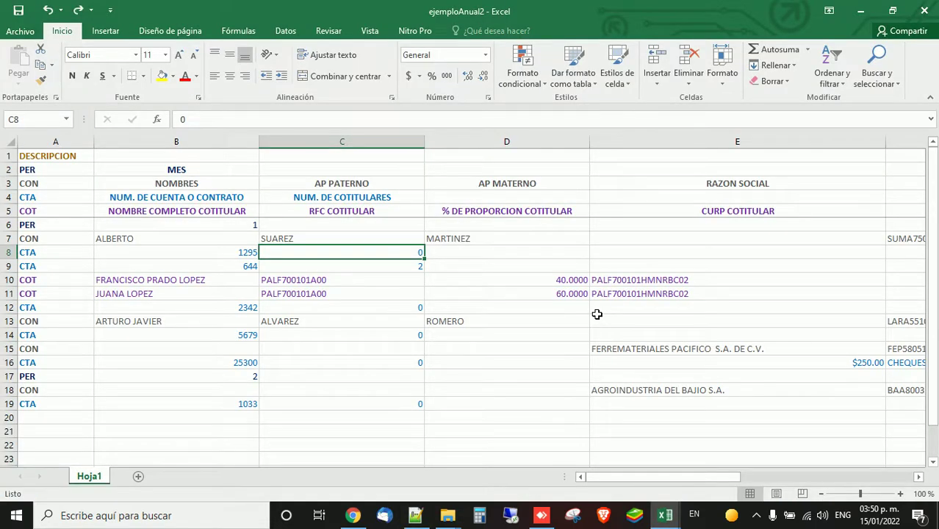
{"action": "key", "text": "Left"}
{"action": "key", "text": "alt+Tab"}
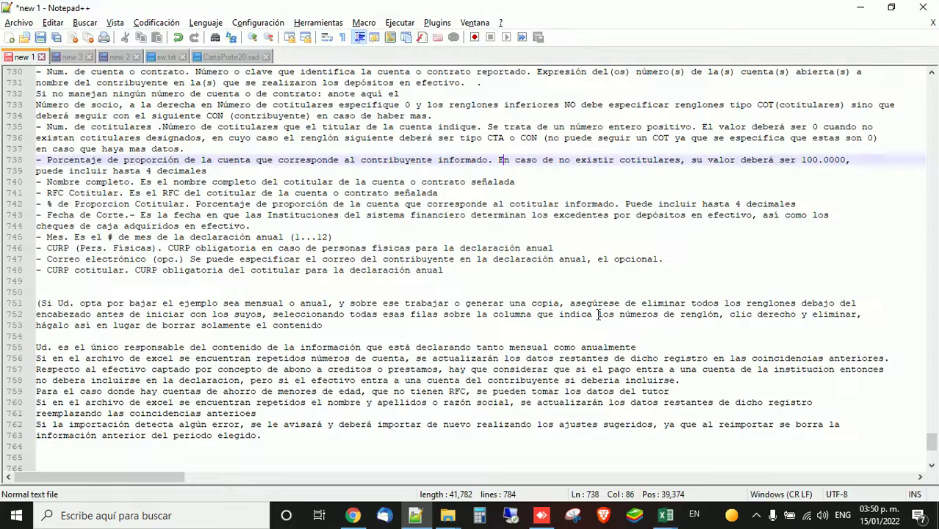
Step: In Excel, examine the NOMBRE COMPLETO COTITULAR header in B5 and the first co-holder's name in B10
{"action": "key", "text": "alt+Tab"}
{"action": "key", "text": "Down"}
{"action": "key", "text": "Down"}
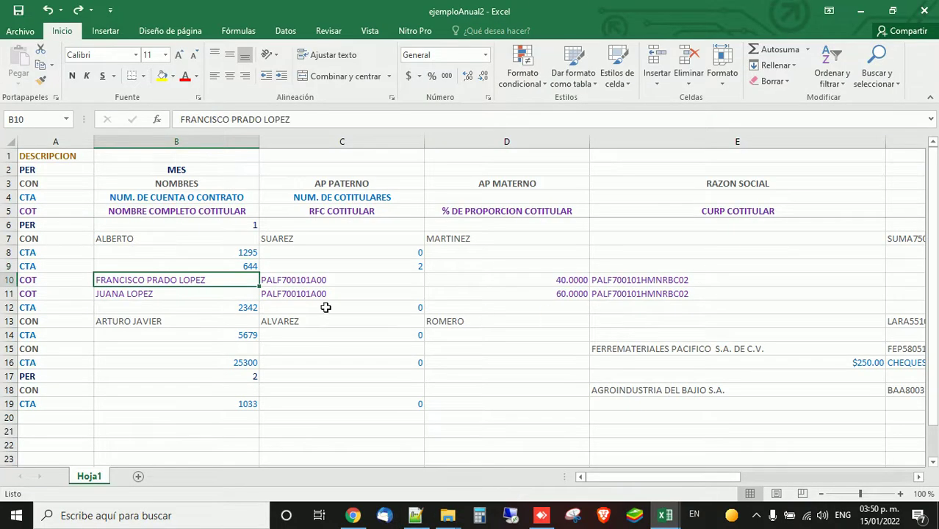
{"action": "scroll", "coordinate": [281, 337], "scroll_direction": "down", "scroll_amount": 1}
{"action": "left_click", "coordinate": [209, 215]}
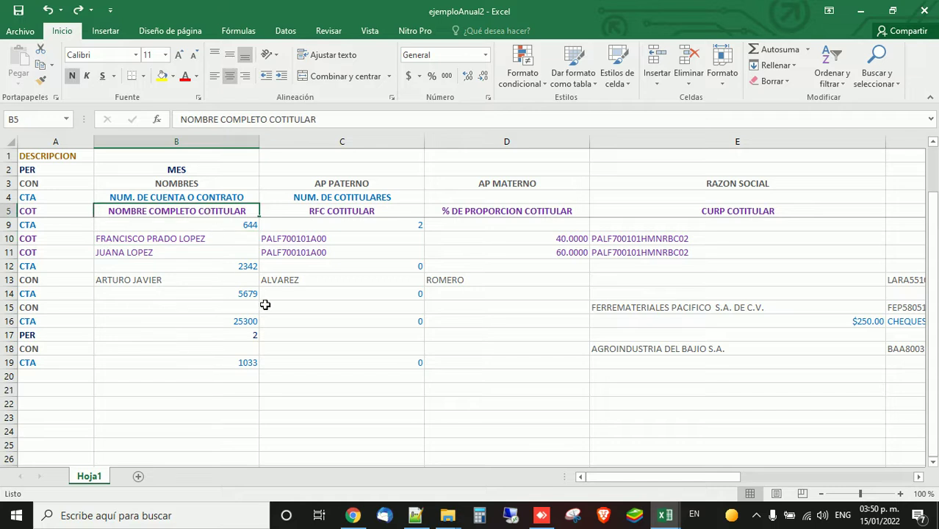
{"action": "left_click", "coordinate": [220, 241]}
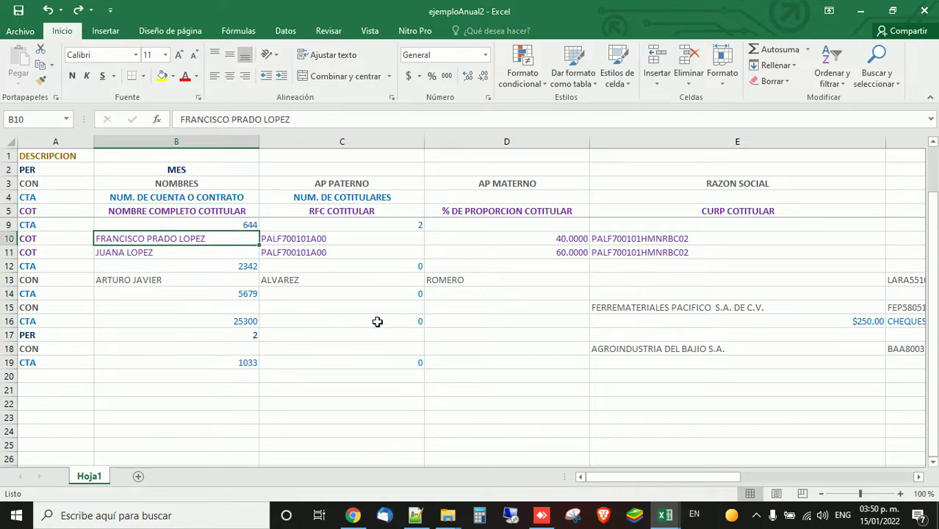
Step: Examine the first co-holder's RFC, proportion percentage and CURP cells in row 10 of the Excel sheet
{"action": "key", "text": "Right"}
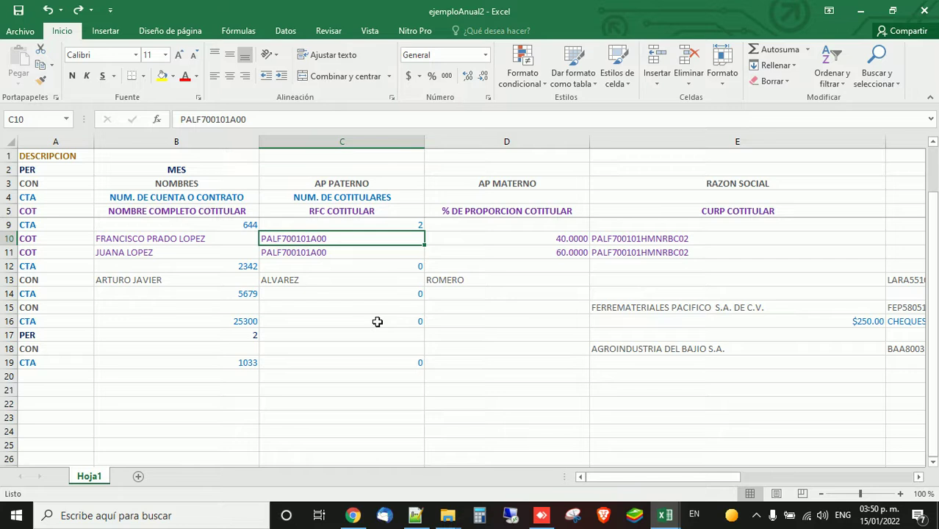
{"action": "key", "text": "Right"}
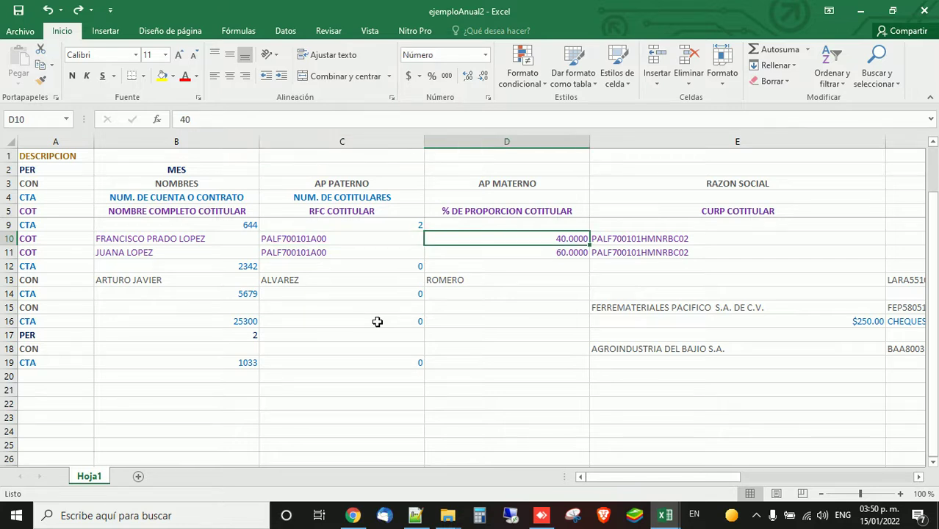
{"action": "key", "text": "Right"}
{"action": "key", "text": "Left"}
{"action": "key", "text": "Left"}
{"action": "key", "text": "Left"}
{"action": "key", "text": "alt+Tab"}
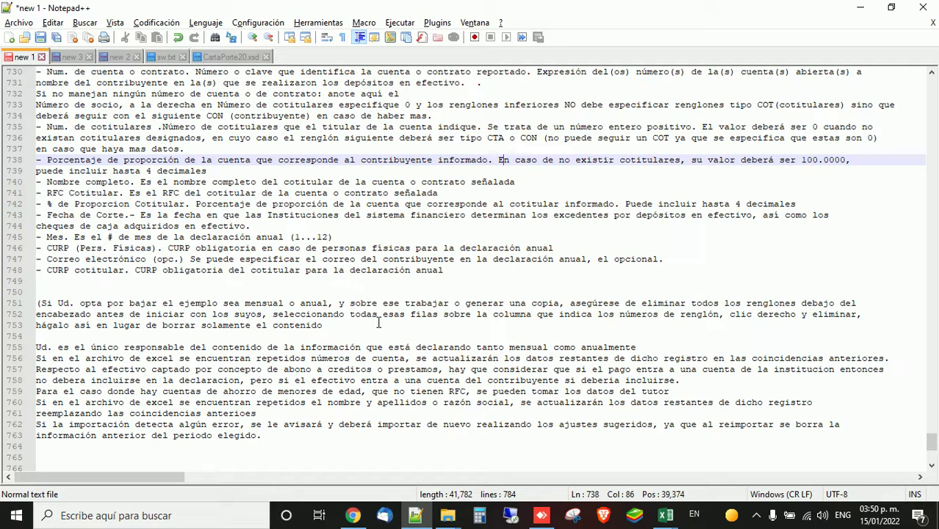
{"action": "key", "text": "alt+Tab"}
{"action": "key", "text": "Right"}
{"action": "key", "text": "Right"}
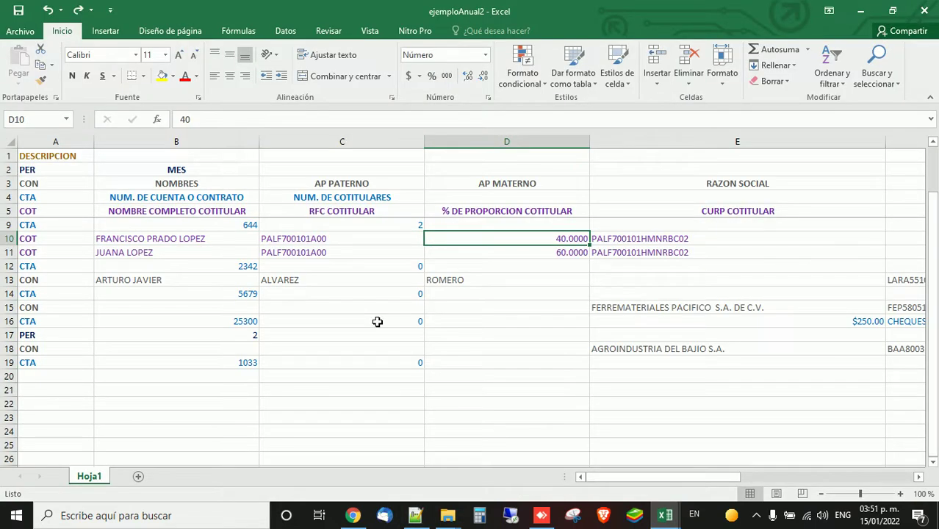
Step: Read the notes' entries from "Nombre completo" to "% de Proporcion Cotitular" and compare them with the percentage in D10
{"action": "key", "text": "alt+Tab"}
{"action": "key", "text": "Down"}
{"action": "key", "text": "Down"}
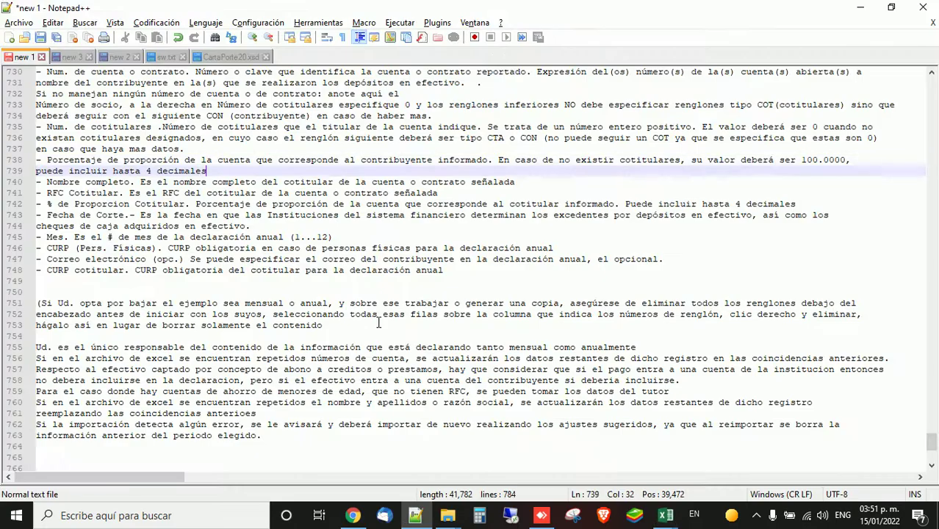
{"action": "key", "text": "Home"}
{"action": "key", "text": "Down"}
{"action": "key", "text": "Down"}
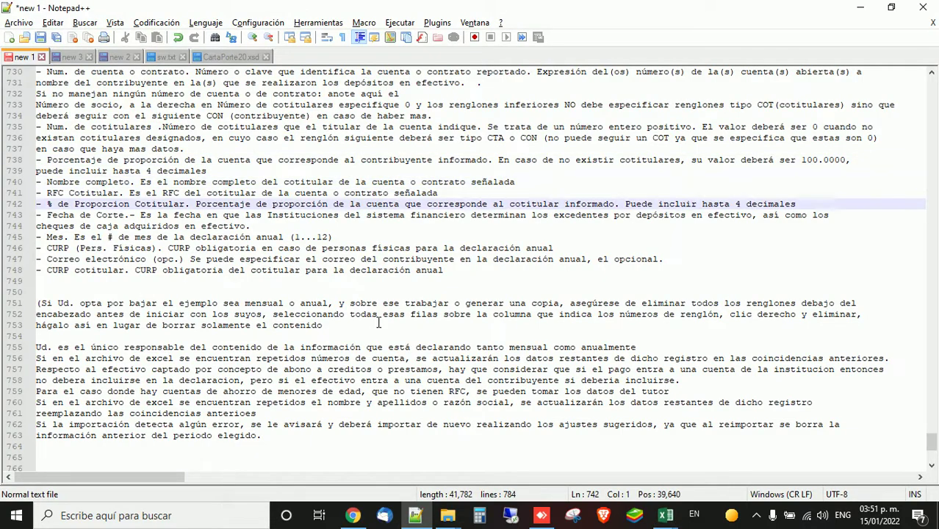
{"action": "scroll", "coordinate": [566, 341], "scroll_direction": "down", "scroll_amount": 3}
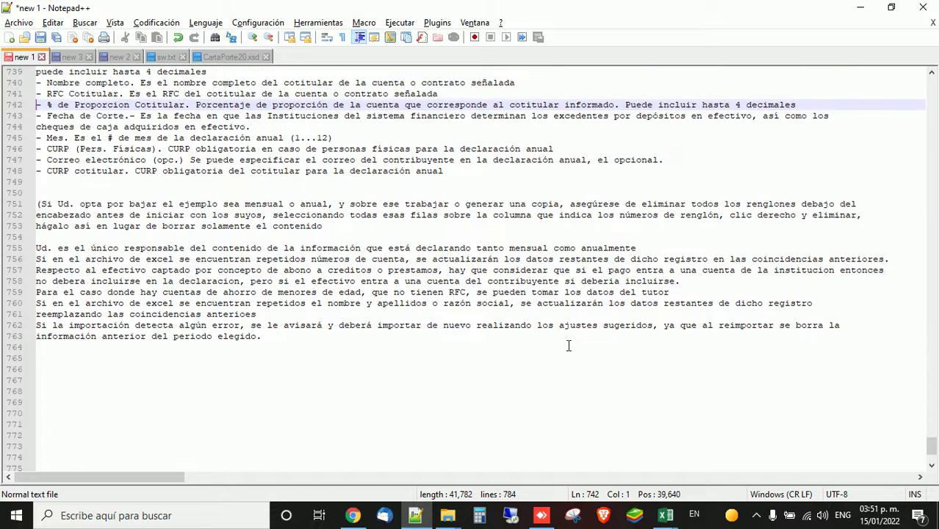
{"action": "key", "text": "alt+Tab"}
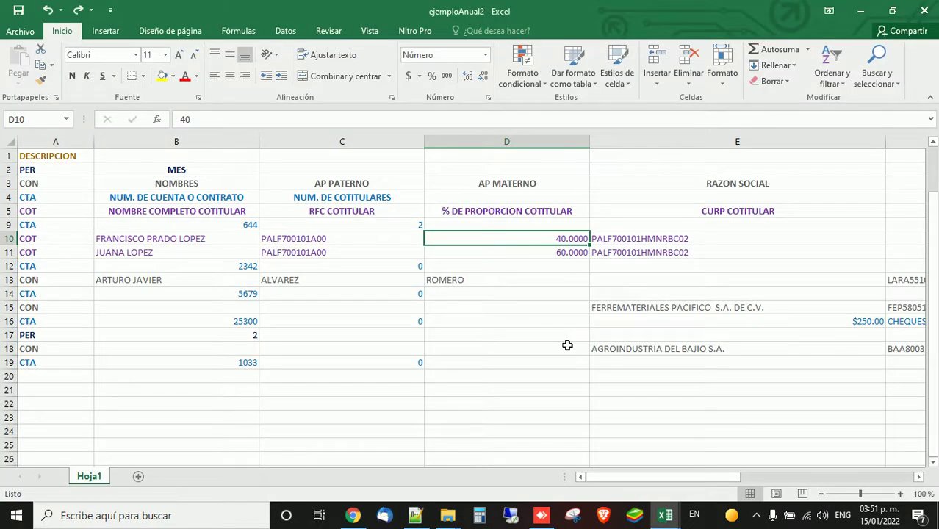
Step: In the Notepad++ notes, read the entries from "Fecha de Corte" through "CURP cotitular" down to the paragraph on line 751
{"action": "key", "text": "alt+Tab"}
{"action": "key", "text": "Down"}
{"action": "key", "text": "Down"}
{"action": "key", "text": "Down"}
{"action": "key", "text": "Down"}
{"action": "key", "text": "Down"}
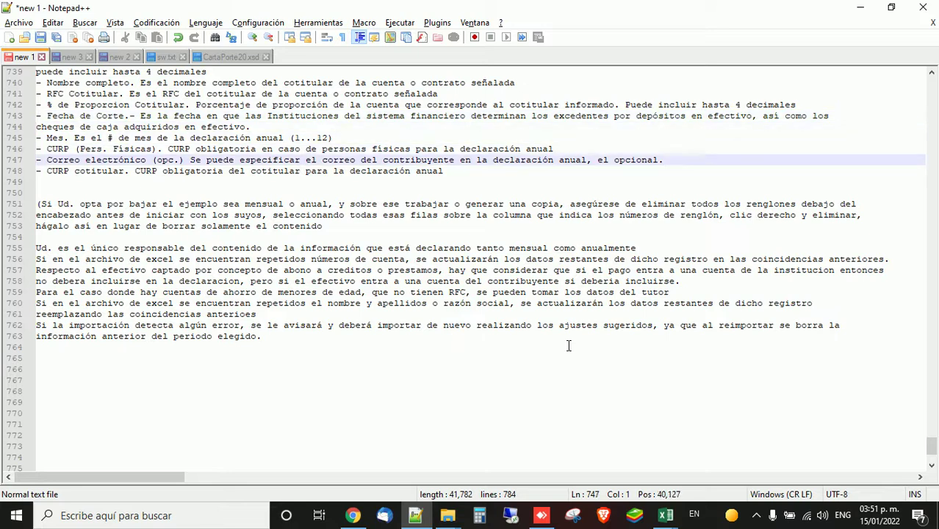
{"action": "key", "text": "Down"}
{"action": "key", "text": "Down"}
{"action": "key", "text": "Down"}
{"action": "key", "text": "Down"}
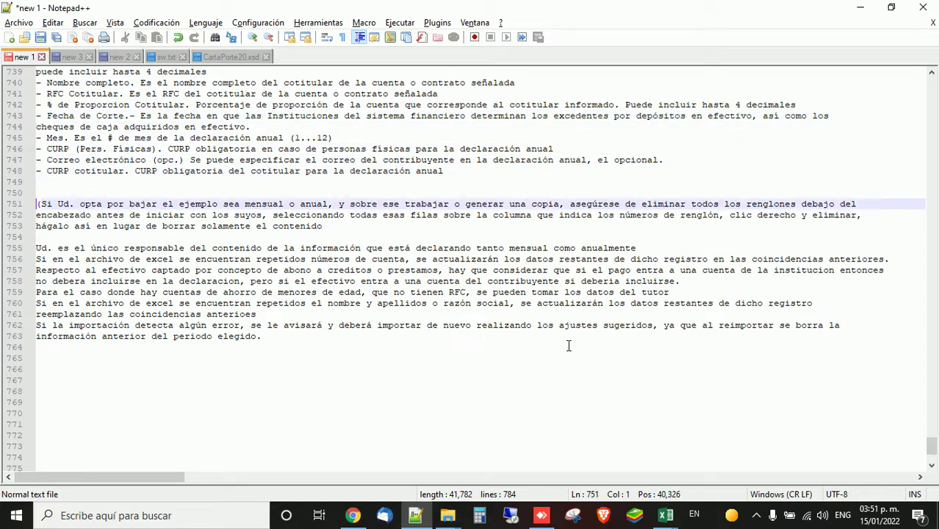
Step: Read the advice on deleting the example rows below the header and the responsibility note on line 755, checking the Excel sheet alongside
{"action": "scroll", "coordinate": [553, 405], "scroll_direction": "down", "scroll_amount": 4}
{"action": "key", "text": "alt+Tab"}
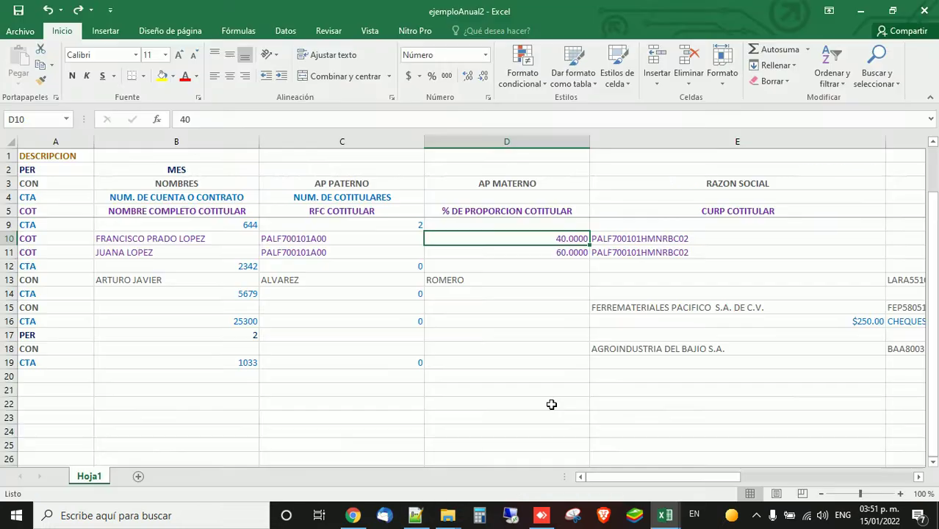
{"action": "key", "text": "Left"}
{"action": "key", "text": "alt+Tab"}
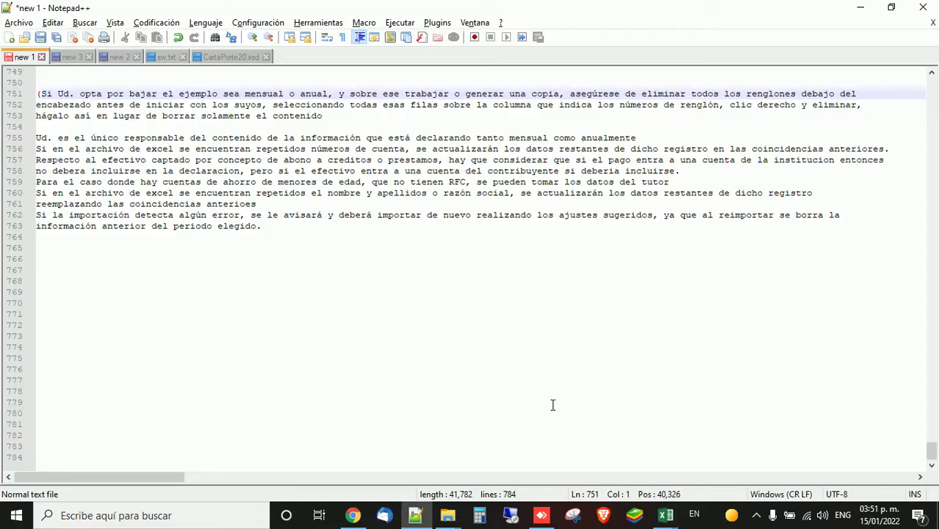
{"action": "key", "text": "Down"}
{"action": "key", "text": "Down"}
{"action": "key", "text": "Down"}
{"action": "key", "text": "Down"}
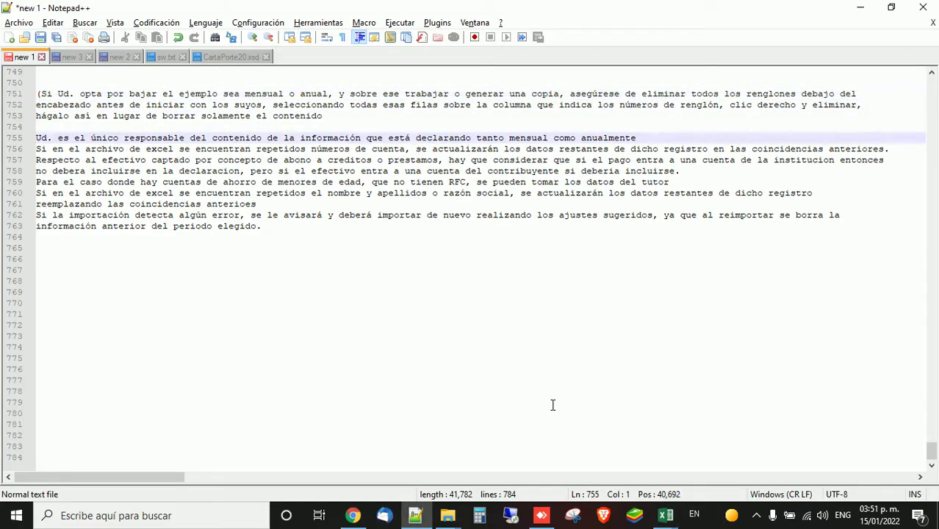
{"action": "key", "text": "alt+Tab"}
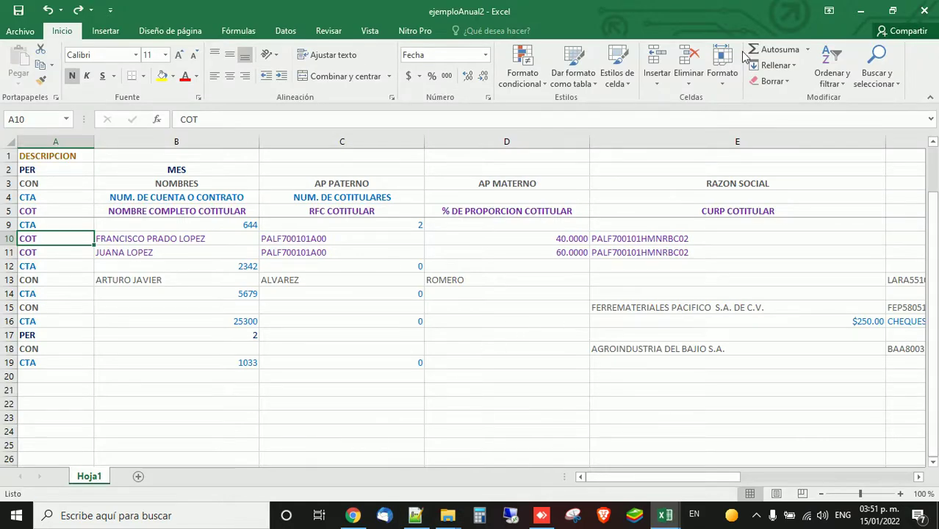
Step: Read the rule on line 756 of the notes about repeated account numbers in the Excel file
{"action": "key", "text": "alt+Tab"}
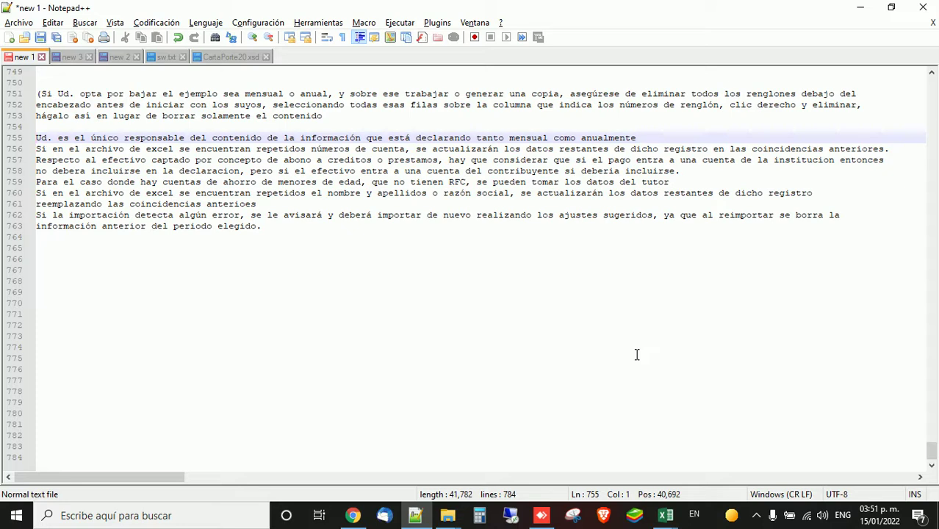
{"action": "key", "text": "Down"}
{"action": "key", "text": "ctrl+Right"}
{"action": "key", "text": "ctrl+Right"}
{"action": "key", "text": "ctrl+Right"}
{"action": "key", "text": "ctrl+Right"}
{"action": "key", "text": "ctrl+Right"}
{"action": "key", "text": "ctrl+Right"}
{"action": "key", "text": "ctrl+Right"}
{"action": "key", "text": "ctrl+Right"}
{"action": "key", "text": "ctrl+Right"}
{"action": "key", "text": "ctrl+Right"}
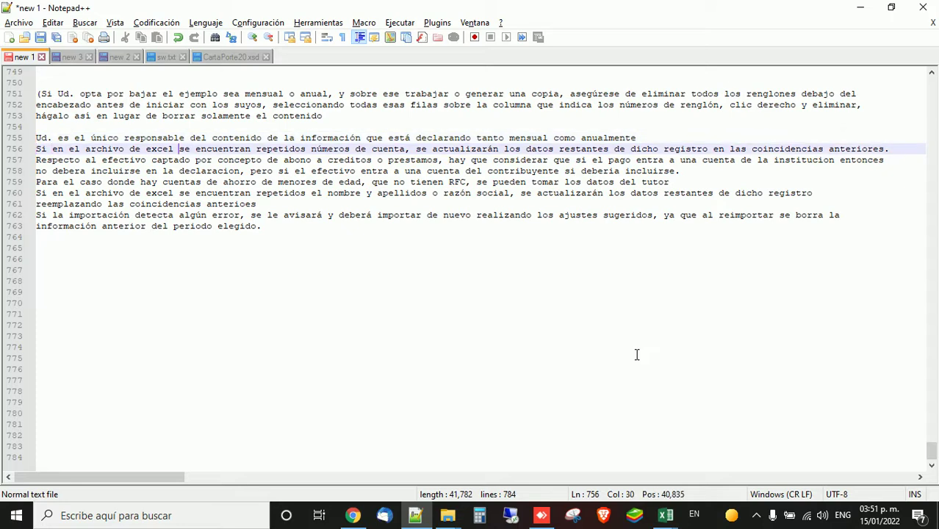
{"action": "key", "text": "ctrl+Right"}
{"action": "key", "text": "ctrl+Right"}
Step: Read line 757 about cash received for credit or loan payments and highlight the words "si el pago"
{"action": "key", "text": "Down"}
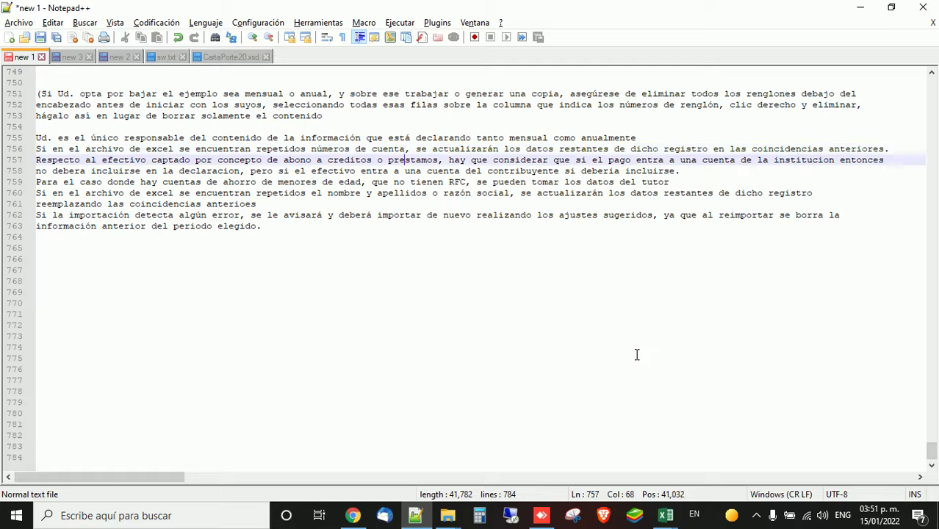
{"action": "key", "text": "Home"}
{"action": "key", "text": "ctrl+Right"}
{"action": "key", "text": "ctrl+Right"}
{"action": "key", "text": "ctrl+Right"}
{"action": "key", "text": "ctrl+Right"}
{"action": "key", "text": "ctrl+Right"}
{"action": "key", "text": "ctrl+Right"}
{"action": "key", "text": "ctrl+Right"}
{"action": "key", "text": "ctrl+Right"}
{"action": "key", "text": "ctrl+Right"}
{"action": "key", "text": "ctrl+Right"}
{"action": "key", "text": "ctrl+Right"}
{"action": "key", "text": "ctrl+Right"}
{"action": "key", "text": "ctrl+Right"}
{"action": "key", "text": "ctrl+Right"}
{"action": "key", "text": "ctrl+Right"}
{"action": "key", "text": "ctrl+Right"}
{"action": "key", "text": "ctrl+Right"}
{"action": "key", "text": "ctrl+Right"}
{"action": "key", "text": "ctrl+Right"}
{"action": "key", "text": "ctrl+Right"}
{"action": "key", "text": "ctrl+Left"}
{"action": "key", "text": "ctrl+shift+Left"}
{"action": "key", "text": "ctrl+shift+Left"}
{"action": "key", "text": "ctrl+Right"}
{"action": "key", "text": "ctrl+Right"}
{"action": "key", "text": "ctrl+Right"}
{"action": "key", "text": "ctrl+shift+Left"}
{"action": "key", "text": "ctrl+shift+Left"}
{"action": "key", "text": "ctrl+shift+Left"}
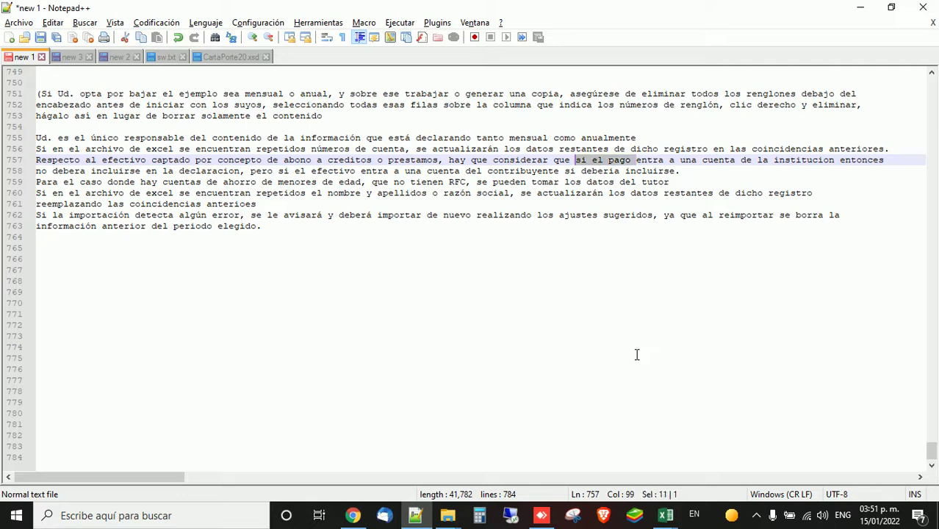
Step: Read on to payments entering an account of the institution and highlight "no debera incluirse en" on line 758
{"action": "key", "text": "ctrl+Right"}
{"action": "key", "text": "ctrl+Right"}
{"action": "key", "text": "ctrl+Right"}
{"action": "key", "text": "ctrl+Right"}
{"action": "key", "text": "ctrl+Right"}
{"action": "key", "text": "ctrl+Right"}
{"action": "key", "text": "ctrl+Right"}
{"action": "key", "text": "ctrl+Right"}
{"action": "key", "text": "ctrl+Right"}
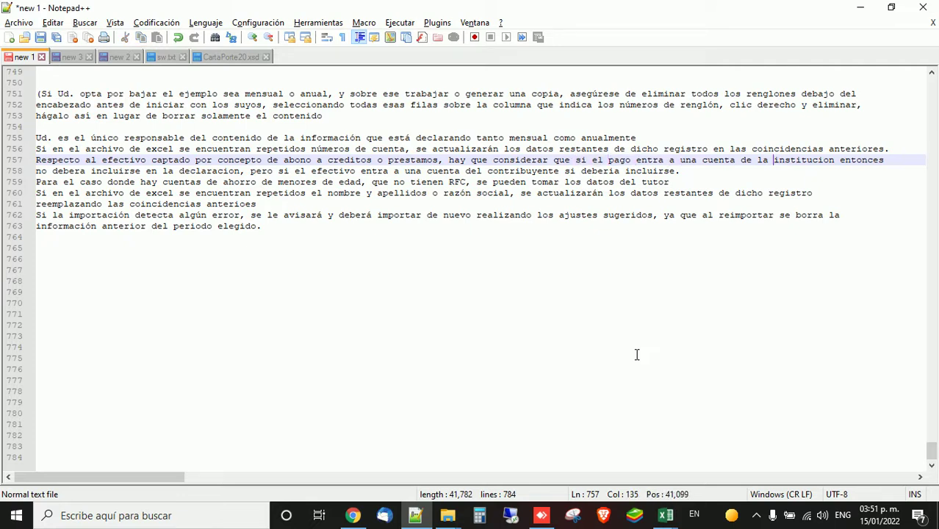
{"action": "key", "text": "Down"}
{"action": "key", "text": "Home"}
{"action": "key", "text": "ctrl+shift+Right"}
{"action": "key", "text": "ctrl+shift+Right"}
{"action": "key", "text": "ctrl+shift+Right"}
{"action": "key", "text": "ctrl+shift+Right"}
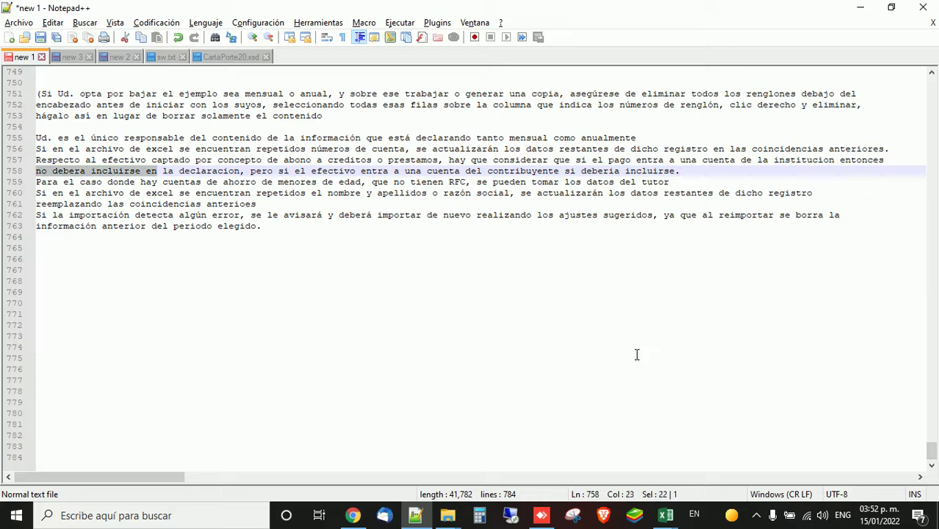
Step: Read the case of cash entering the contributor's account and highlight "si deberia incluirse." on line 758
{"action": "key", "text": "ctrl+Right"}
{"action": "key", "text": "ctrl+Right"}
{"action": "key", "text": "ctrl+Right"}
{"action": "key", "text": "ctrl+Right"}
{"action": "key", "text": "ctrl+Right"}
{"action": "key", "text": "ctrl+Right"}
{"action": "key", "text": "ctrl+Right"}
{"action": "key", "text": "ctrl+Right"}
{"action": "key", "text": "ctrl+Right"}
{"action": "key", "text": "ctrl+Right"}
{"action": "key", "text": "ctrl+Right"}
{"action": "key", "text": "ctrl+Right"}
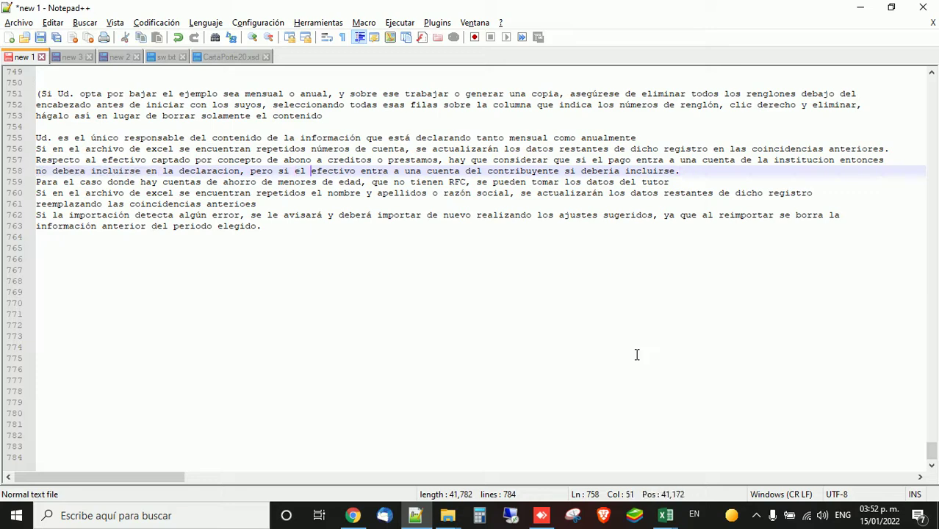
{"action": "key", "text": "ctrl+Right"}
{"action": "key", "text": "ctrl+Right"}
{"action": "key", "text": "shift+End"}
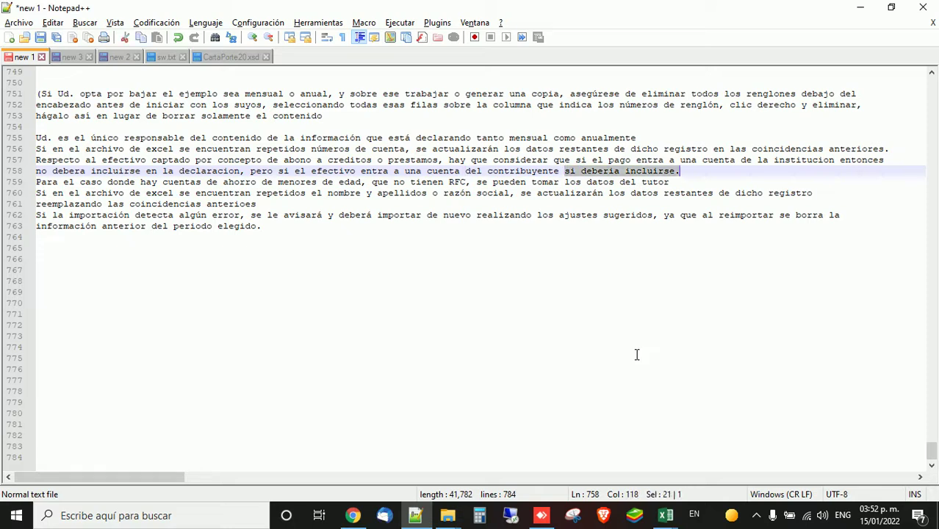
Step: Read line 759 about minors' savings accounts without an RFC and highlight "los datos del tutor"
{"action": "key", "text": "Right"}
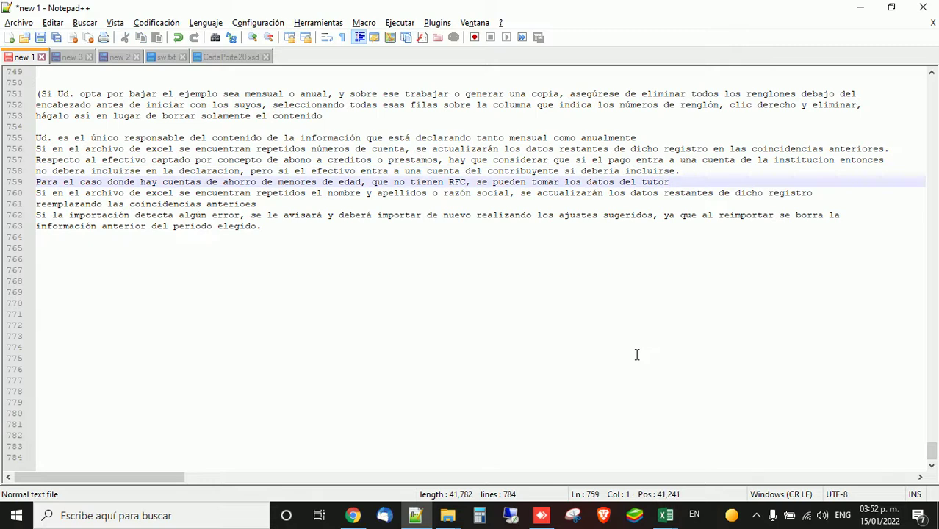
{"action": "key", "text": "ctrl+Right"}
{"action": "key", "text": "ctrl+Right"}
{"action": "key", "text": "ctrl+Right"}
{"action": "key", "text": "ctrl+Right"}
{"action": "key", "text": "ctrl+Right"}
{"action": "key", "text": "ctrl+Right"}
{"action": "key", "text": "ctrl+Right"}
{"action": "key", "text": "ctrl+Right"}
{"action": "key", "text": "ctrl+Right"}
{"action": "key", "text": "ctrl+Right"}
{"action": "key", "text": "ctrl+Right"}
{"action": "key", "text": "ctrl+Right"}
{"action": "key", "text": "ctrl+Right"}
{"action": "key", "text": "ctrl+Right"}
{"action": "key", "text": "ctrl+Right"}
{"action": "key", "text": "ctrl+Right"}
{"action": "key", "text": "ctrl+Right"}
{"action": "key", "text": "End"}
{"action": "key", "text": "ctrl+shift+Left"}
{"action": "key", "text": "ctrl+shift+Left"}
{"action": "key", "text": "ctrl+shift+Left"}
{"action": "key", "text": "ctrl+shift+Left"}
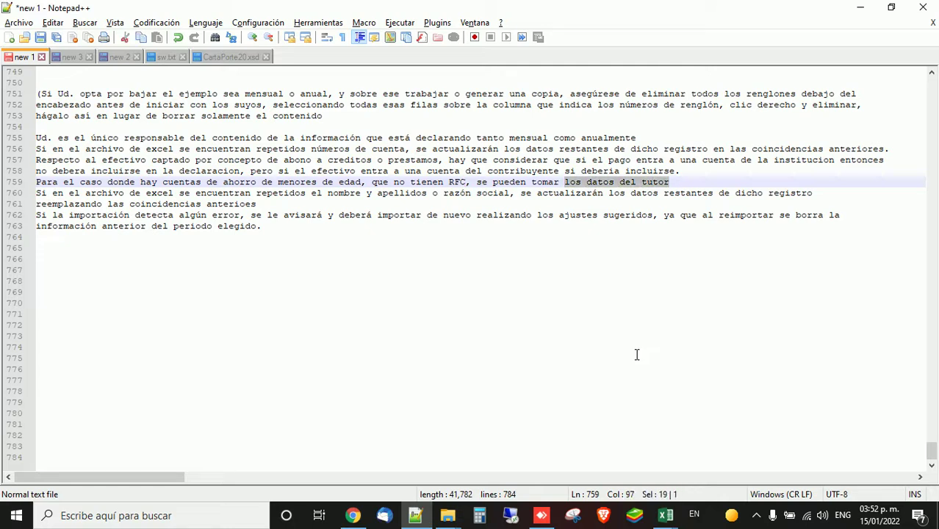
Step: Read the repeated-names rule and the import-error note on lines 760 to 762, and select cell C14 in Excel
{"action": "key", "text": "Down"}
{"action": "key", "text": "Home"}
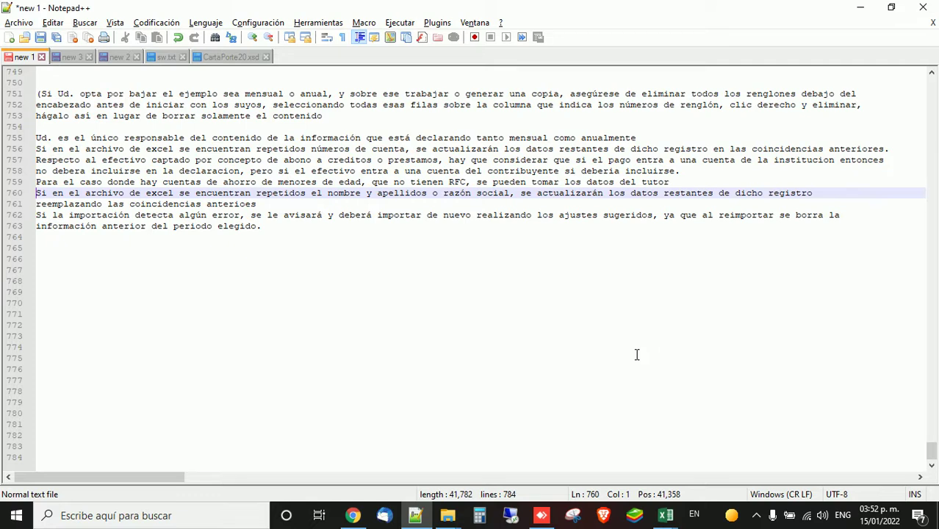
{"action": "key", "text": "Down"}
{"action": "key", "text": "Down"}
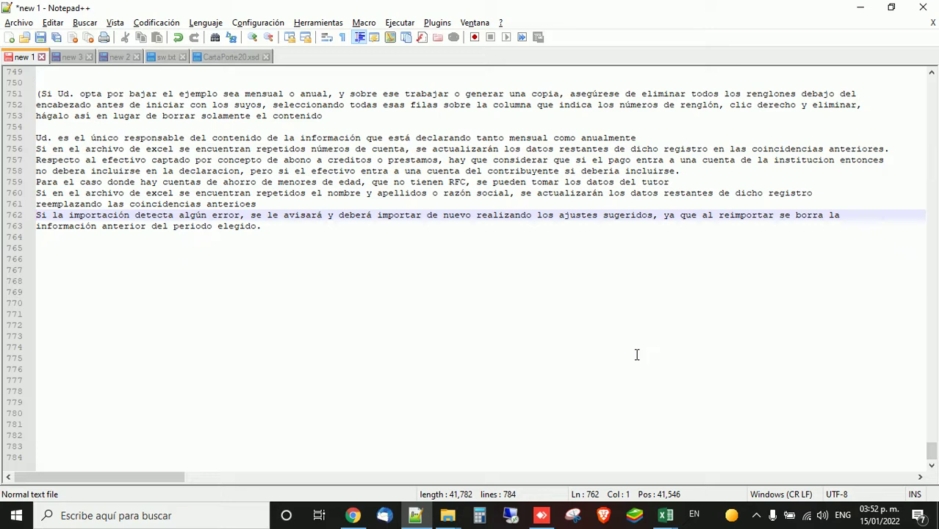
{"action": "key", "text": "alt+Tab"}
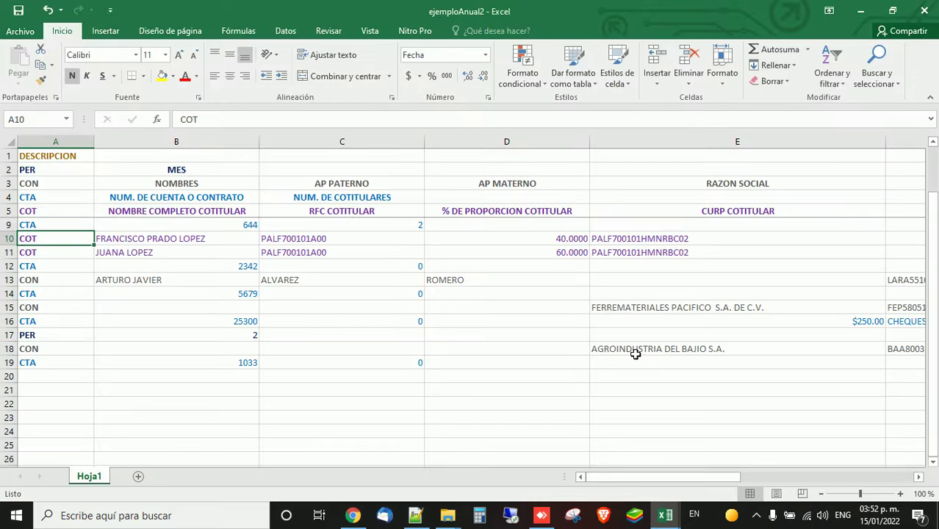
{"action": "key", "text": "alt+Tab"}
{"action": "key", "text": "alt+Tab"}
{"action": "left_click", "coordinate": [357, 295]}
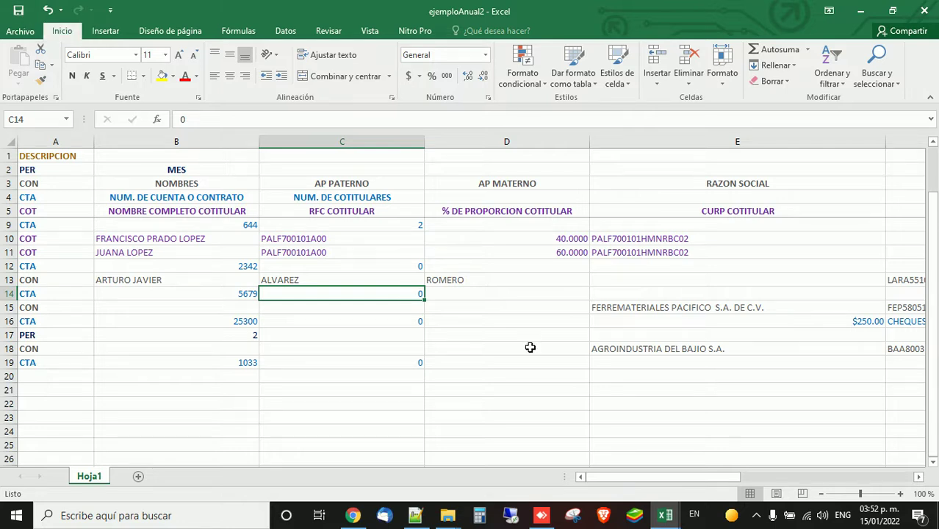
Step: Read the import-error note through to its end on line 763 and return to the Excel sheet
{"action": "key", "text": "alt+Tab"}
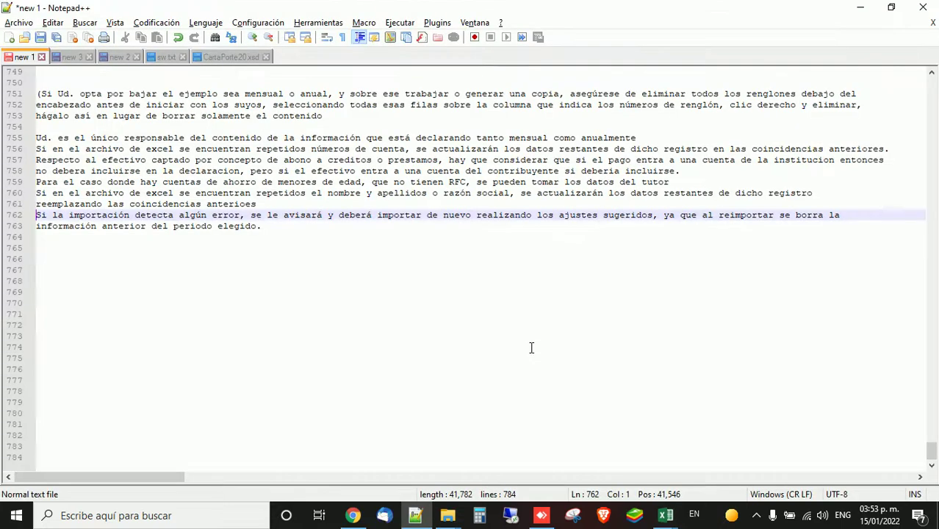
{"action": "key", "text": "Down"}
{"action": "key", "text": "Down"}
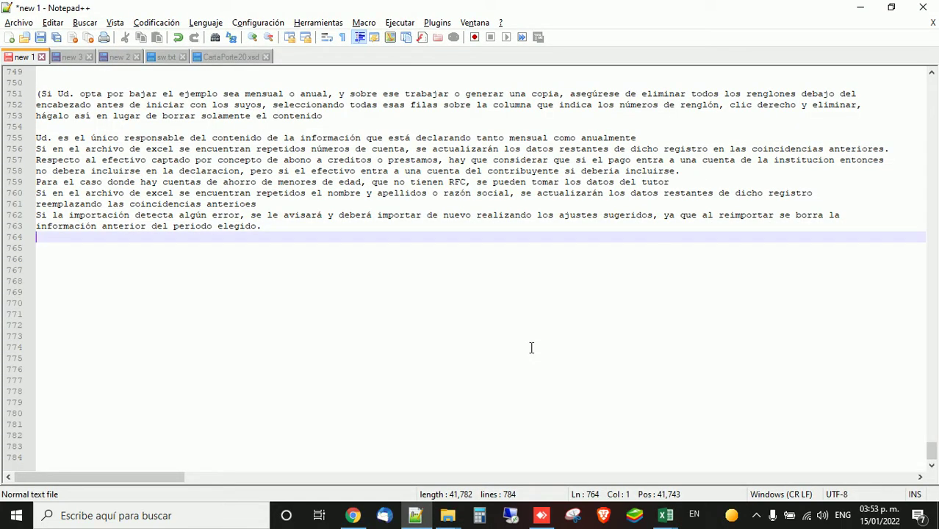
{"action": "key", "text": "alt+Tab"}
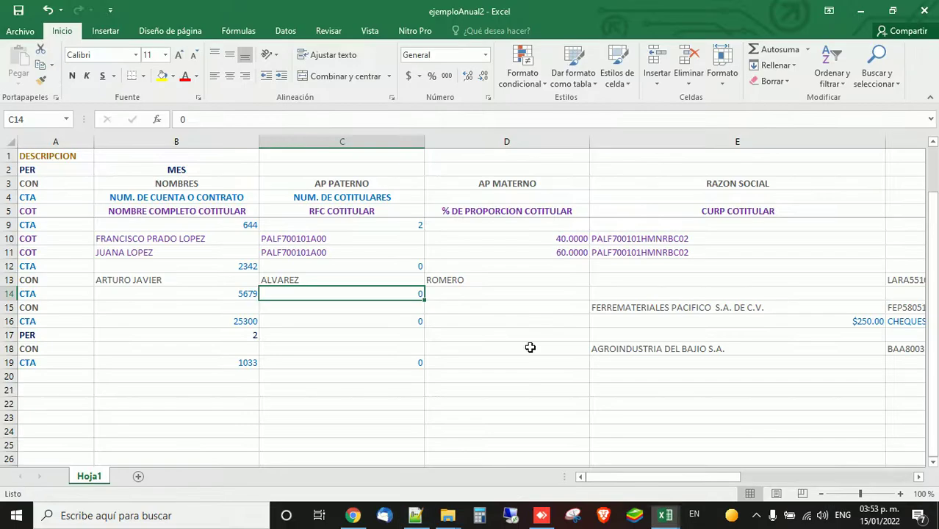